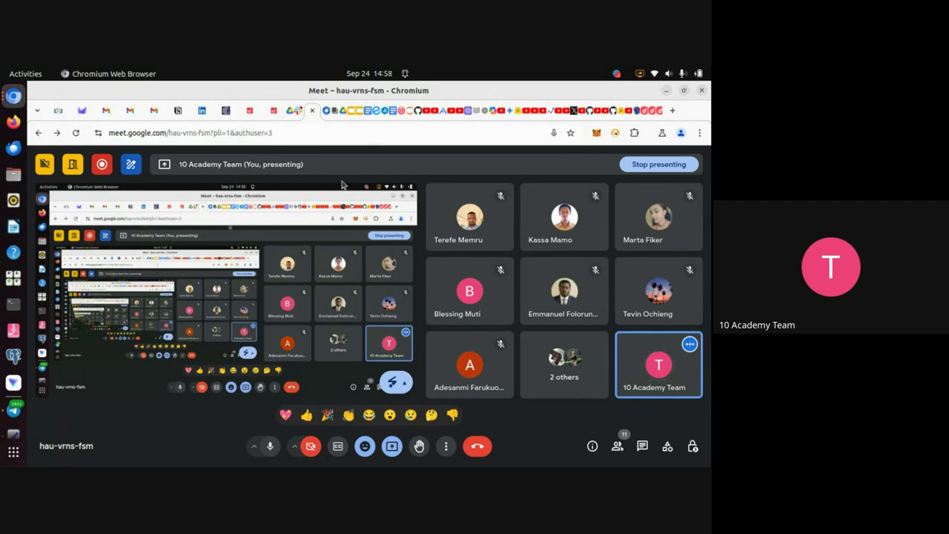
# Step: Switch from Google Meet to the Google Sheets workbook and open the Practice data sheet
pyautogui.hotkey('alt', 'Tab')
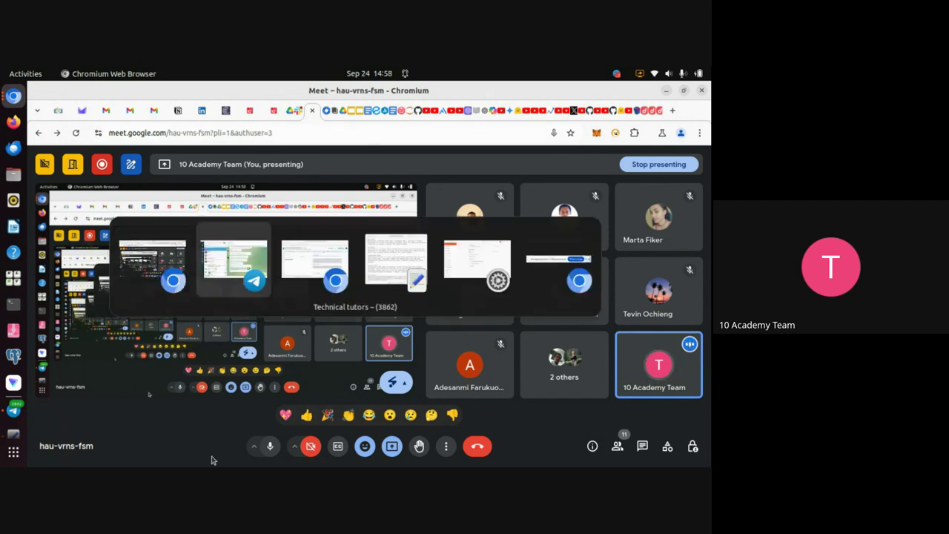
pyautogui.hotkey('alt', 'Tab')
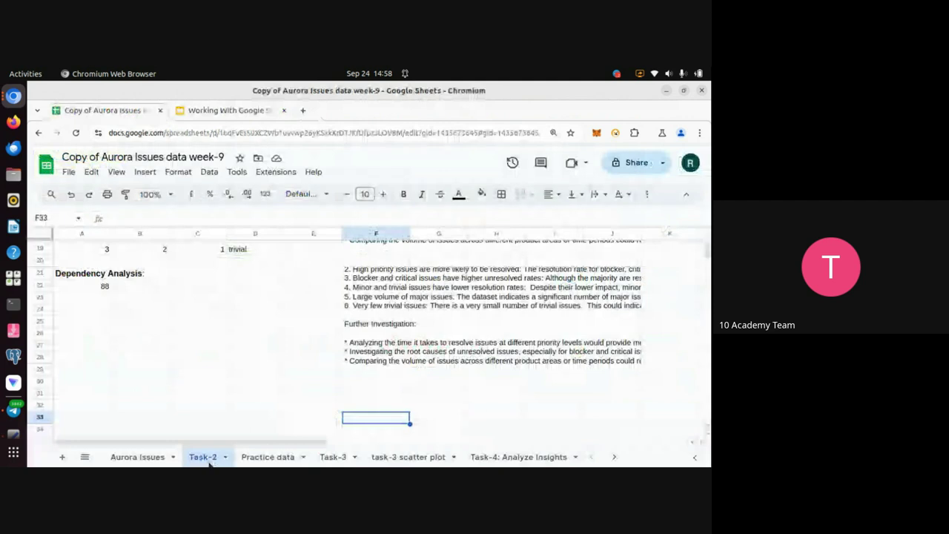
pyautogui.click(278, 458)
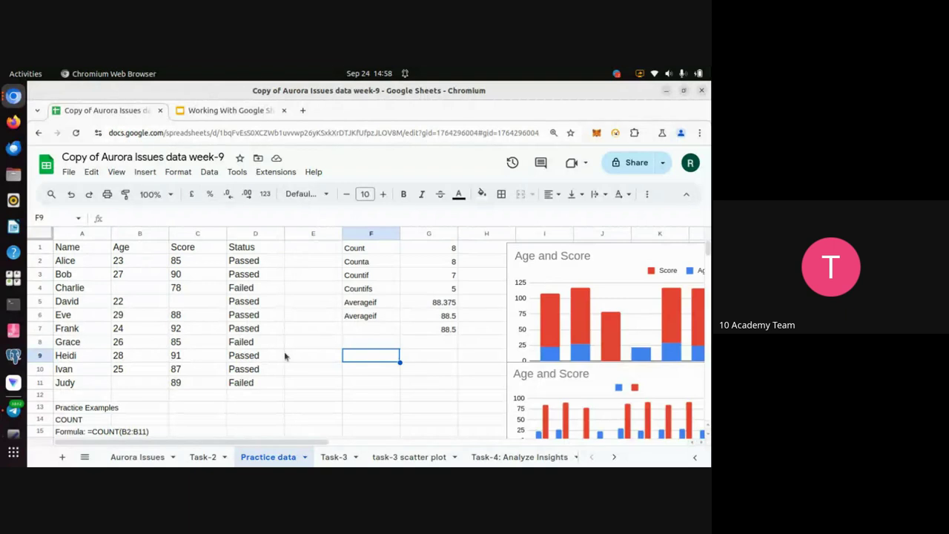
# Step: Highlight the header row and extend the selection over the whole practice table, A1:D11
pyautogui.click(73, 252)
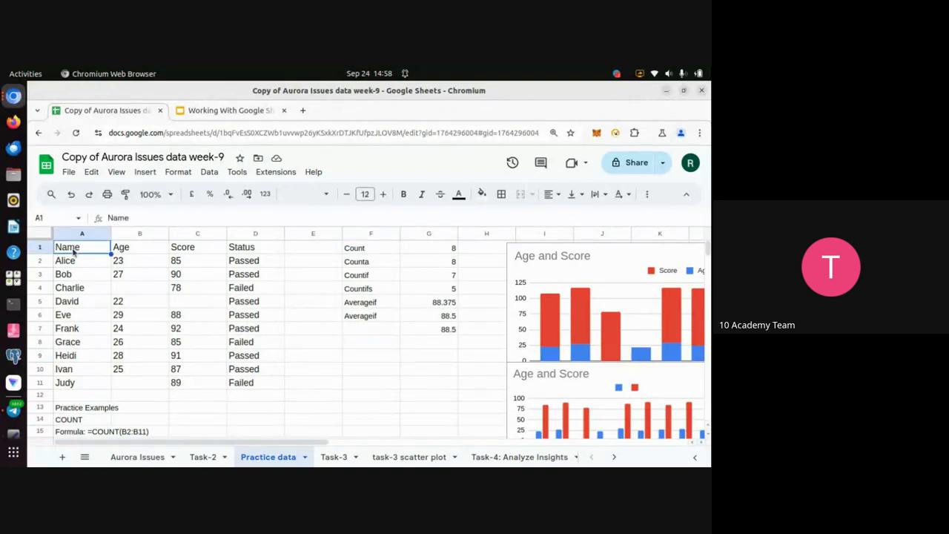
pyautogui.hotkey('shift', 'Right')
pyautogui.hotkey('shift', 'Right')
pyautogui.hotkey('shift', 'Right')
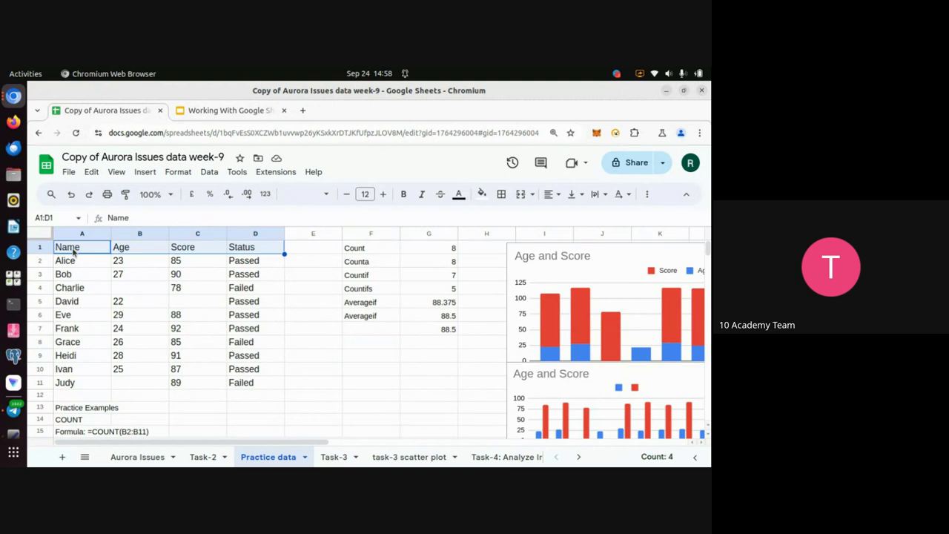
pyautogui.hotkey('shift', 'Down')
pyautogui.hotkey('shift', 'Down')
pyautogui.hotkey('shift', 'Down')
pyautogui.hotkey('shift', 'Down')
pyautogui.hotkey('shift', 'Down')
pyautogui.hotkey('shift', 'Down')
pyautogui.hotkey('shift', 'Down')
pyautogui.hotkey('shift', 'Down')
pyautogui.hotkey('shift', 'Down')
pyautogui.hotkey('shift', 'Down')
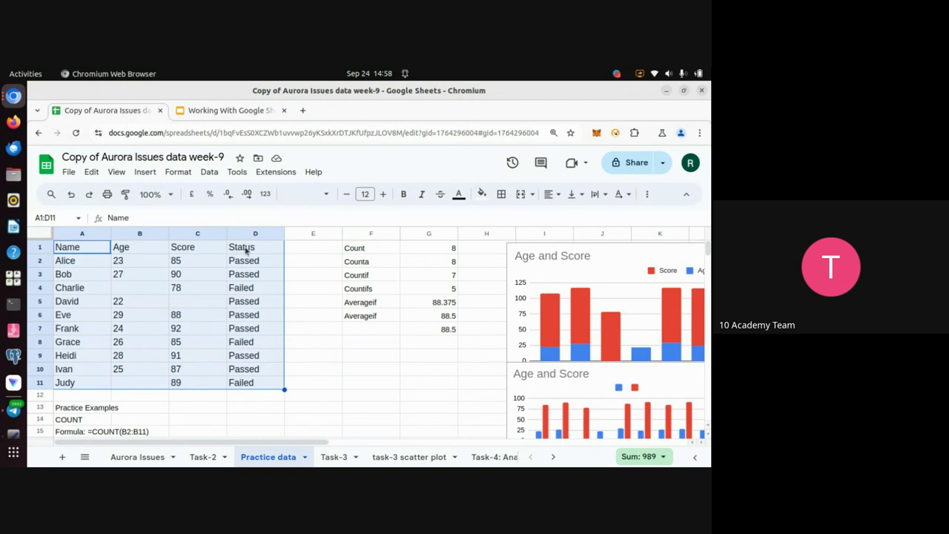
# Step: Examine the first record in A2:D2, the Age and Name headers, and the existing Count formula in G1
pyautogui.click(59, 266)
pyautogui.hotkey('shift', 'Right')
pyautogui.hotkey('shift', 'Right')
pyautogui.hotkey('shift', 'Right')
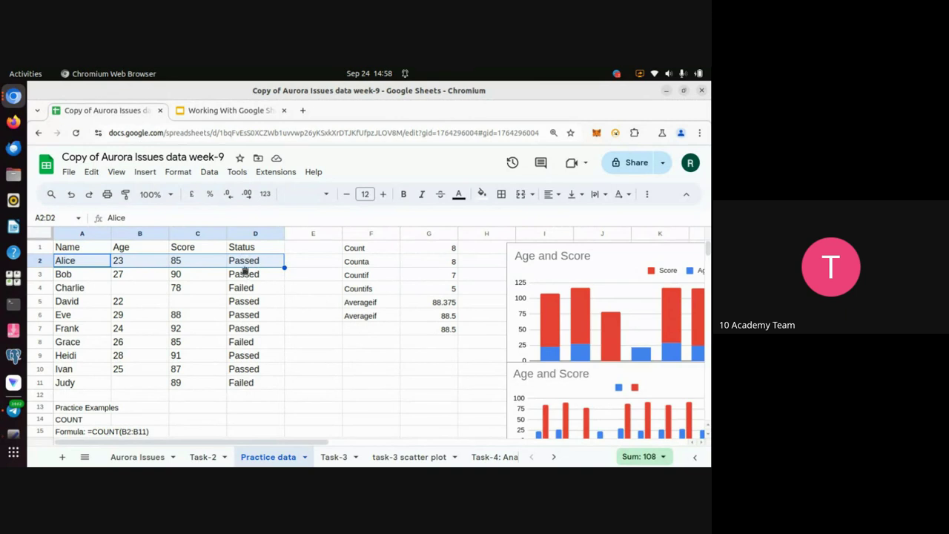
pyautogui.click(75, 278)
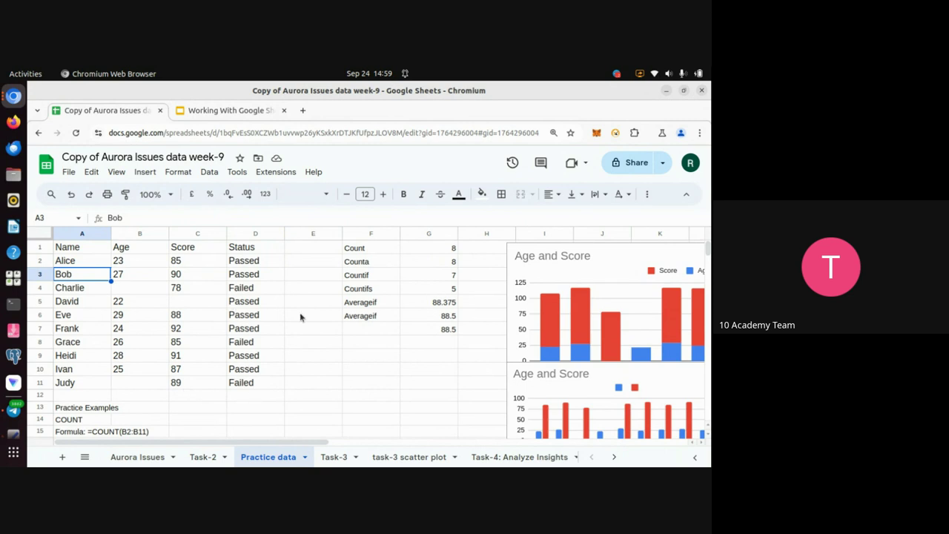
pyautogui.click(148, 253)
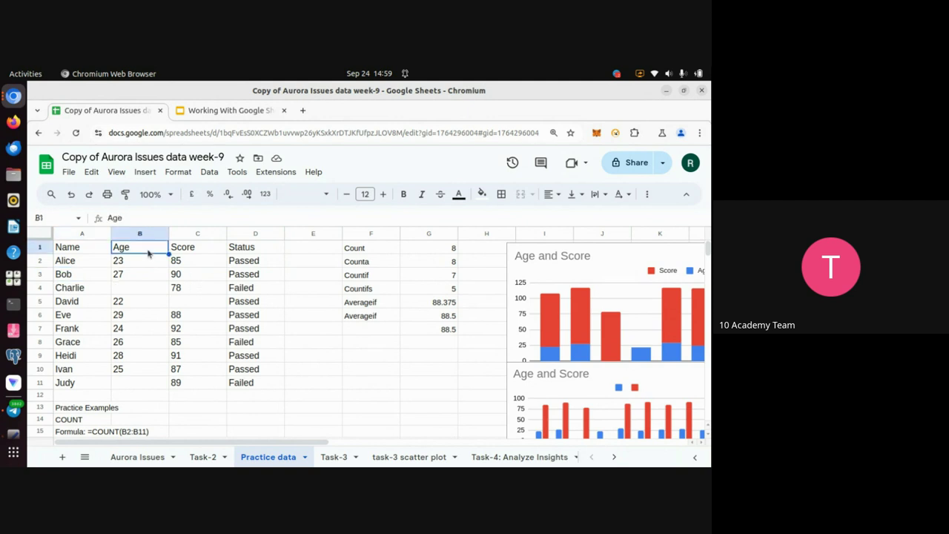
pyautogui.click(74, 252)
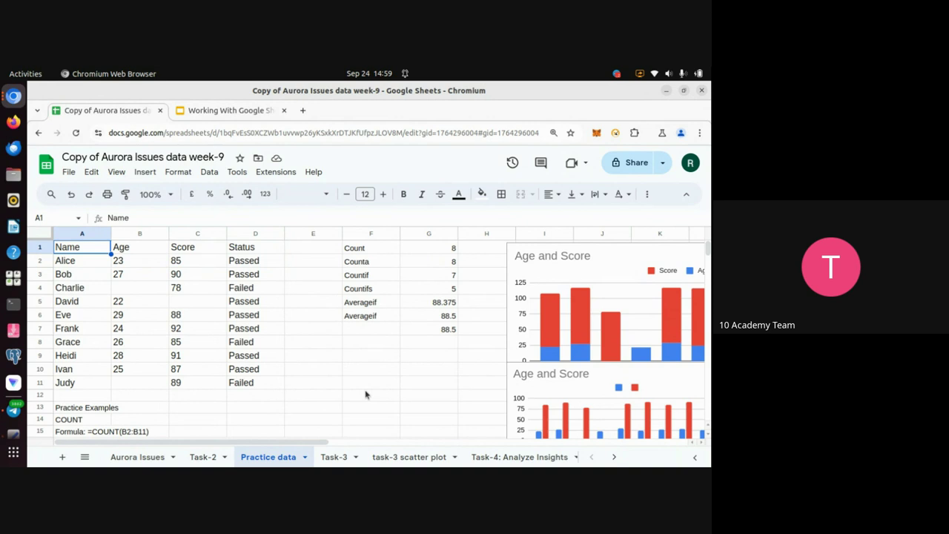
pyautogui.click(368, 251)
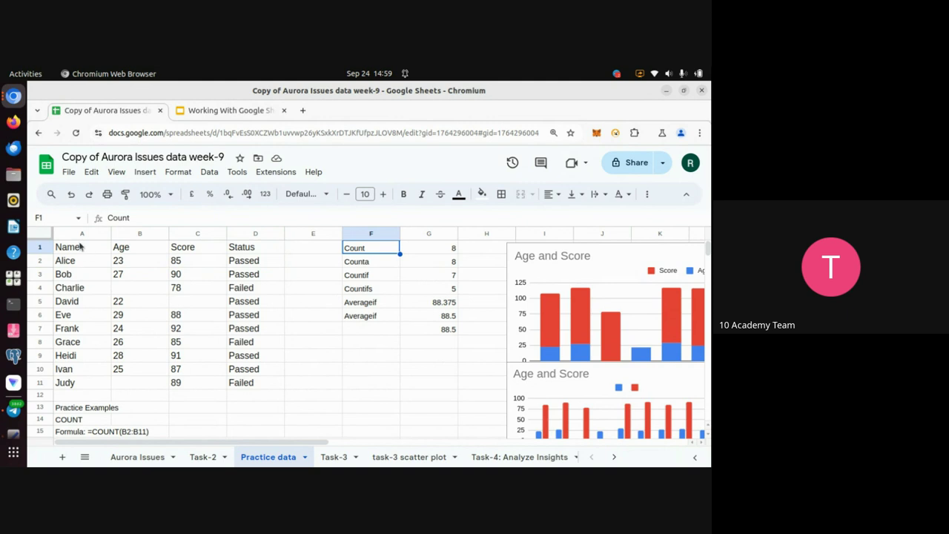
pyautogui.click(428, 251)
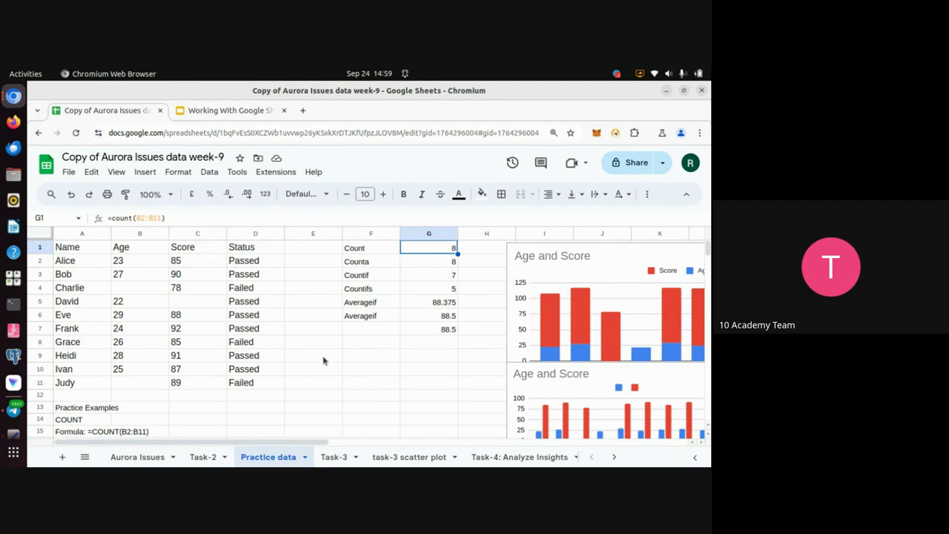
# Step: Enter the label "Count" in cell F9, below the existing function list
pyautogui.click(416, 358)
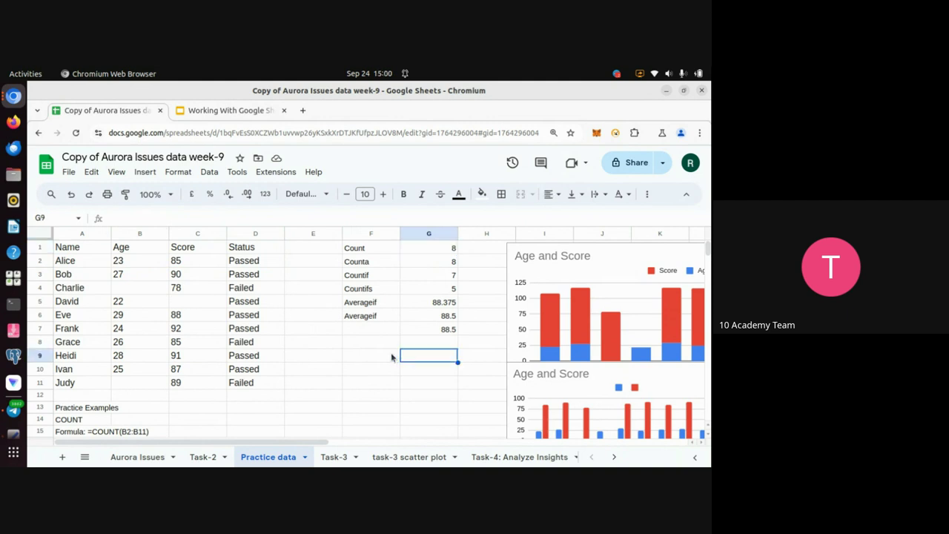
pyautogui.click(380, 358)
pyautogui.write('Count')
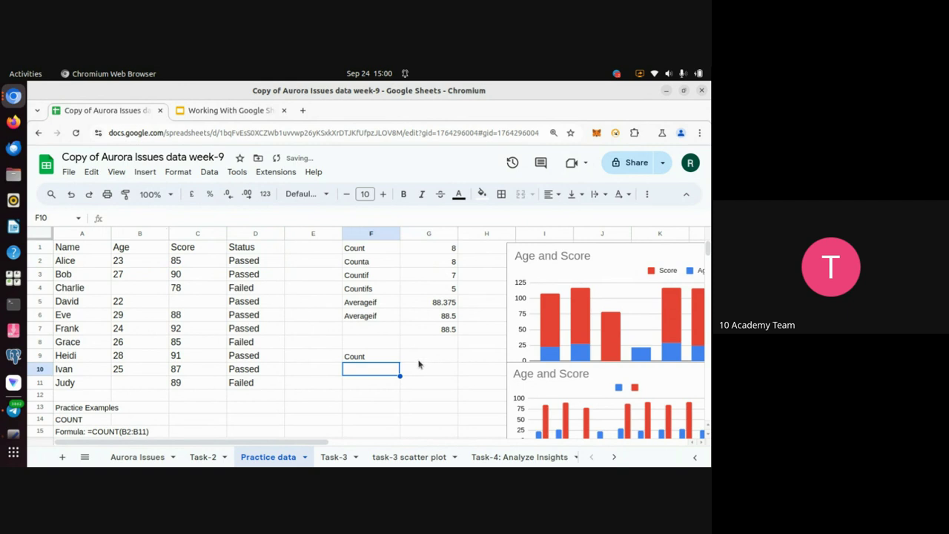
# Step: Enter the formula =COUNT(A2:A11) in G9 to count numeric values in the Name column
pyautogui.click(415, 361)
pyautogui.write('=')
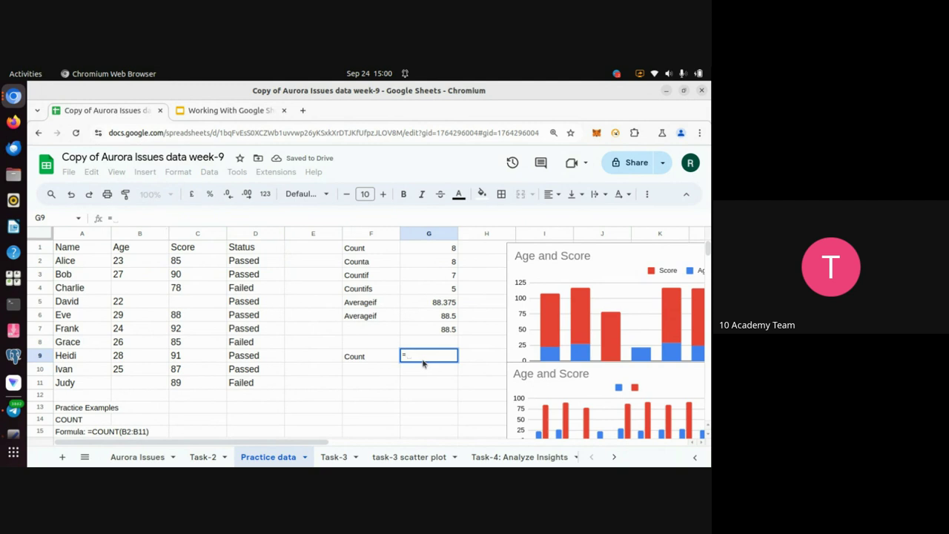
pyautogui.write('count')
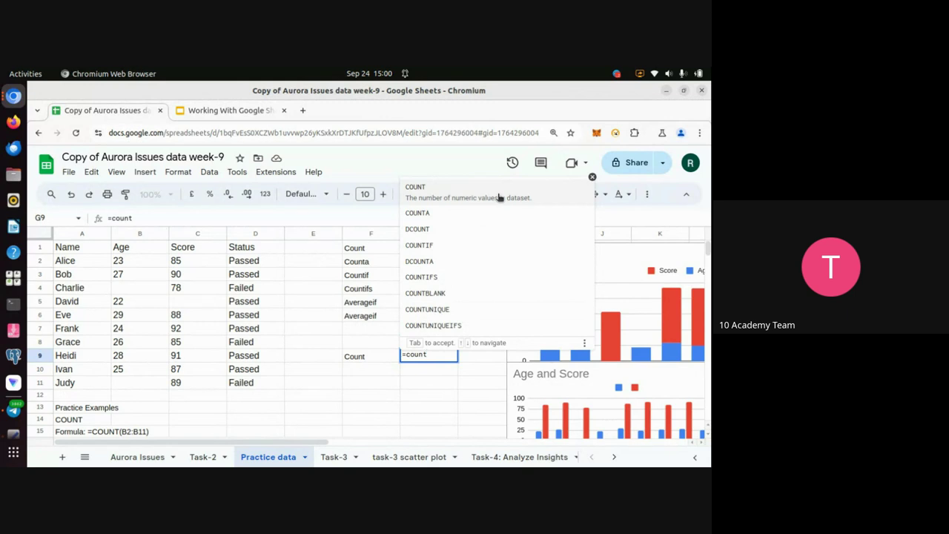
pyautogui.click(426, 191)
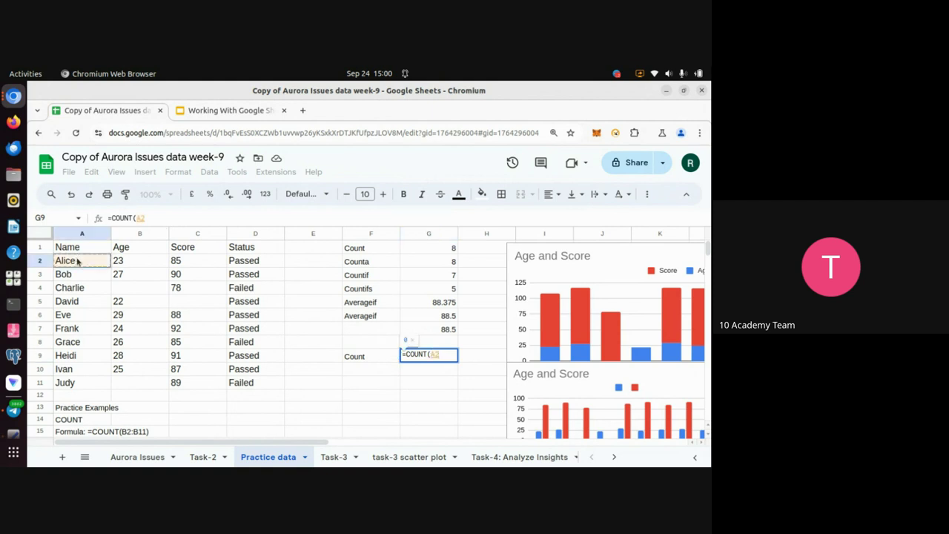
pyautogui.hotkey('ctrl', 'shift', 'Down')
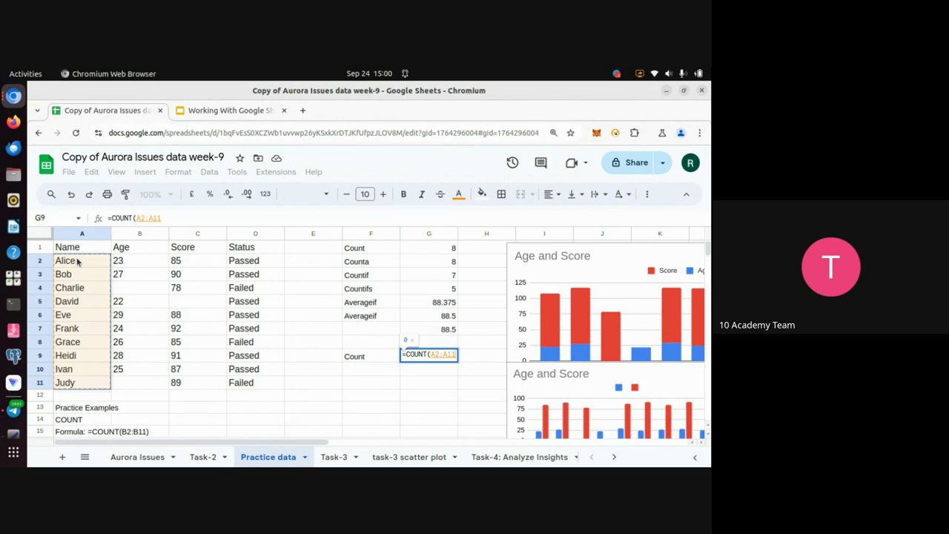
pyautogui.write(')')
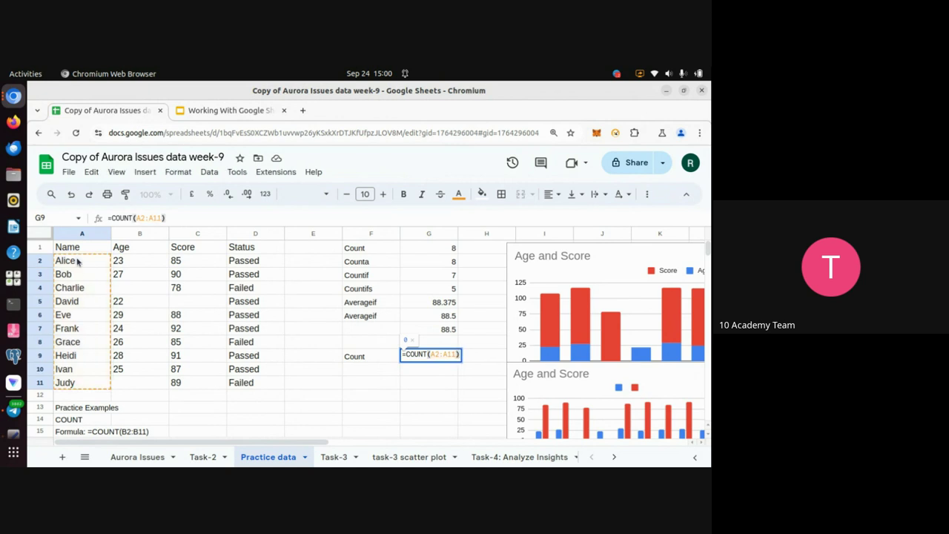
pyautogui.press('Return')
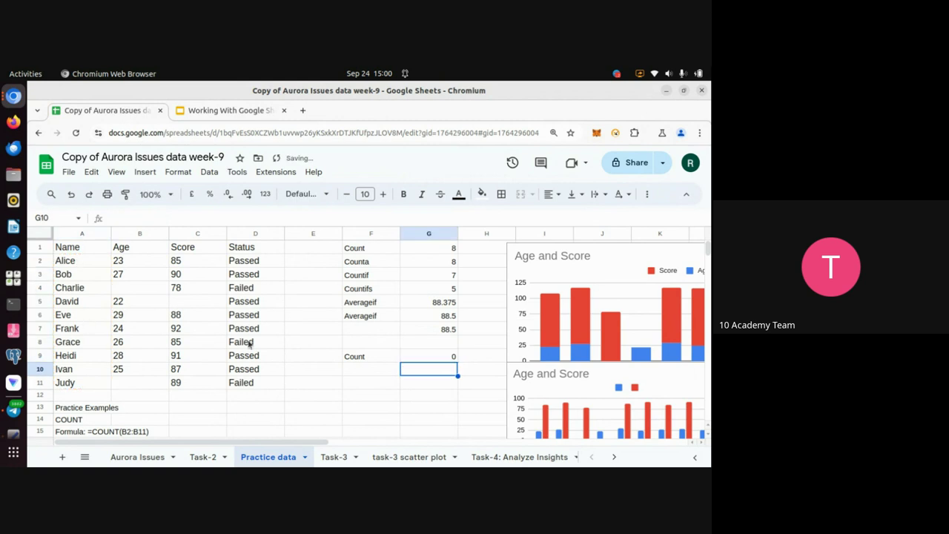
# Step: Review the COUNT formula in G9 and the range it refers to without changing it
pyautogui.click(426, 358)
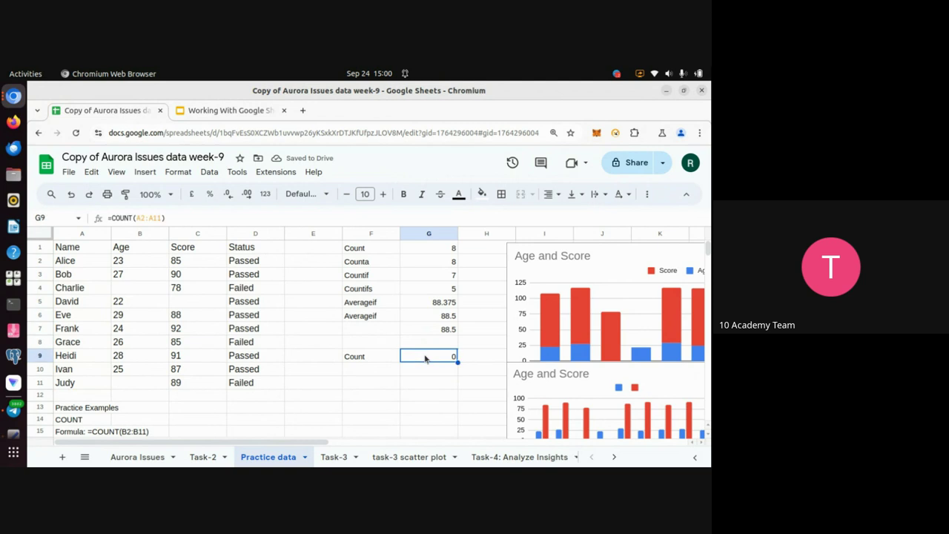
pyautogui.doubleClick(426, 358)
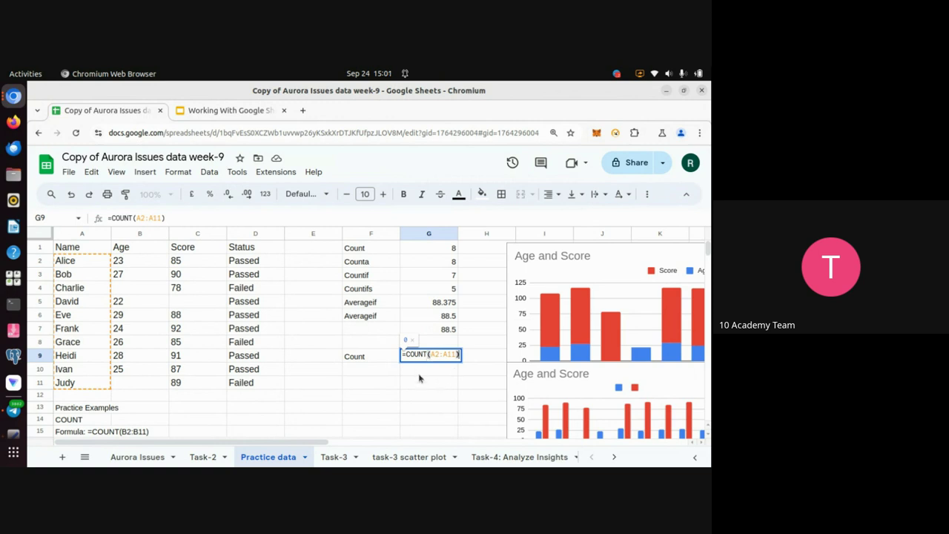
pyautogui.click(429, 382)
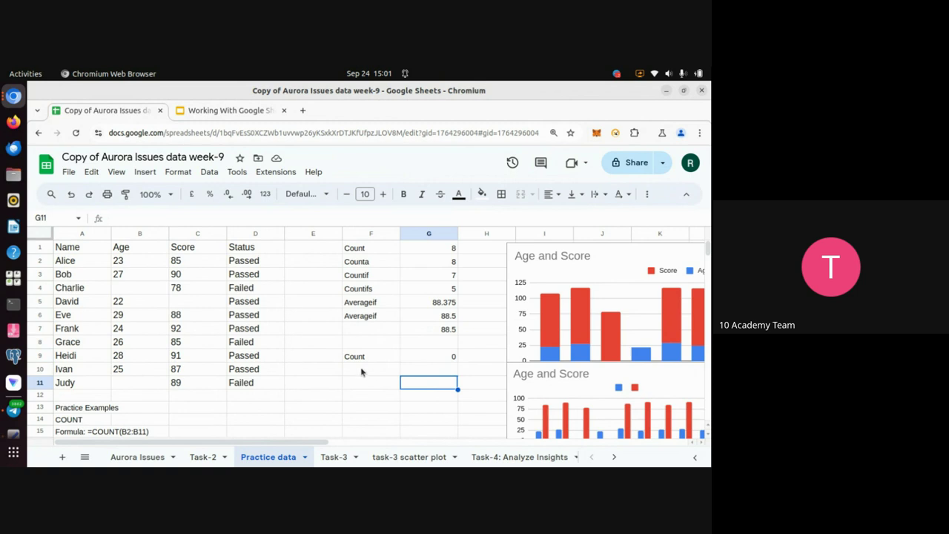
pyautogui.press('Up')
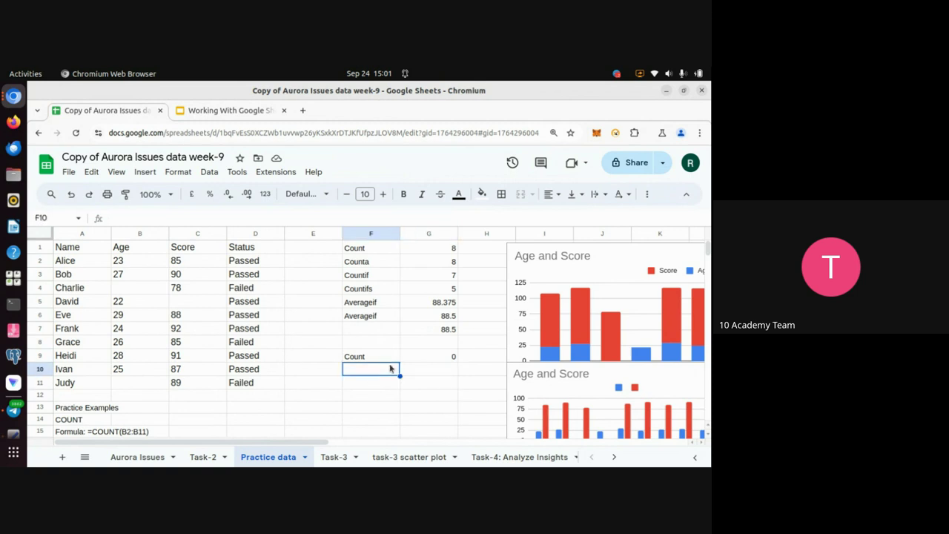
pyautogui.click(439, 358)
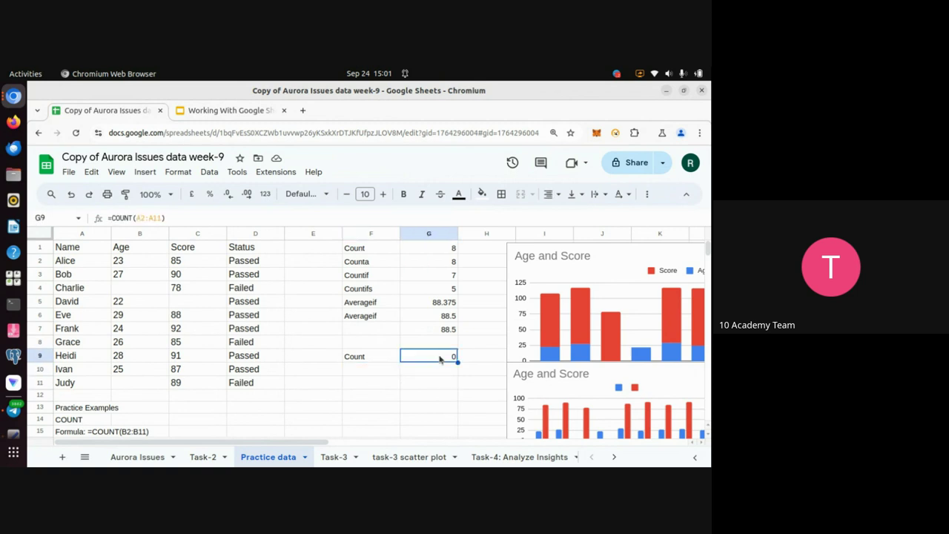
# Step: Check the Google Meet window, return to the spreadsheet and enter the label "counta" in cell F10
pyautogui.click(360, 372)
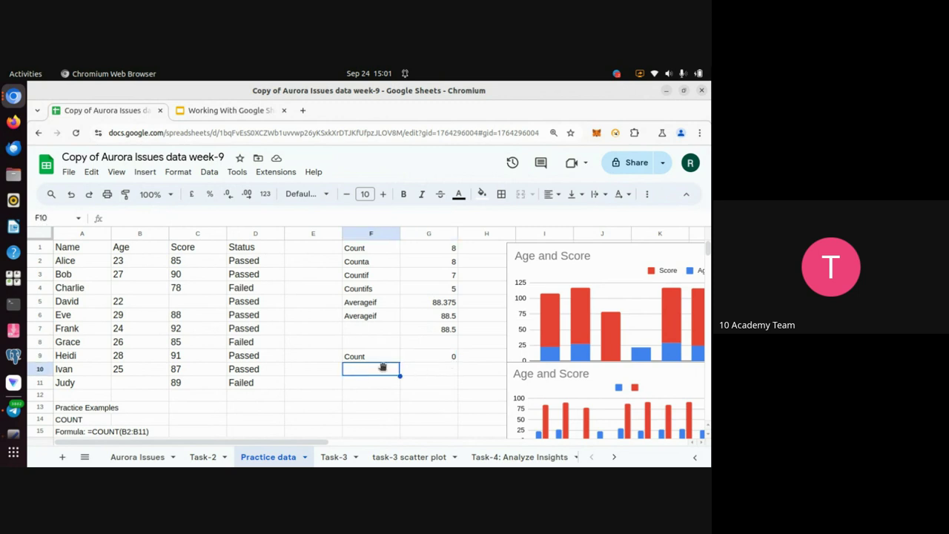
pyautogui.hotkey('alt', 'Tab')
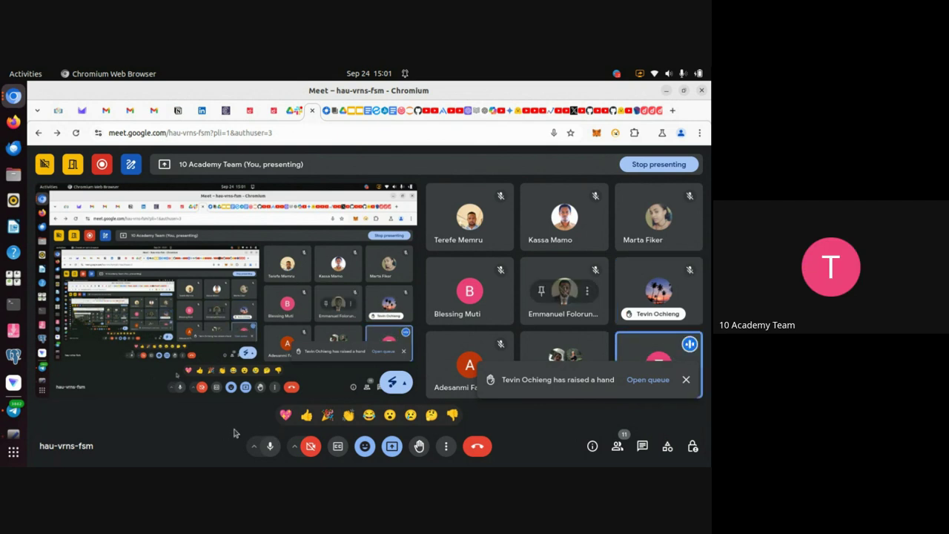
pyautogui.hotkey('alt', 'Tab')
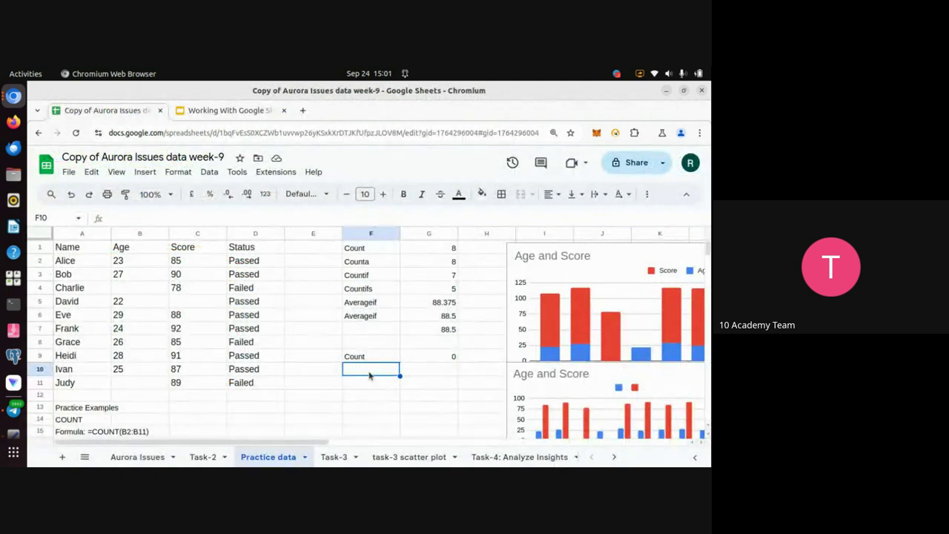
pyautogui.write('counta')
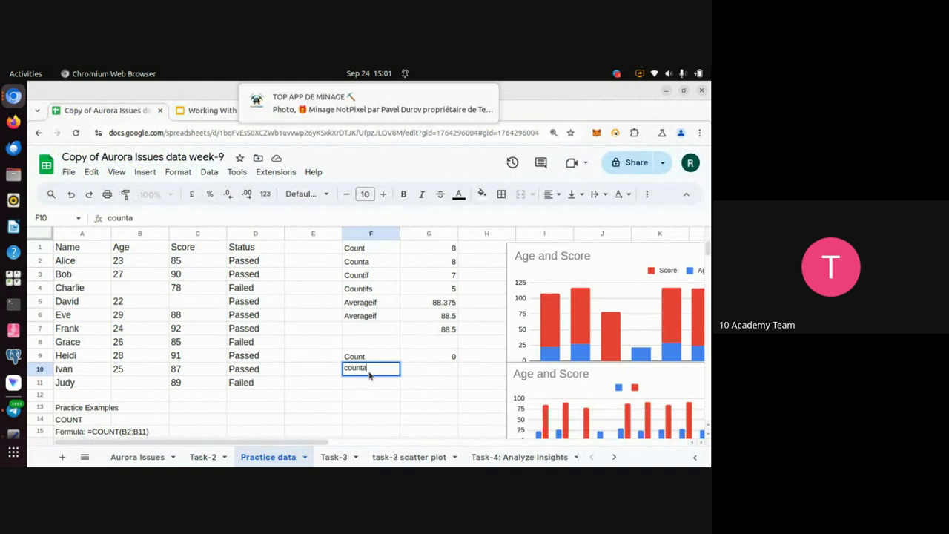
pyautogui.press('Return')
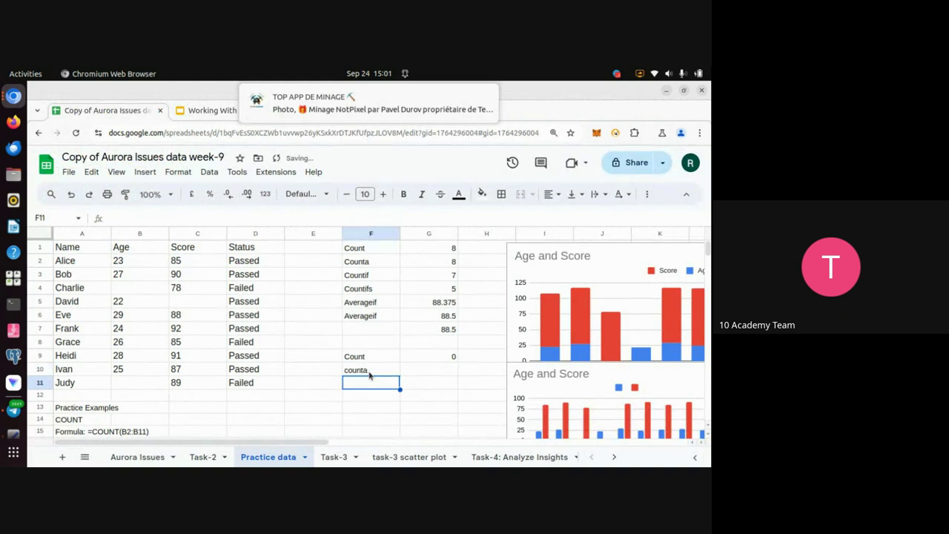
# Step: Enter the formula =COUNTA(A2:A11) in G10 to count the non-empty cells in the Name column
pyautogui.click(422, 369)
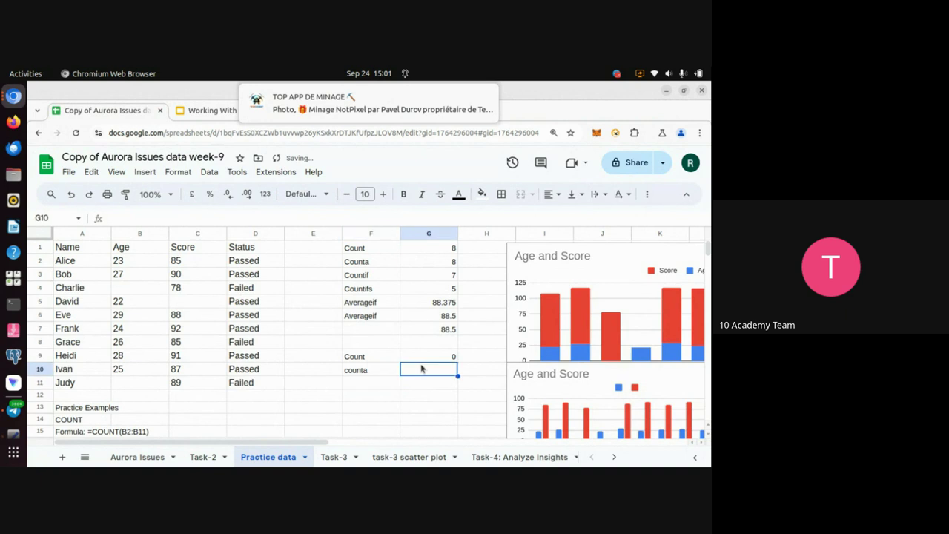
pyautogui.write('=count')
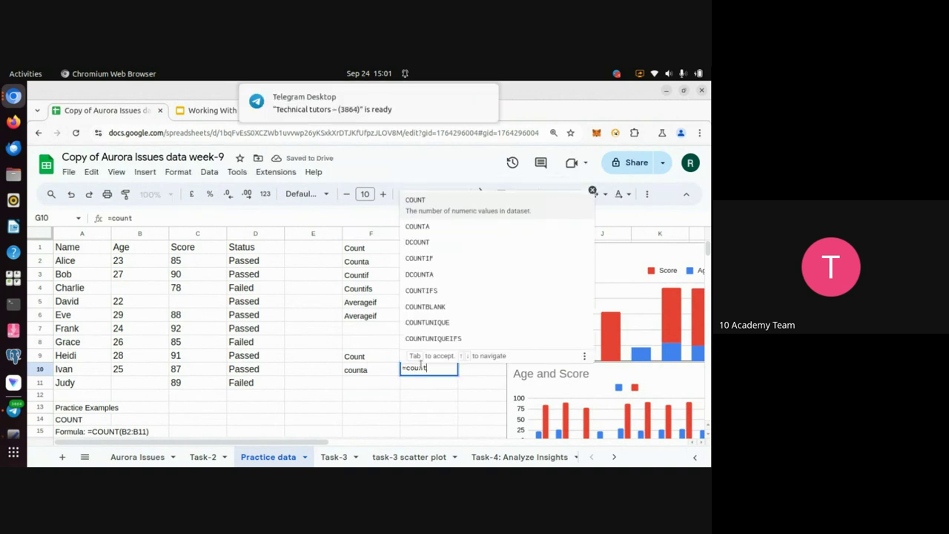
pyautogui.click(435, 215)
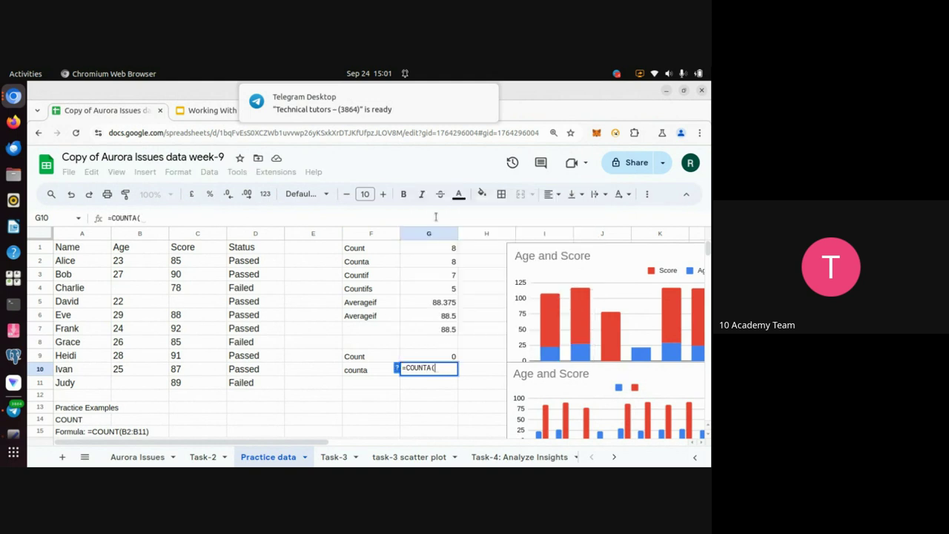
pyautogui.click(76, 261)
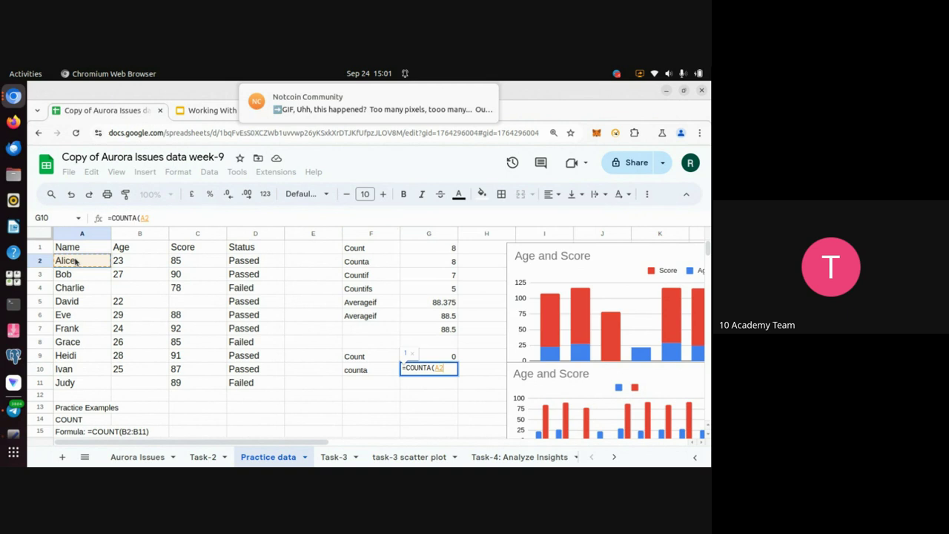
pyautogui.hotkey('ctrl', 'shift', 'Down')
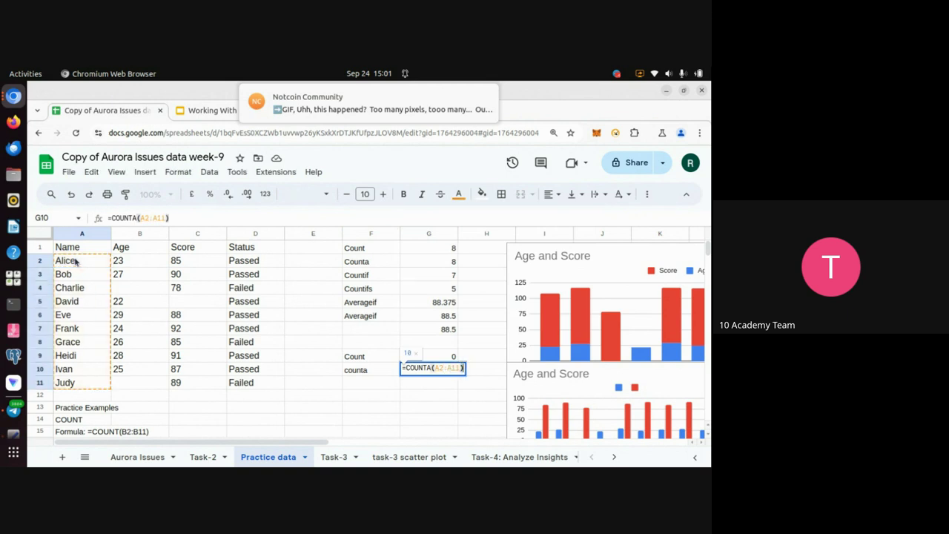
pyautogui.press('Return')
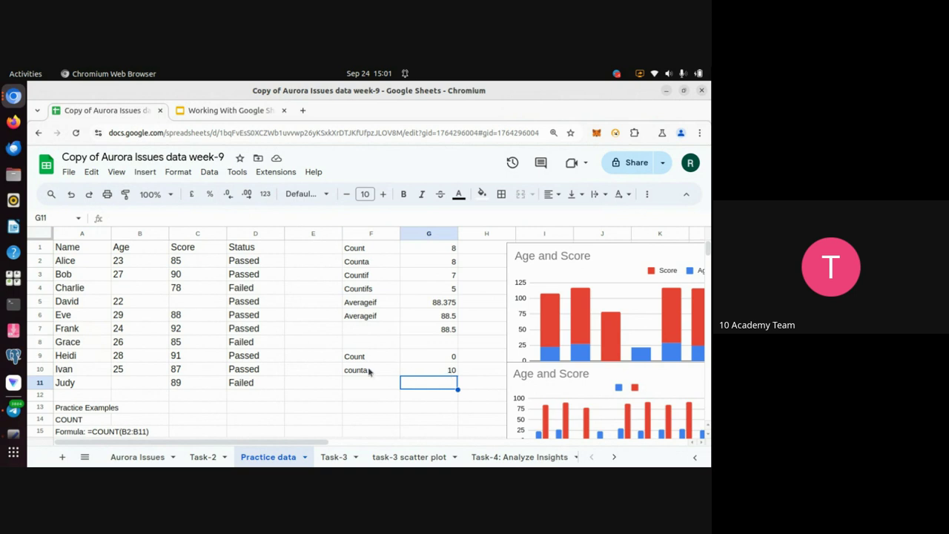
pyautogui.click(327, 385)
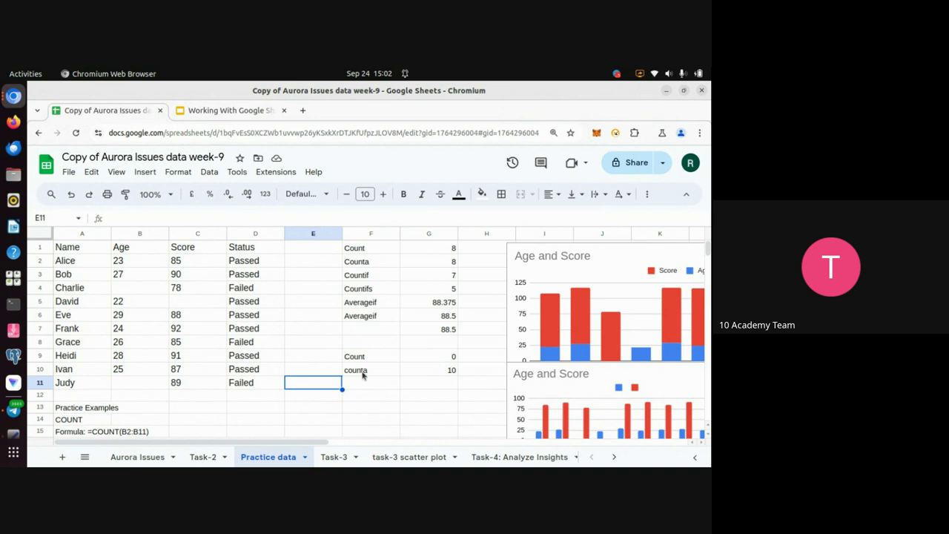
pyautogui.click(440, 389)
pyautogui.hotkey('alt', 'Tab')
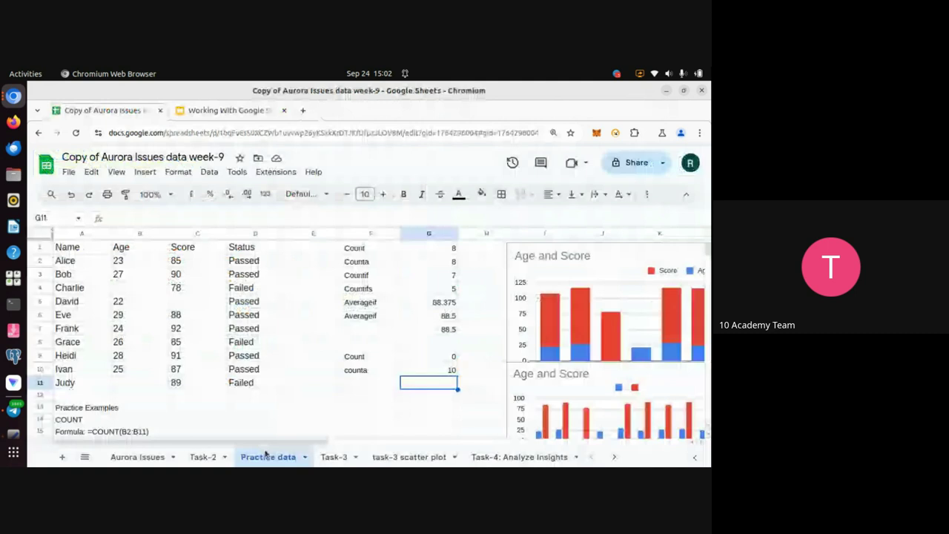
pyautogui.hotkey('alt', 'Tab')
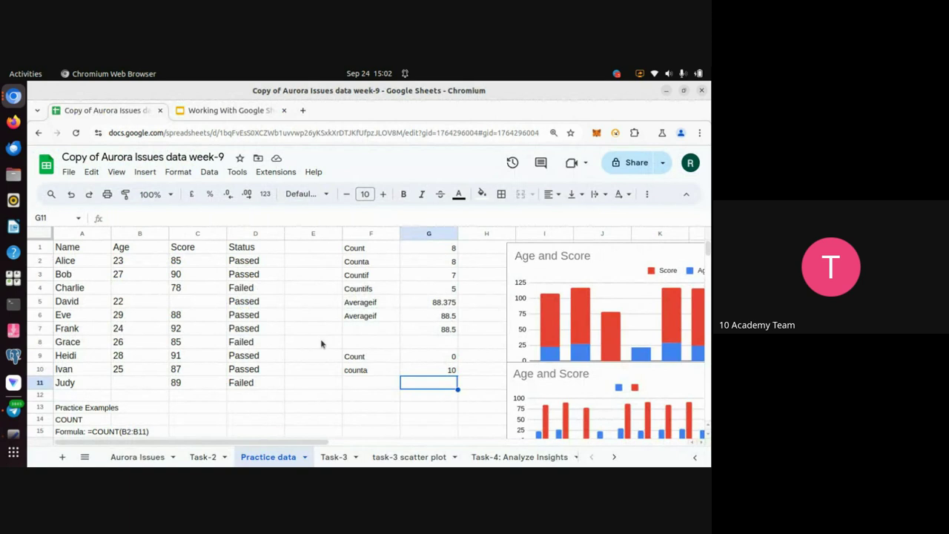
# Step: Highlight the whole practice table A1:D11 to examine its headers and data rows
pyautogui.click(67, 250)
pyautogui.hotkey('shift', 'Right')
pyautogui.hotkey('shift', 'Right')
pyautogui.hotkey('shift', 'Right')
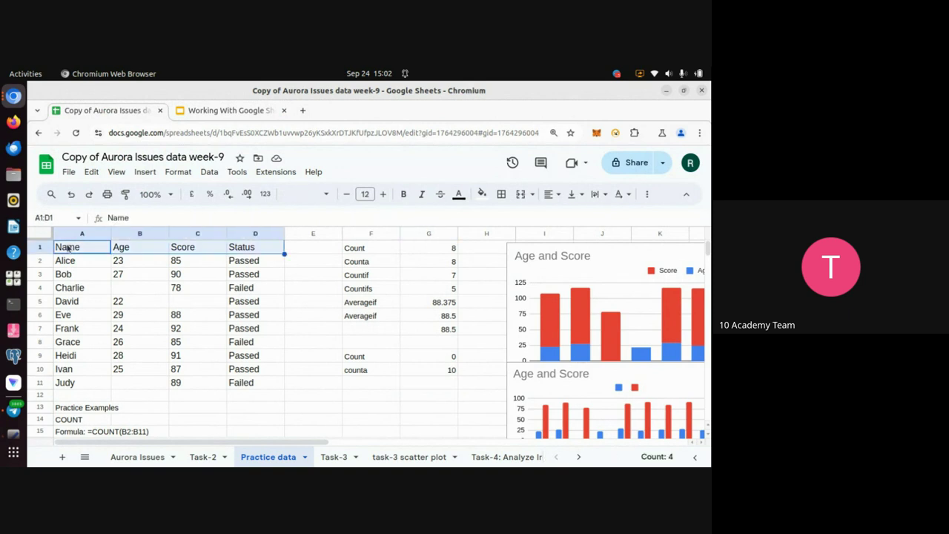
pyautogui.hotkey('shift', 'Down')
pyautogui.hotkey('shift', 'Down')
pyautogui.hotkey('shift', 'Down')
pyautogui.hotkey('shift', 'Down')
pyautogui.hotkey('shift', 'Down')
pyautogui.hotkey('shift', 'Down')
pyautogui.hotkey('shift', 'Down')
pyautogui.hotkey('shift', 'Down')
pyautogui.hotkey('shift', 'Down')
pyautogui.hotkey('shift', 'Down')
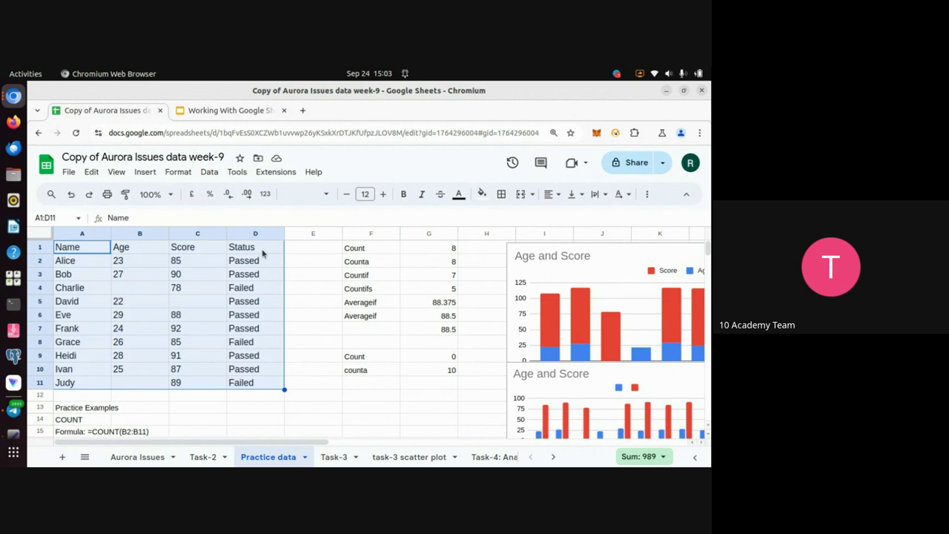
# Step: Make the header row A1:D1 of the practice table bold
pyautogui.click(83, 251)
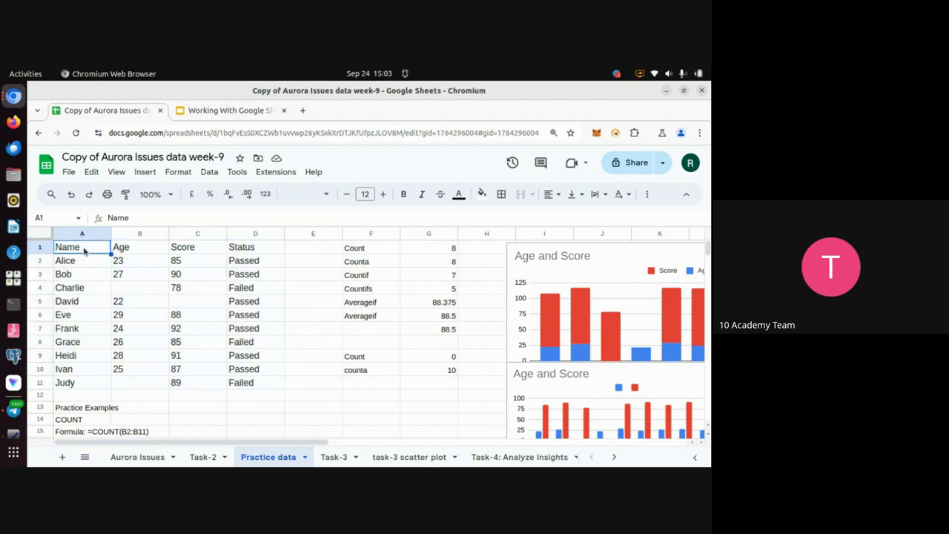
pyautogui.hotkey('shift', 'Right')
pyautogui.hotkey('shift', 'Right')
pyautogui.hotkey('shift', 'Right')
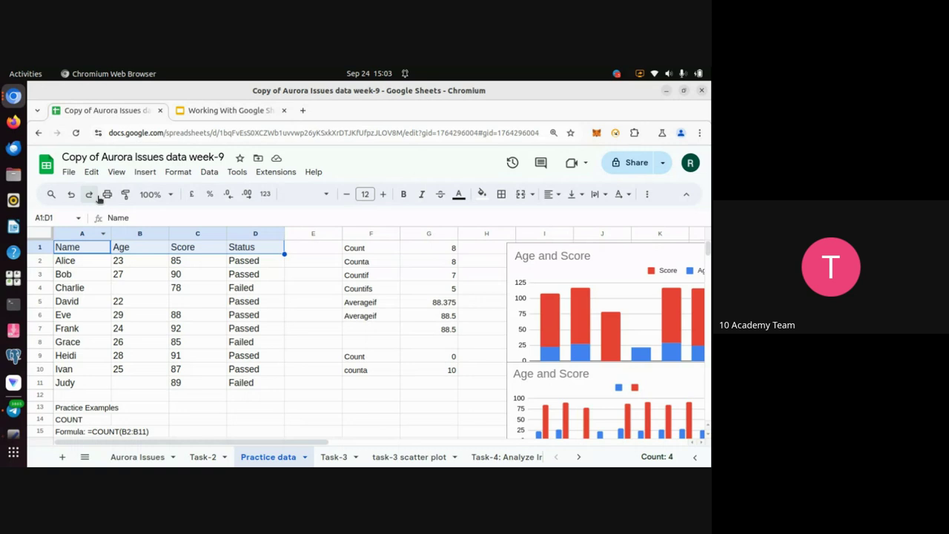
pyautogui.hotkey('ctrl', 'b')
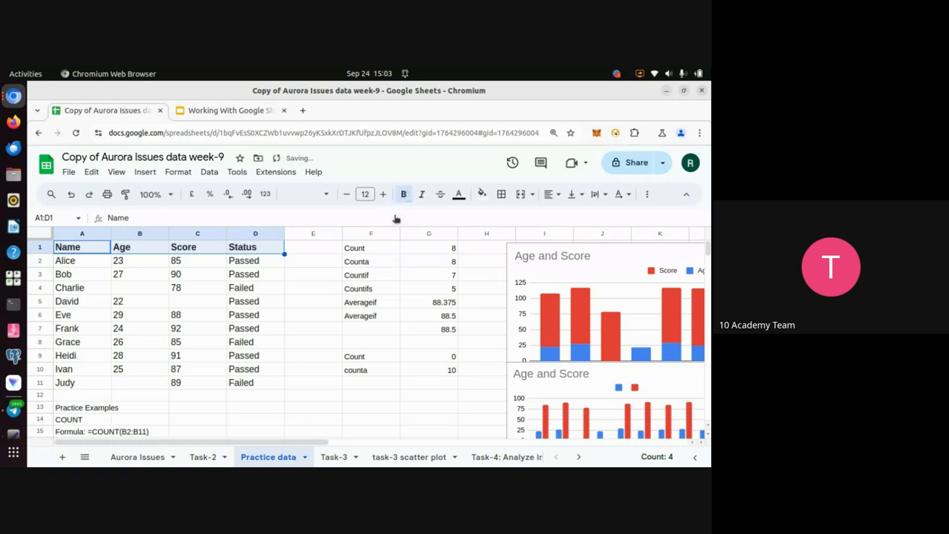
pyautogui.click(191, 384)
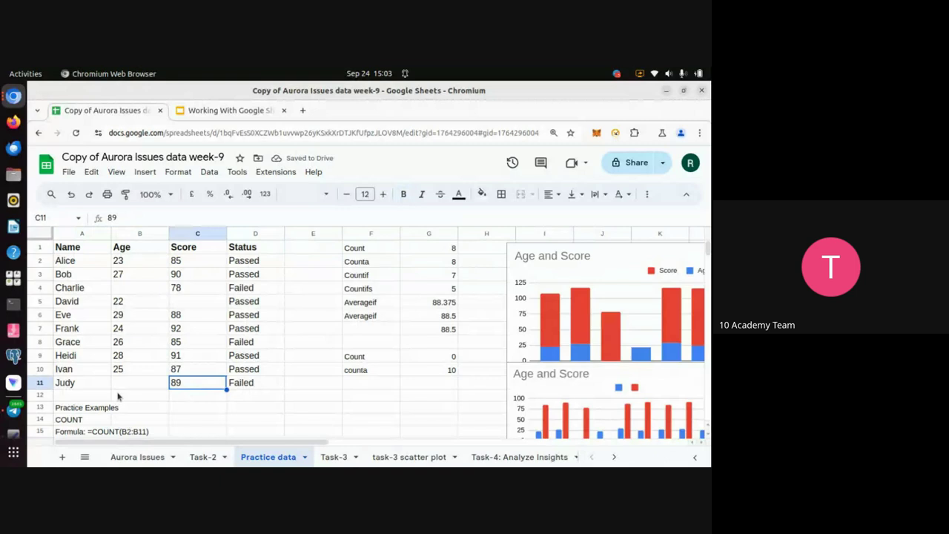
# Step: Highlight the names in A2:A11 and compare them with the Count and counta entries in rows 9 and 10
pyautogui.click(75, 264)
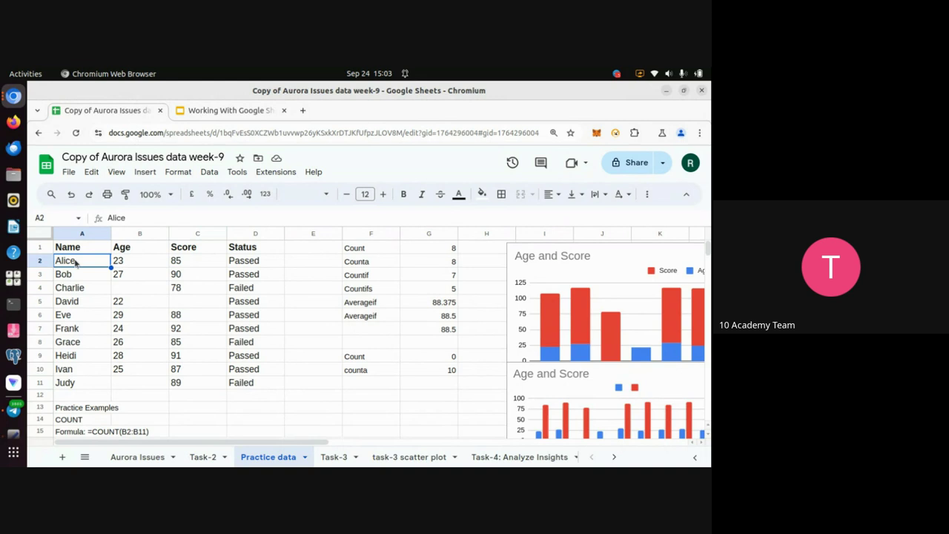
pyautogui.hotkey('shift', 'Down')
pyautogui.hotkey('shift', 'Down')
pyautogui.hotkey('shift', 'Down')
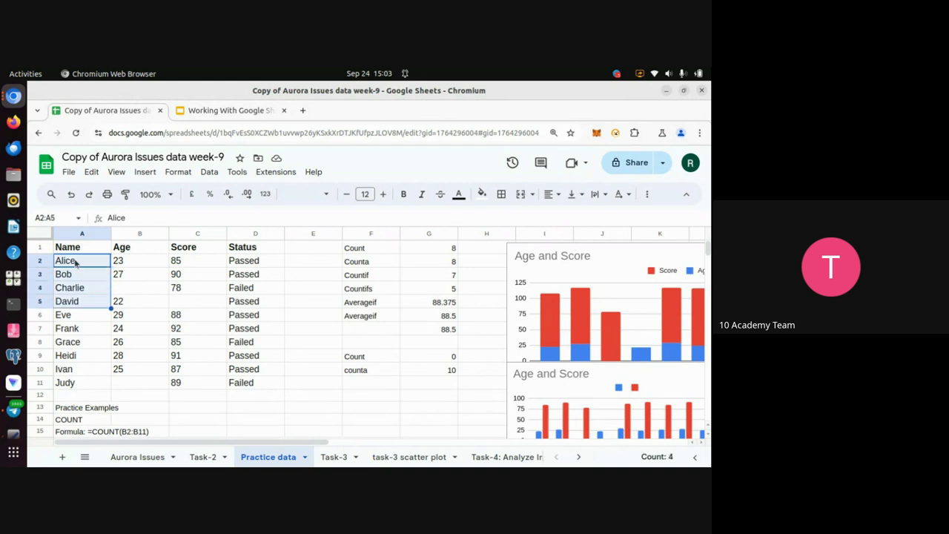
pyautogui.hotkey('shift', 'Down')
pyautogui.hotkey('shift', 'Down')
pyautogui.hotkey('shift', 'Down')
pyautogui.hotkey('shift', 'Down')
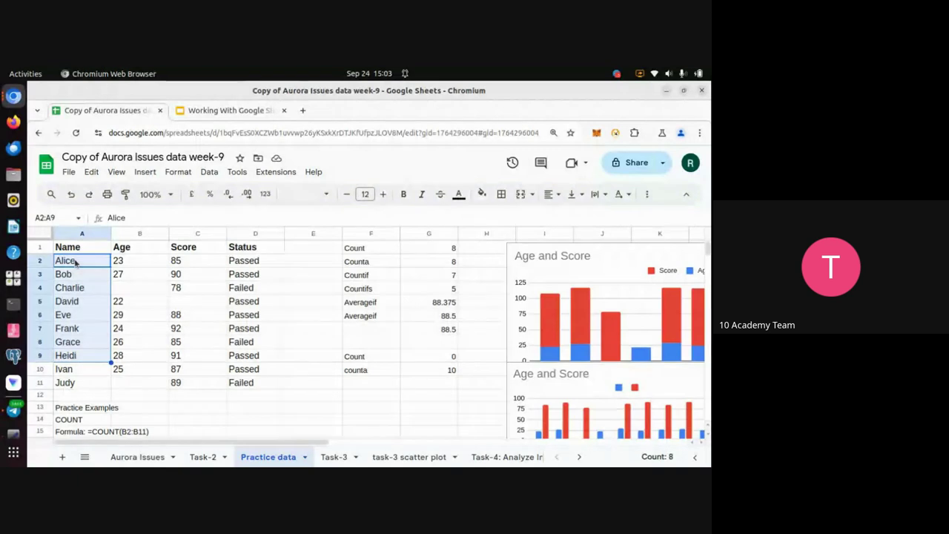
pyautogui.hotkey('shift', 'Down')
pyautogui.hotkey('shift', 'Down')
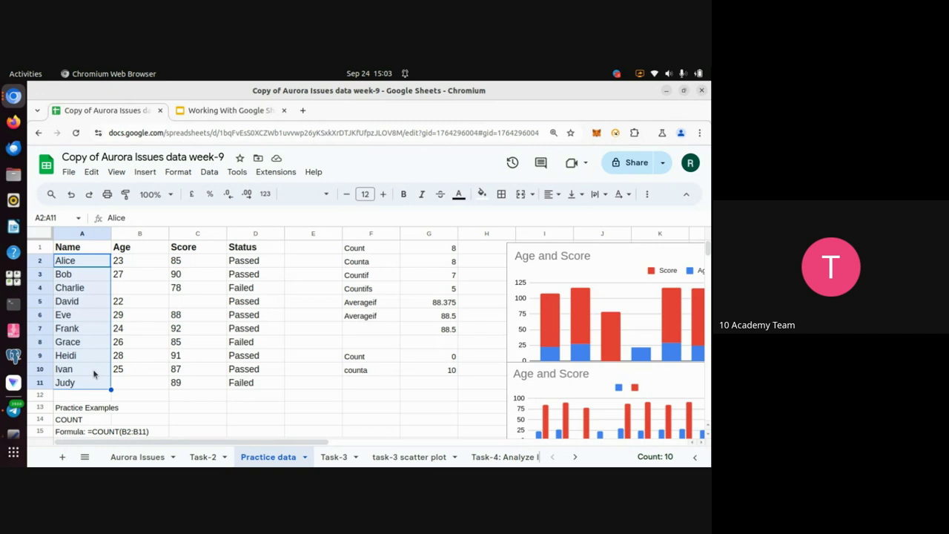
pyautogui.click(361, 356)
pyautogui.click(366, 372)
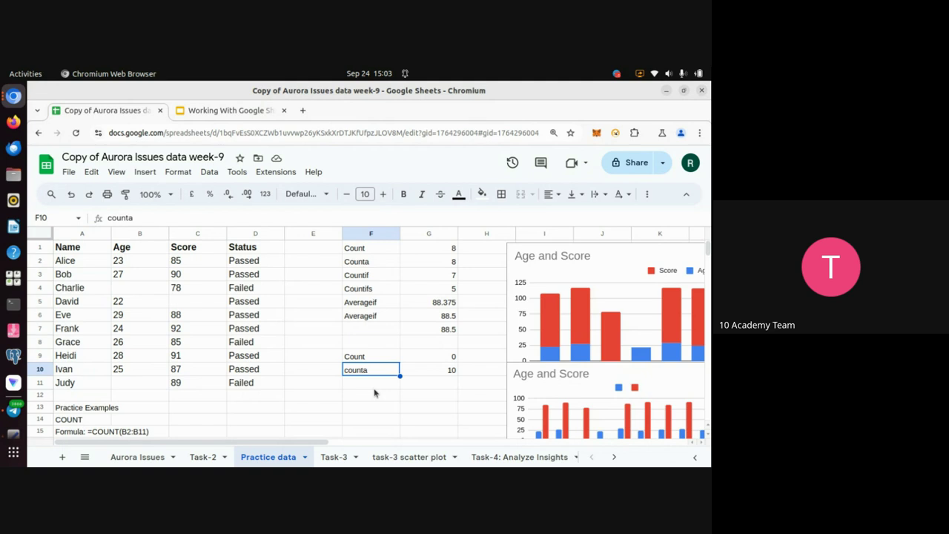
pyautogui.click(367, 361)
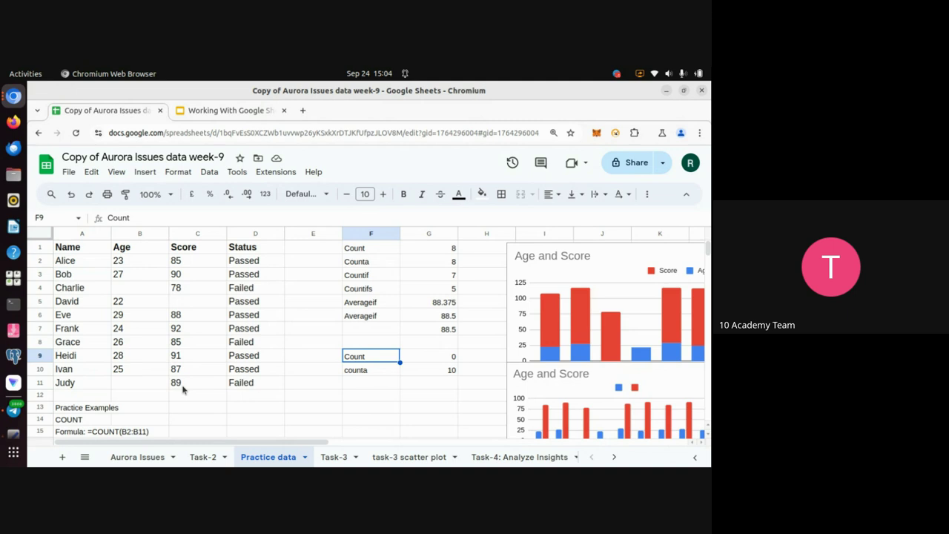
pyautogui.click(366, 377)
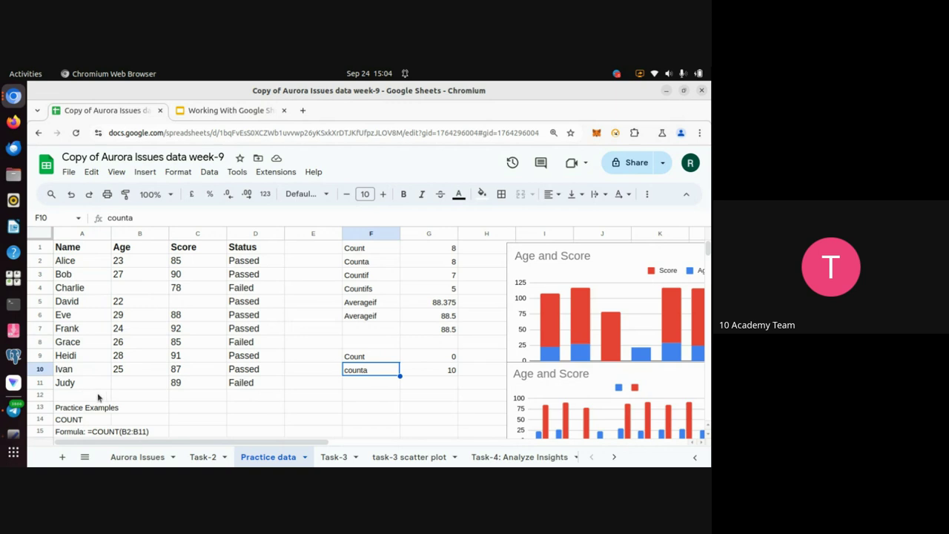
# Step: Insert two blank rows around empty row 12, one below it and one above it
pyautogui.click(36, 395)
pyautogui.rightClick(35, 397)
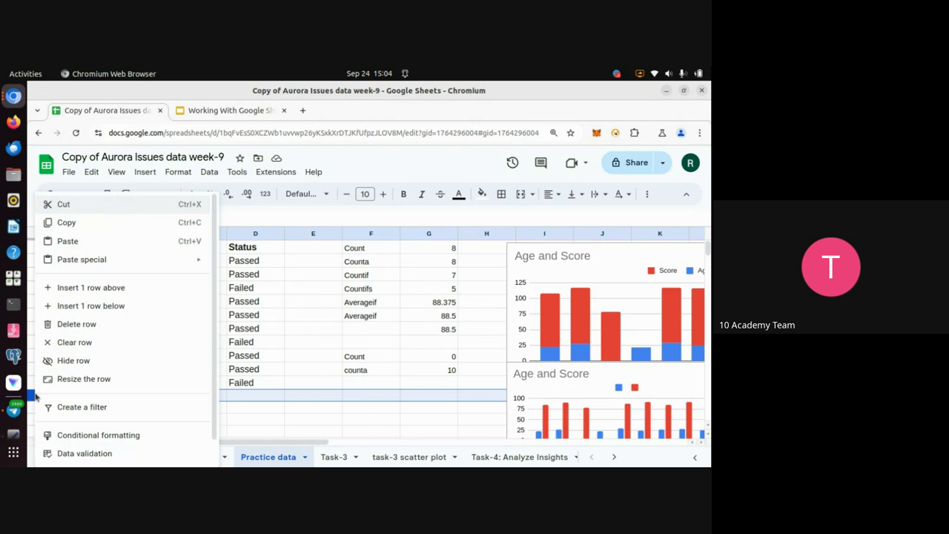
pyautogui.click(54, 309)
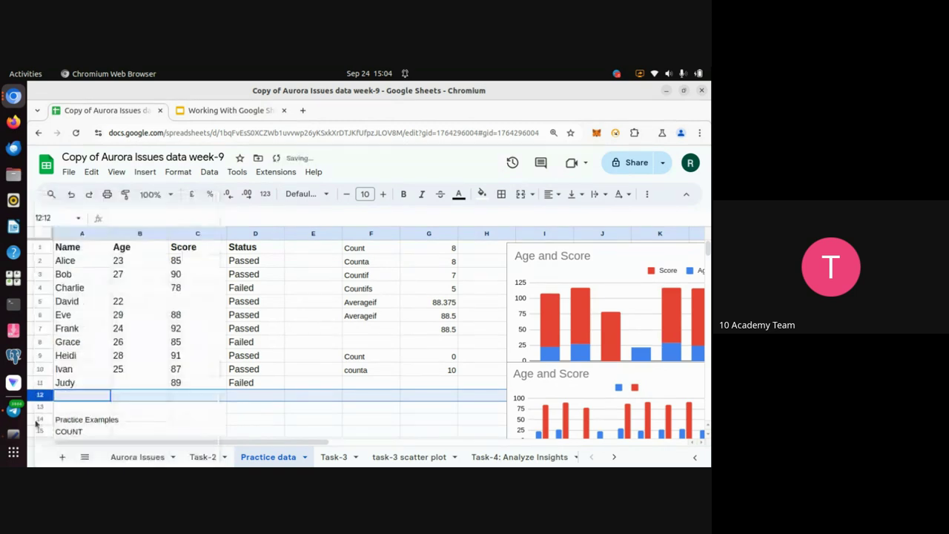
pyautogui.rightClick(34, 400)
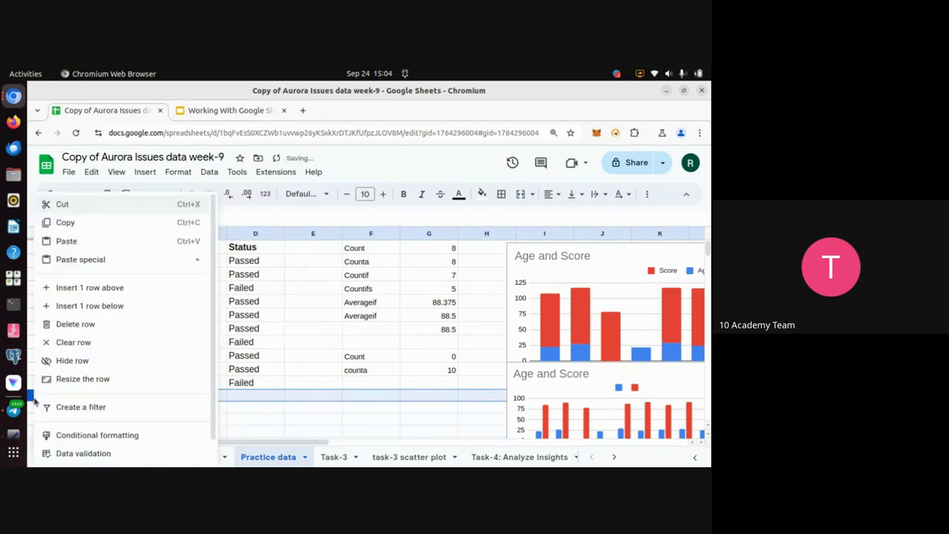
pyautogui.click(64, 287)
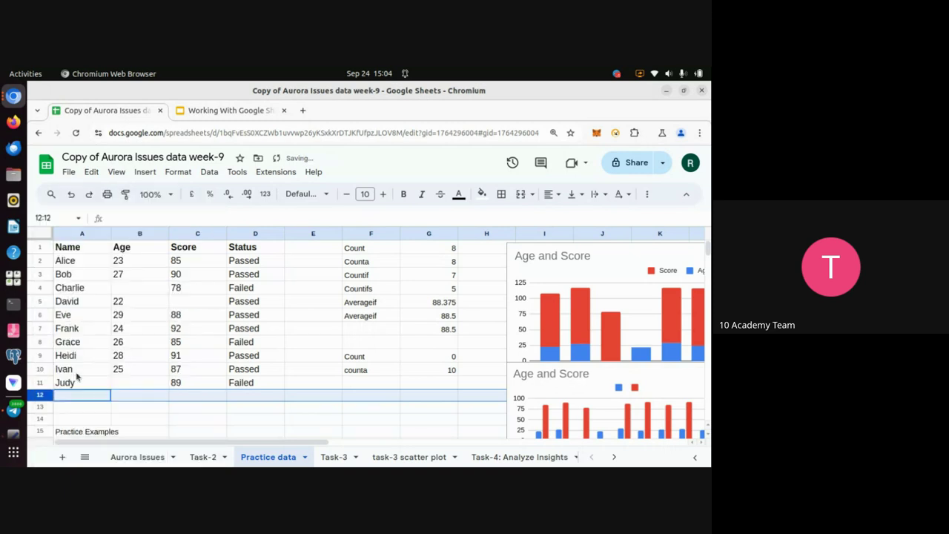
# Step: Fill row 13 with a new sample record: a first name, age 34, score 90 and status "passed"
pyautogui.click(86, 409)
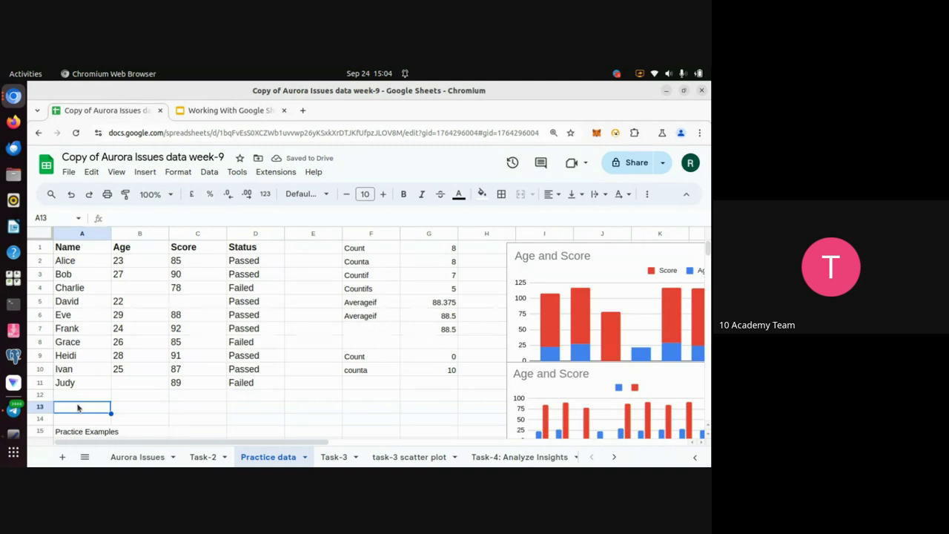
pyautogui.write('jo')
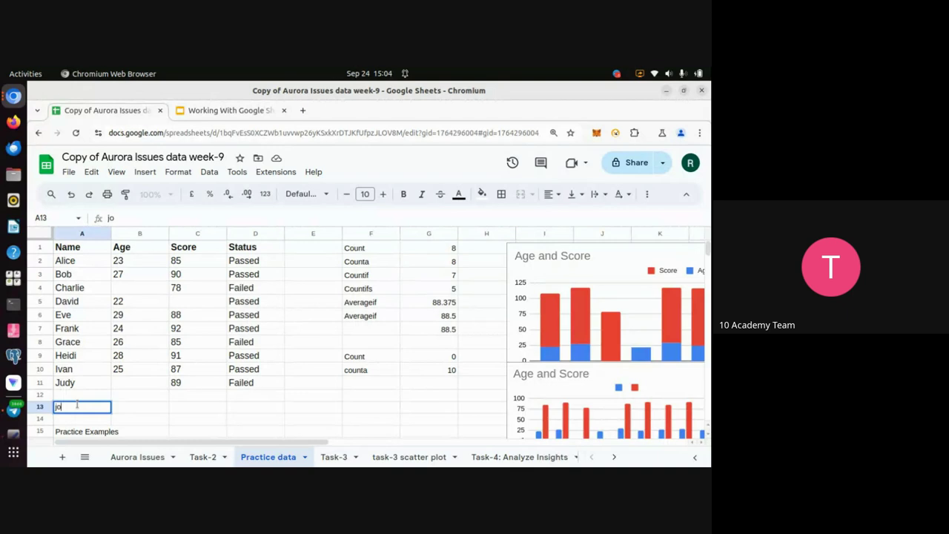
pyautogui.press('BackSpace')
pyautogui.press('BackSpace')
pyautogui.write('John')
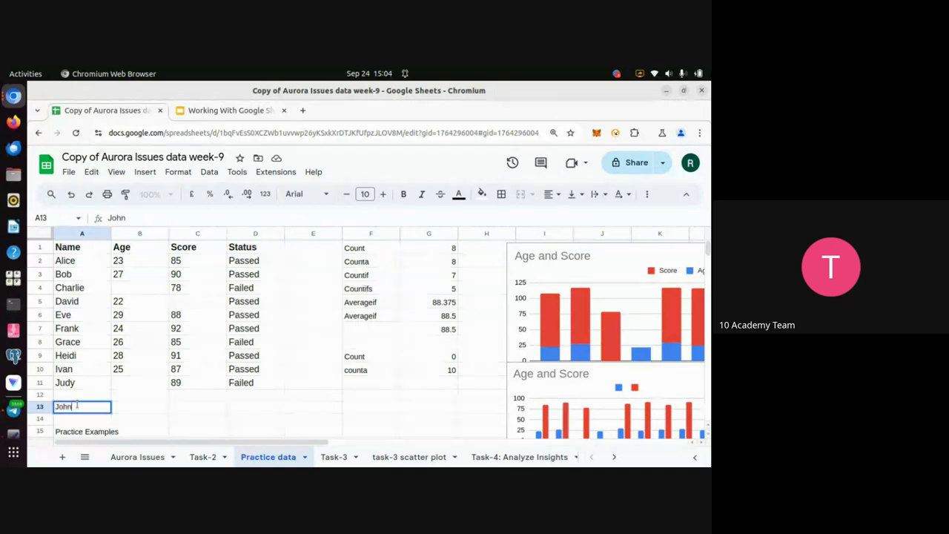
pyautogui.click(137, 411)
pyautogui.write('34')
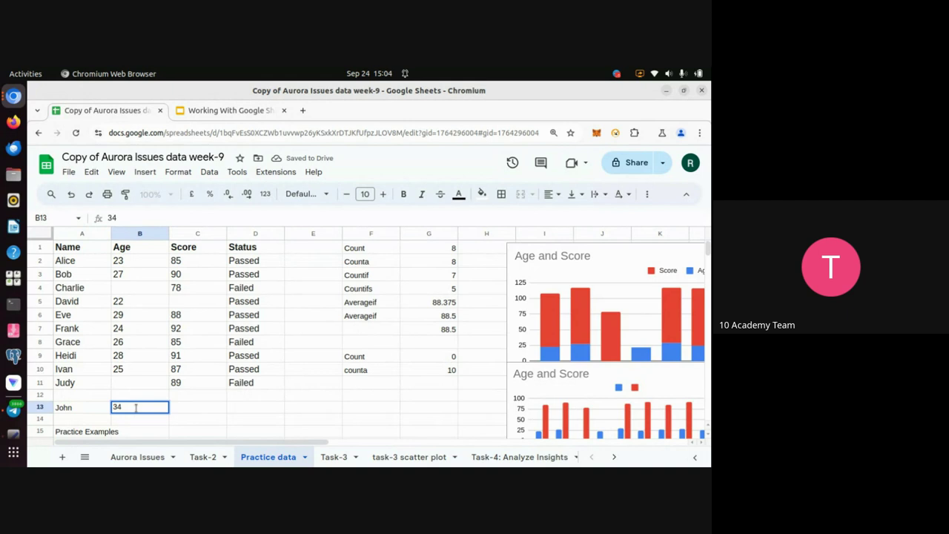
pyautogui.click(189, 414)
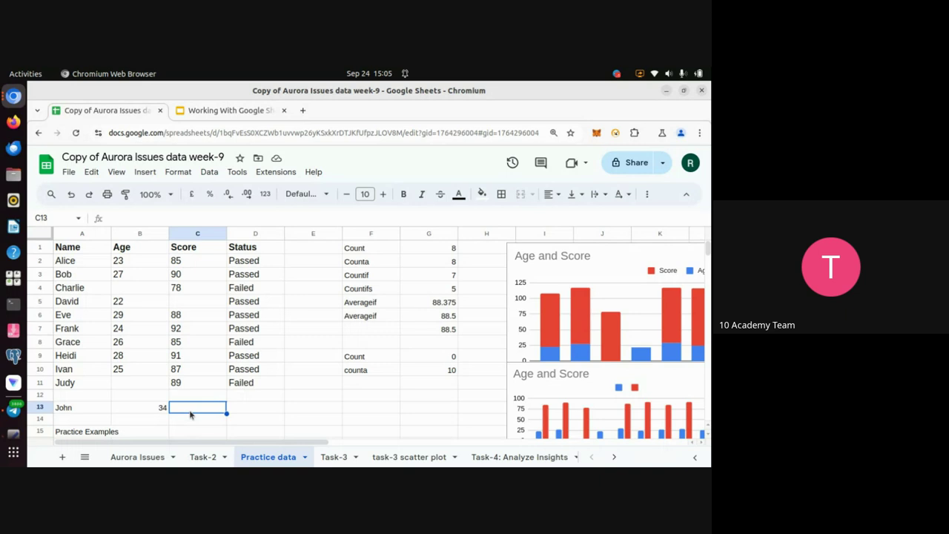
pyautogui.write('90')
pyautogui.click(245, 408)
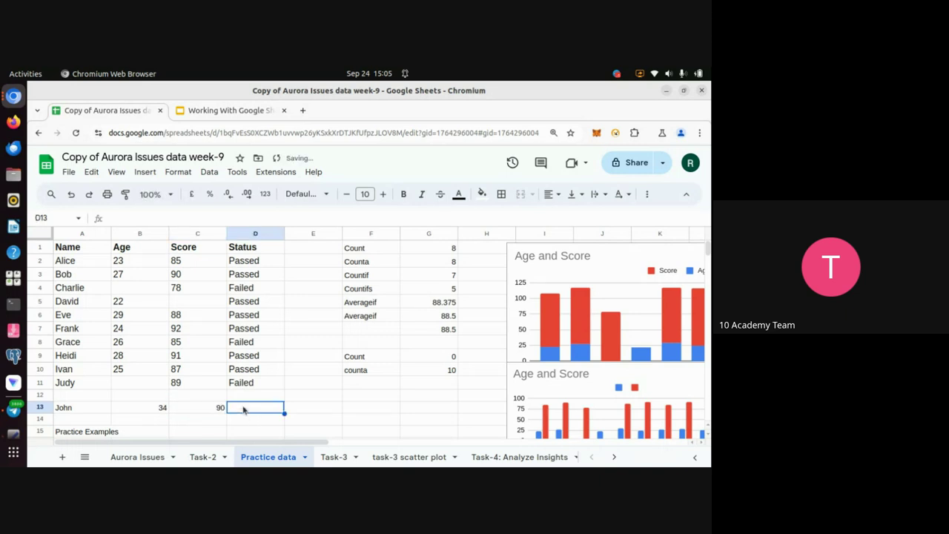
pyautogui.write('passed')
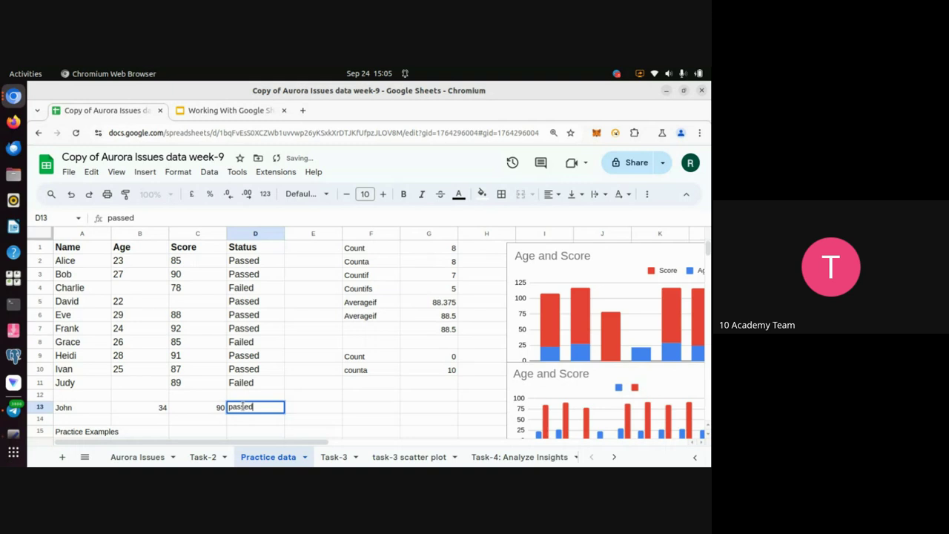
# Step: Insert one blank row above row 14, below the new sample record
pyautogui.rightClick(39, 418)
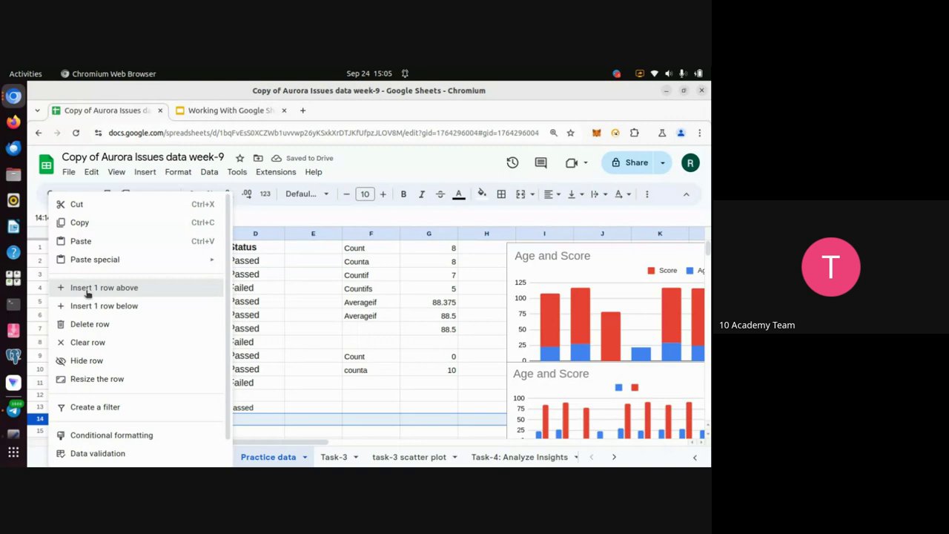
pyautogui.press('Escape')
pyautogui.click(308, 409)
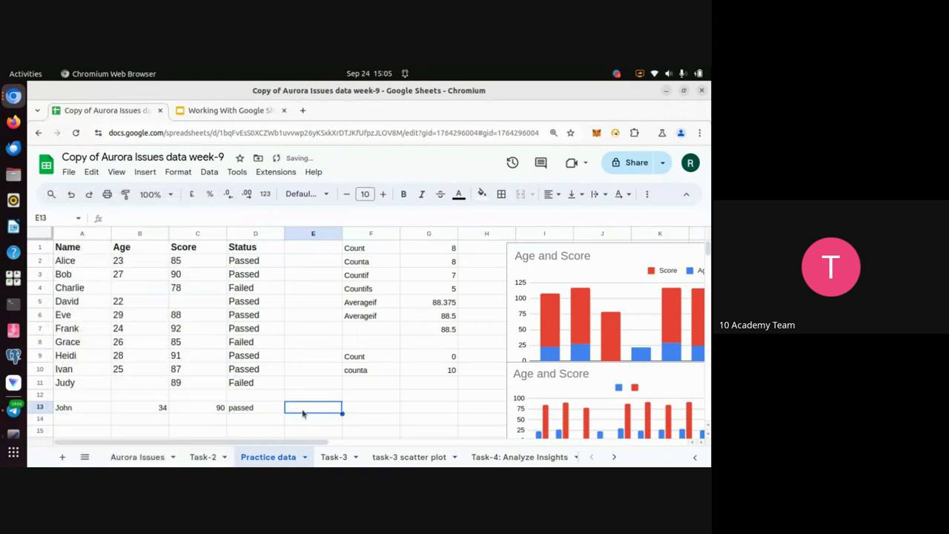
# Step: Fill row 12 with age 23, score 80 and status "failed", leaving its name cell blank
pyautogui.click(74, 399)
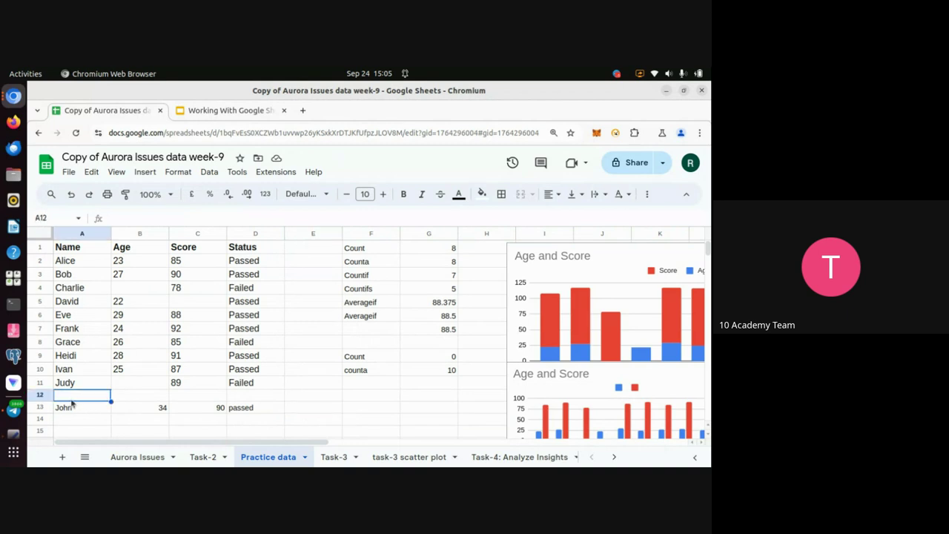
pyautogui.click(134, 400)
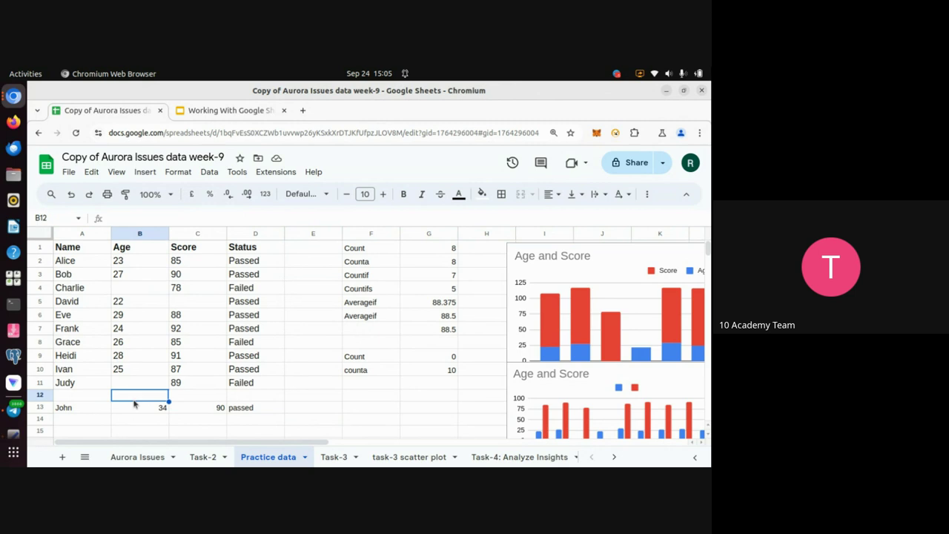
pyautogui.write('23')
pyautogui.click(200, 400)
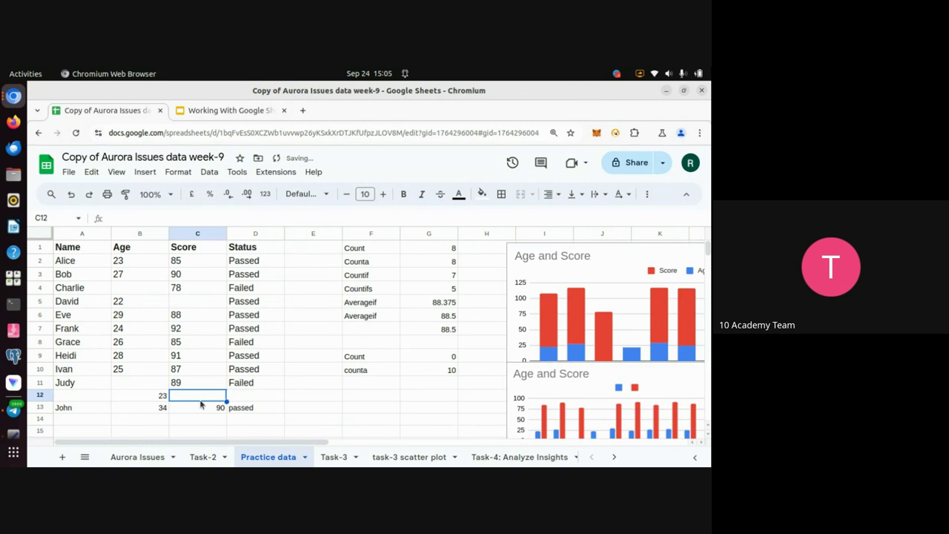
pyautogui.write('80')
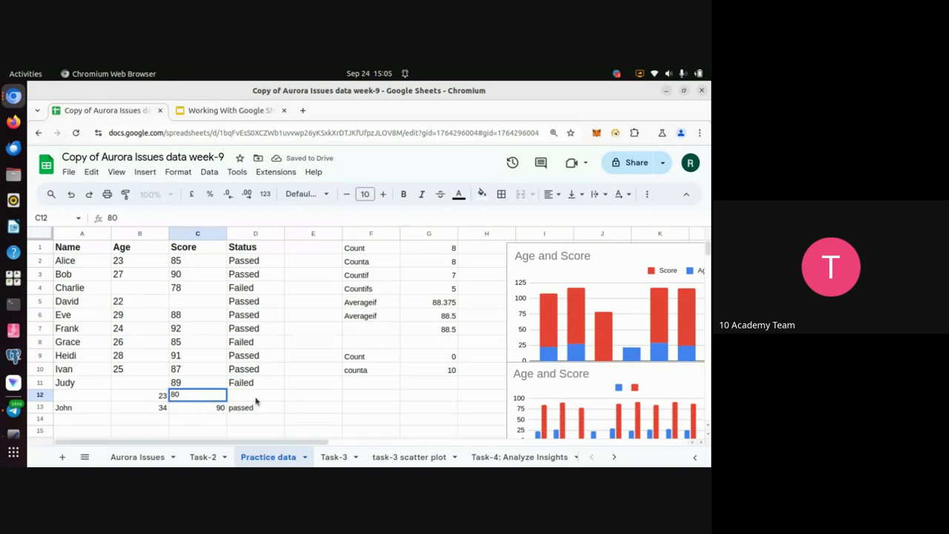
pyautogui.press('Tab')
pyautogui.write('failed')
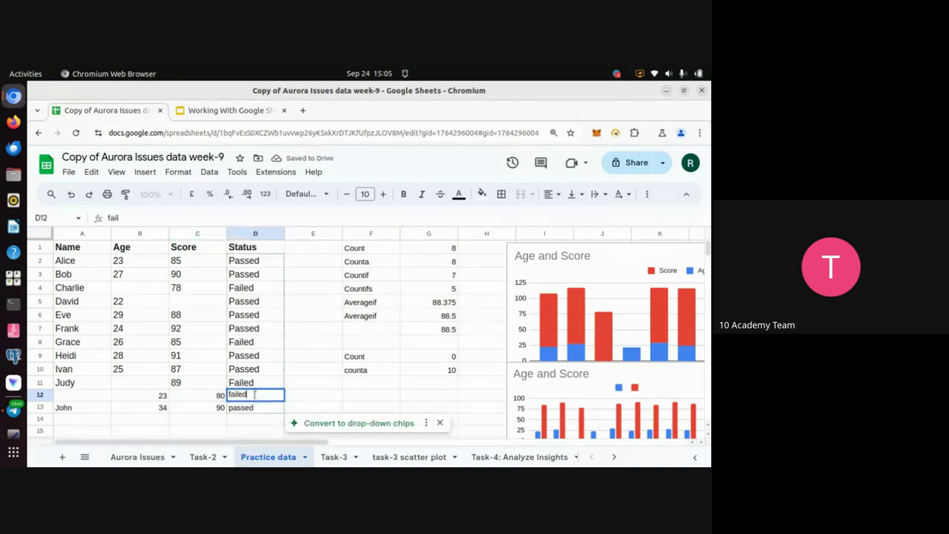
pyautogui.press('Return')
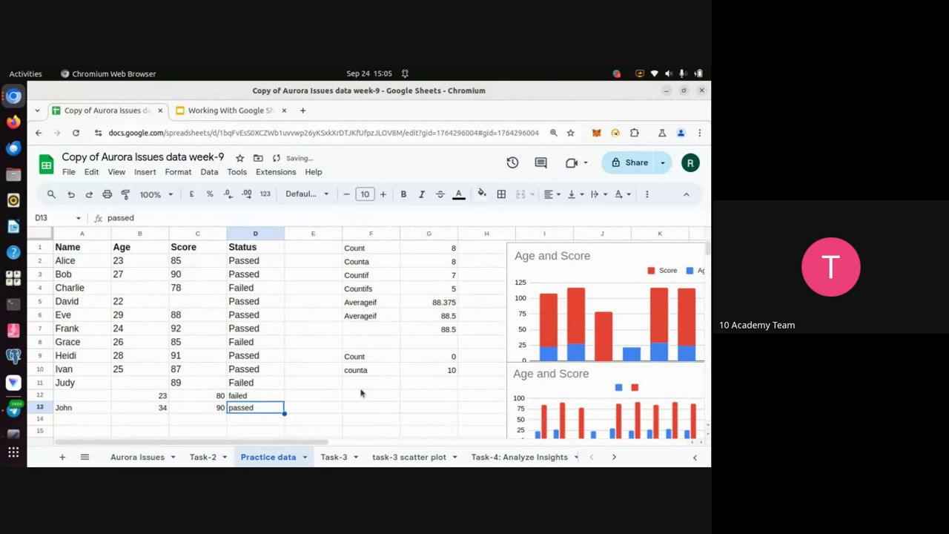
# Step: Begin a formula in cell G11 with the COUNTA function name
pyautogui.click(427, 383)
pyautogui.write('=count')
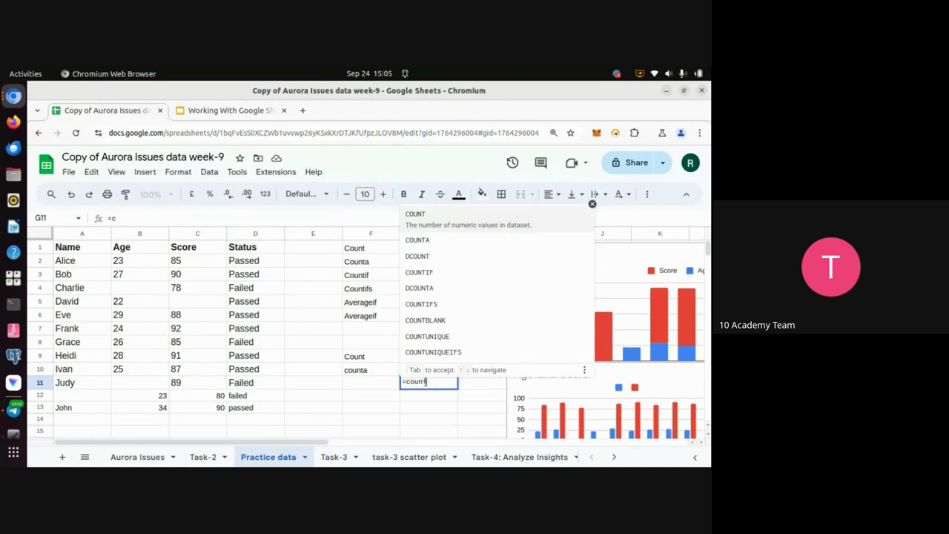
pyautogui.write('a')
pyautogui.click(75, 264)
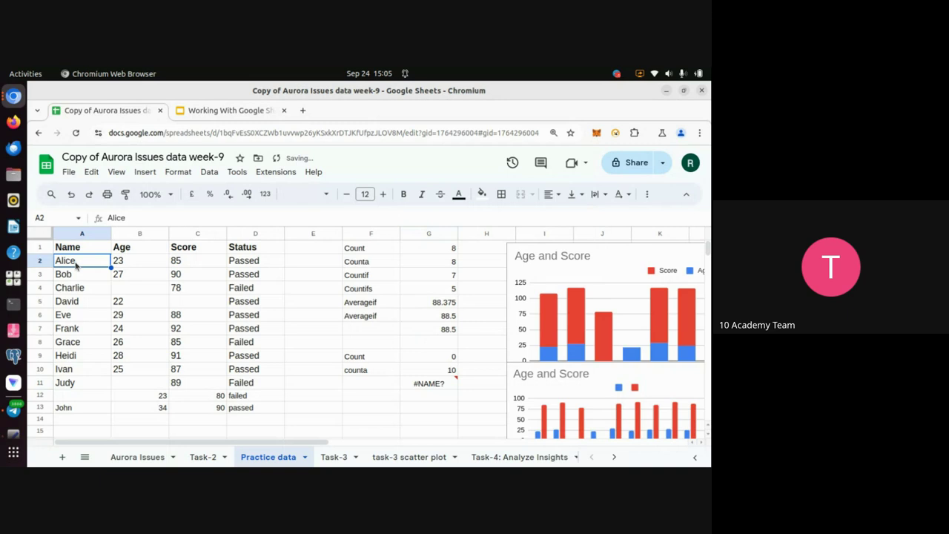
pyautogui.hotkey('ctrl', 'shift', 'Down')
pyautogui.hotkey('ctrl', 'shift', 'Down')
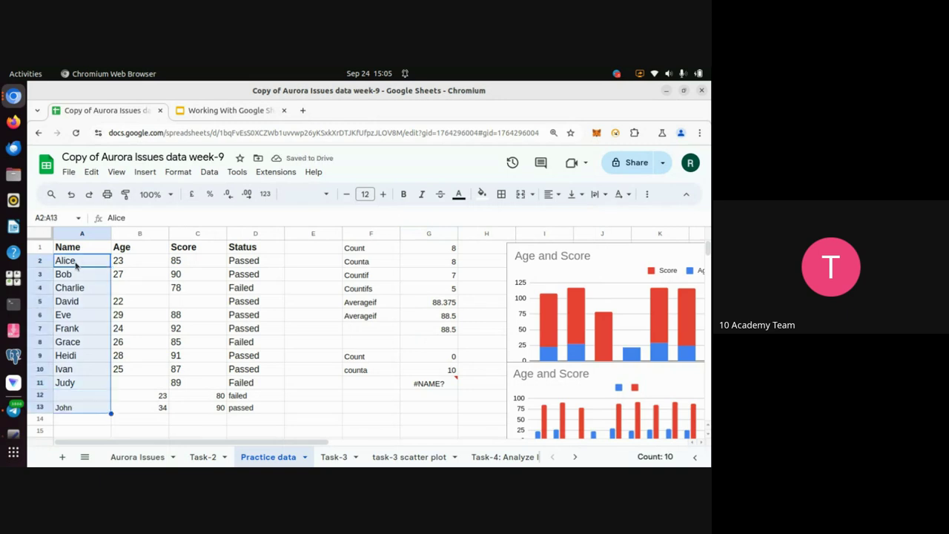
pyautogui.write(')')
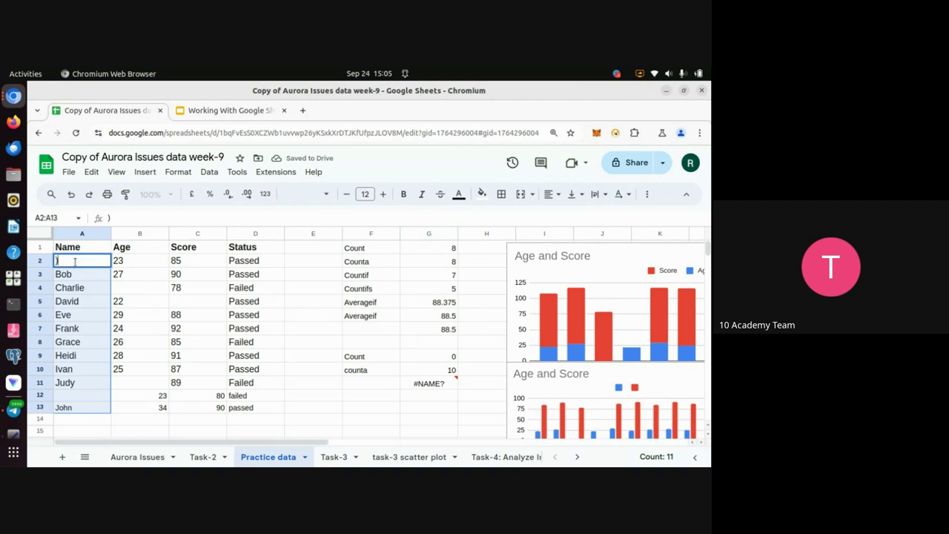
pyautogui.press('Return')
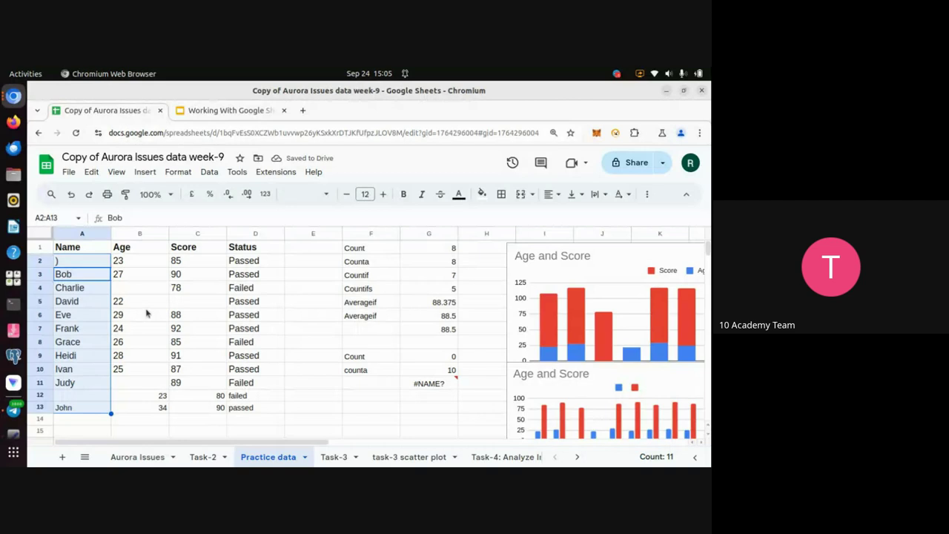
pyautogui.hotkey('ctrl', 'z')
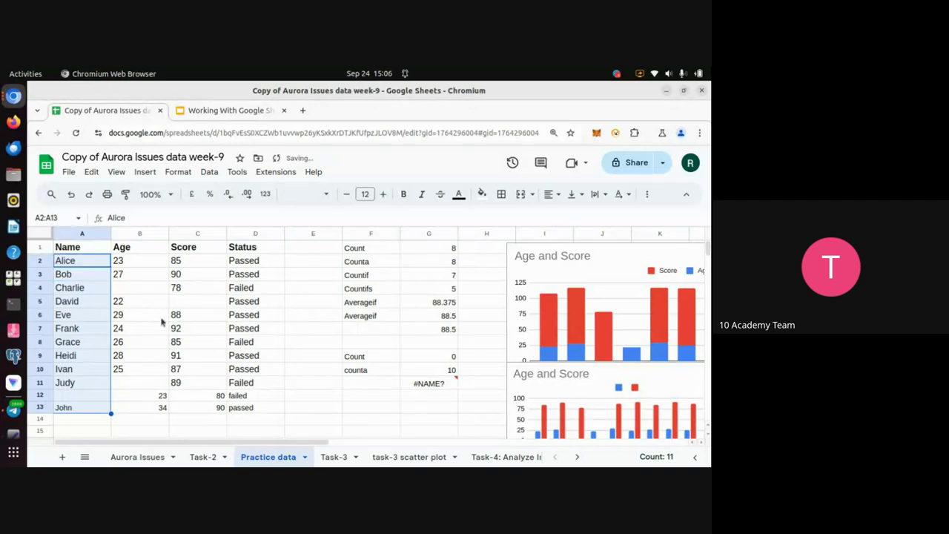
# Step: Complete the formula in G11 as =counta(A2:A13) so it covers the name column including the two added rows
pyautogui.click(425, 386)
pyautogui.doubleClick(425, 386)
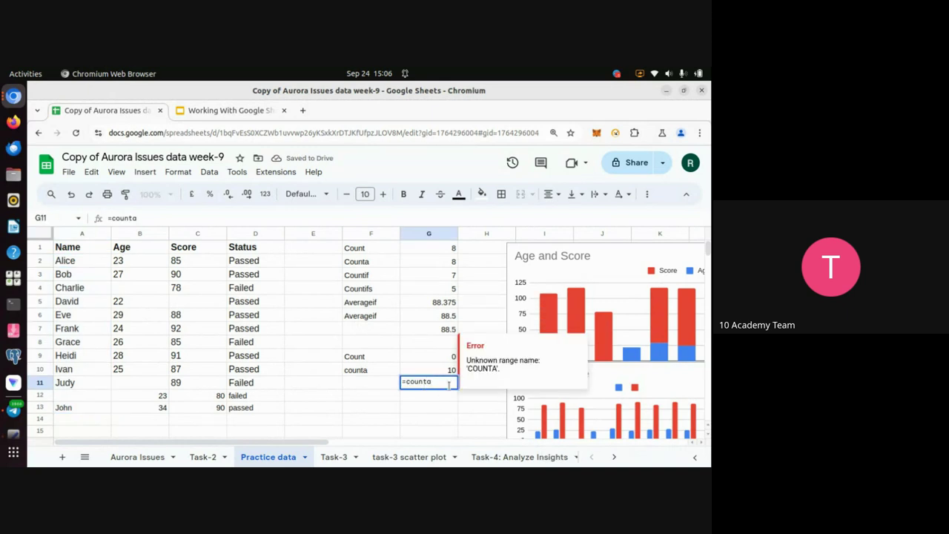
pyautogui.write('(')
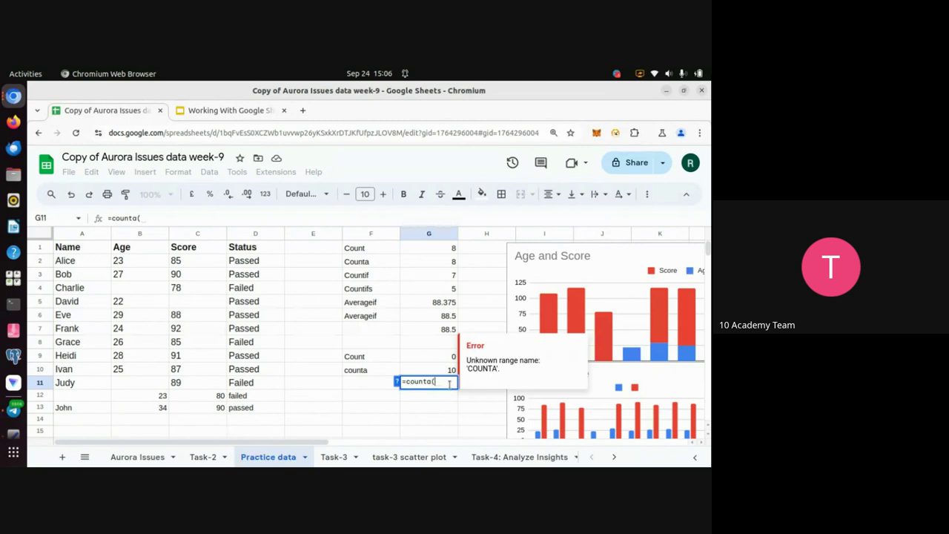
pyautogui.click(75, 263)
pyautogui.hotkey('shift', 'Down')
pyautogui.hotkey('shift', 'Down')
pyautogui.hotkey('shift', 'Down')
pyautogui.hotkey('shift', 'Down')
pyautogui.hotkey('shift', 'Down')
pyautogui.hotkey('shift', 'Down')
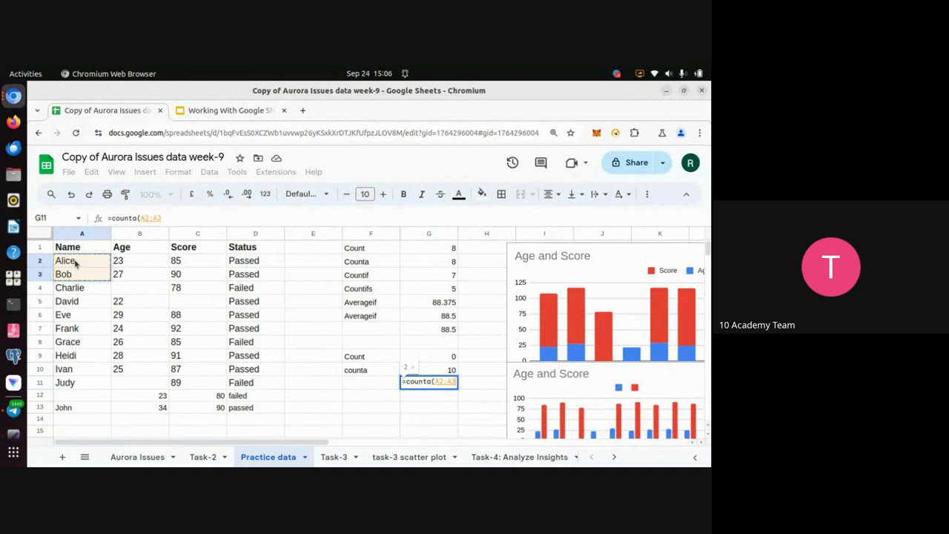
pyautogui.hotkey('shift', 'Down')
pyautogui.hotkey('shift', 'Down')
pyautogui.hotkey('shift', 'Down')
pyautogui.hotkey('shift', 'Down')
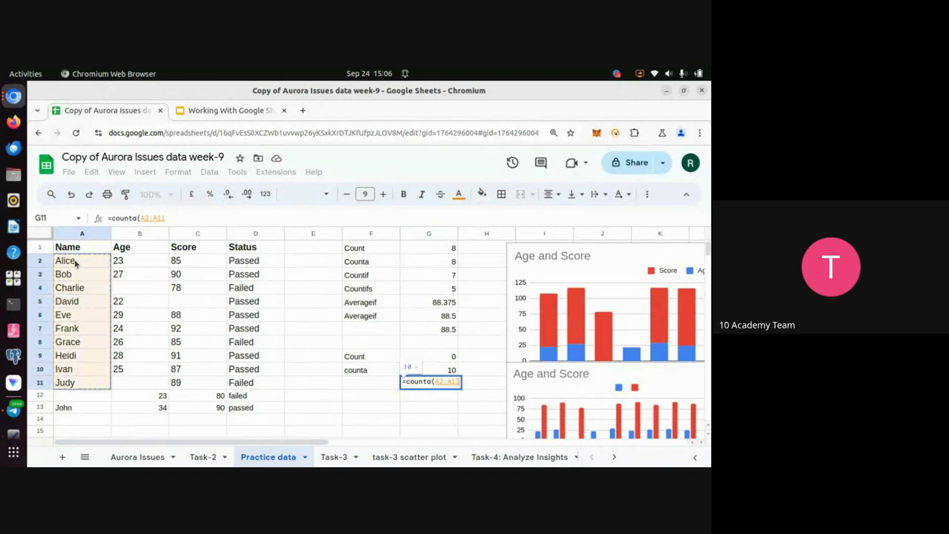
pyautogui.hotkey('shift', 'Down')
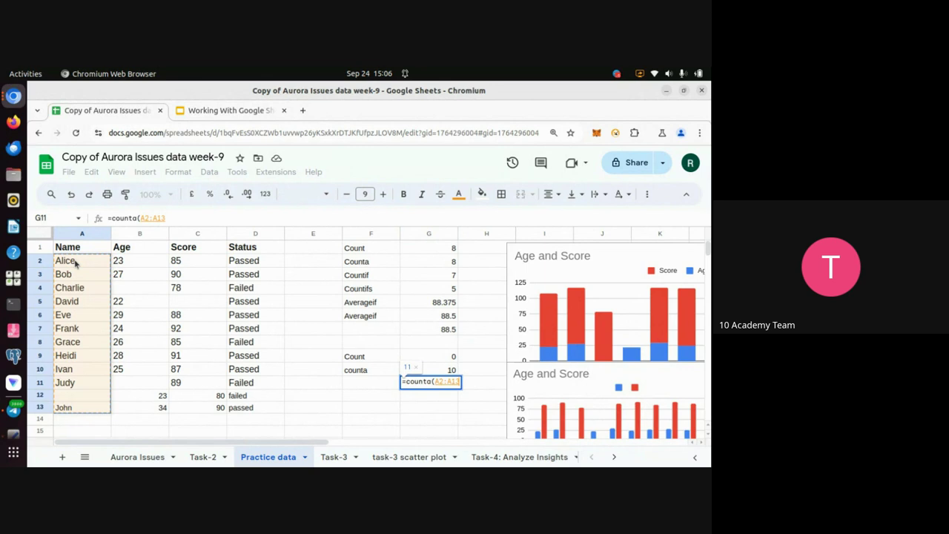
pyautogui.write(')')
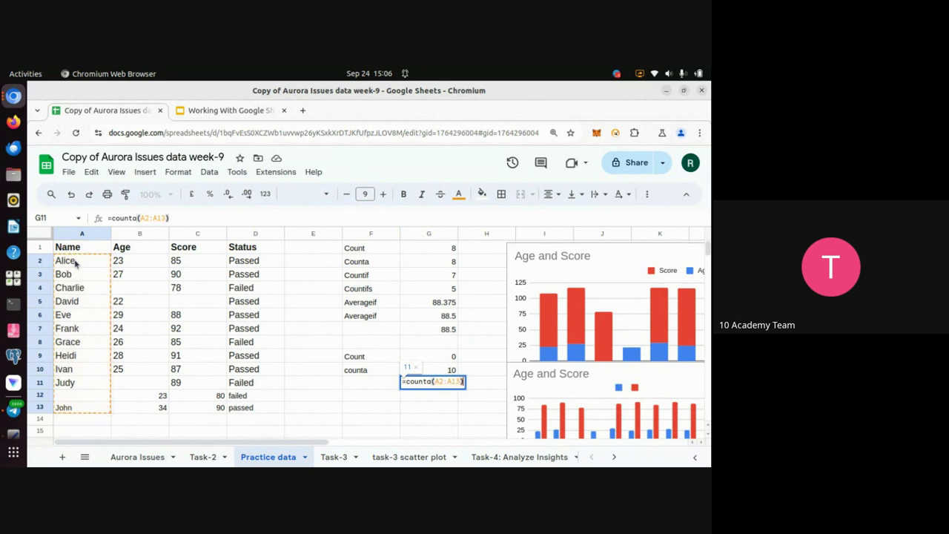
pyautogui.press('Return')
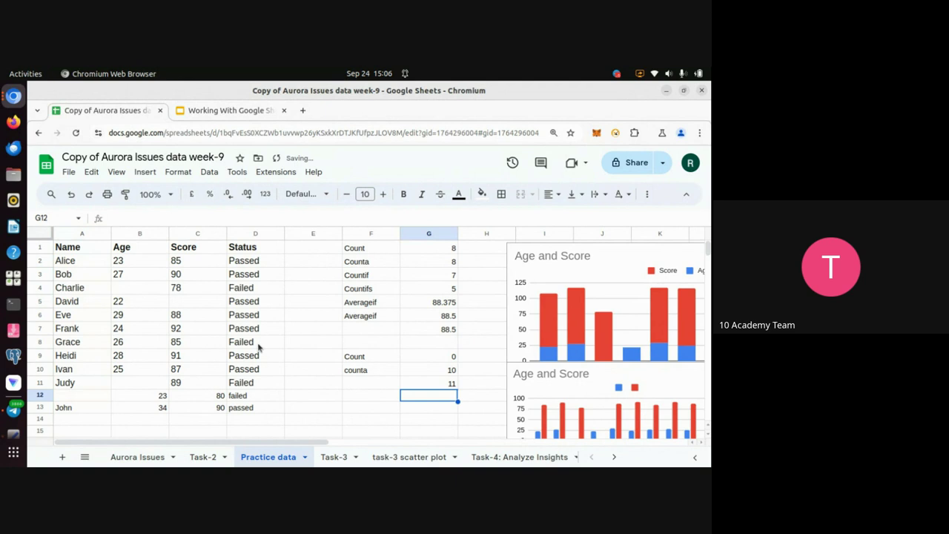
# Step: Review the COUNTA formula in G11 and highlight the row 12 record in A12:D12 with its blank name cell
pyautogui.click(451, 385)
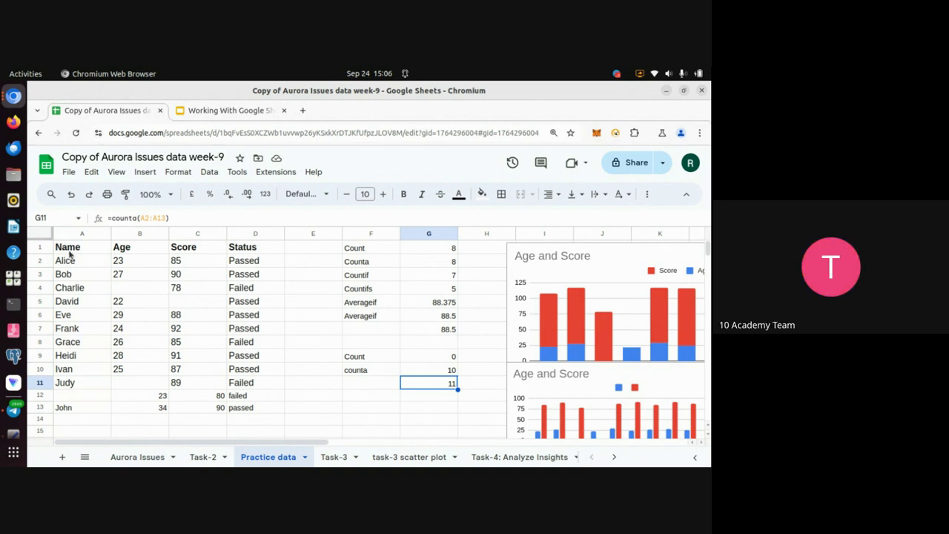
pyautogui.click(72, 397)
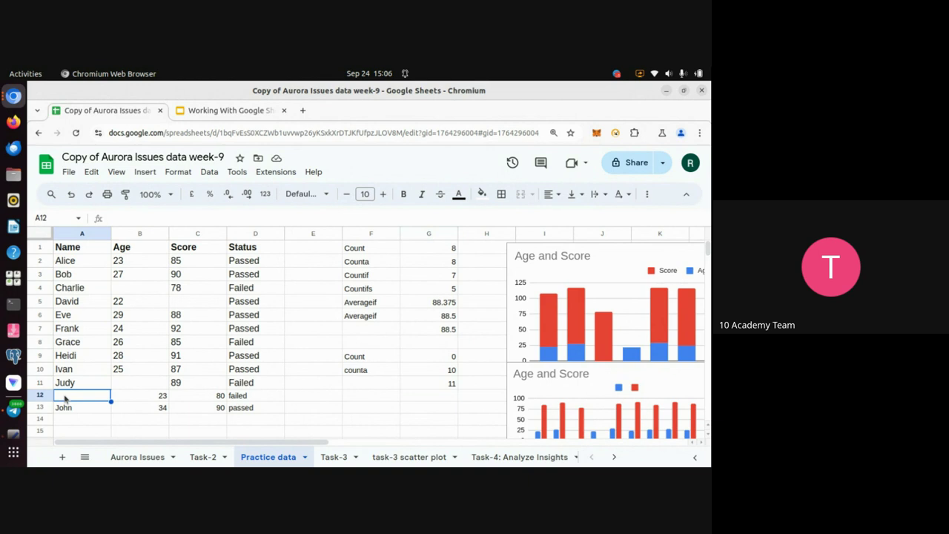
pyautogui.hotkey('shift', 'Right')
pyautogui.hotkey('shift', 'Right')
pyautogui.hotkey('shift', 'Right')
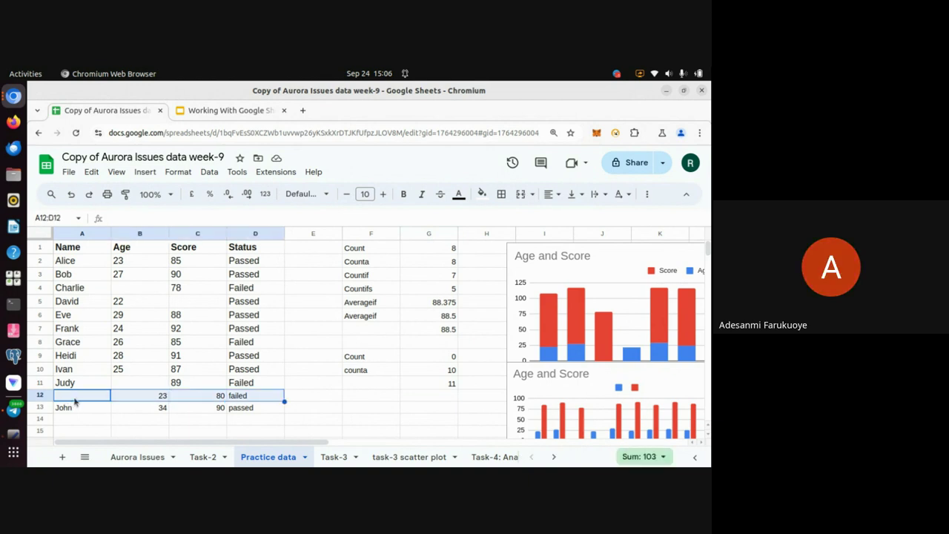
pyautogui.click(75, 401)
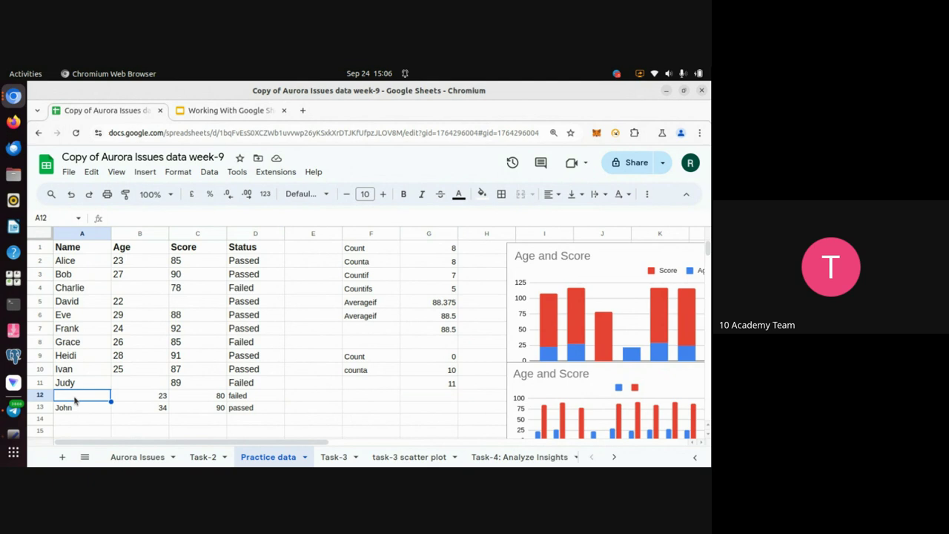
# Step: Highlight the counted name range A2:A13 and point out the blank cell A12 within it
pyautogui.click(72, 261)
pyautogui.hotkey('shift', 'Down')
pyautogui.hotkey('shift', 'Down')
pyautogui.hotkey('shift', 'Down')
pyautogui.hotkey('shift', 'Down')
pyautogui.hotkey('shift', 'Down')
pyautogui.hotkey('shift', 'Down')
pyautogui.hotkey('shift', 'Down')
pyautogui.hotkey('shift', 'Down')
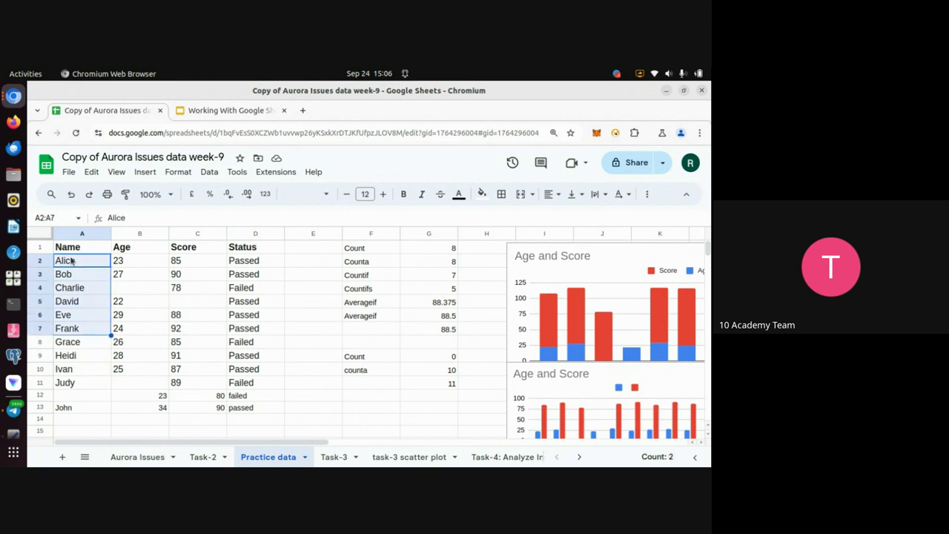
pyautogui.hotkey('shift', 'Down')
pyautogui.hotkey('shift', 'Down')
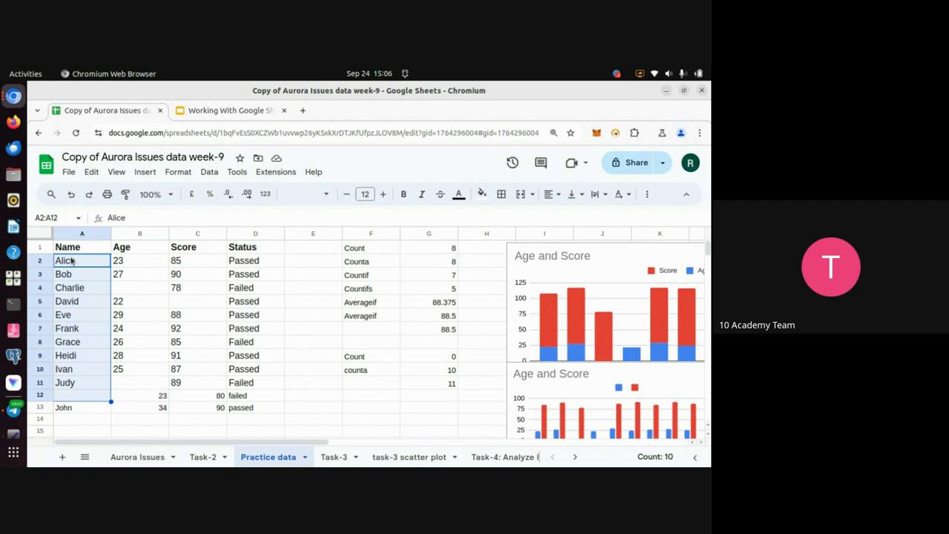
pyautogui.hotkey('shift', 'Down')
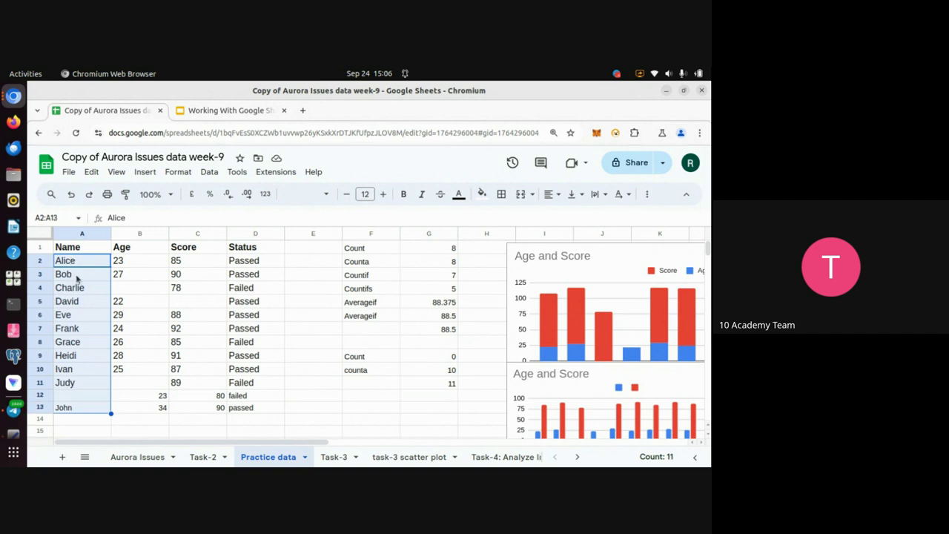
pyautogui.click(76, 398)
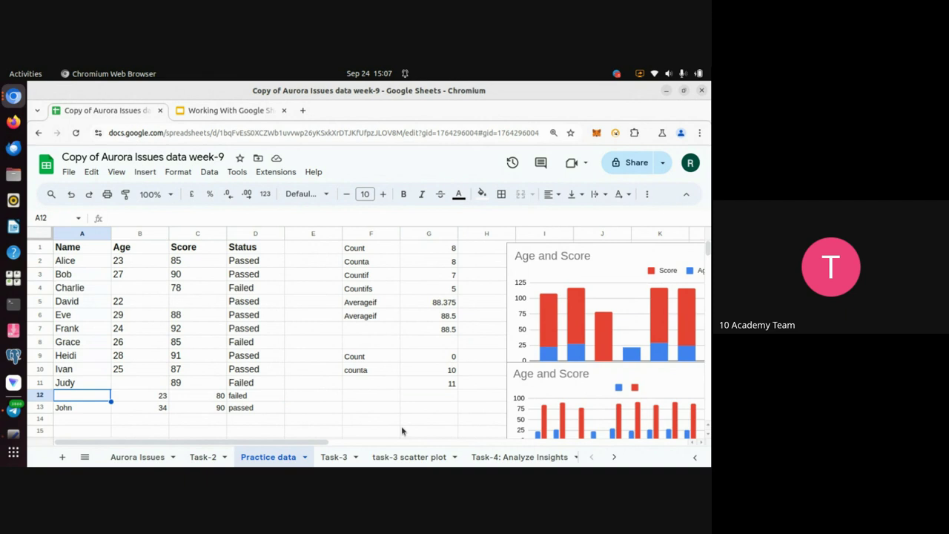
pyautogui.hotkey('alt', 'Tab')
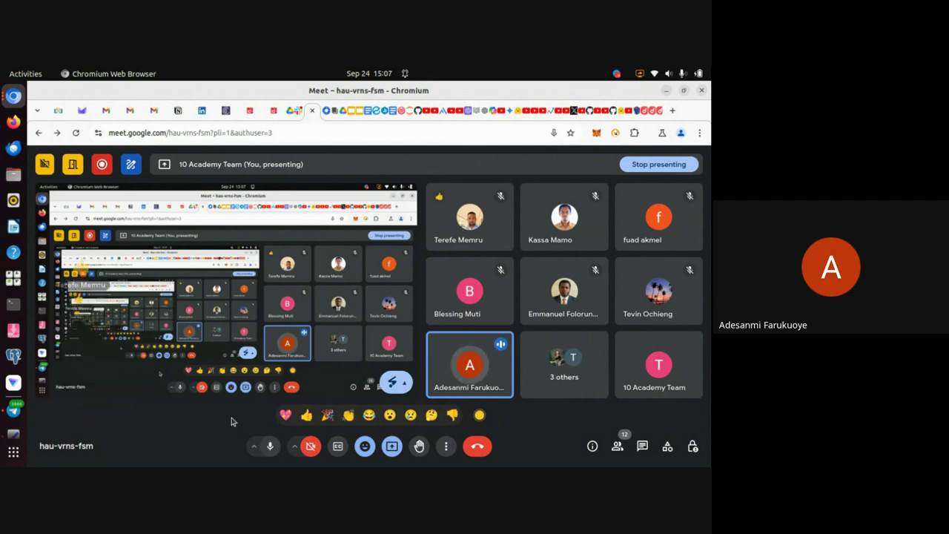
pyautogui.hotkey('alt', 'Tab')
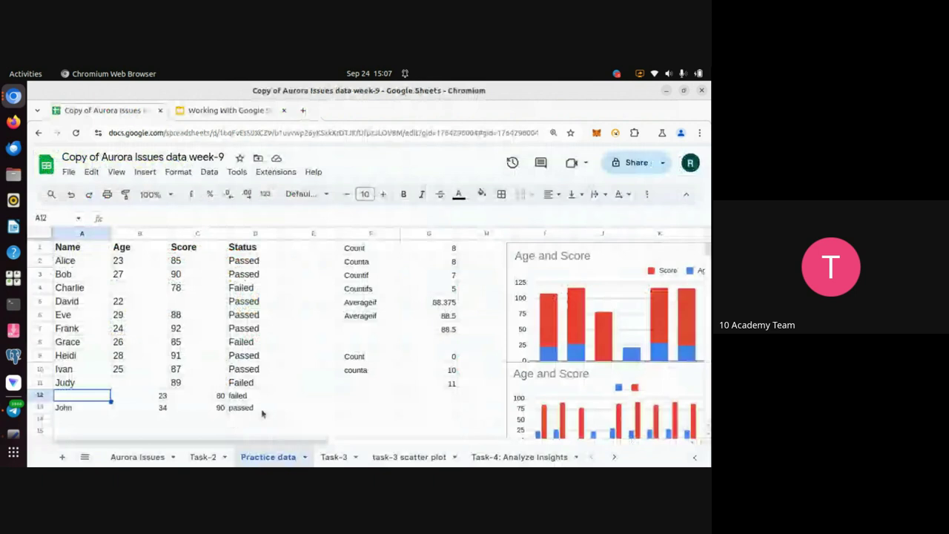
# Step: Inspect the COUNT formula in G9 and highlight the text names in A2:A6 that it refers to
pyautogui.click(425, 354)
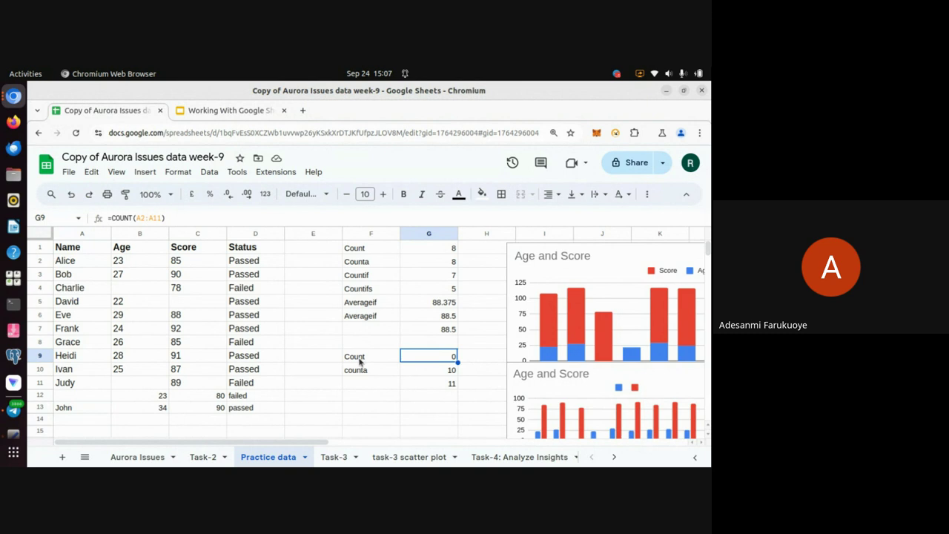
pyautogui.click(69, 264)
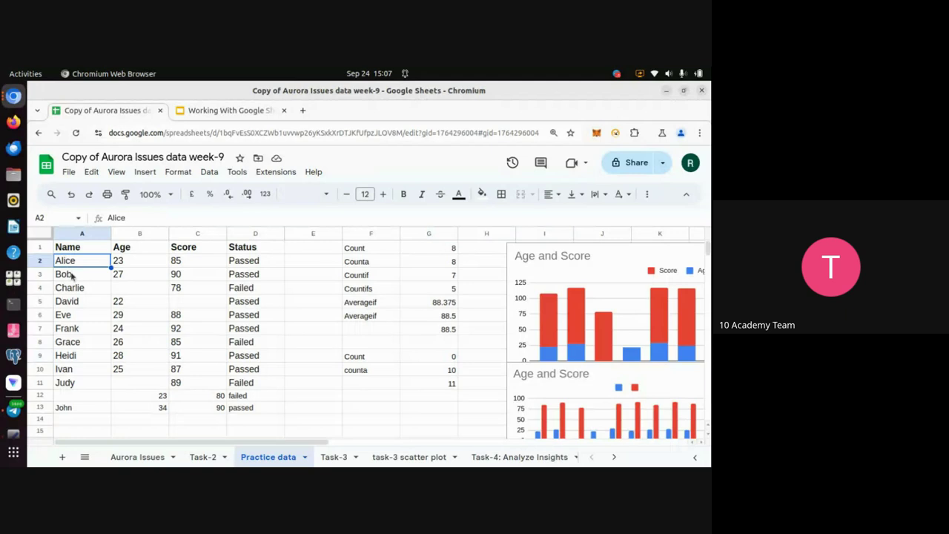
pyautogui.hotkey('shift', 'Down')
pyautogui.hotkey('shift', 'Down')
pyautogui.hotkey('shift', 'Down')
pyautogui.hotkey('shift', 'Down')
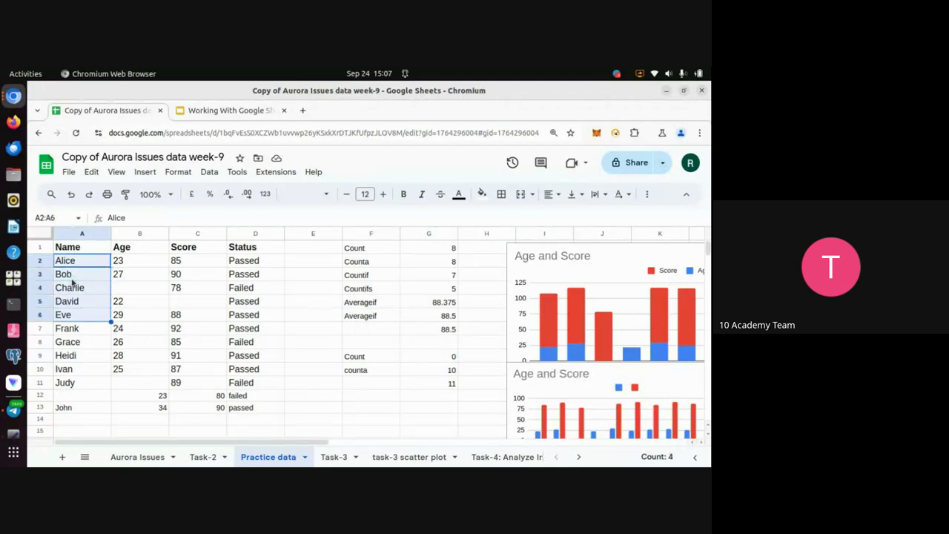
# Step: Add the label "number of age populated" in cell F12
pyautogui.click(363, 383)
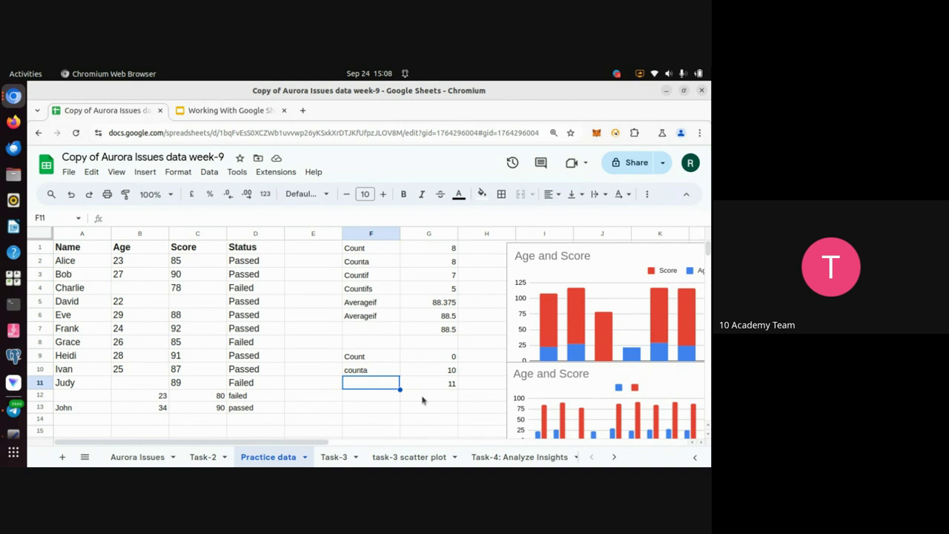
pyautogui.click(355, 398)
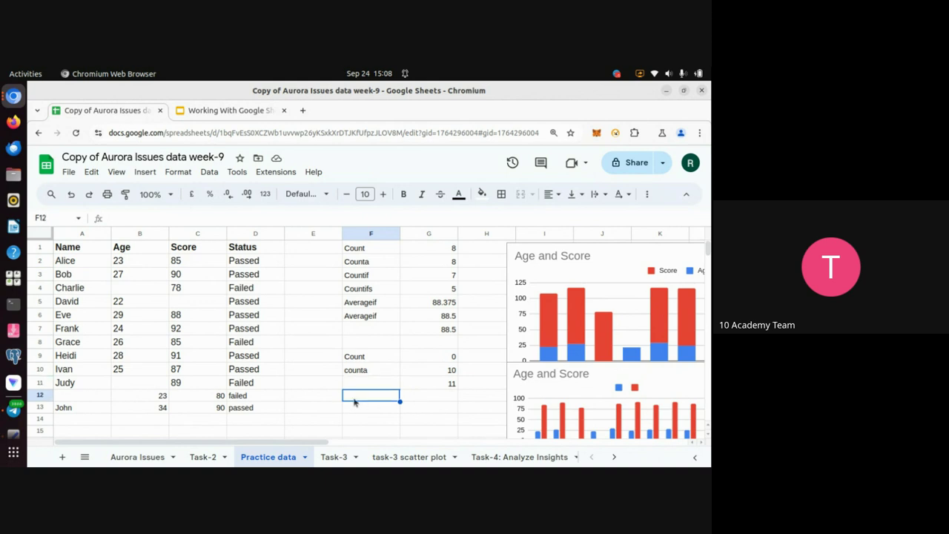
pyautogui.write('number of')
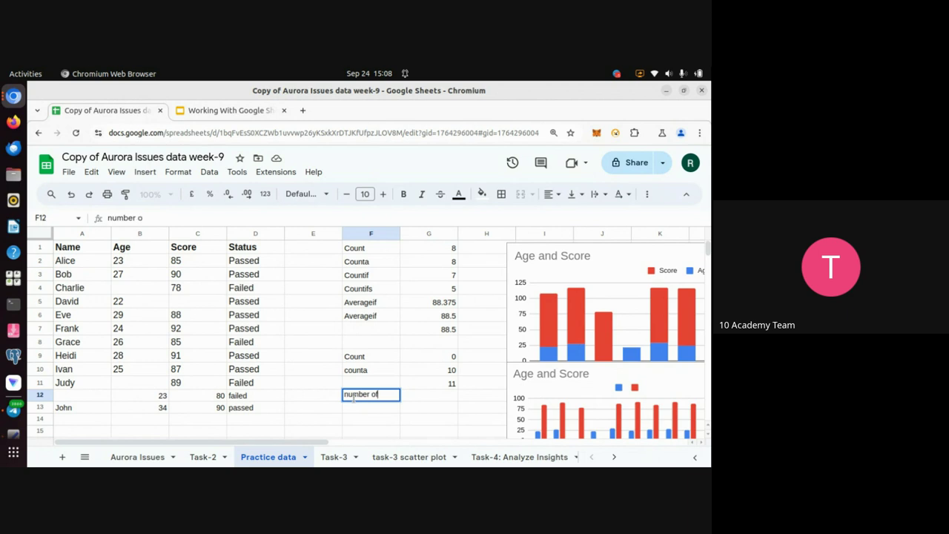
pyautogui.write(' ag')
pyautogui.press('BackSpace')
pyautogui.press('BackSpace')
pyautogui.write('who')
pyautogui.press('BackSpace')
pyautogui.press('BackSpace')
pyautogui.press('BackSpace')
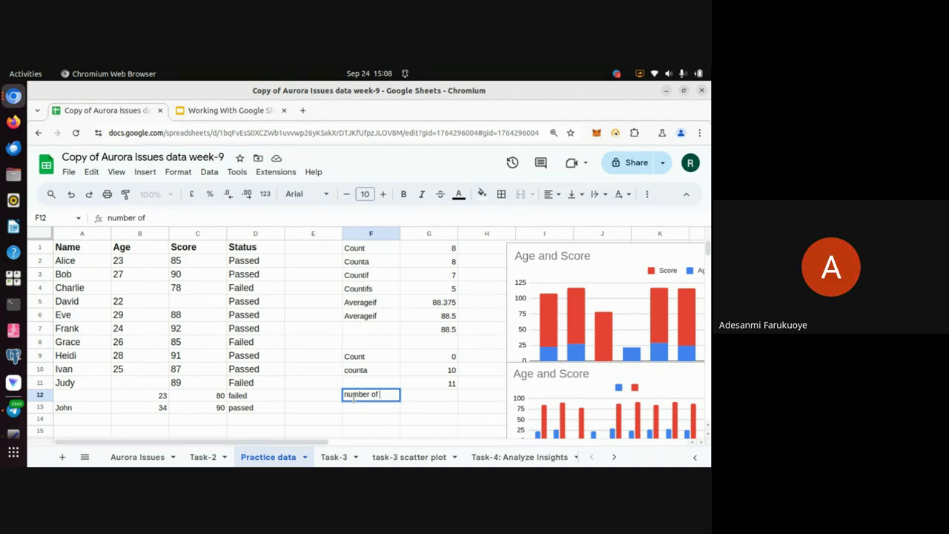
pyautogui.write('age po')
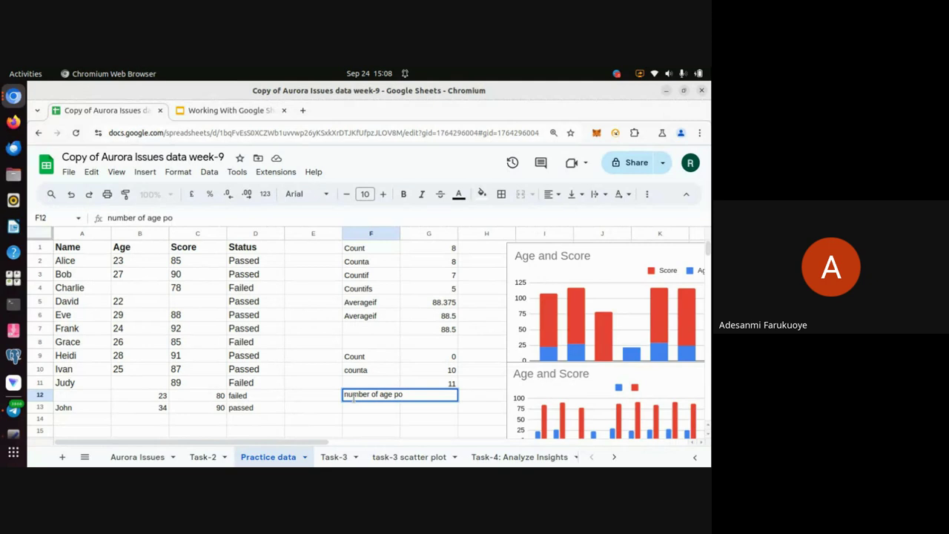
pyautogui.write('pulated')
pyautogui.press('Return')
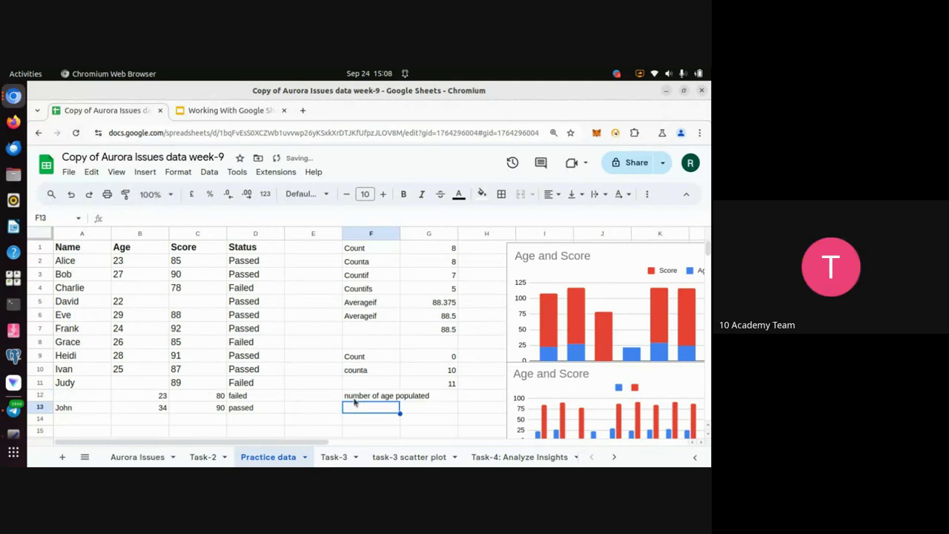
# Step: Enter the formula =count(B2:B13) in G12 to count the populated ages
pyautogui.click(459, 397)
pyautogui.click(445, 397)
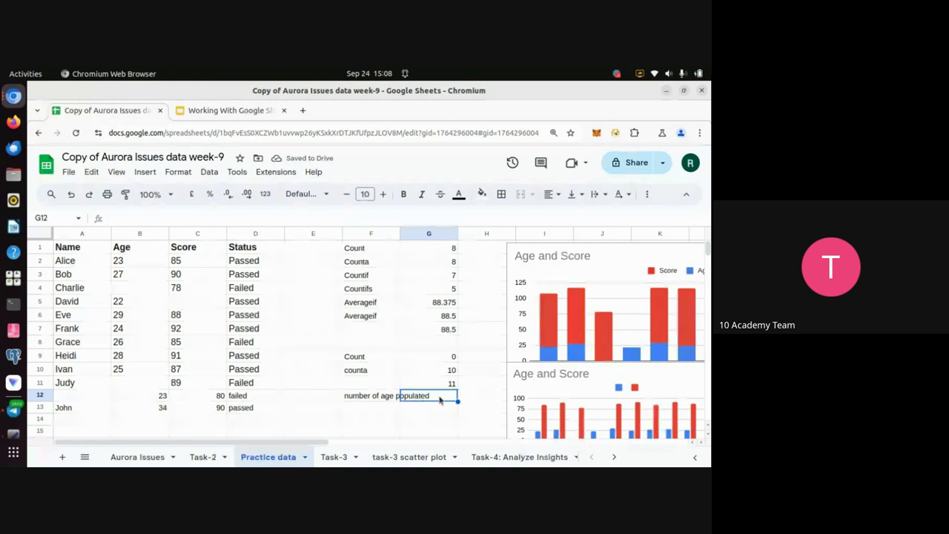
pyautogui.write('=count')
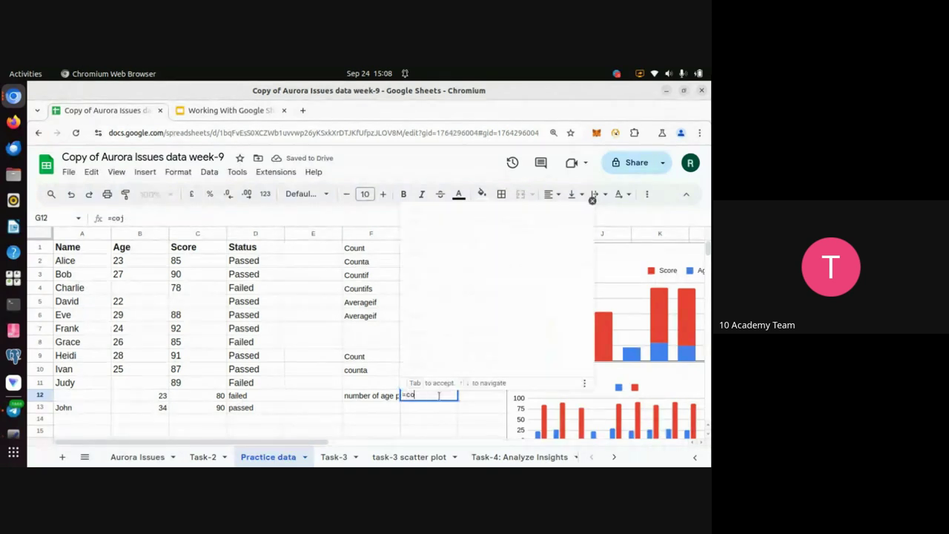
pyautogui.write('(')
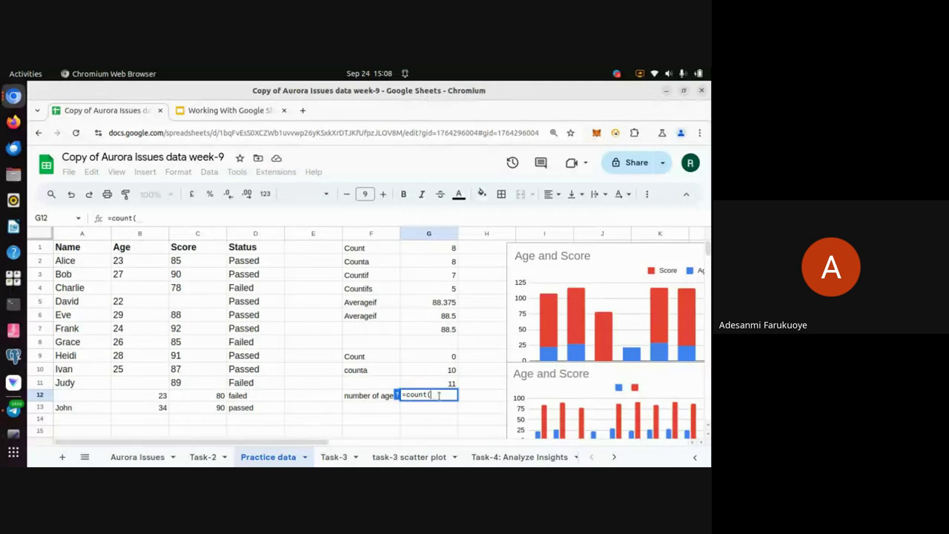
pyautogui.click(135, 261)
pyautogui.hotkey('shift', 'Down')
pyautogui.hotkey('shift', 'Down')
pyautogui.hotkey('shift', 'Down')
pyautogui.hotkey('shift', 'Down')
pyautogui.hotkey('shift', 'Down')
pyautogui.hotkey('shift', 'Down')
pyautogui.hotkey('shift', 'Down')
pyautogui.hotkey('shift', 'Down')
pyautogui.hotkey('shift', 'Down')
pyautogui.hotkey('shift', 'Down')
pyautogui.hotkey('shift', 'Down')
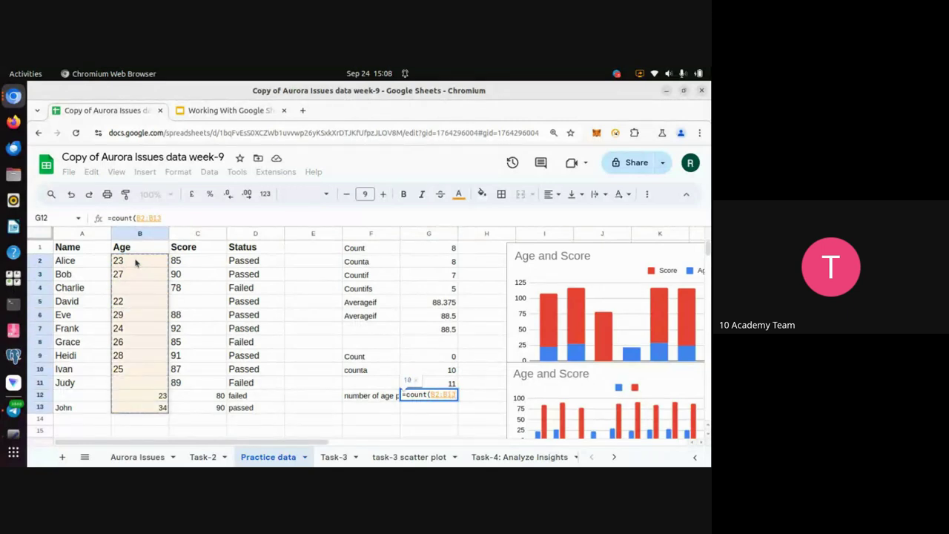
pyautogui.write(')')
pyautogui.press('Return')
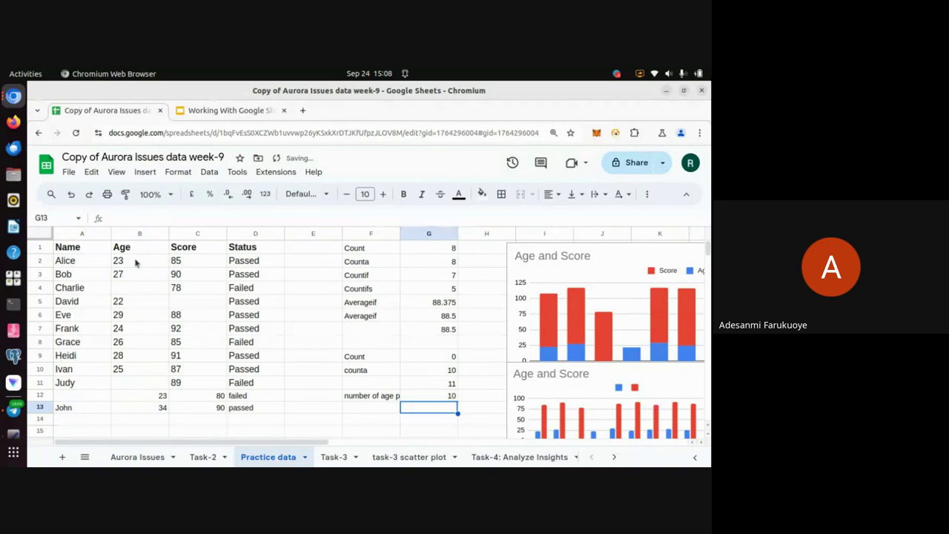
# Step: Review the COUNT formula in G12 and point out the blank age cells B11 and B4
pyautogui.click(436, 397)
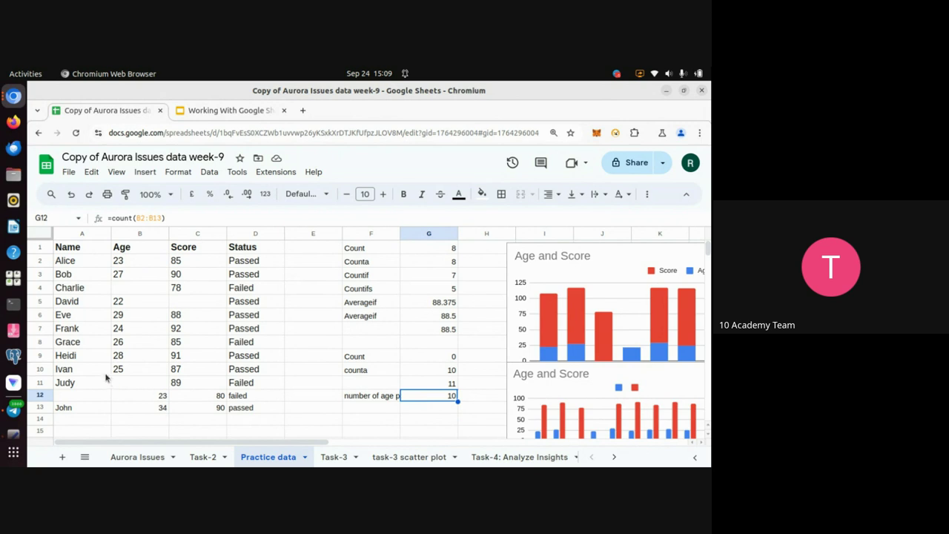
pyautogui.click(128, 383)
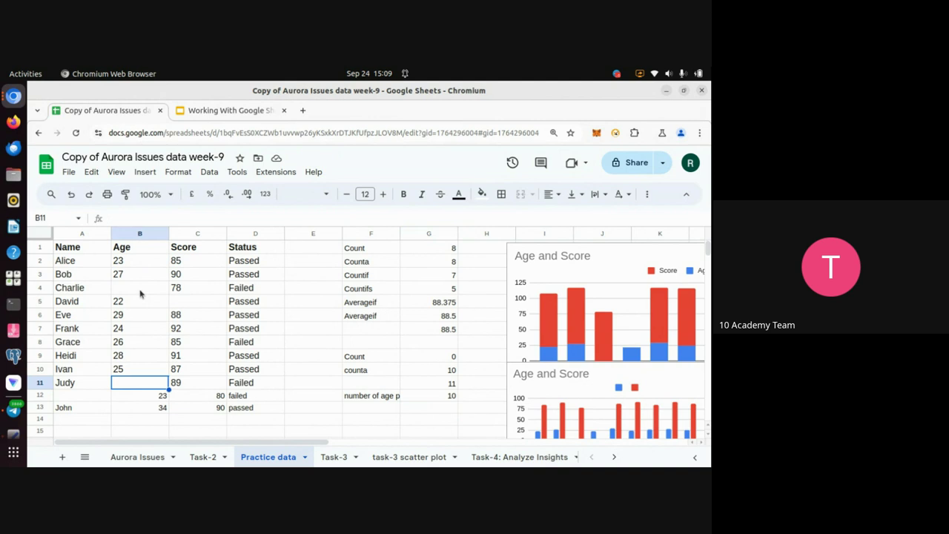
pyautogui.click(140, 292)
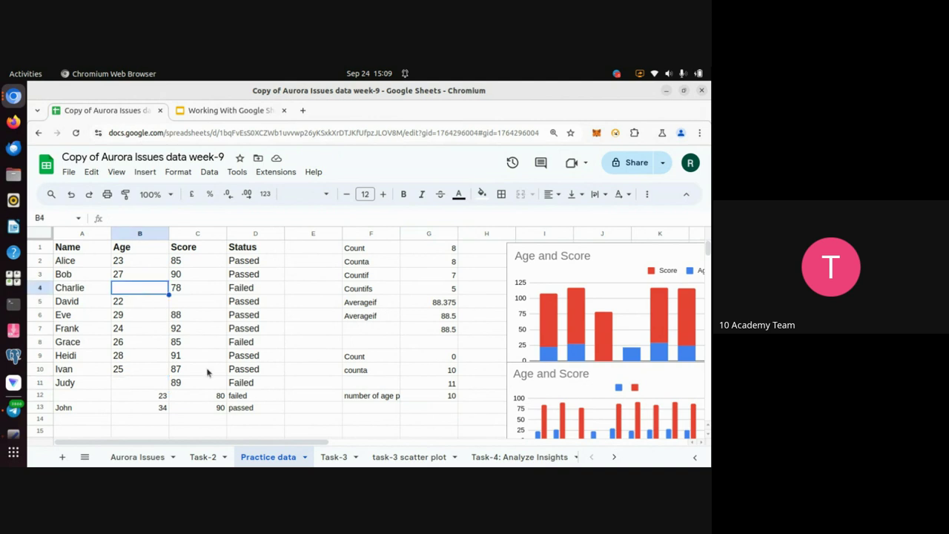
pyautogui.click(447, 408)
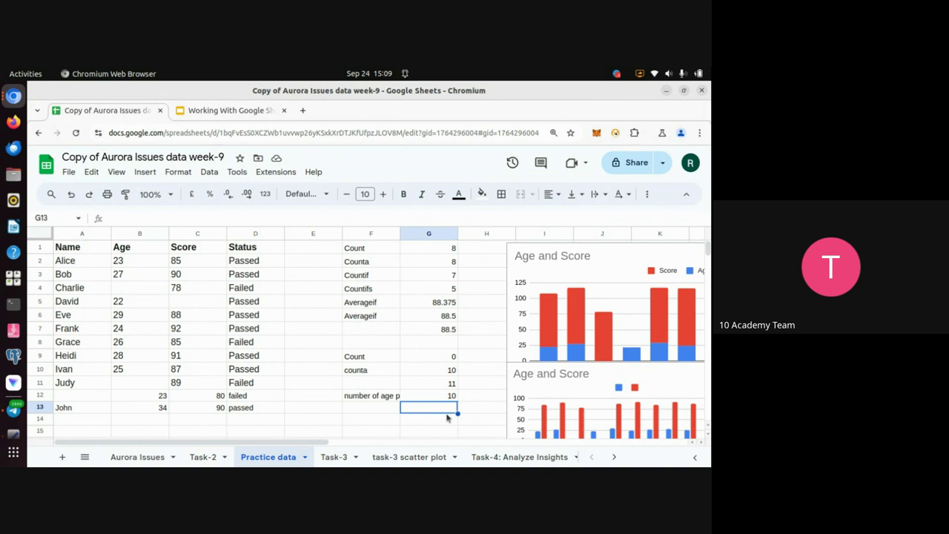
# Step: Check the Google Meet call, return to the spreadsheet and highlight the Count label and its result in F9:G9
pyautogui.hotkey('alt', 'Tab')
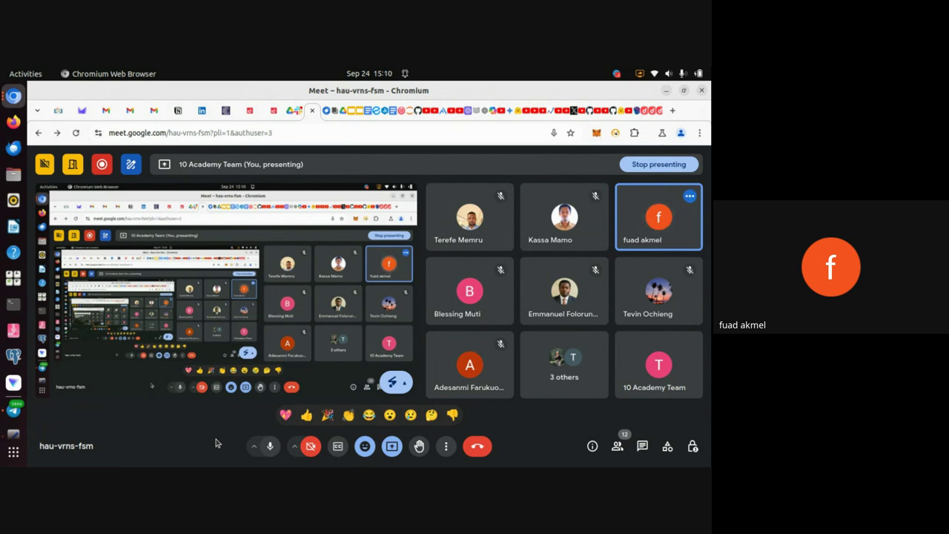
pyautogui.hotkey('alt', 'Tab')
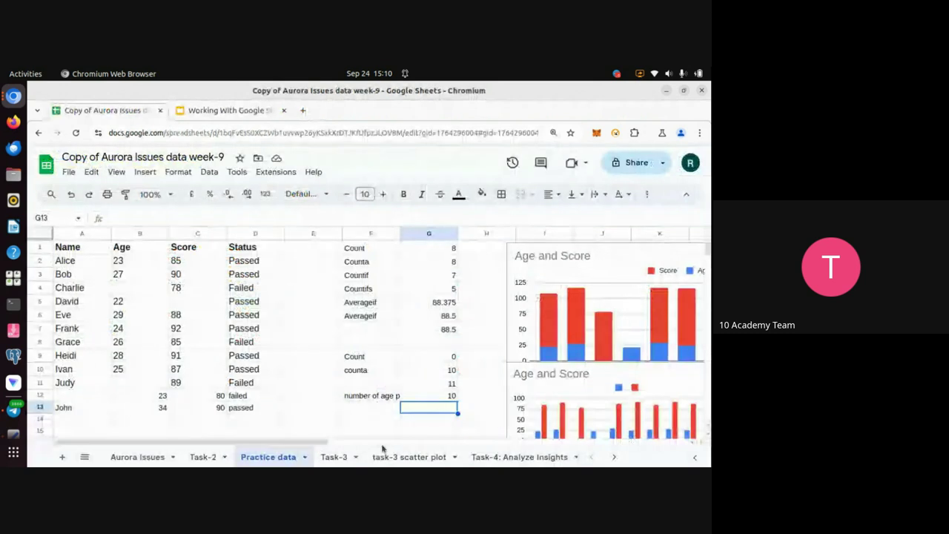
pyautogui.click(357, 360)
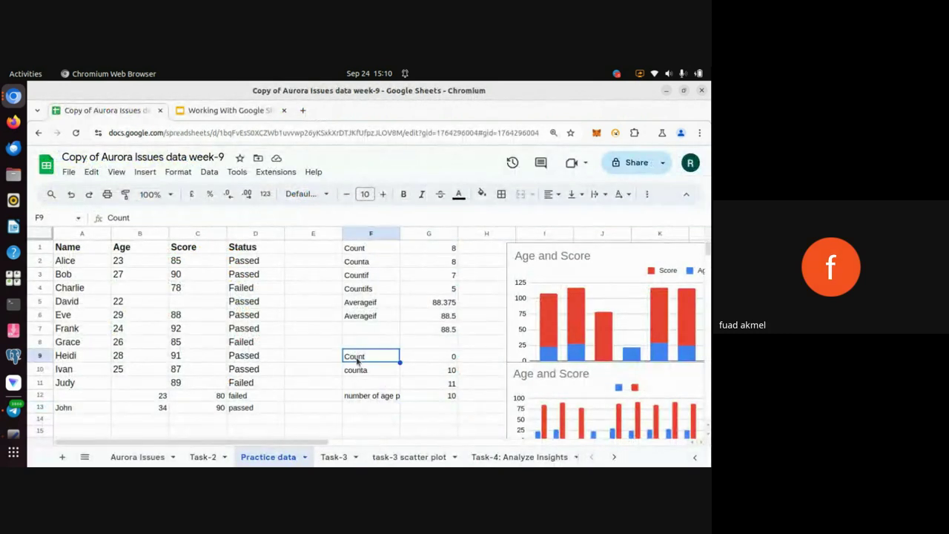
pyautogui.hotkey('shift', 'Right')
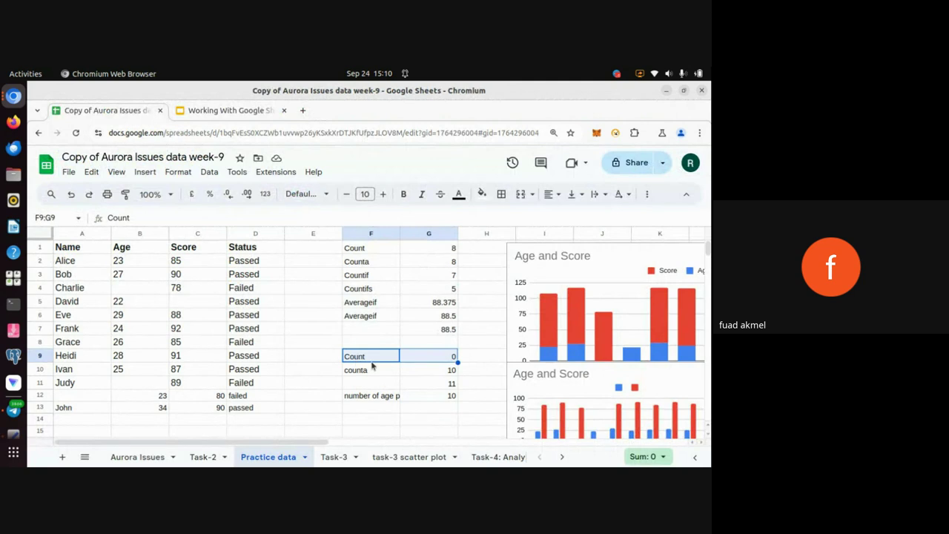
pyautogui.click(473, 419)
# Step: Extend the COUNT formula in G9 to cover the name range A2:A13
pyautogui.click(418, 360)
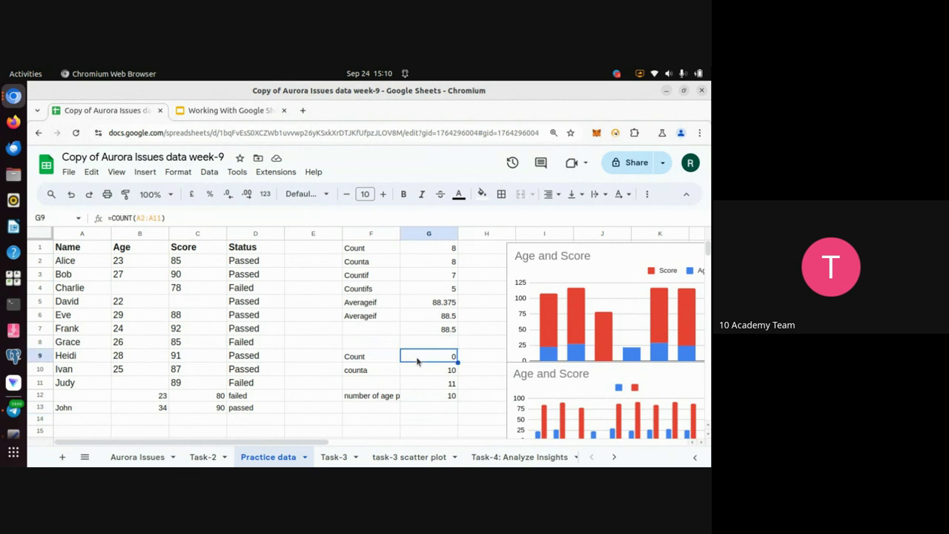
pyautogui.doubleClick(417, 360)
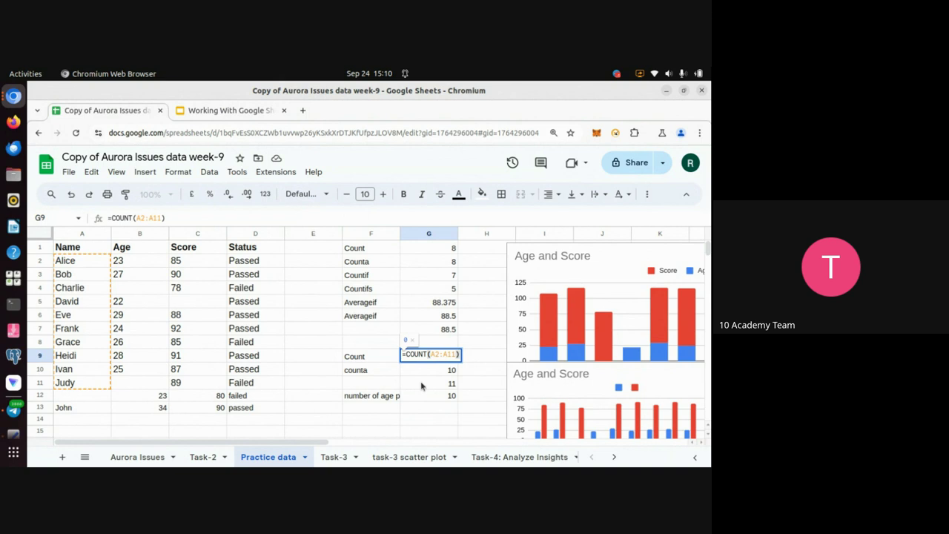
pyautogui.press('BackSpace')
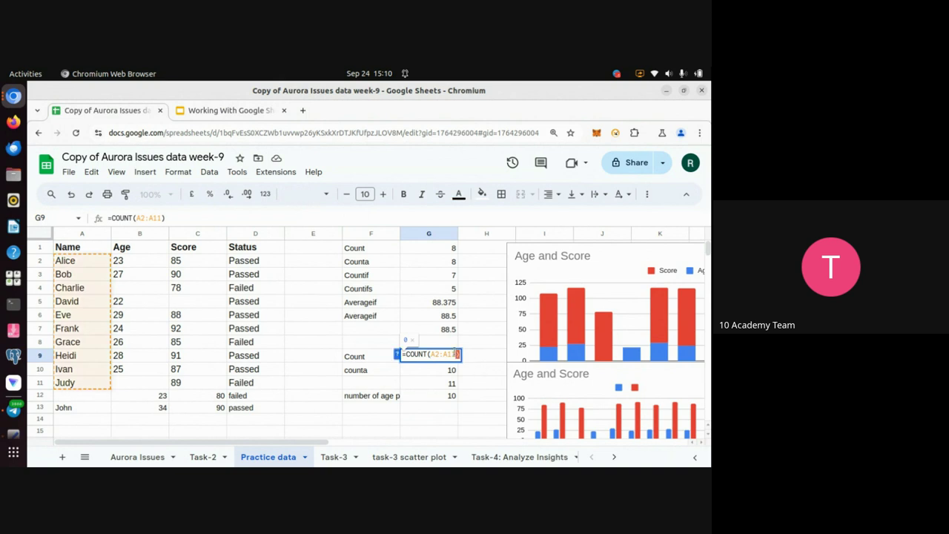
pyautogui.write('3')
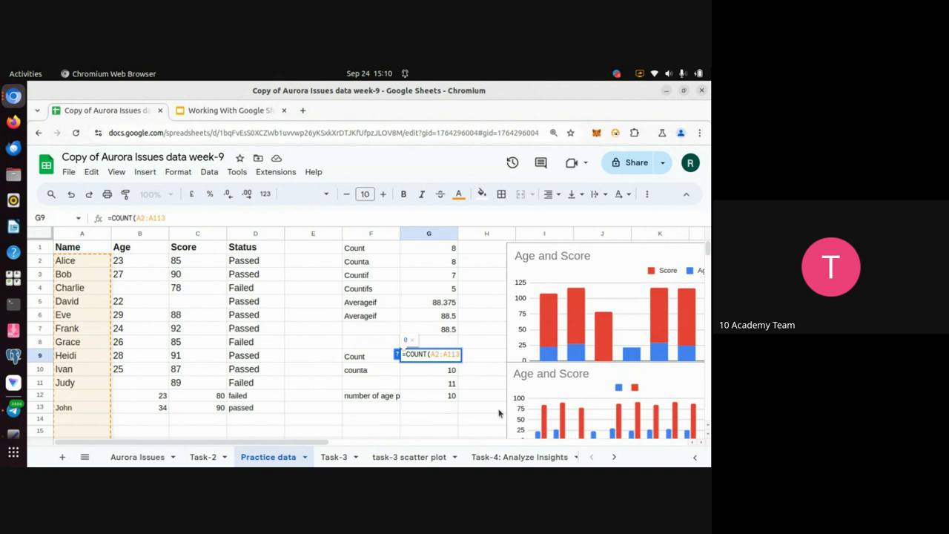
pyautogui.press('BackSpace')
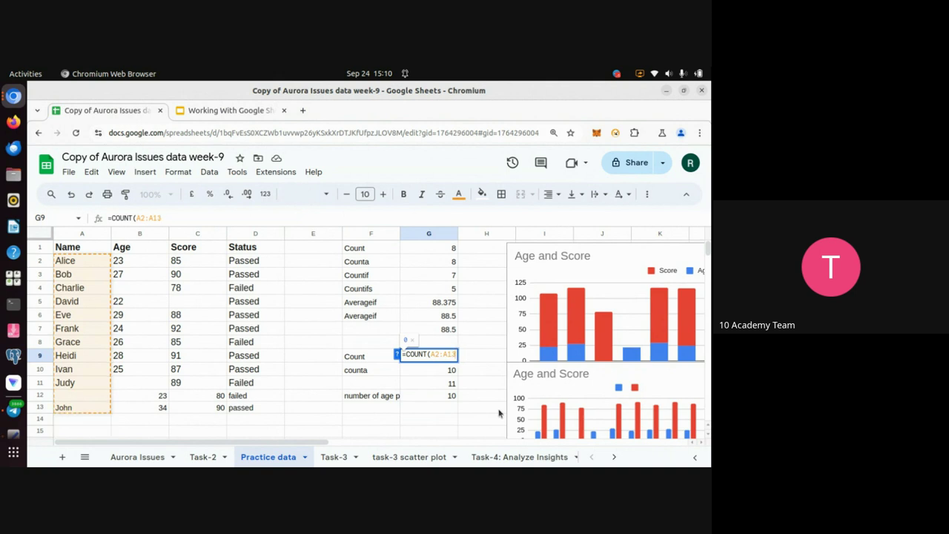
pyautogui.press('Return')
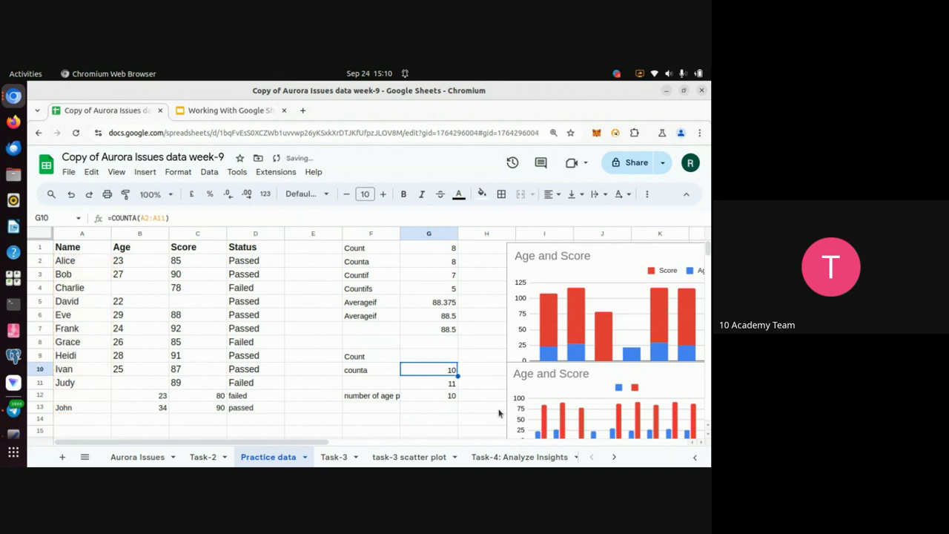
# Step: Inspect the updated COUNT formula in G9, check the Google Meet call and return to the spreadsheet
pyautogui.click(443, 359)
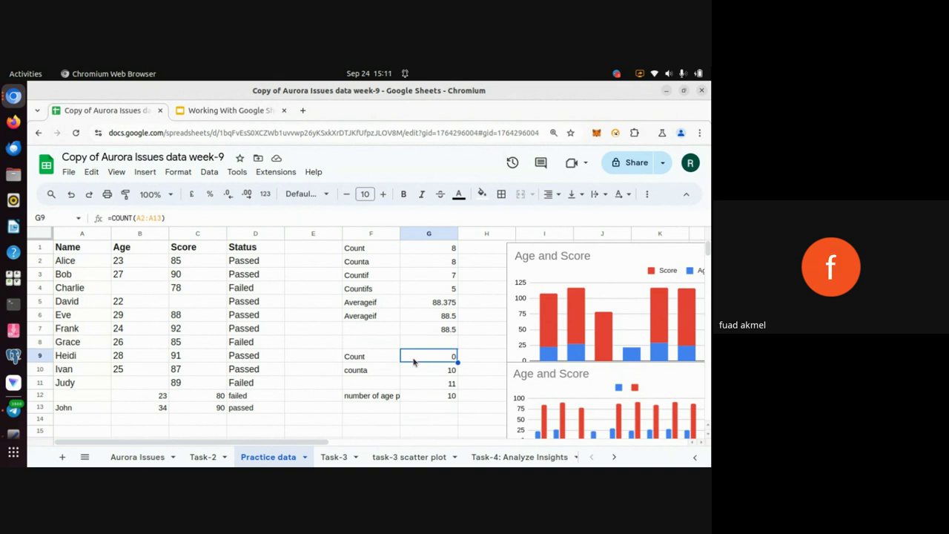
pyautogui.hotkey('alt', 'Tab')
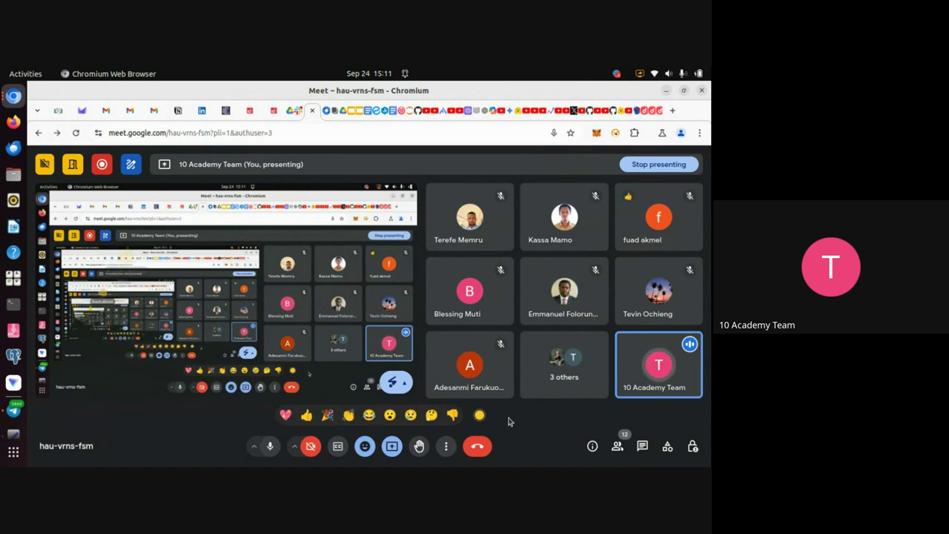
pyautogui.hotkey('alt', 'Tab')
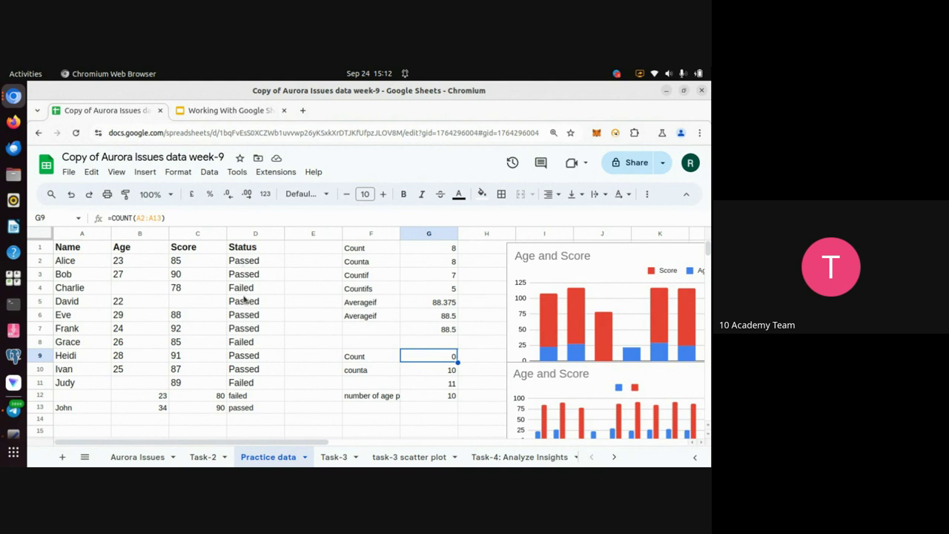
# Step: Add the labels "number of passed" in F14 and "number of failed" in F15
pyautogui.click(353, 418)
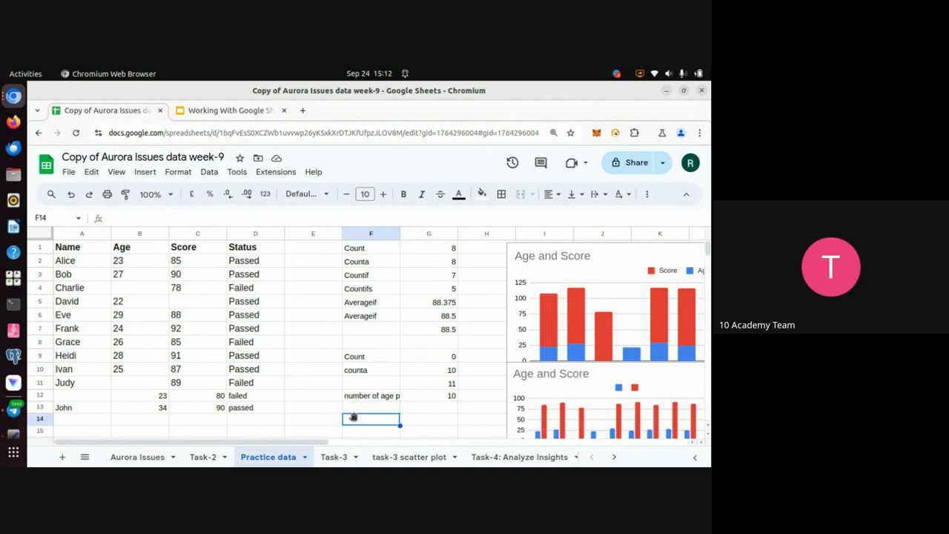
pyautogui.write('n')
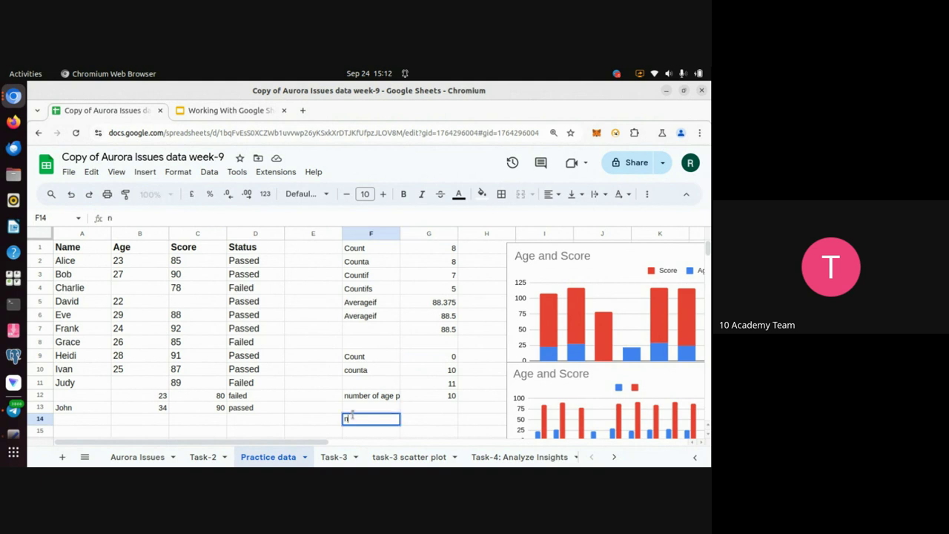
pyautogui.write('umber of passed')
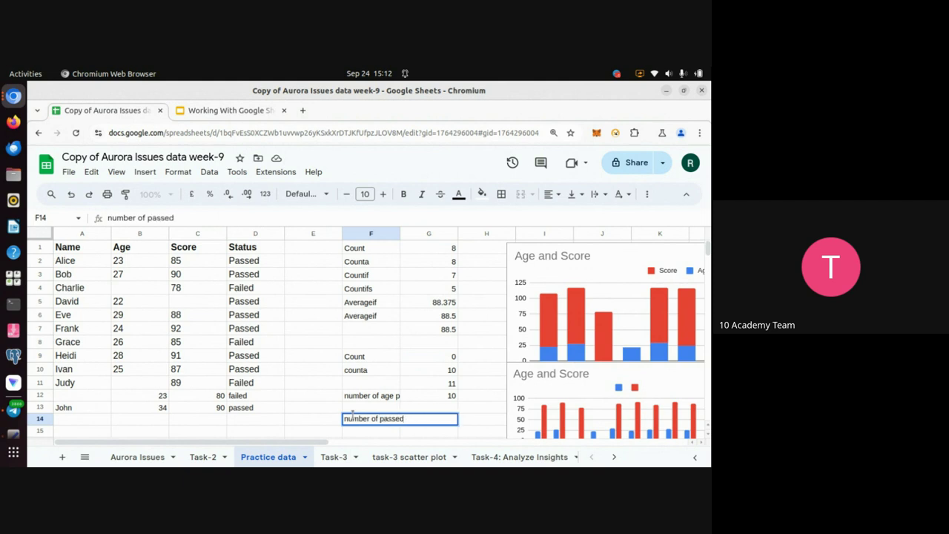
pyautogui.press('Return')
pyautogui.write('number ')
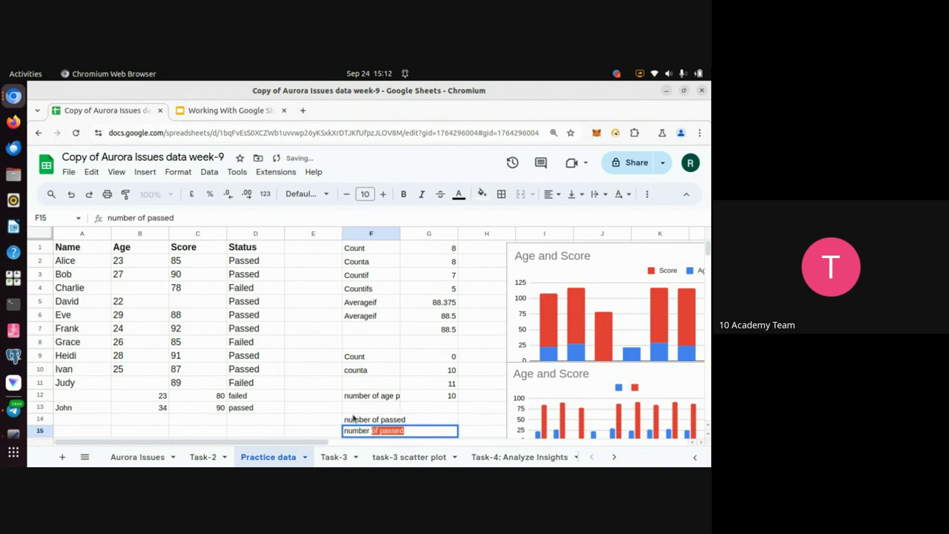
pyautogui.write('of faile')
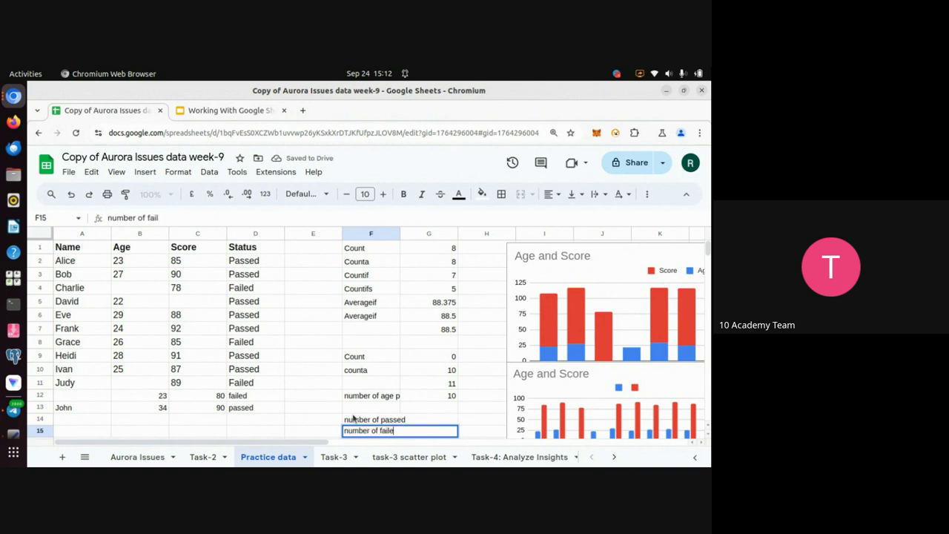
pyautogui.write('d')
pyautogui.press('Return')
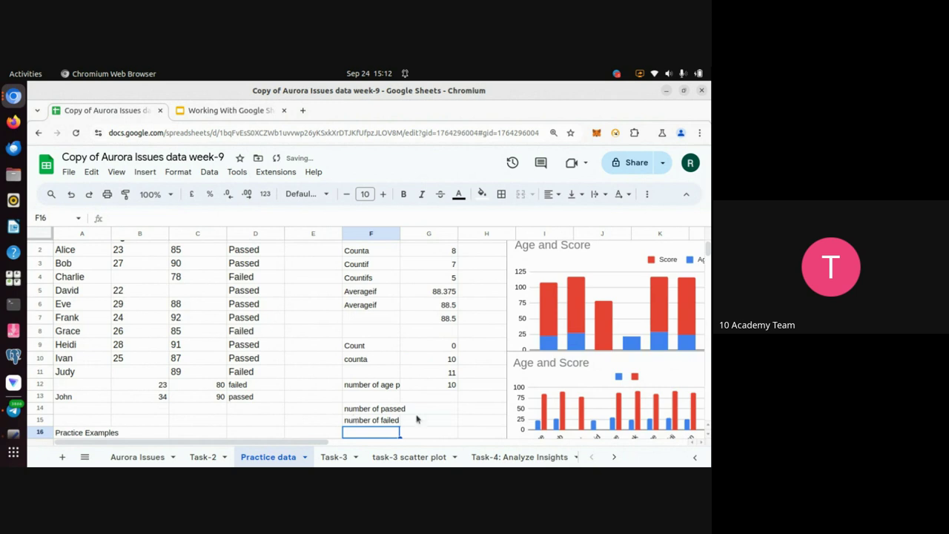
# Step: Enter a COUNTIF formula in G14 that counts the "passed" entries in the status range D2:D13
pyautogui.click(417, 408)
pyautogui.write('=')
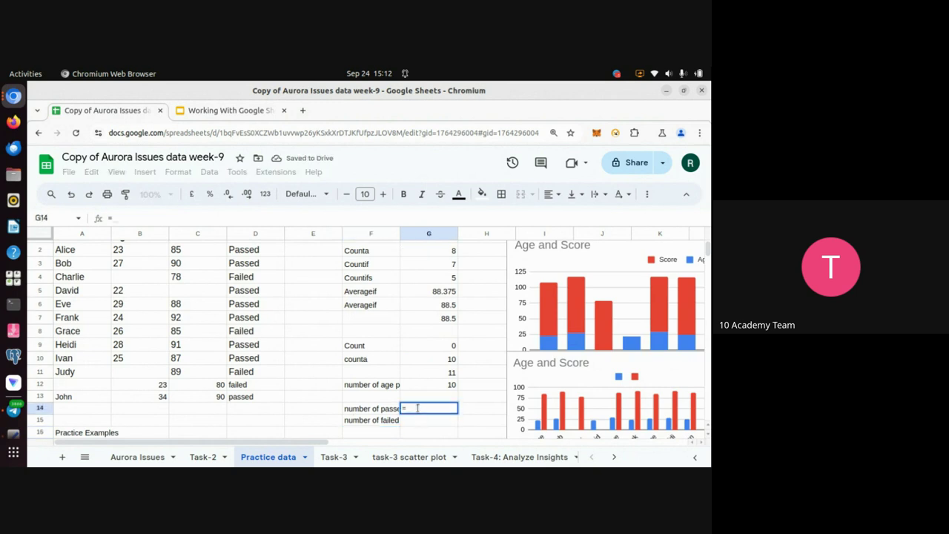
pyautogui.write('cou')
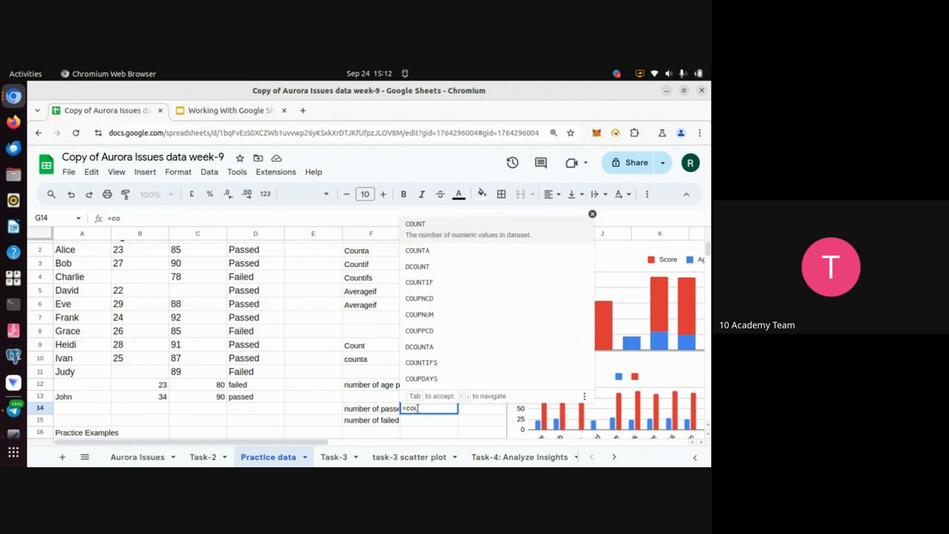
pyautogui.write('ntif')
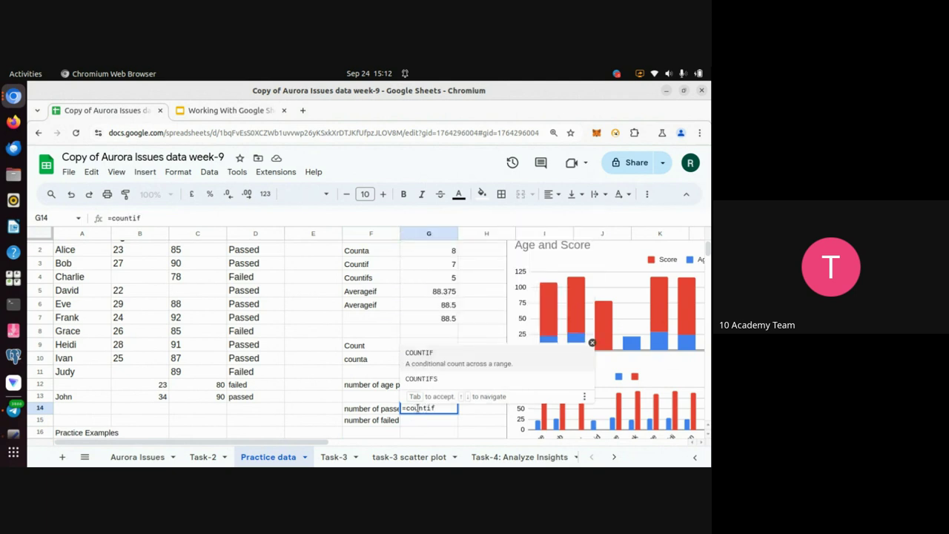
pyautogui.write('(')
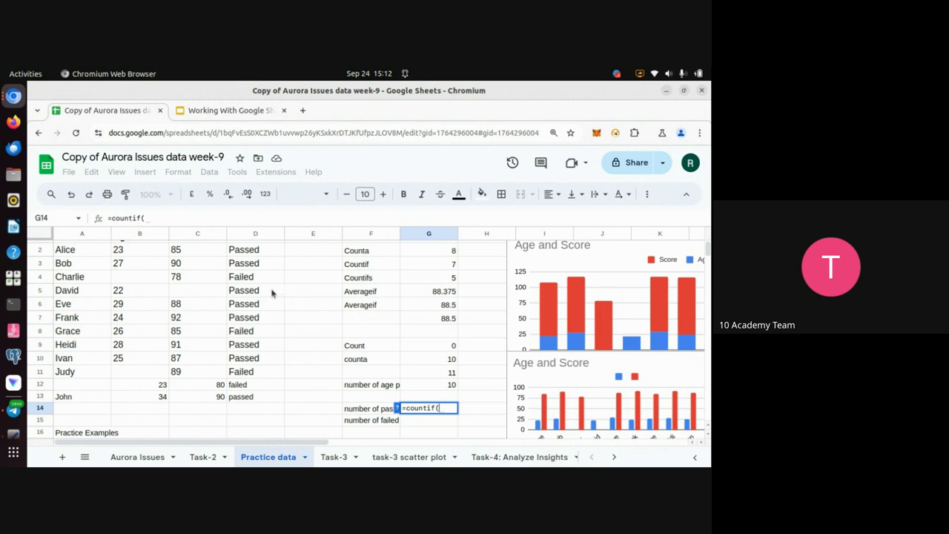
pyautogui.scroll(1, 271, 290)
pyautogui.click(252, 252)
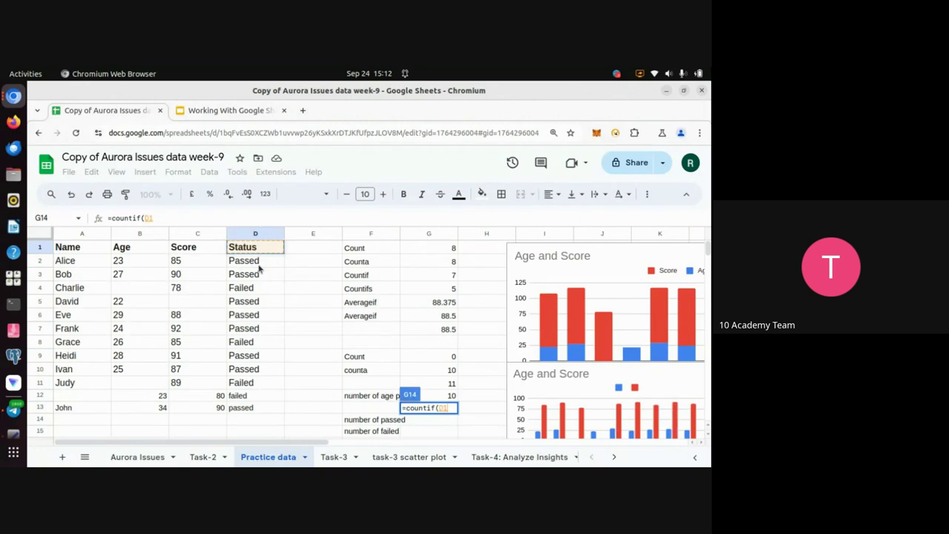
pyautogui.click(258, 268)
pyautogui.hotkey('ctrl', 'shift', 'Down')
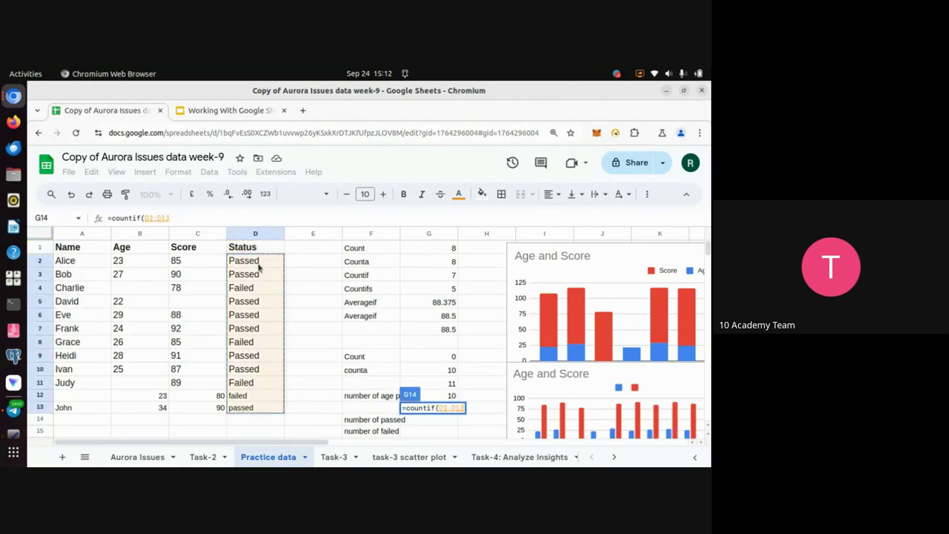
pyautogui.write(', ')
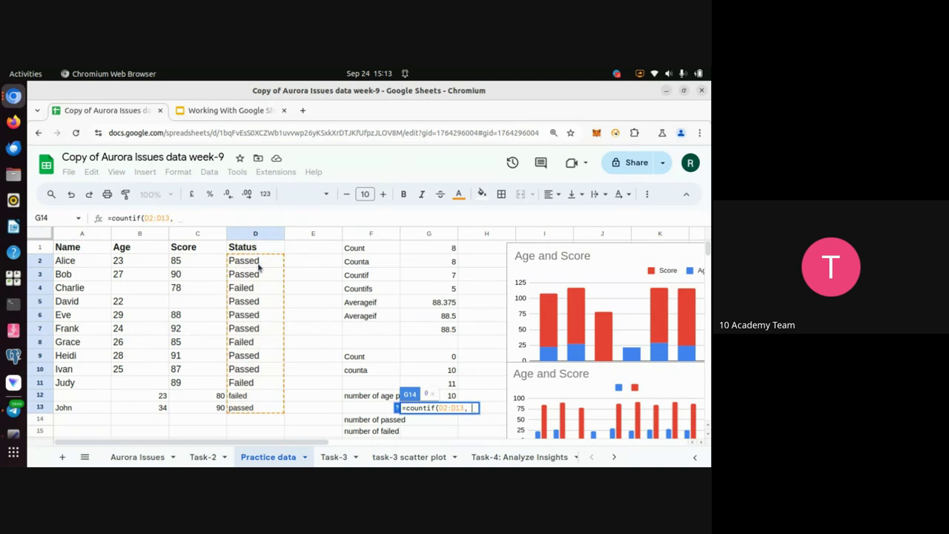
pyautogui.write('"')
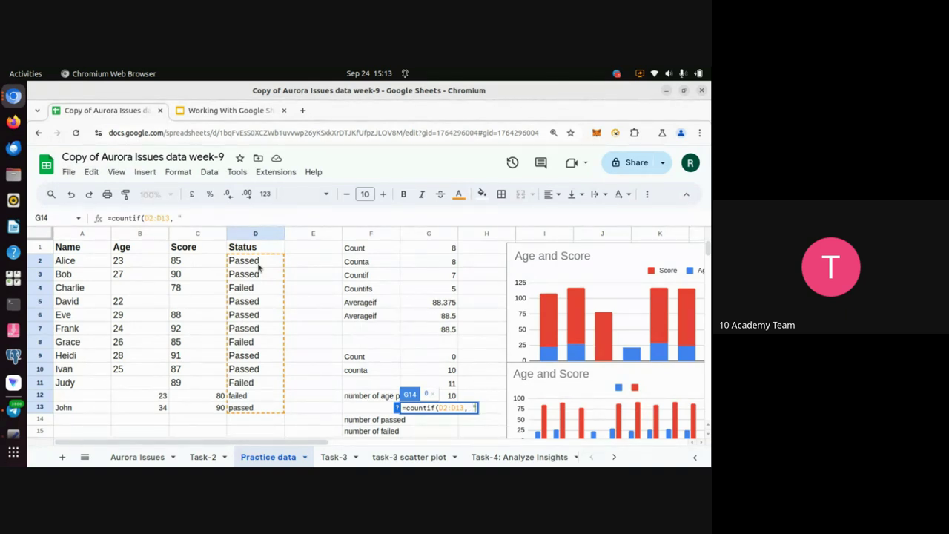
pyautogui.write('passed"')
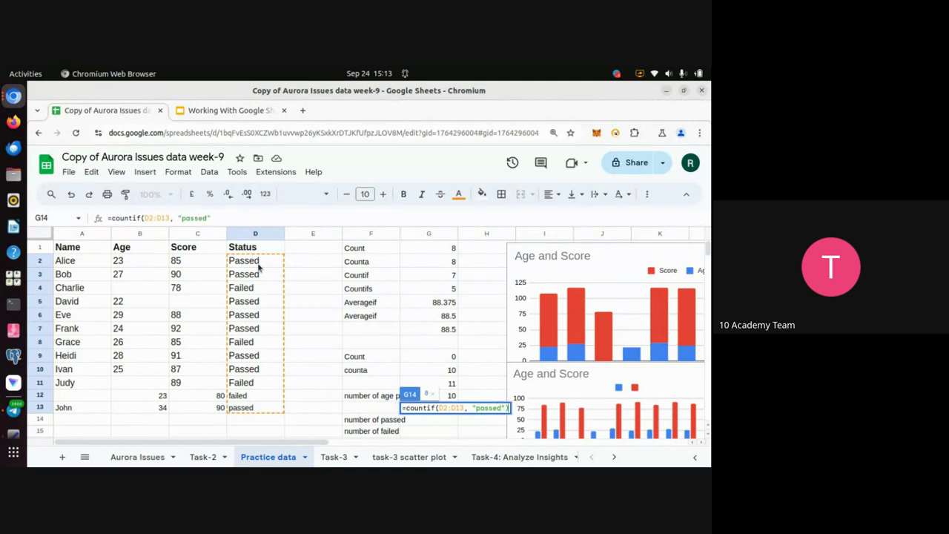
pyautogui.press('Return')
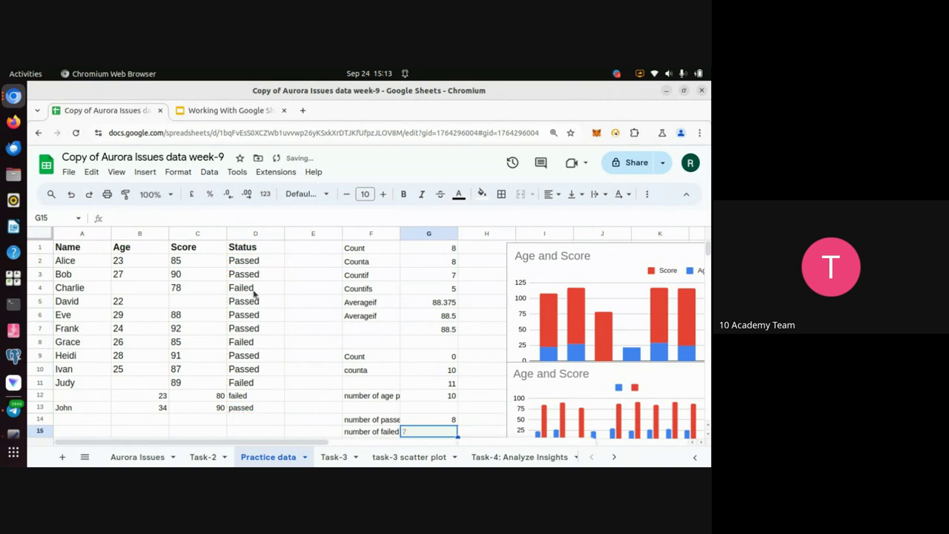
# Step: Enter a COUNTIF formula in G15 that counts the "failed" entries in the status range D2:D13
pyautogui.click(271, 304)
pyautogui.scroll(-1, 298, 337)
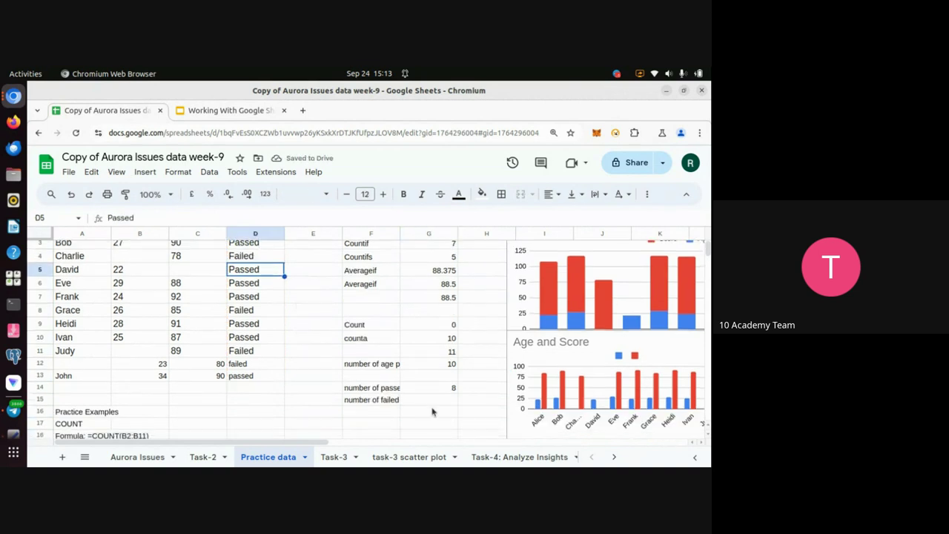
pyautogui.click(424, 399)
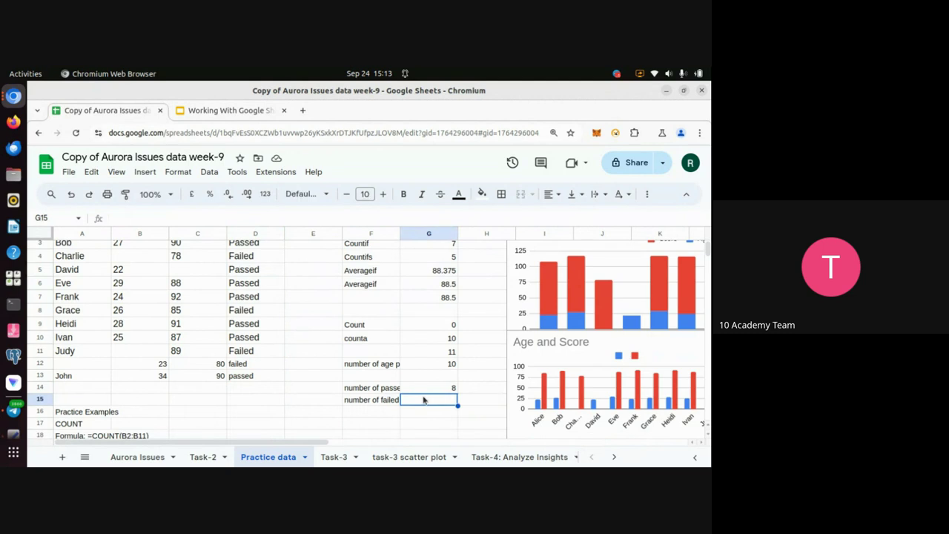
pyautogui.write('=countif(')
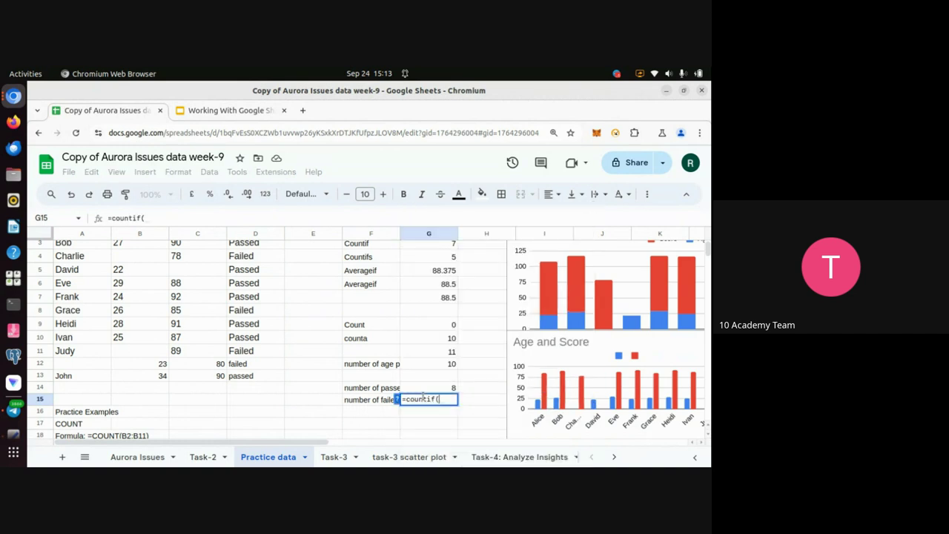
pyautogui.scroll(2, 325, 318)
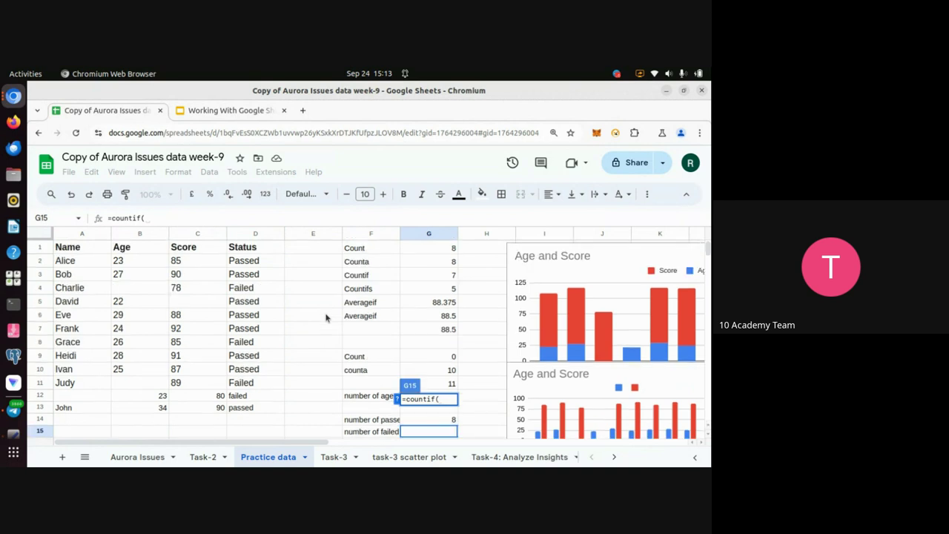
pyautogui.click(269, 261)
pyautogui.hotkey('ctrl', 'shift', 'Down')
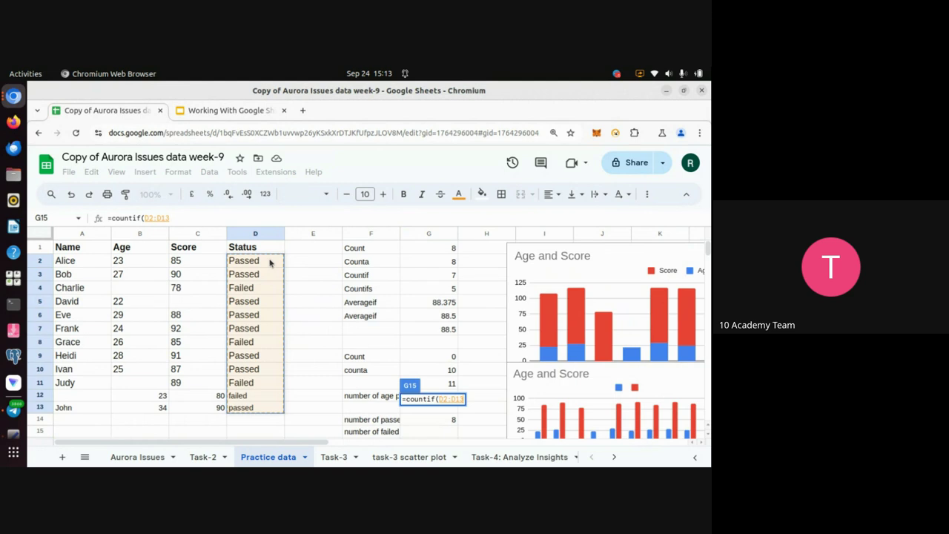
pyautogui.write(', "')
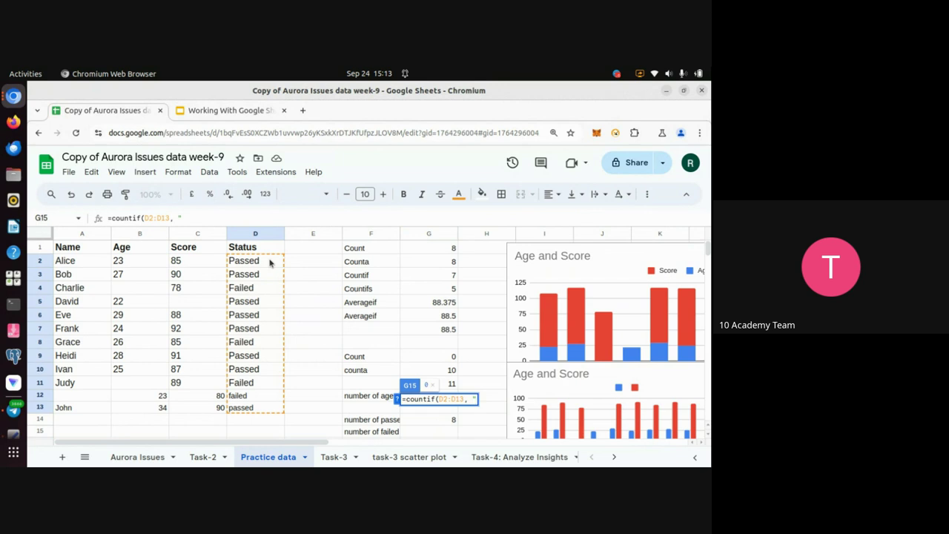
pyautogui.write('failed"')
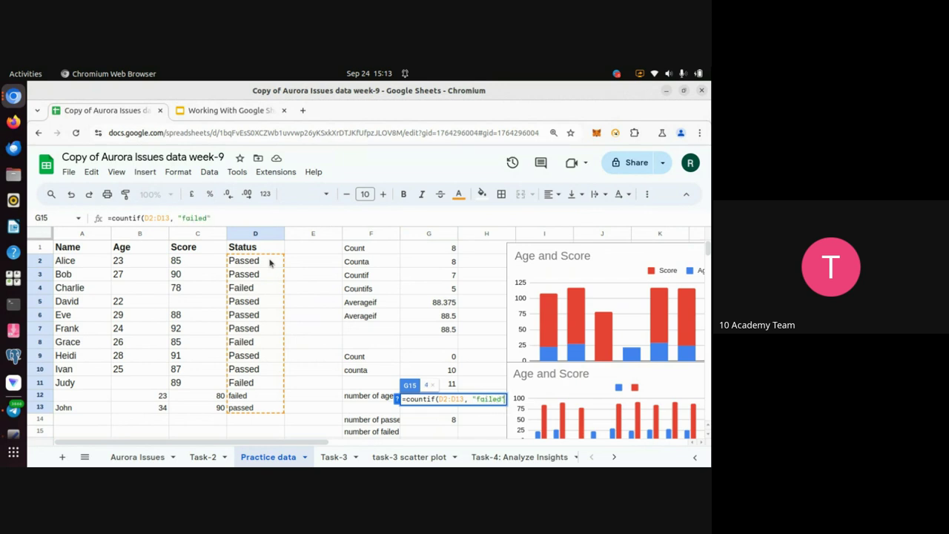
pyautogui.write(')')
pyautogui.press('Return')
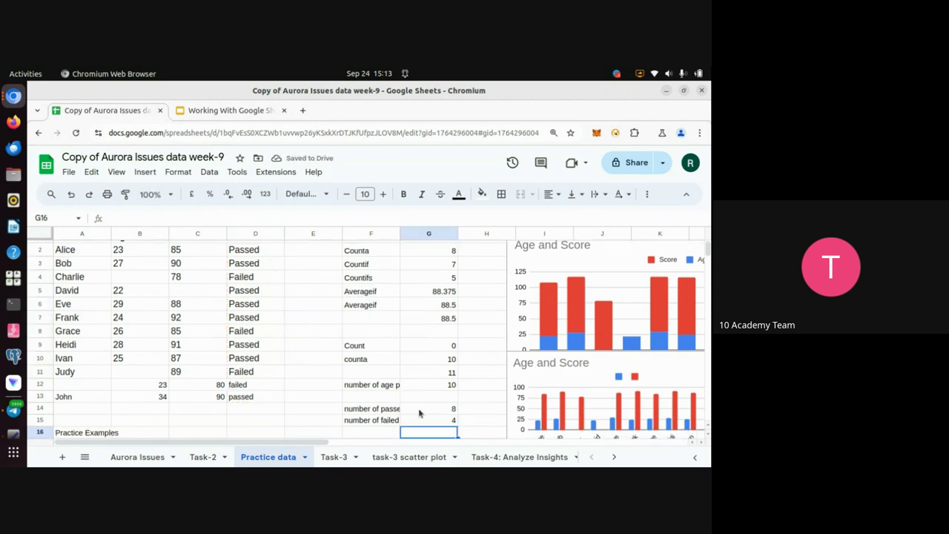
# Step: Check the failed entries in the Status column one by one against the number of failed in G15
pyautogui.scroll(1, 301, 388)
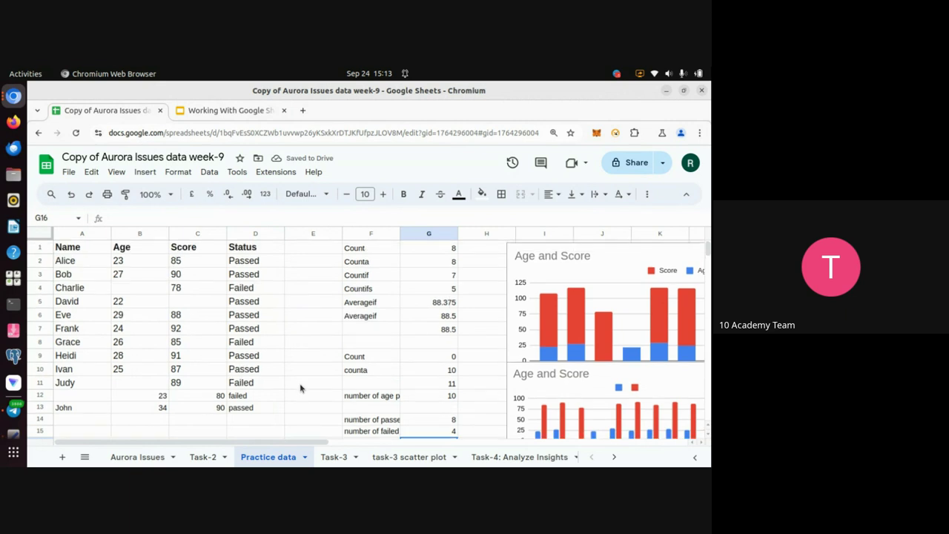
pyautogui.click(245, 293)
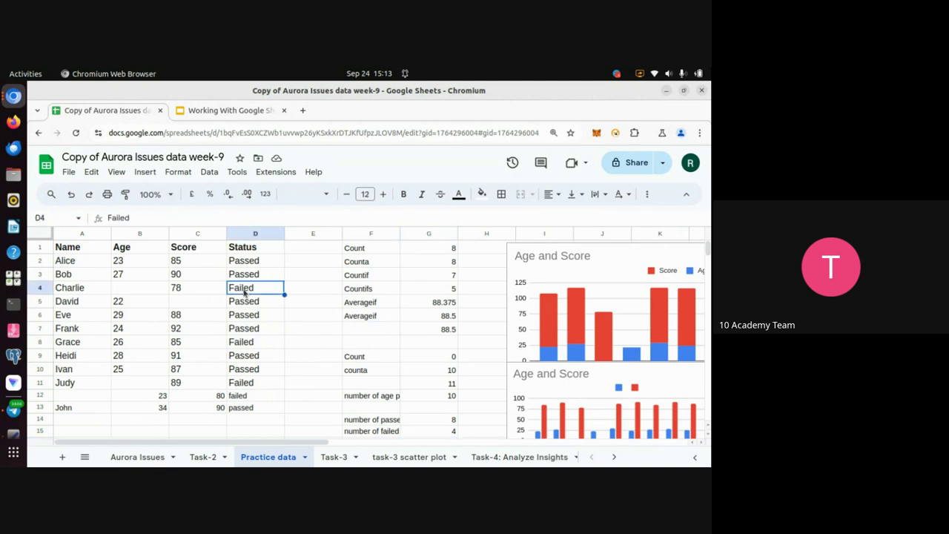
pyautogui.click(247, 342)
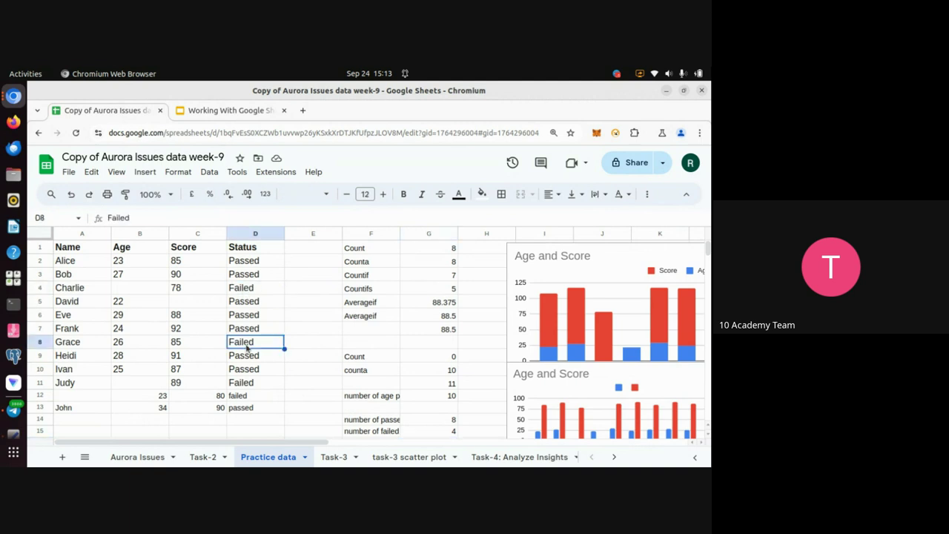
pyautogui.click(253, 386)
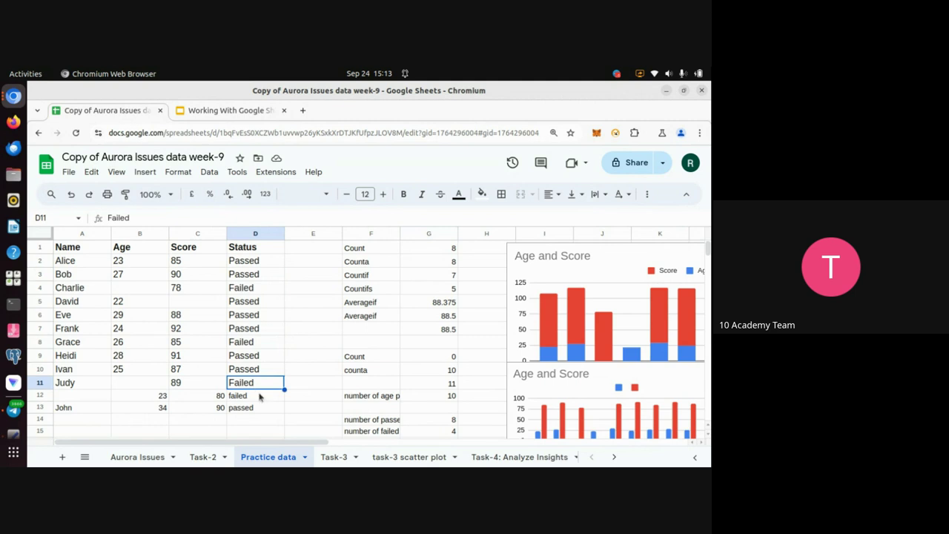
pyautogui.click(263, 397)
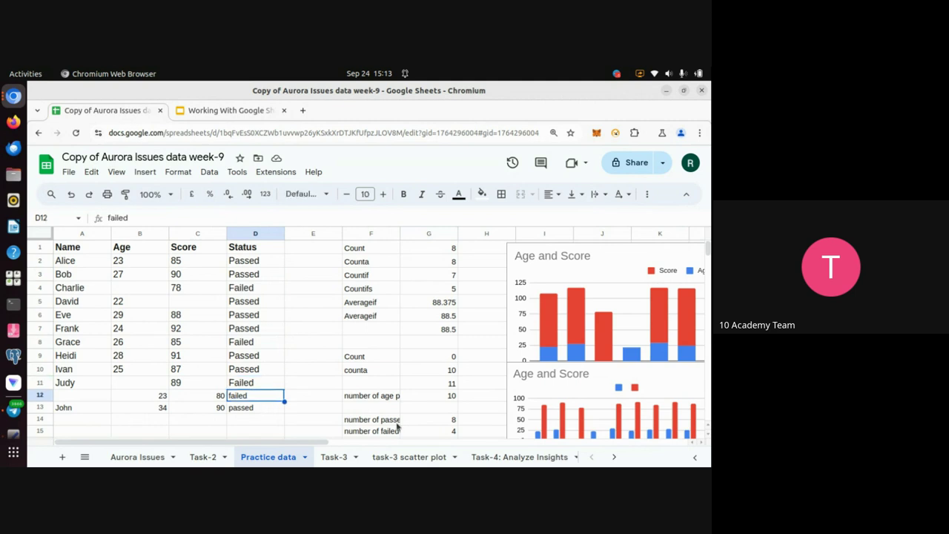
pyautogui.scroll(-3, 416, 425)
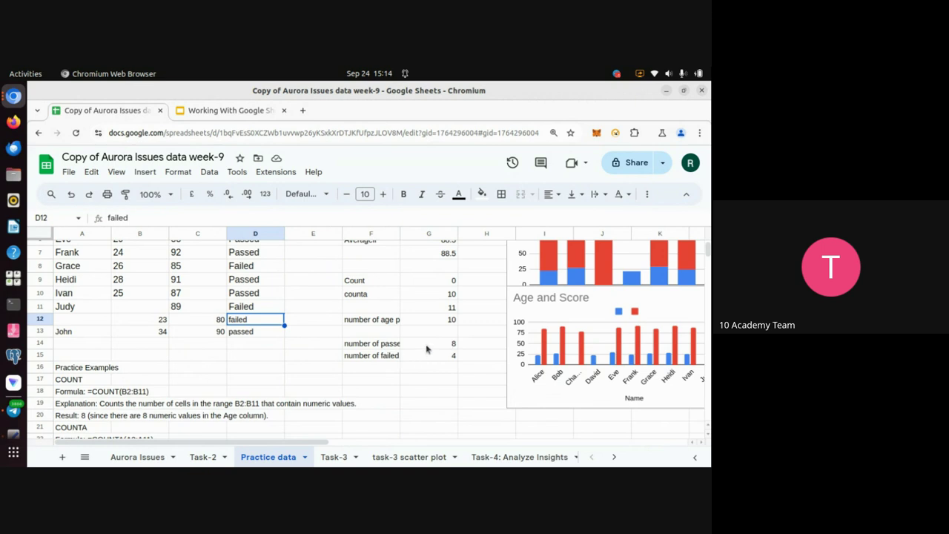
# Step: Inspect the COUNTIF formula in G15, then check the Google Meet call and return to the spreadsheet
pyautogui.hotkey('alt', 'Tab')
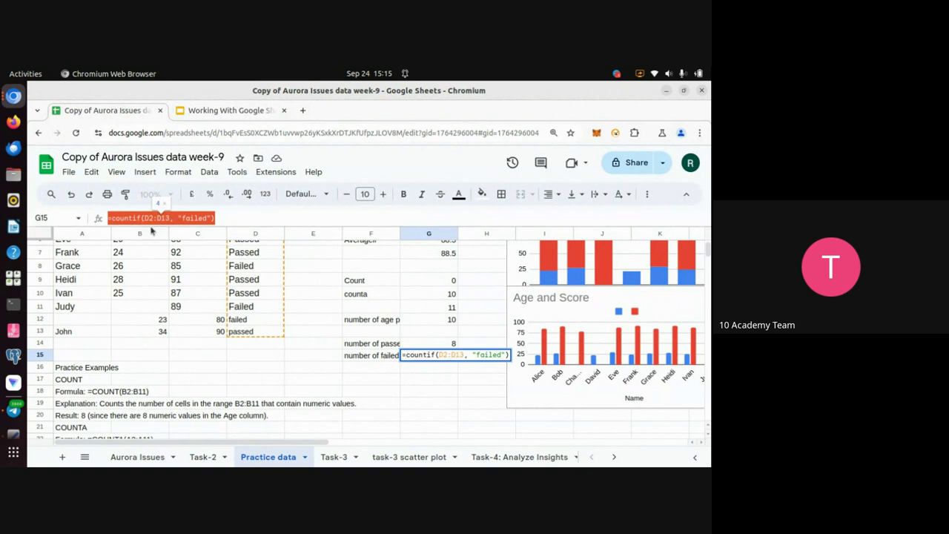
pyautogui.scroll(3, 176, 289)
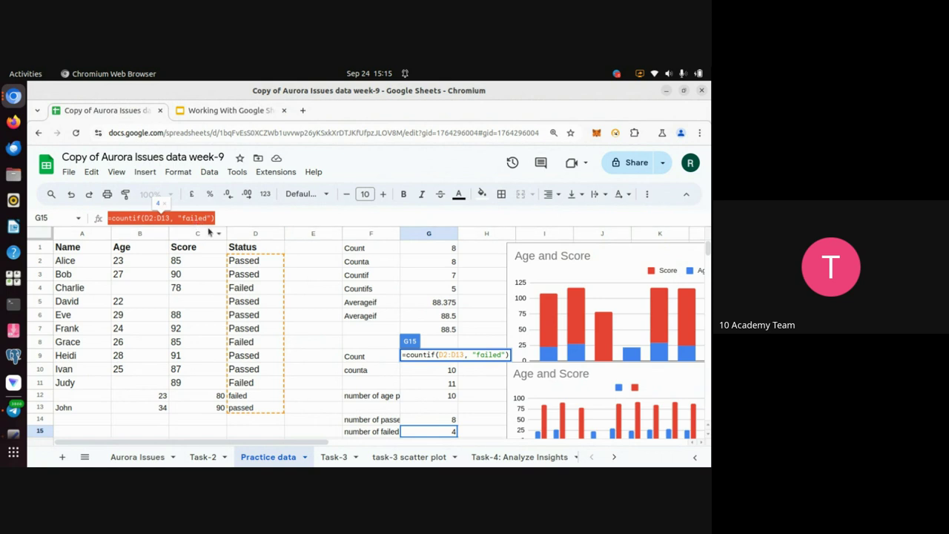
pyautogui.click(221, 219)
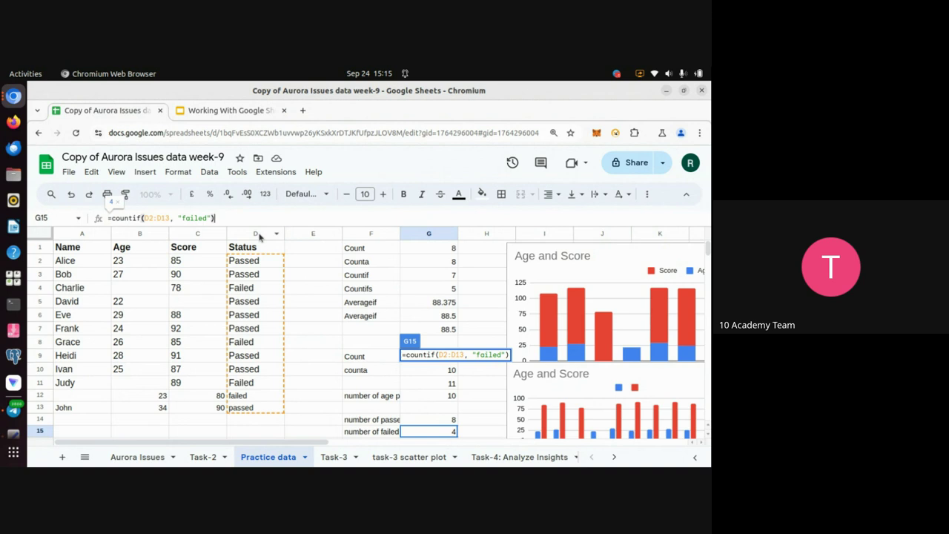
pyautogui.press('Return')
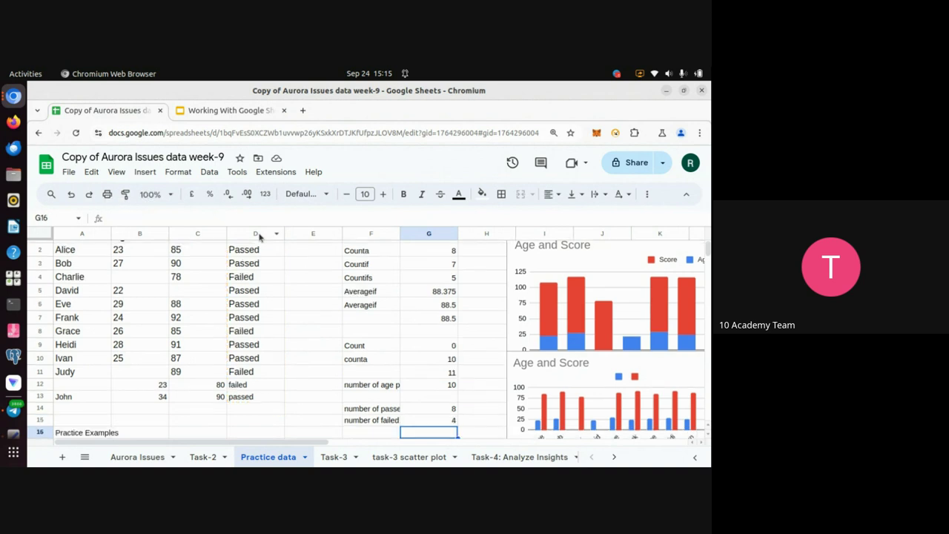
pyautogui.hotkey('alt', 'Tab')
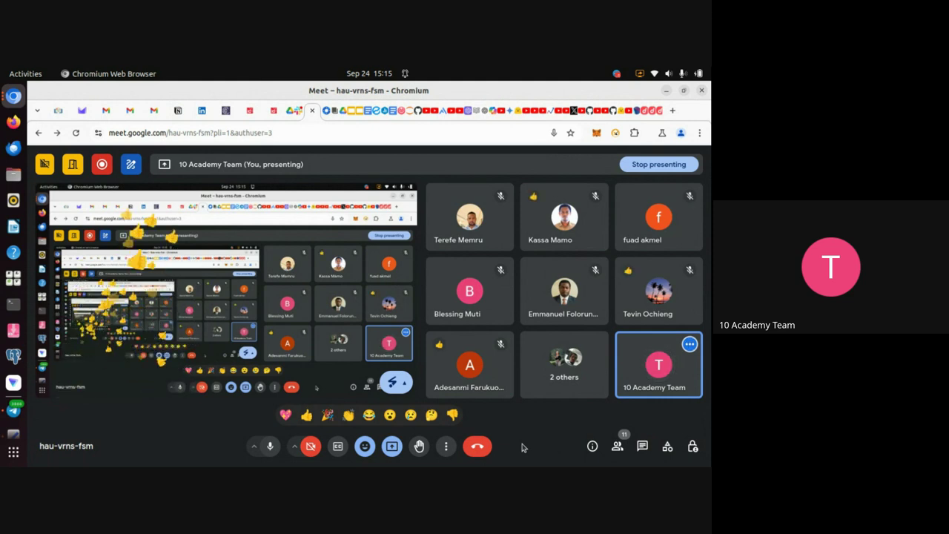
pyautogui.hotkey('alt', 'Tab')
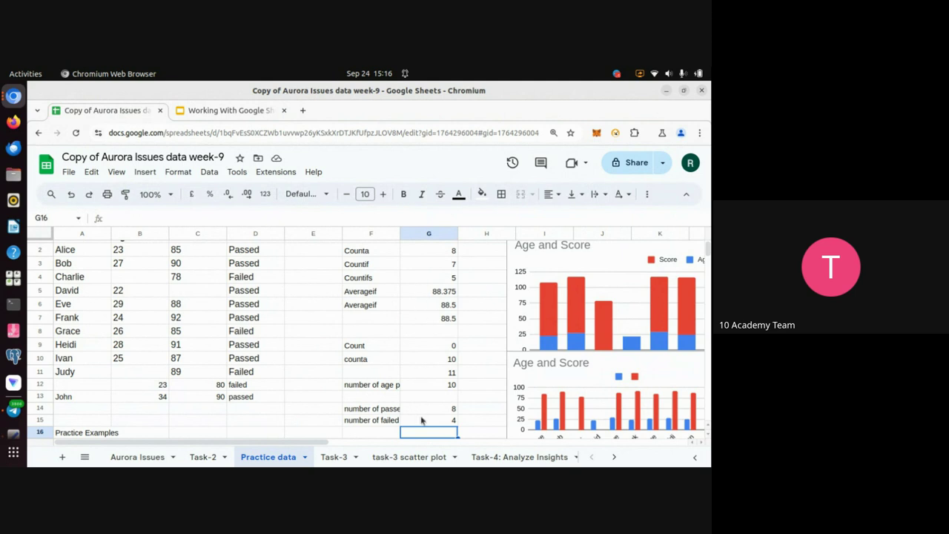
# Step: Examine the Score column from C2 down, the count results in column G and the practice examples below the data
pyautogui.scroll(1, 283, 375)
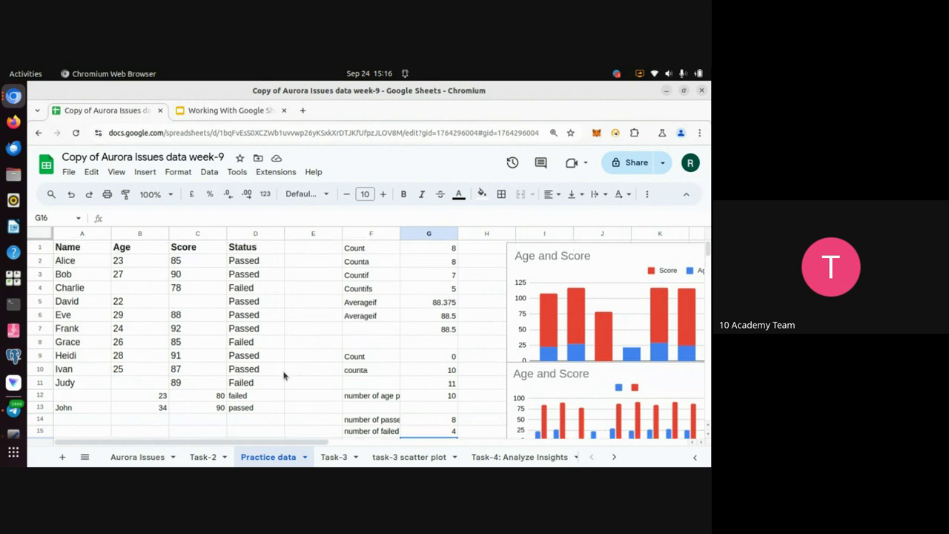
pyautogui.scroll(-1, 283, 376)
pyautogui.scroll(1, 283, 376)
pyautogui.click(199, 252)
pyautogui.click(201, 259)
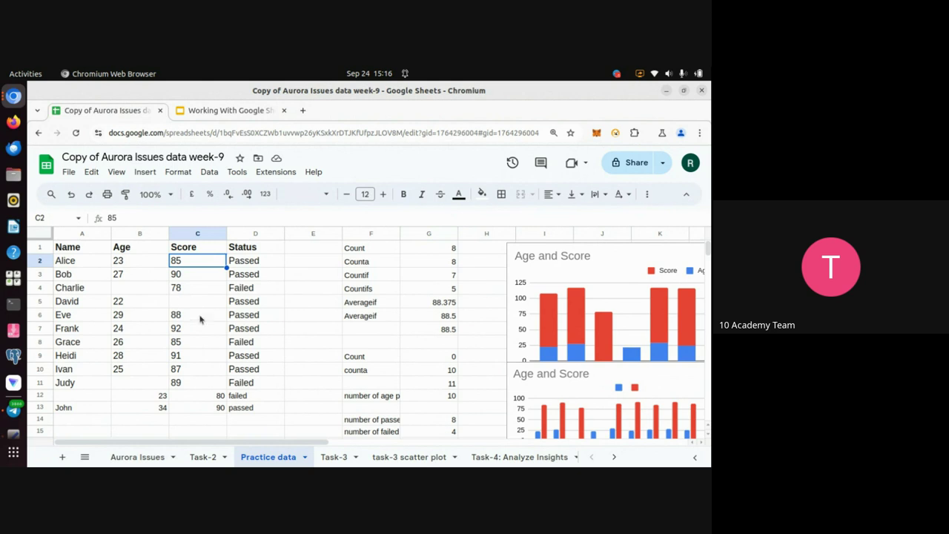
pyautogui.scroll(-2, 262, 401)
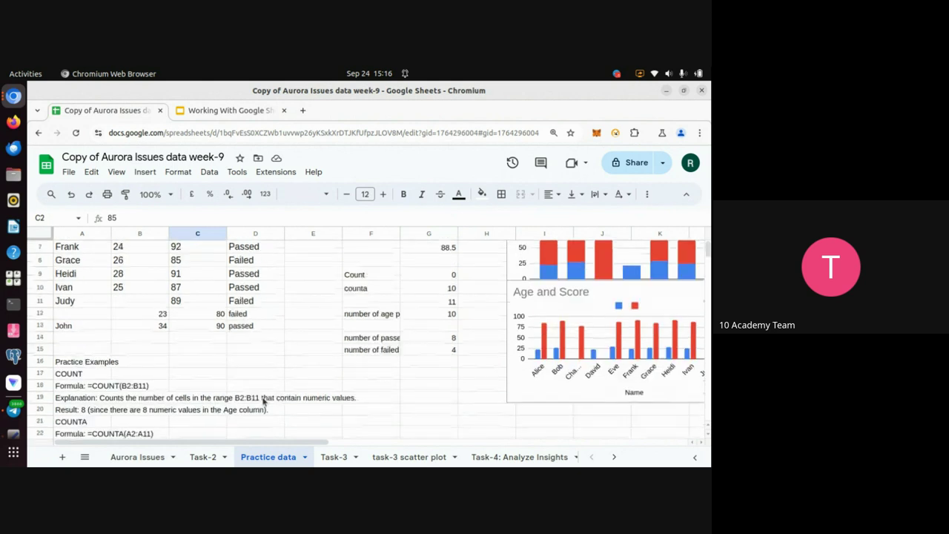
pyautogui.scroll(2, 262, 401)
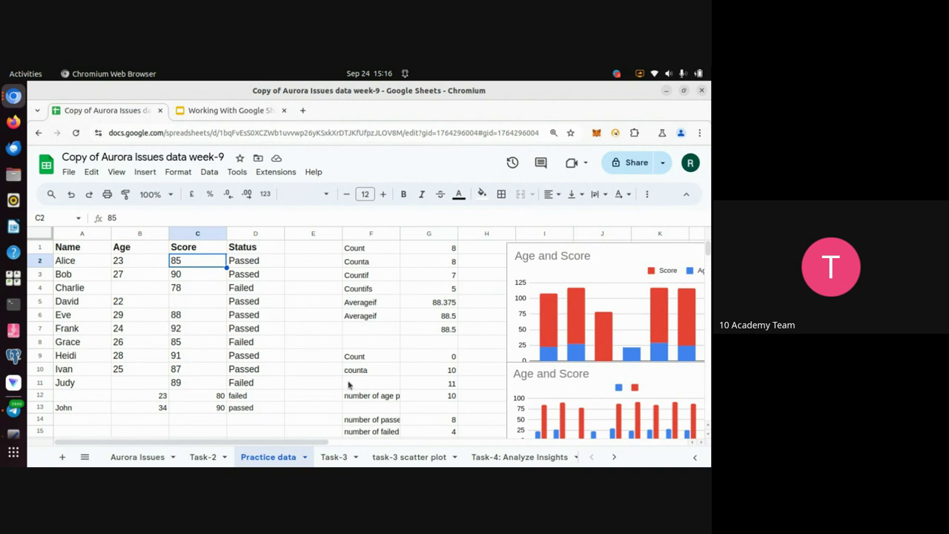
pyautogui.scroll(-2, 348, 384)
pyautogui.scroll(2, 349, 384)
pyautogui.scroll(-3, 375, 395)
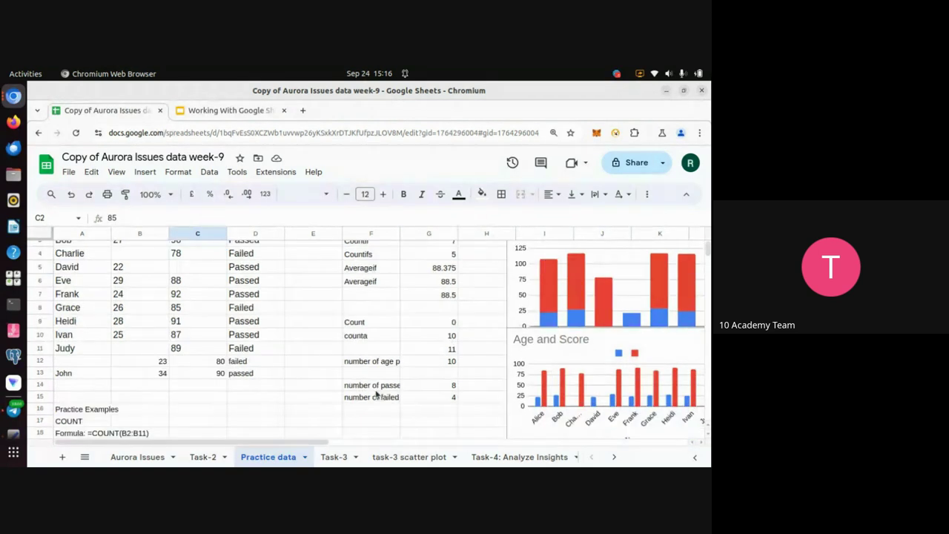
# Step: Clear the practice examples text below the data table, covering the range A16:C43
pyautogui.click(356, 368)
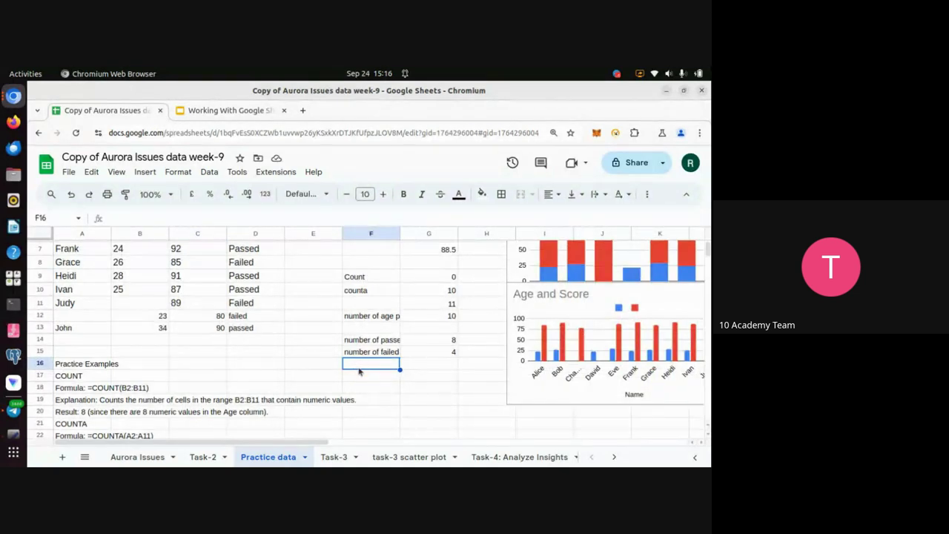
pyautogui.scroll(1, 404, 357)
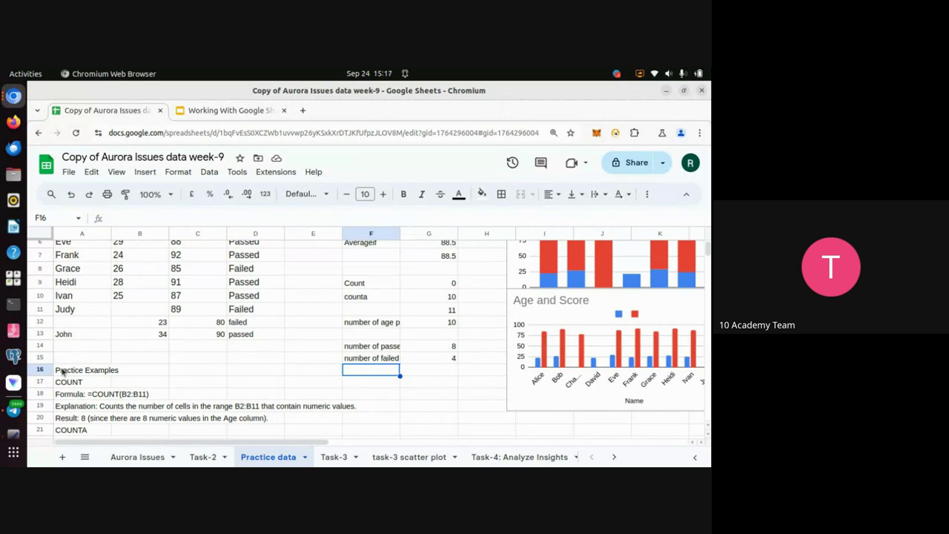
pyautogui.moveTo(56, 369); pyautogui.dragTo(174, 465)
pyautogui.press('Delete')
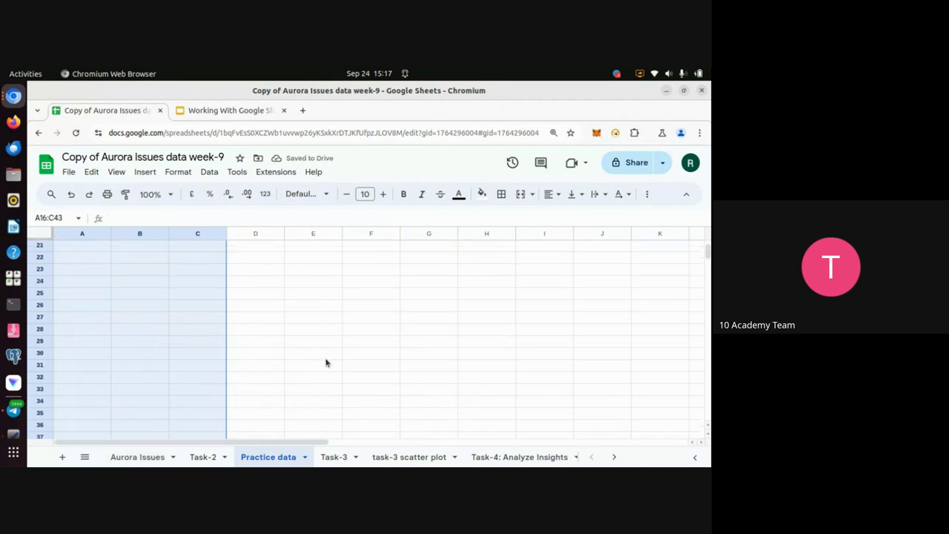
pyautogui.scroll(5, 327, 362)
pyautogui.scroll(-3, 326, 363)
pyautogui.scroll(5, 326, 362)
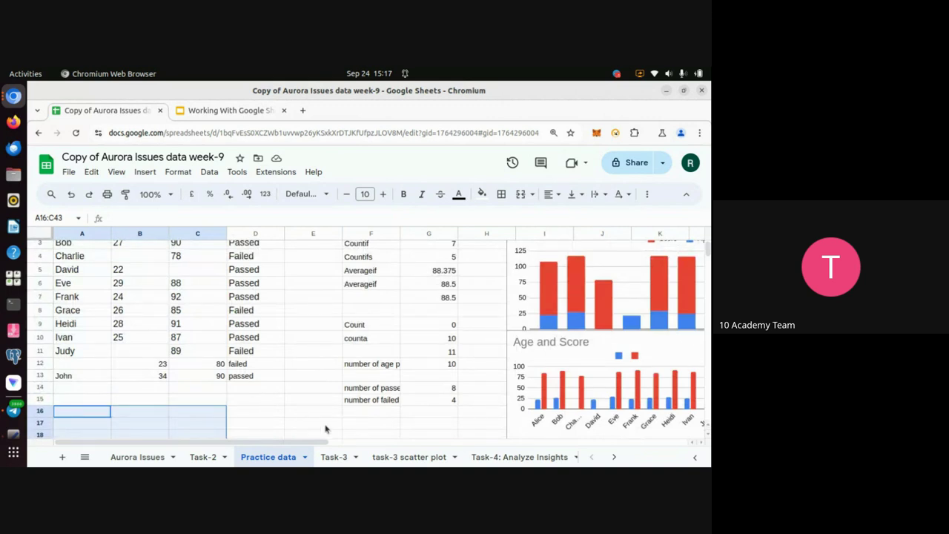
# Step: Enter the label "number of students that passed with a score under 80" in F17
pyautogui.click(355, 427)
pyautogui.write('n')
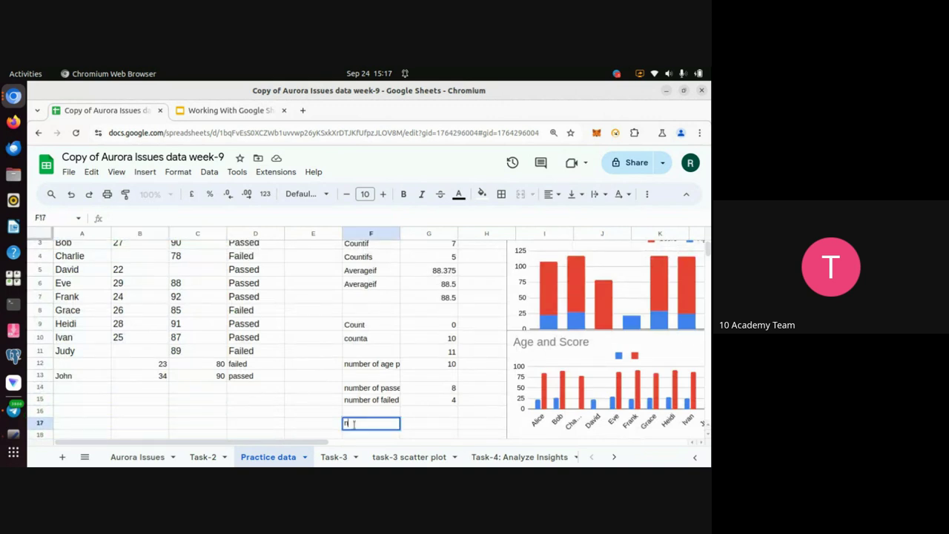
pyautogui.write('umber of student ')
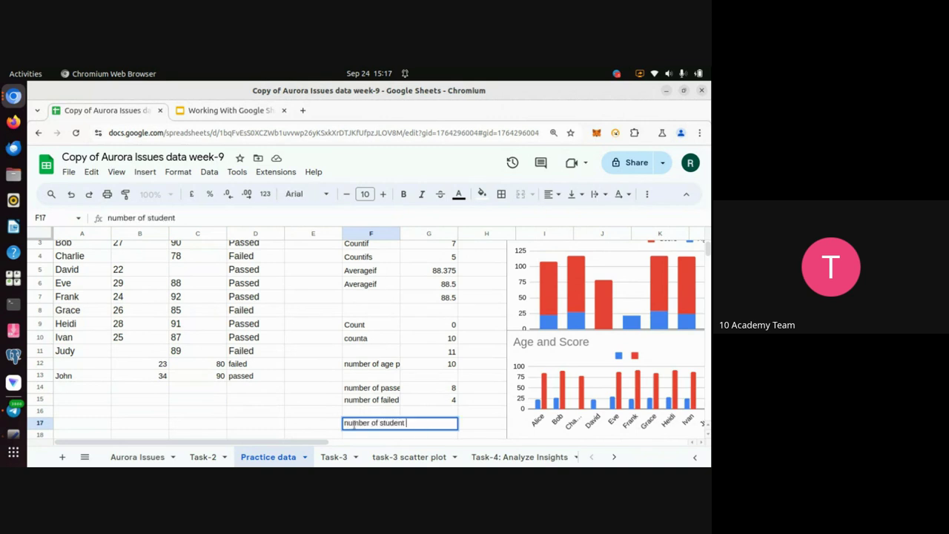
pyautogui.write('s')
pyautogui.write('that passed with a ')
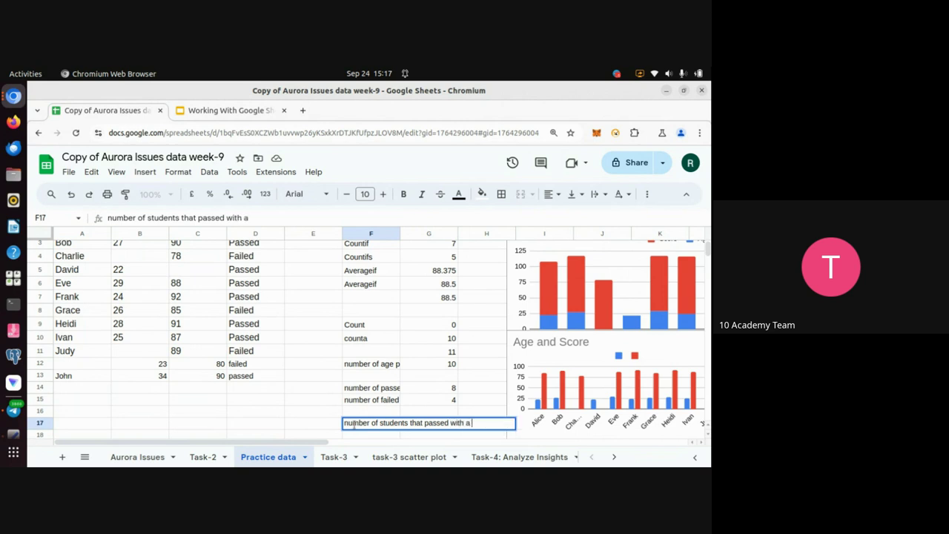
pyautogui.write('score under')
pyautogui.press('BackSpace')
pyautogui.press('BackSpace')
pyautogui.press('BackSpace')
pyautogui.write('nder 80')
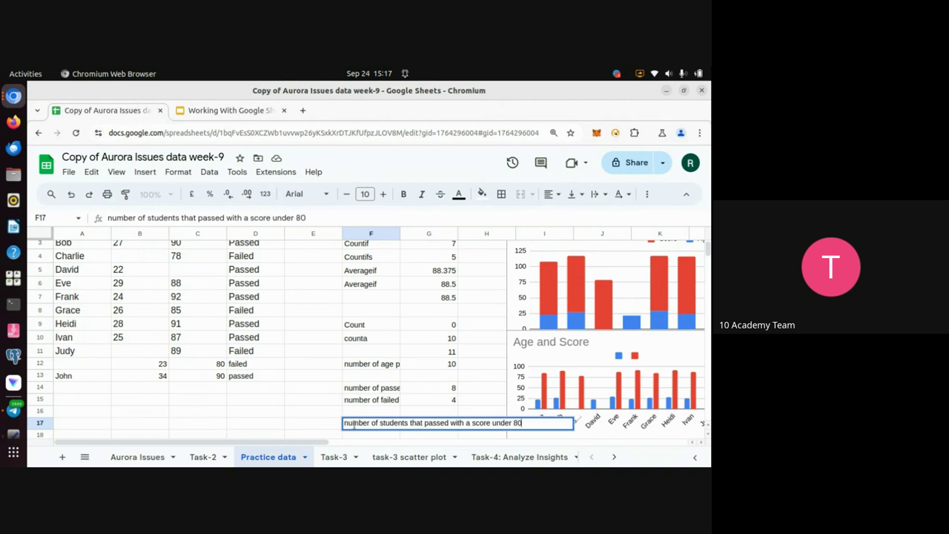
pyautogui.press('Return')
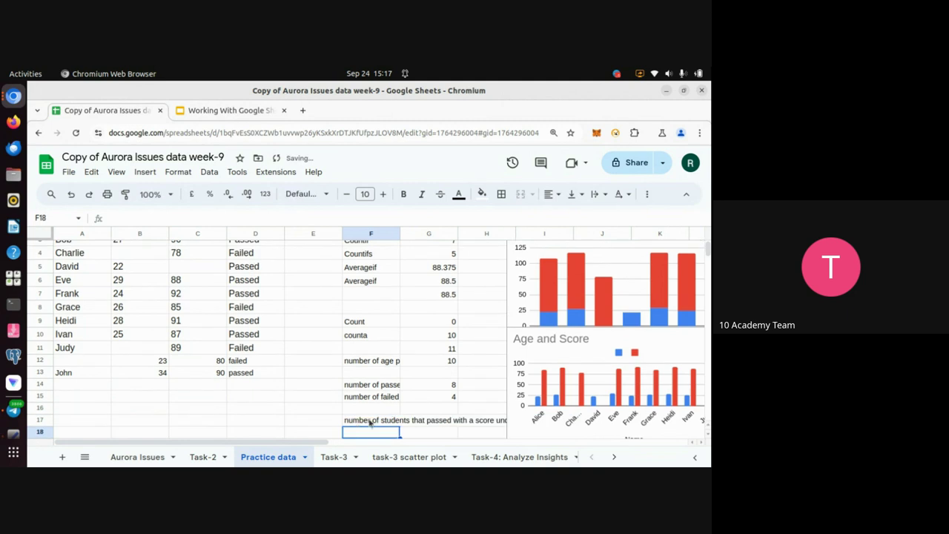
pyautogui.click(442, 422)
pyautogui.write('=')
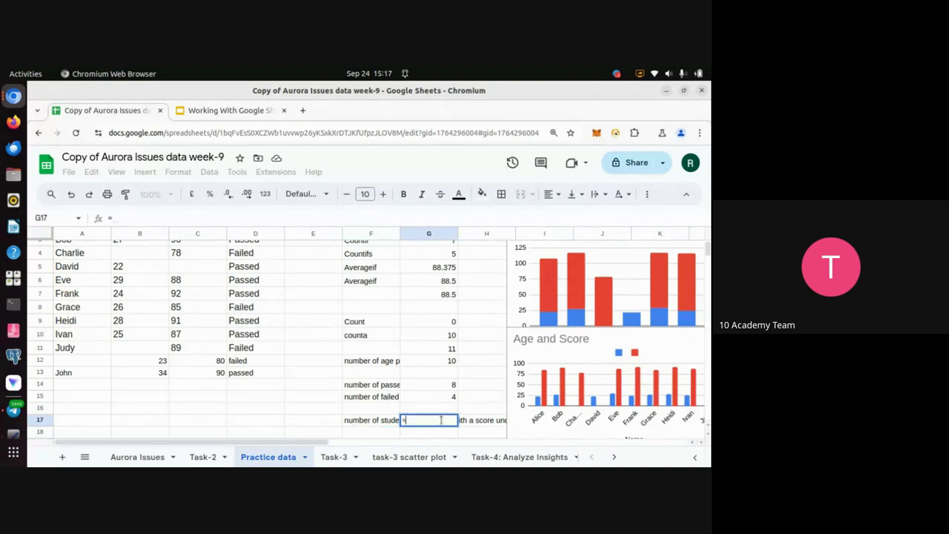
pyautogui.write('cou')
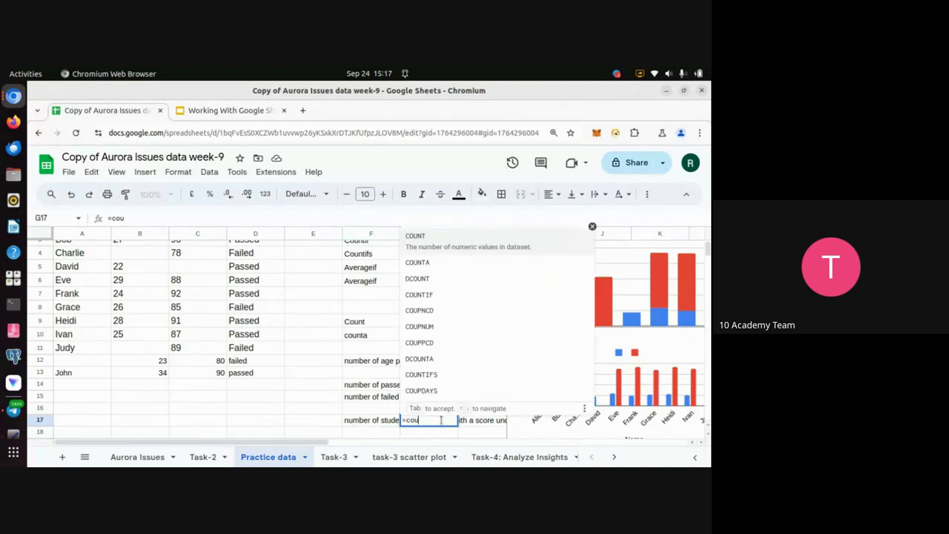
pyautogui.write('ntifs')
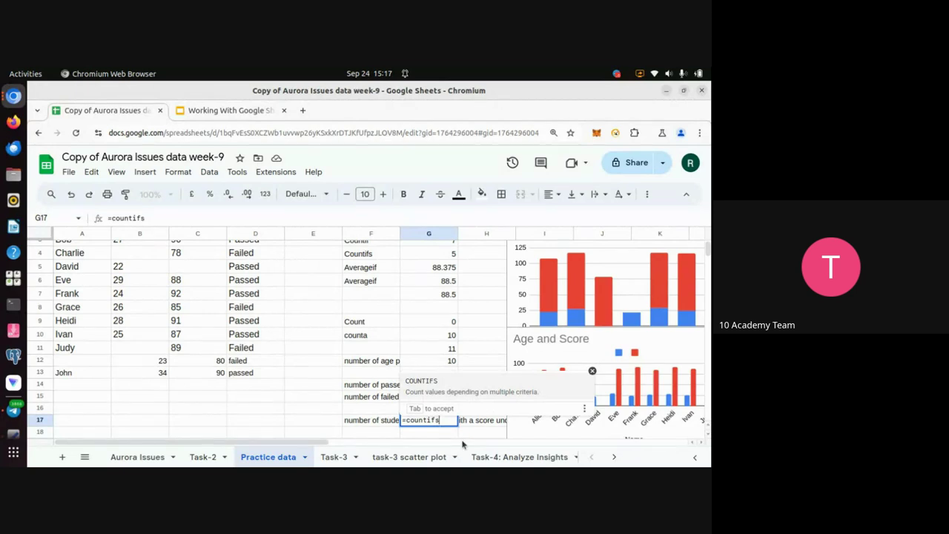
pyautogui.write('(')
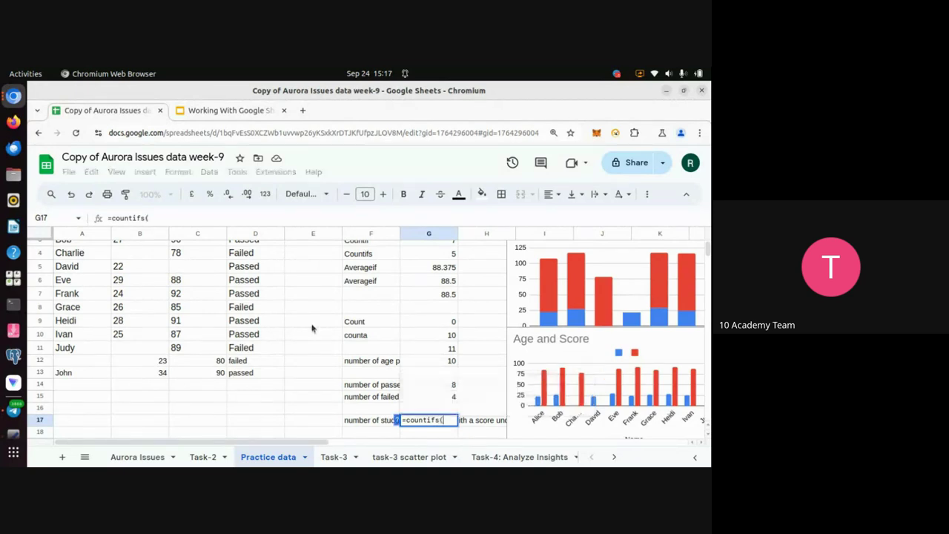
pyautogui.scroll(1, 318, 313)
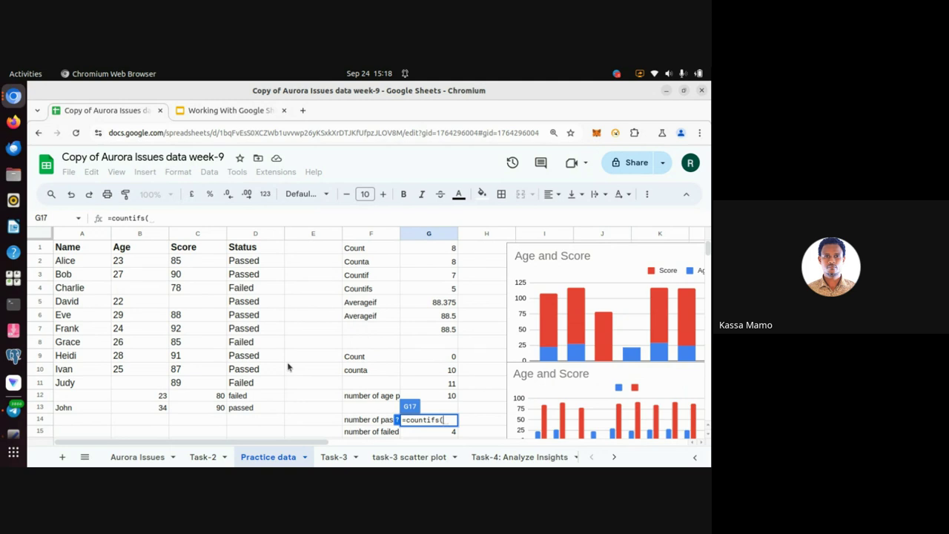
pyautogui.scroll(-3, 289, 367)
pyautogui.scroll(2, 289, 367)
pyautogui.scroll(1, 288, 367)
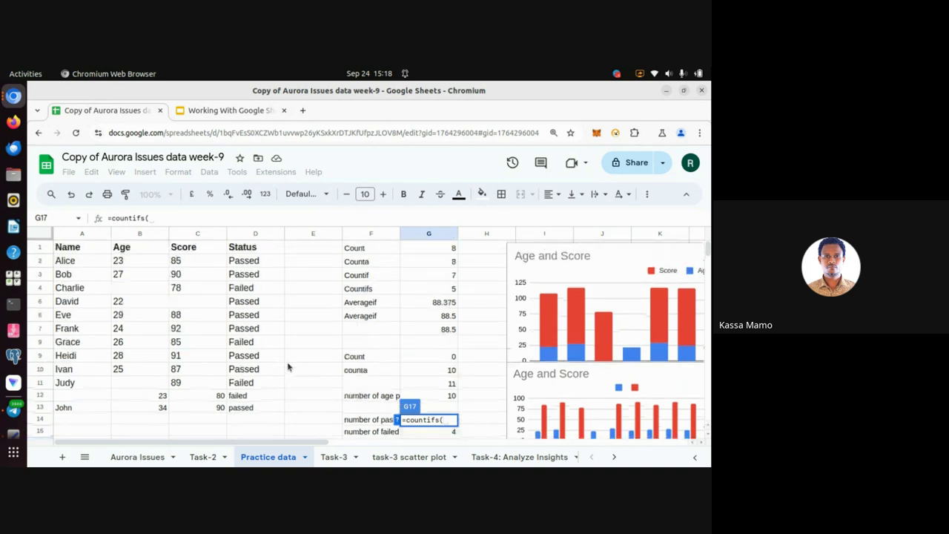
pyautogui.scroll(-1, 289, 367)
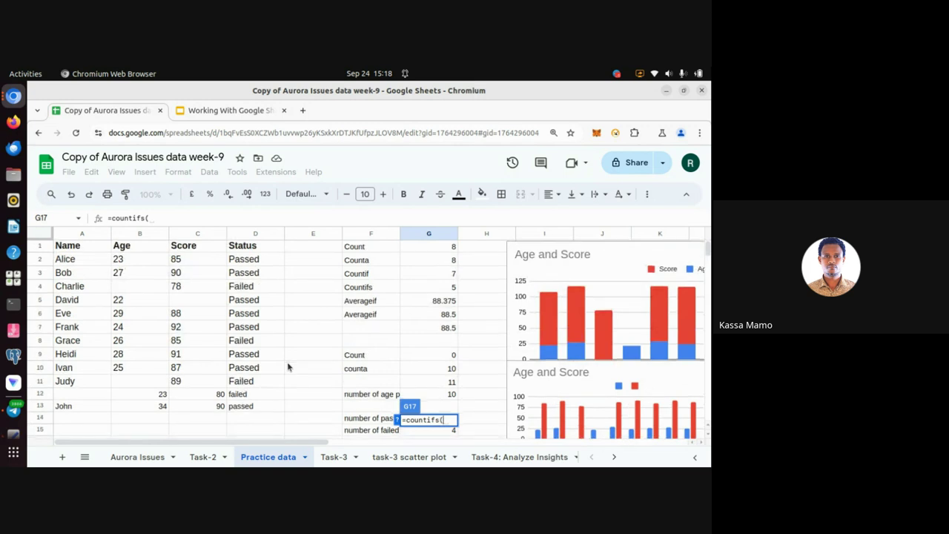
pyautogui.scroll(-1, 288, 367)
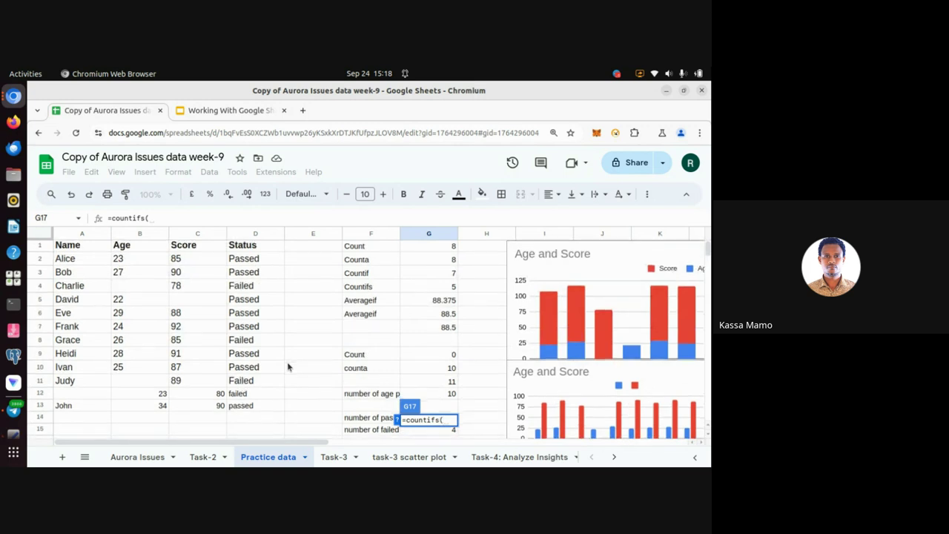
pyautogui.scroll(-3, 288, 367)
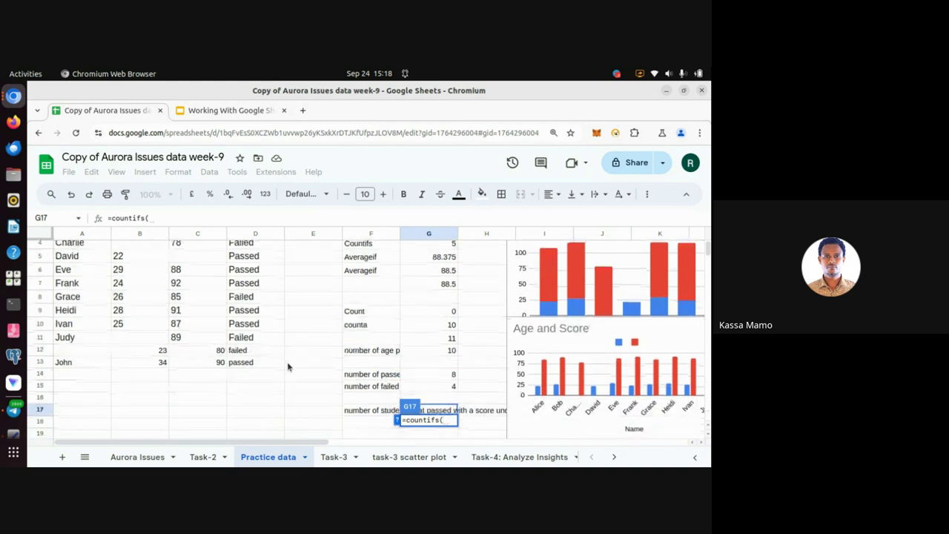
pyautogui.scroll(3, 288, 367)
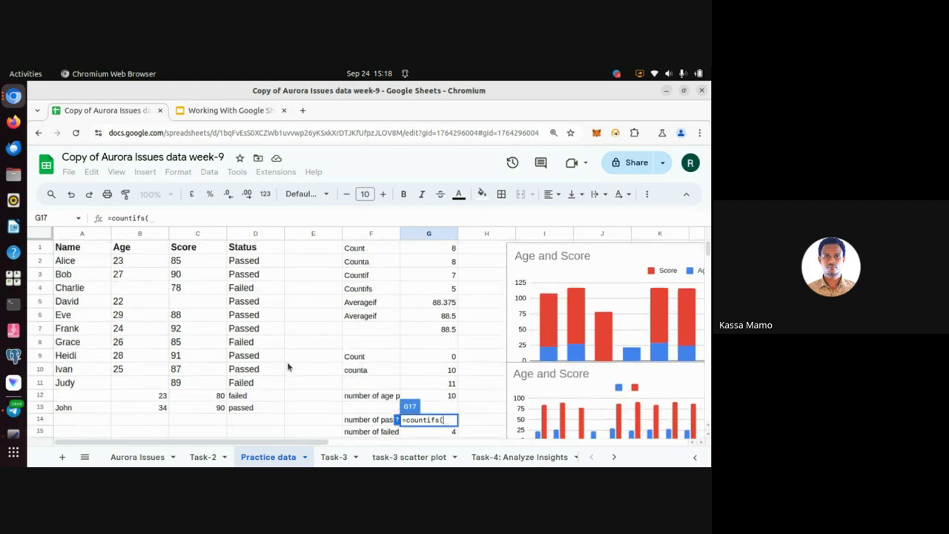
pyautogui.scroll(-3, 288, 367)
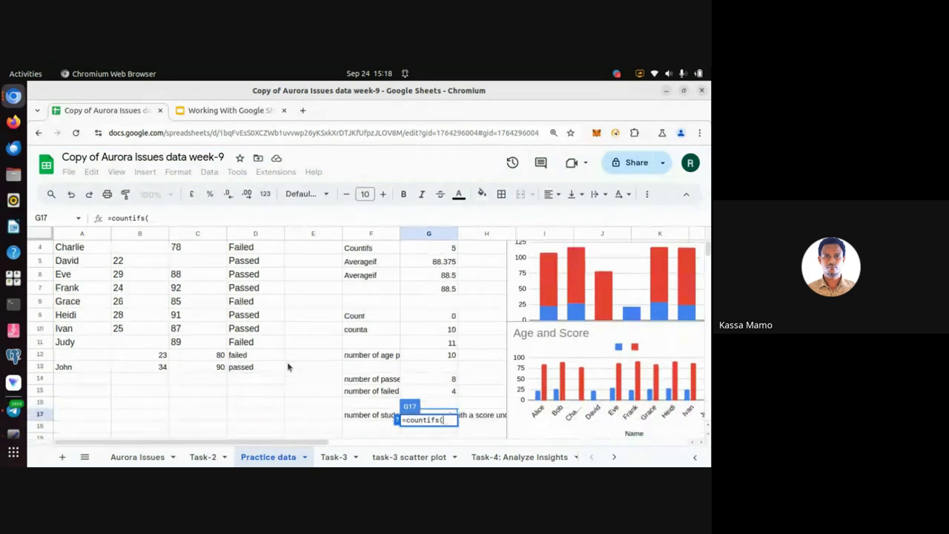
pyautogui.click(378, 419)
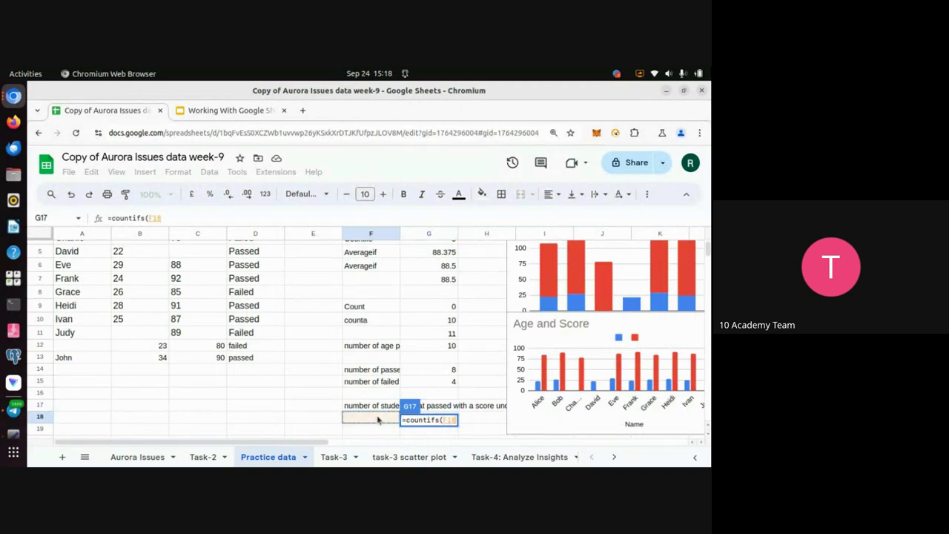
pyautogui.press('Escape')
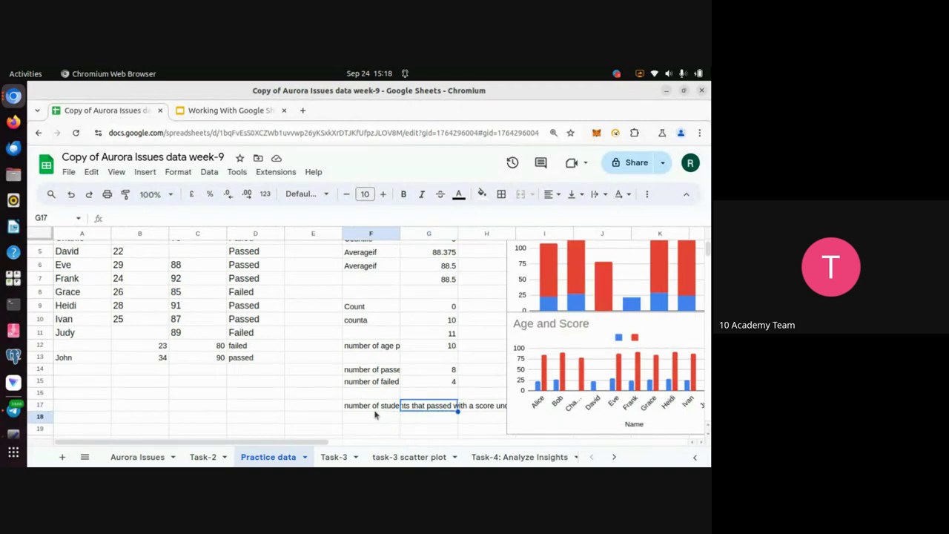
# Step: Change the score limit in the F17 label to 90
pyautogui.hscroll(3, 374, 415)
pyautogui.hscroll(1, 374, 416)
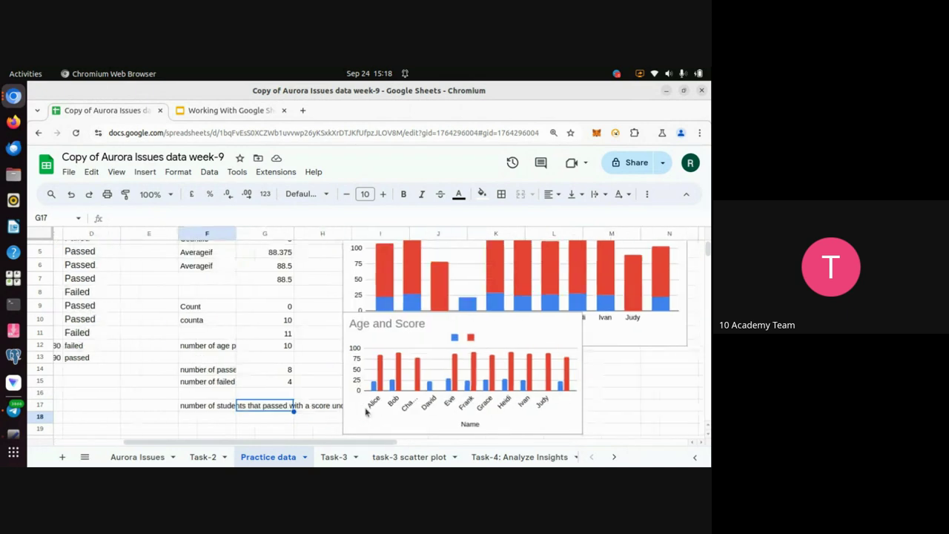
pyautogui.click(190, 412)
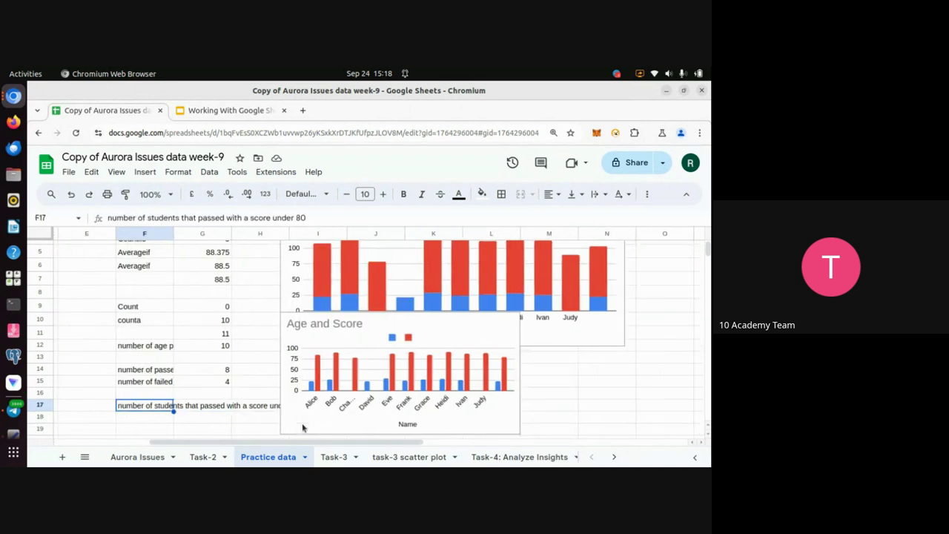
pyautogui.hscroll(-1, 304, 428)
pyautogui.press('Return')
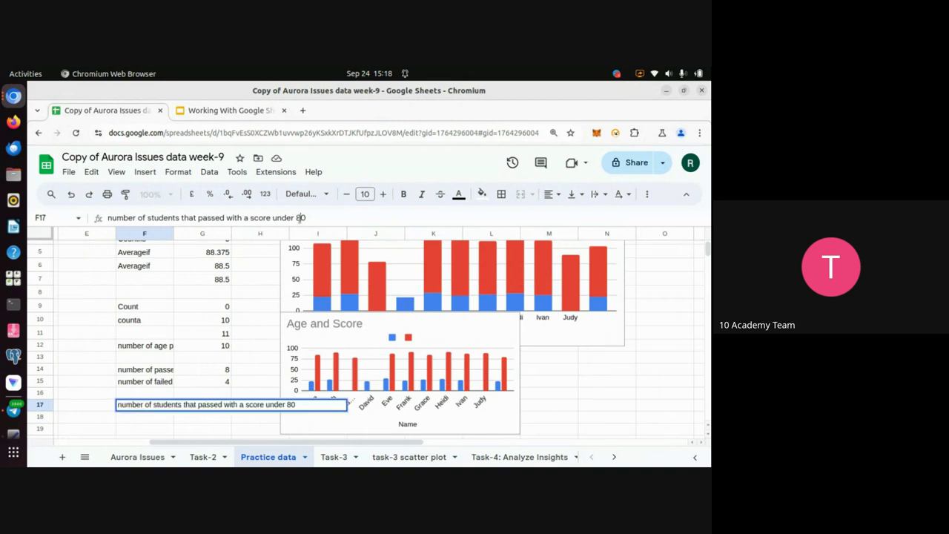
pyautogui.press('Left')
pyautogui.press('BackSpace')
pyautogui.write('9')
pyautogui.press('Return')
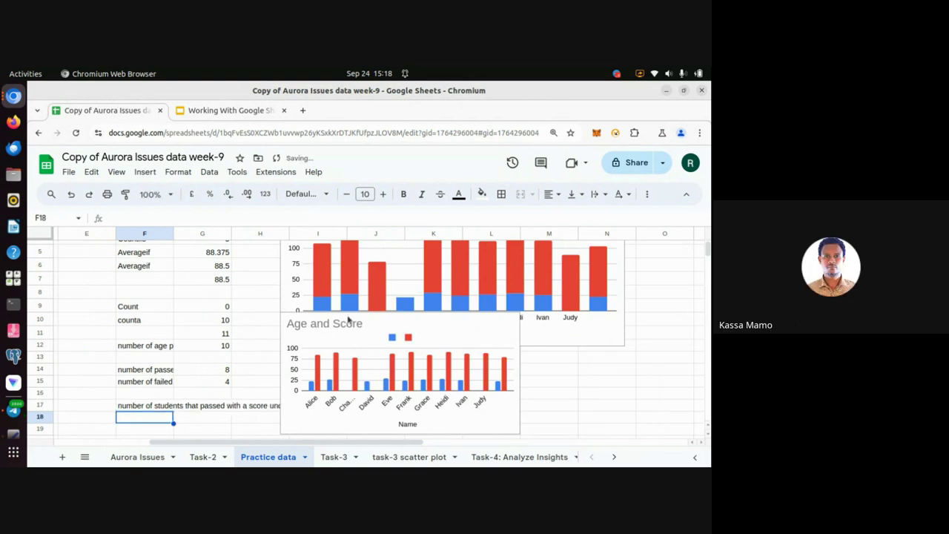
pyautogui.click(483, 340)
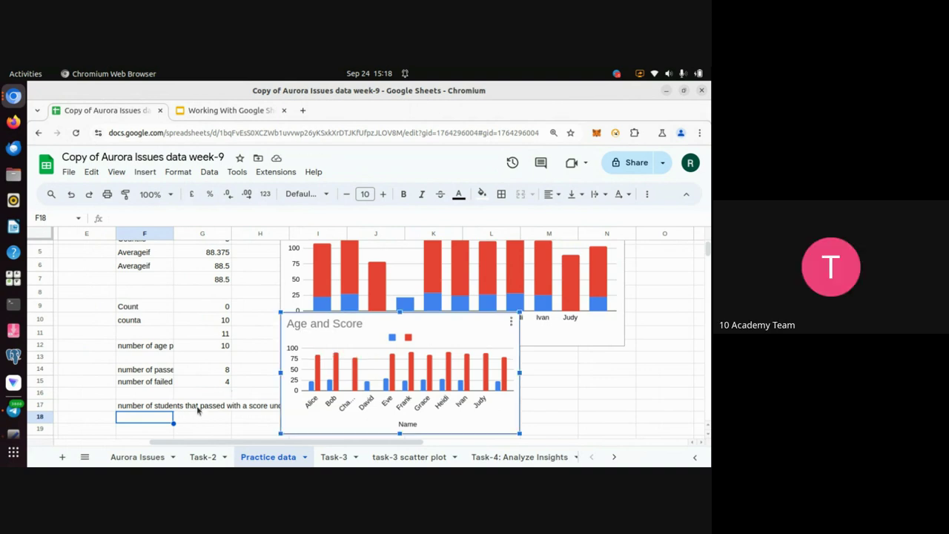
# Step: Start a COUNTIFS formula in cell G17, beside the label for students that passed with a score limit
pyautogui.click(198, 406)
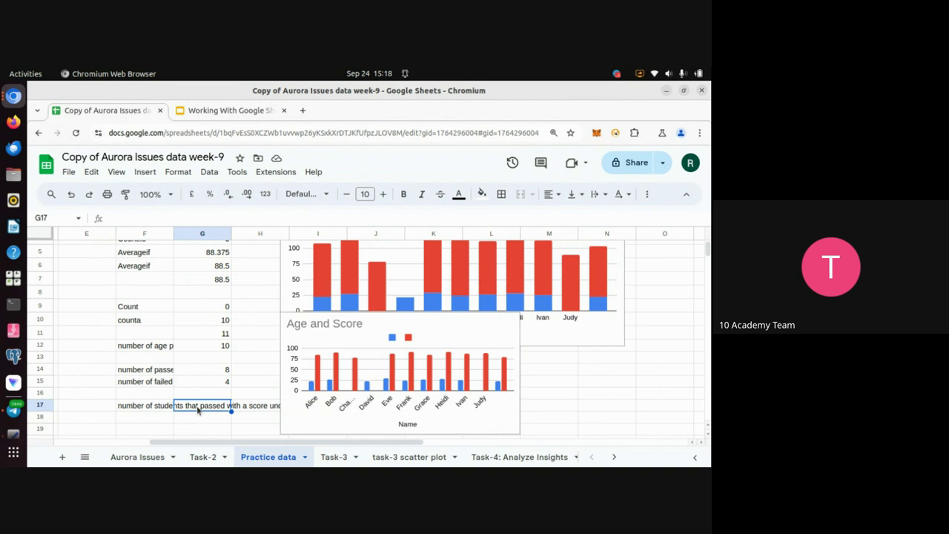
pyautogui.write('=')
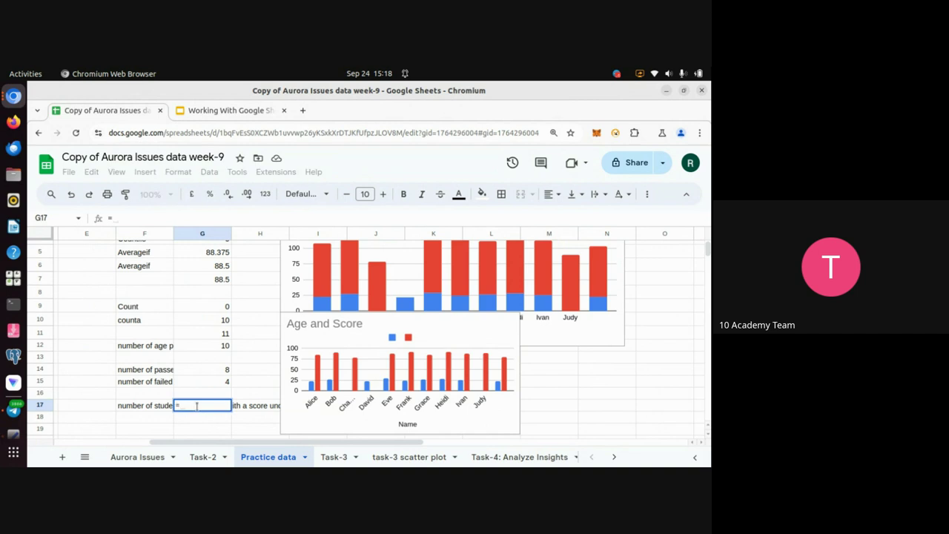
pyautogui.write('count')
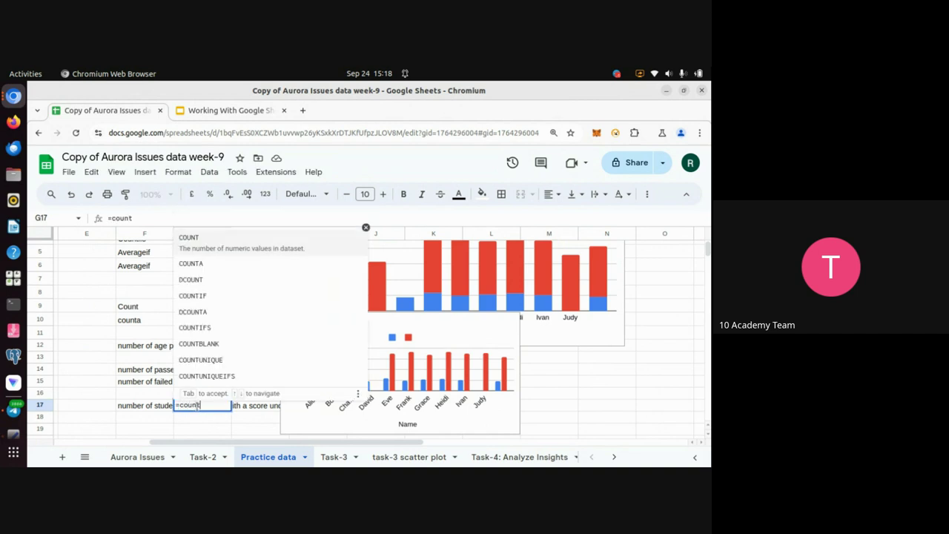
pyautogui.write('ifs')
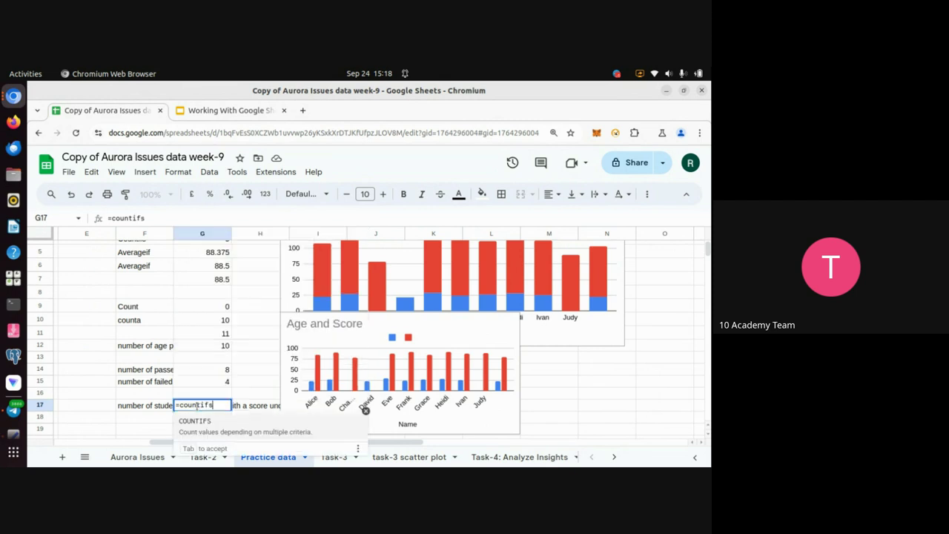
pyautogui.write('(')
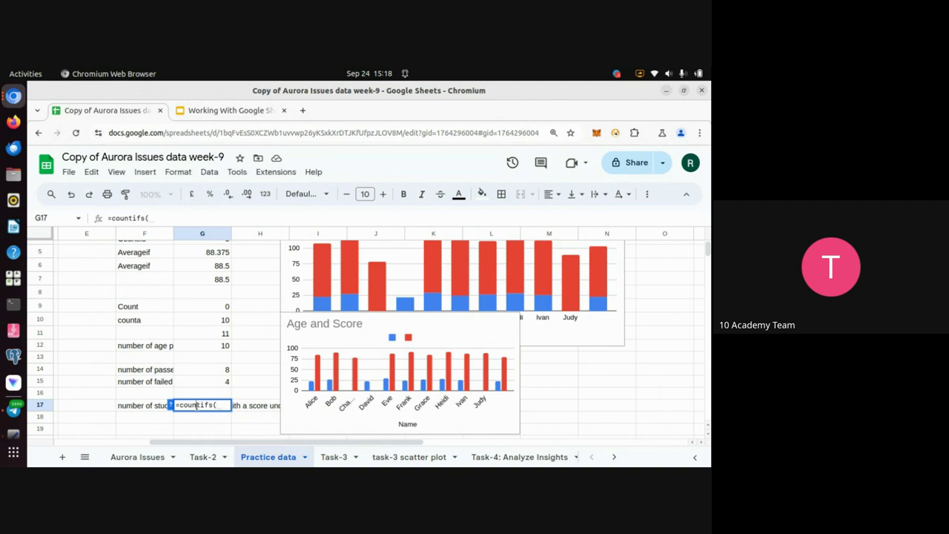
# Step: Try to add the Status range D2:D13 as the first criteria range of the COUNTIFS formula
pyautogui.hscroll(-3, 97, 319)
pyautogui.hscroll(-2, 97, 318)
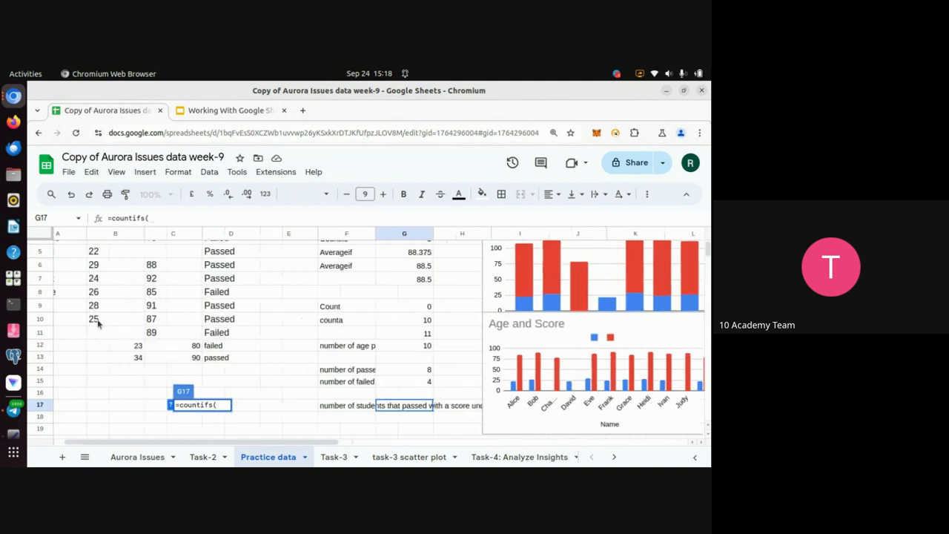
pyautogui.scroll(2, 97, 318)
pyautogui.scroll(1, 154, 260)
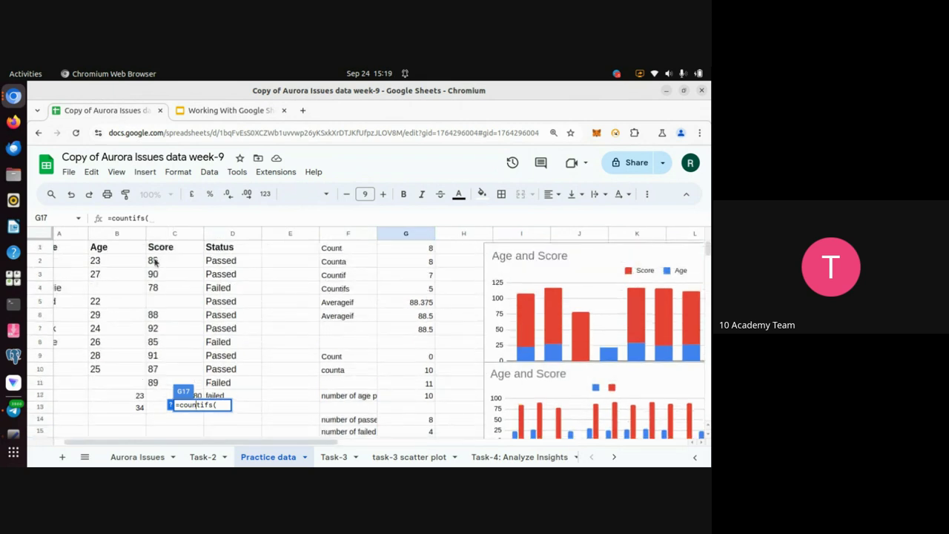
pyautogui.click(225, 264)
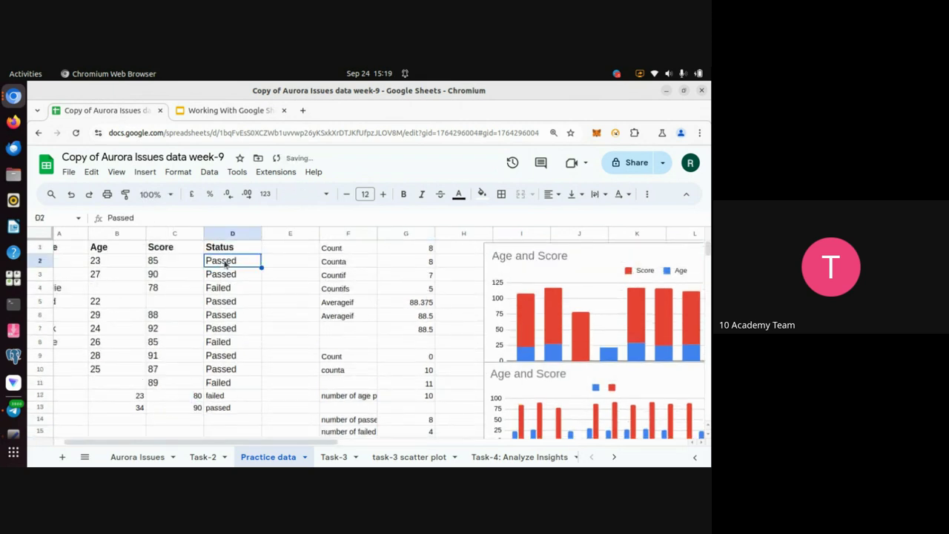
pyautogui.hotkey('ctrl', 'shift', 'Down')
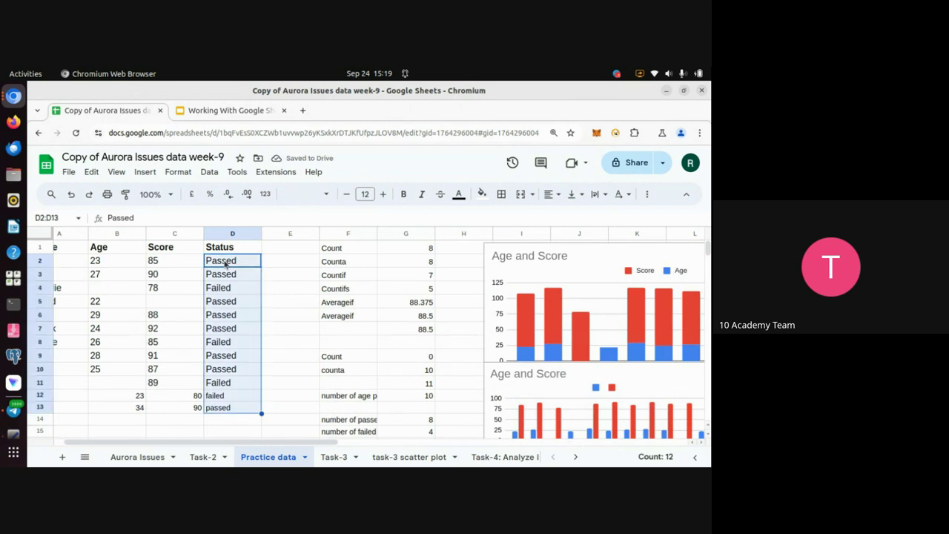
pyautogui.write(',')
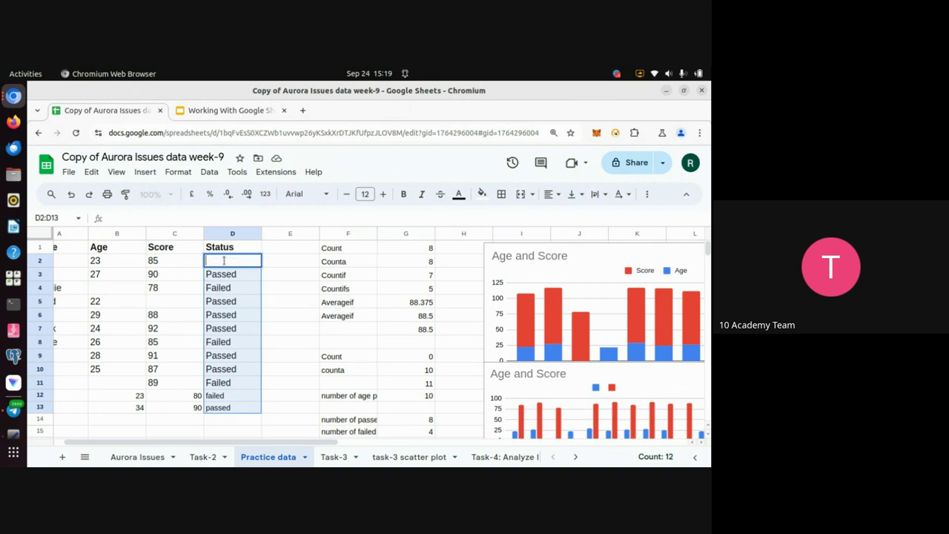
pyautogui.press('Escape')
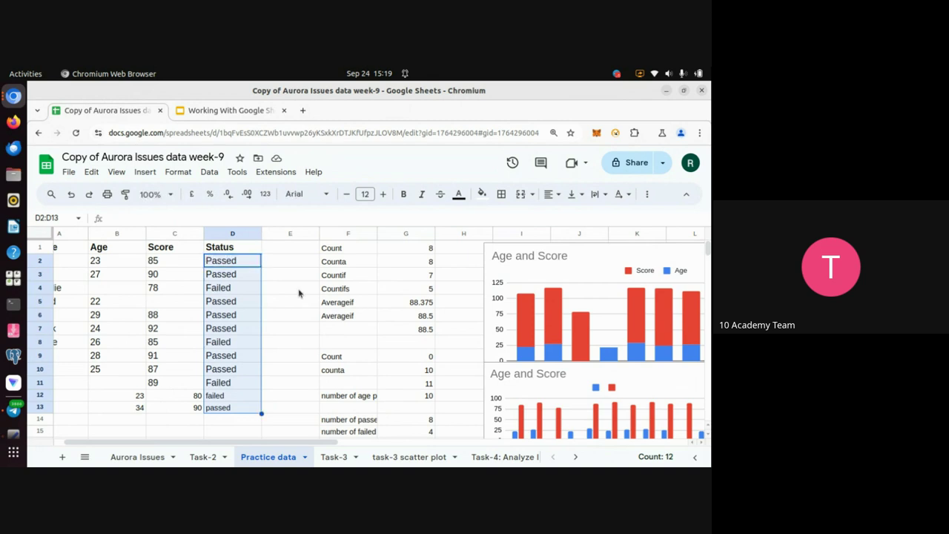
# Step: Reopen the COUNTIFS formula in G17 and give it the Status range D2:D13 with the criterion "passed"
pyautogui.scroll(-5, 415, 376)
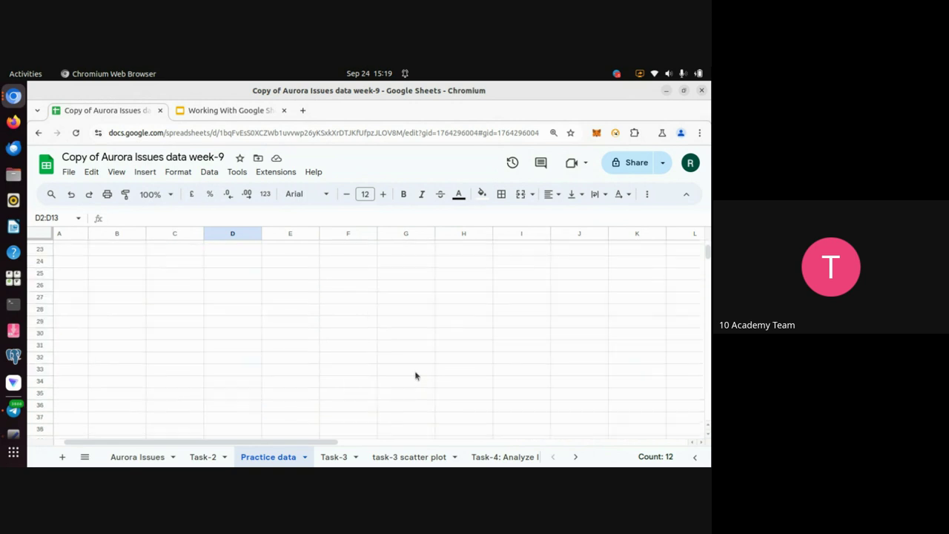
pyautogui.scroll(3, 415, 377)
pyautogui.doubleClick(415, 377)
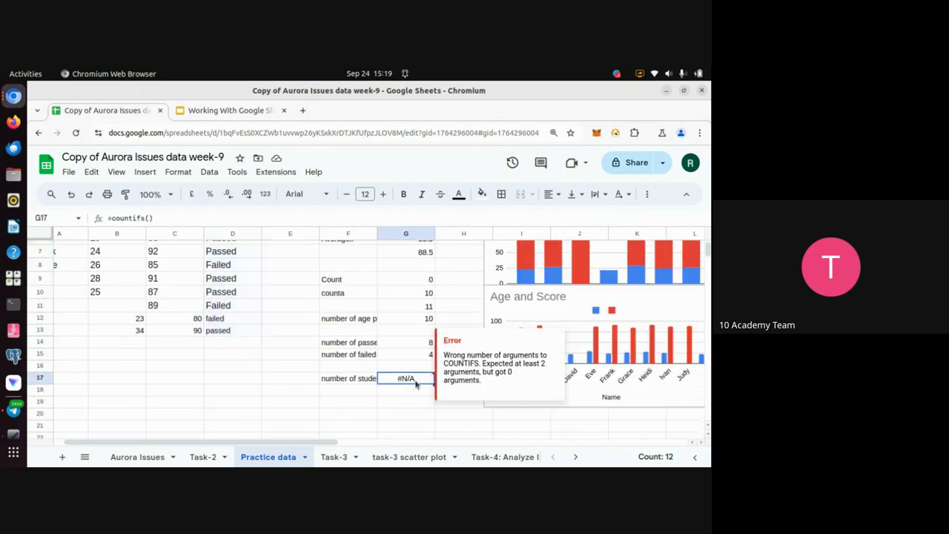
pyautogui.press('Left')
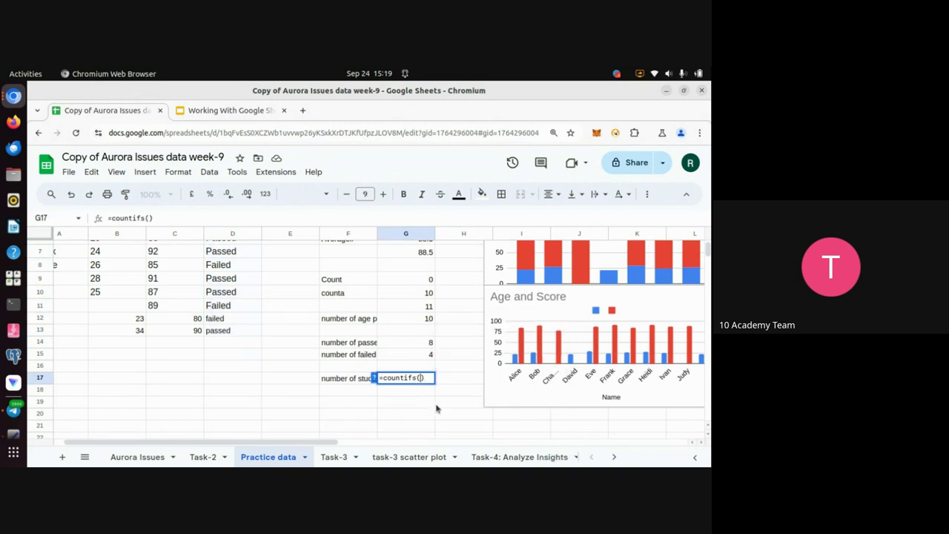
pyautogui.scroll(3, 301, 317)
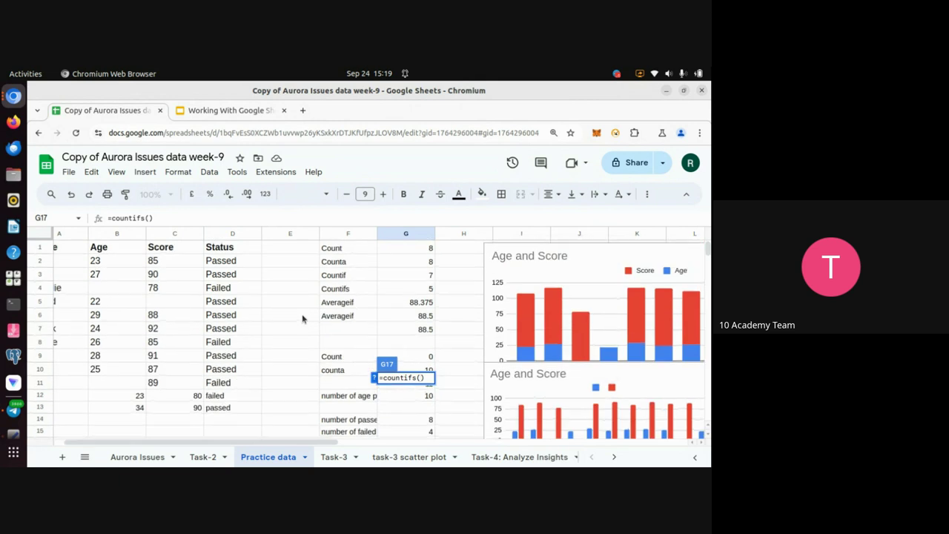
pyautogui.click(236, 260)
pyautogui.hotkey('ctrl', 'shift', 'Down')
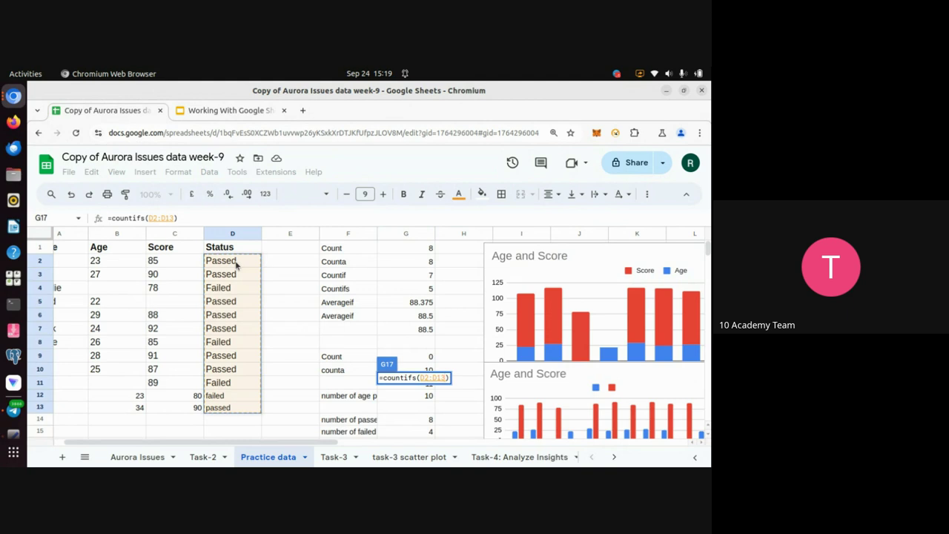
pyautogui.write(', "passed"')
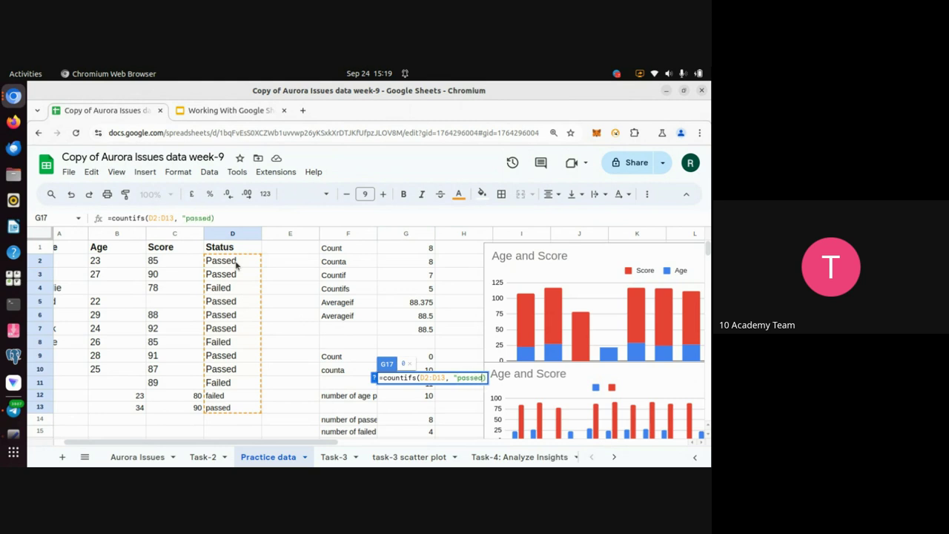
pyautogui.write(',')
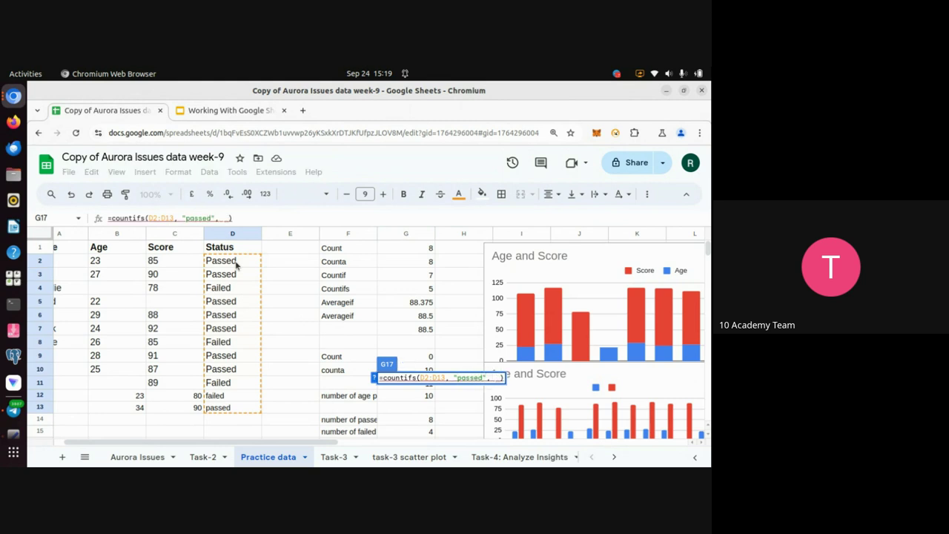
# Step: Add the Score range C2:C13 with the criterion ">90" to the COUNTIFS formula and complete it
pyautogui.click(160, 261)
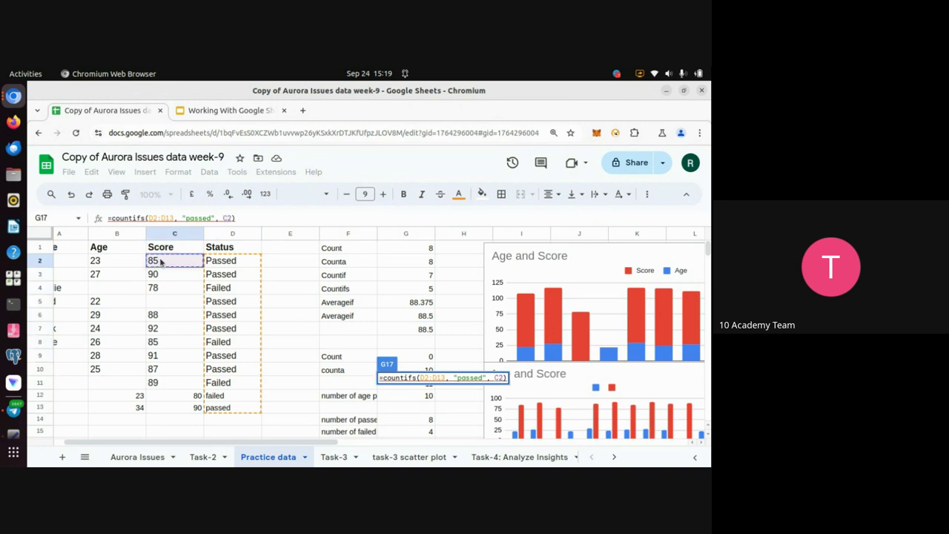
pyautogui.hotkey('ctrl', 'shift', 'Down')
pyautogui.hotkey('ctrl', 'shift', 'Down')
pyautogui.hotkey('ctrl', 'shift', 'Down')
pyautogui.hotkey('ctrl', 'shift', 'Down')
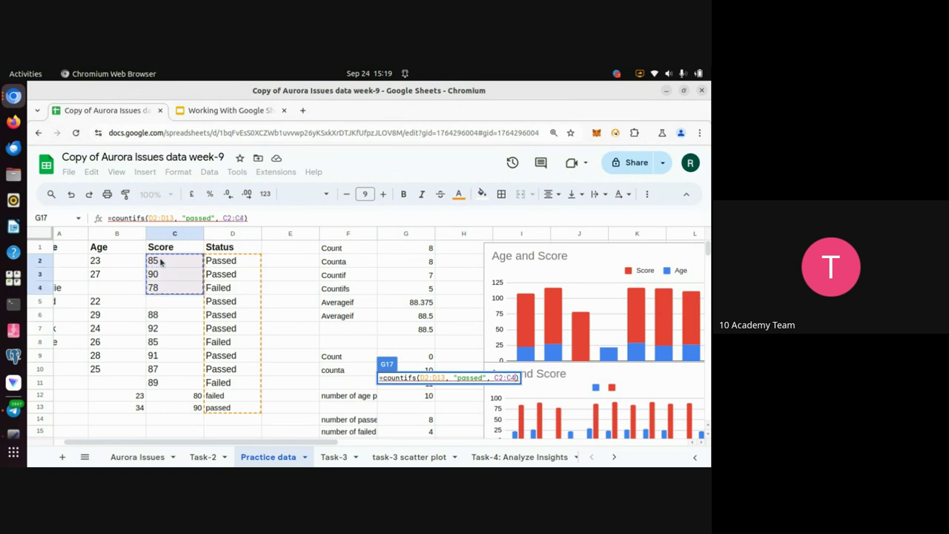
pyautogui.hotkey('ctrl', 'shift', 'Up')
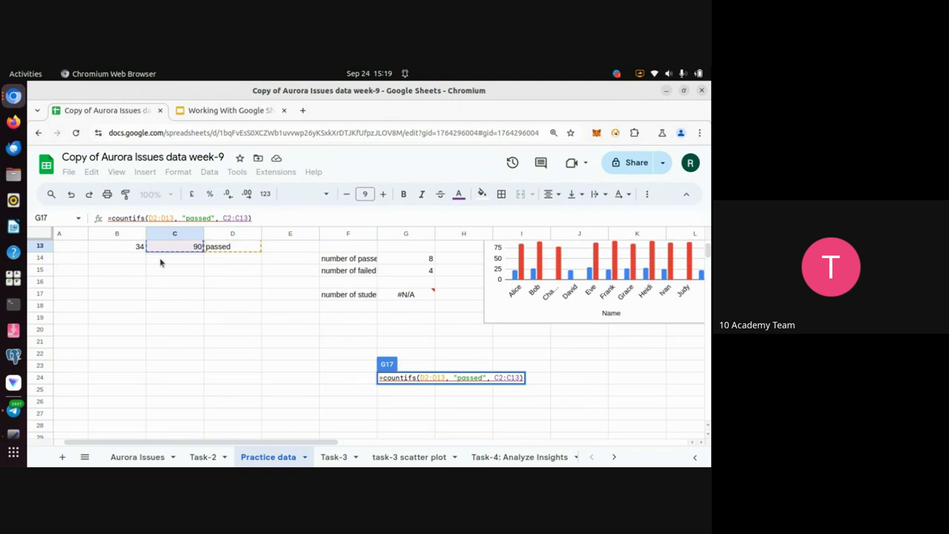
pyautogui.write(', ')
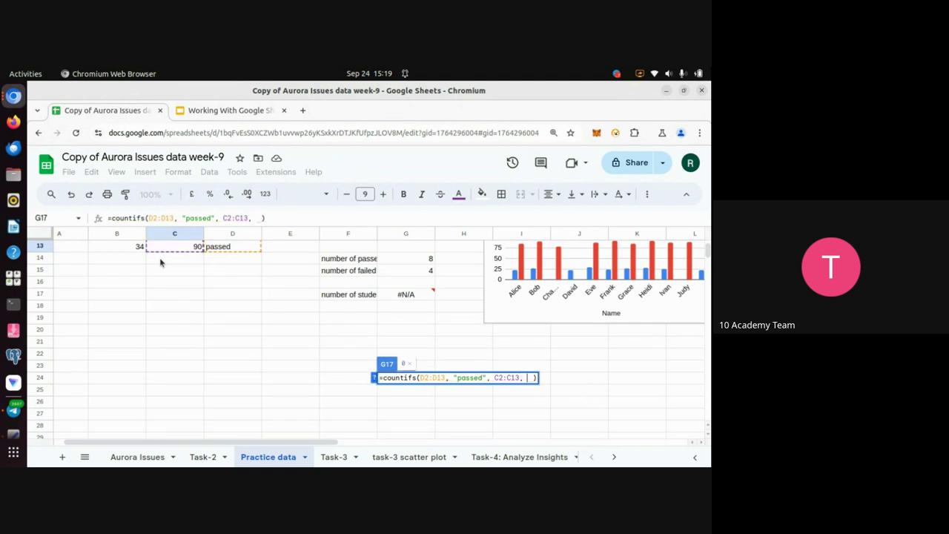
pyautogui.write('"')
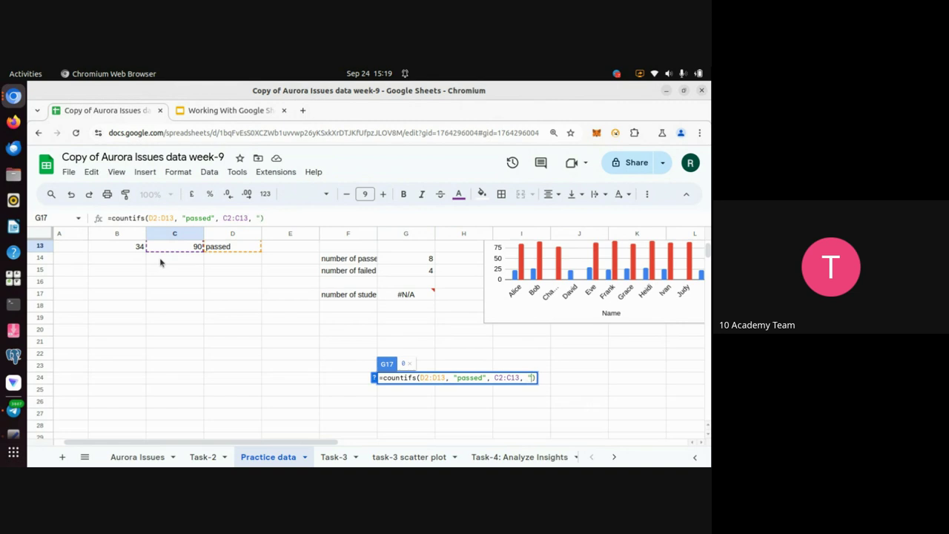
pyautogui.write('>90"')
pyautogui.press('Return')
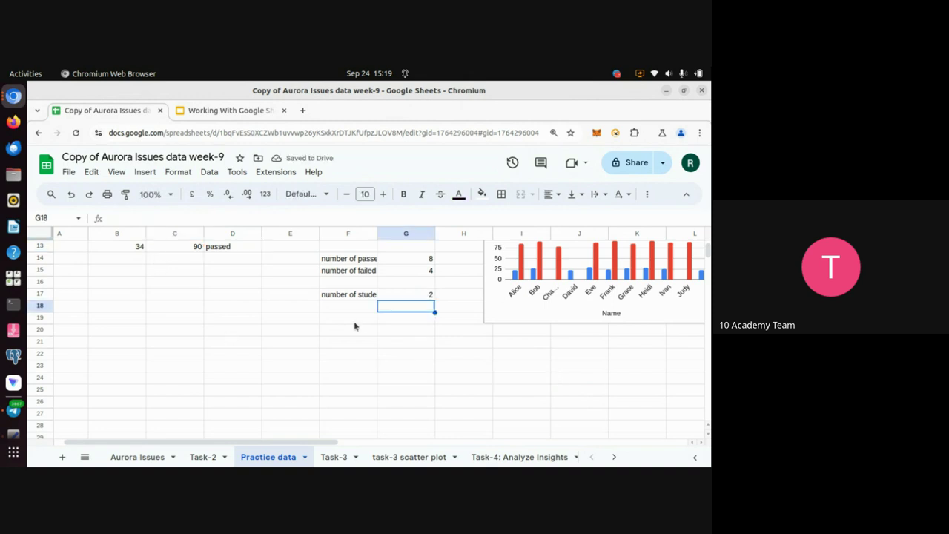
# Step: Review the COUNTIFS formula in G17 against the Score and Status columns of the data table
pyautogui.click(404, 295)
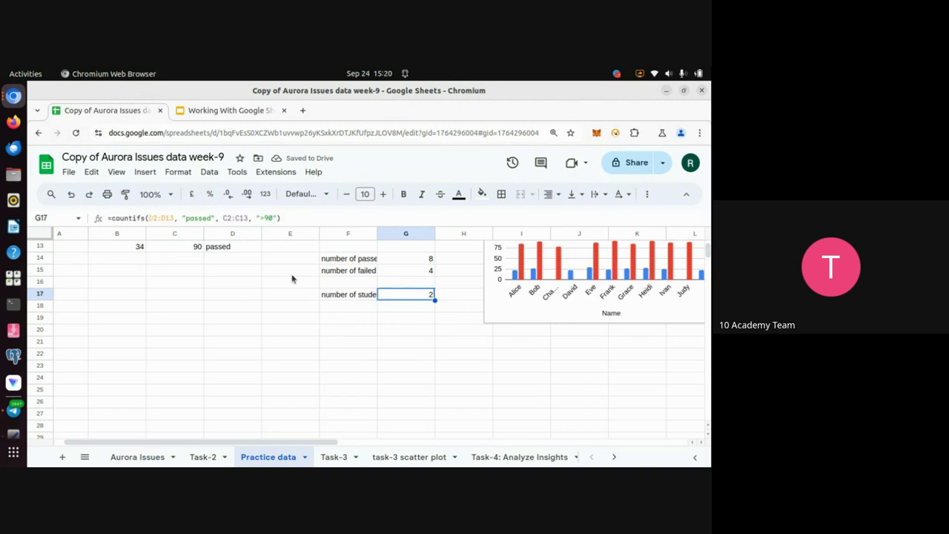
pyautogui.scroll(4, 260, 343)
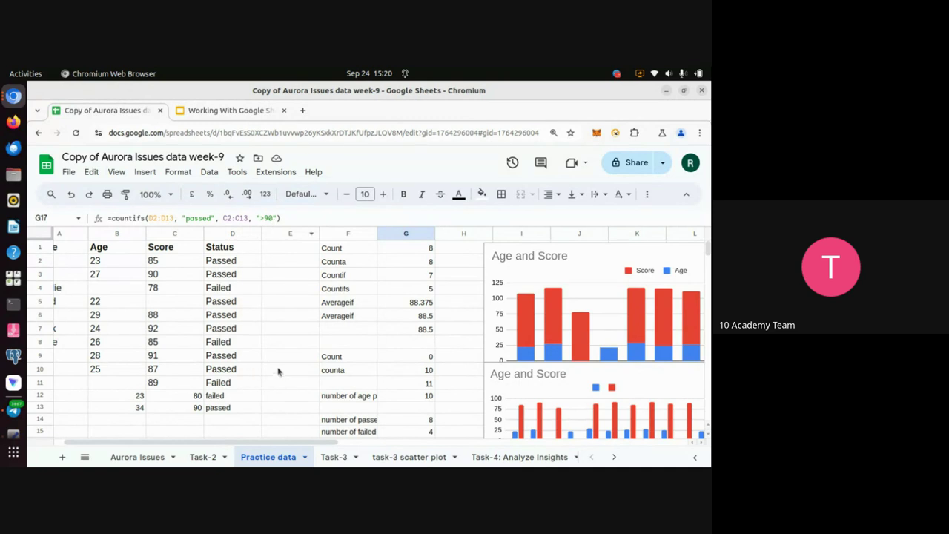
pyautogui.scroll(-3, 346, 384)
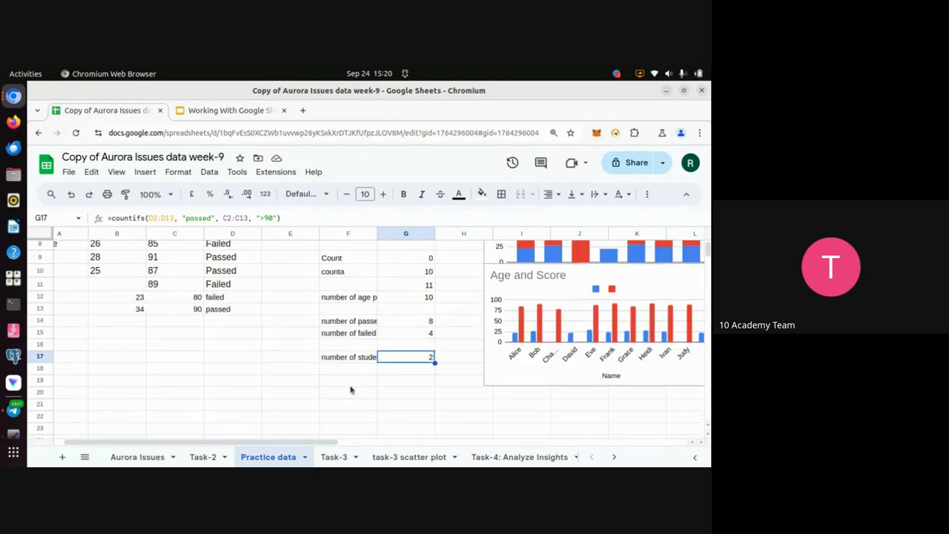
pyautogui.click(293, 217)
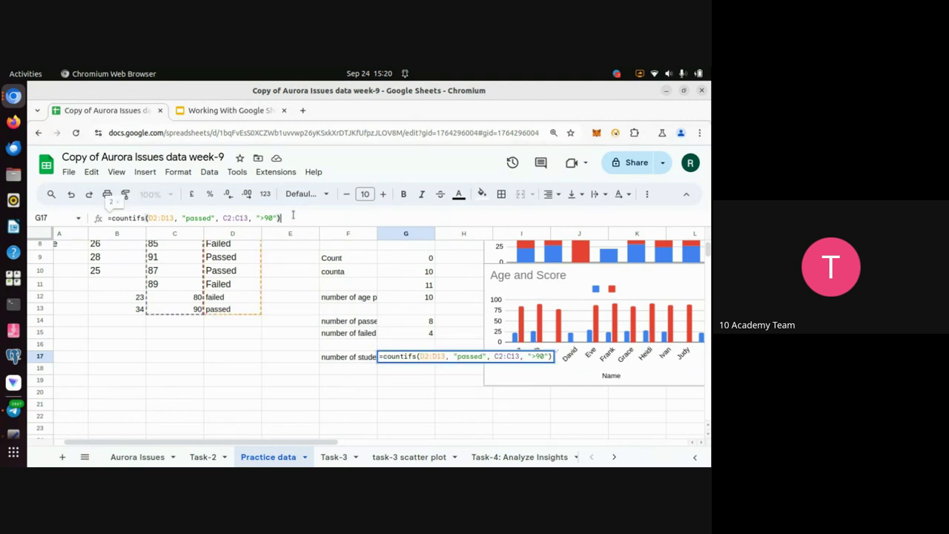
pyautogui.click(372, 384)
pyautogui.scroll(5, 399, 362)
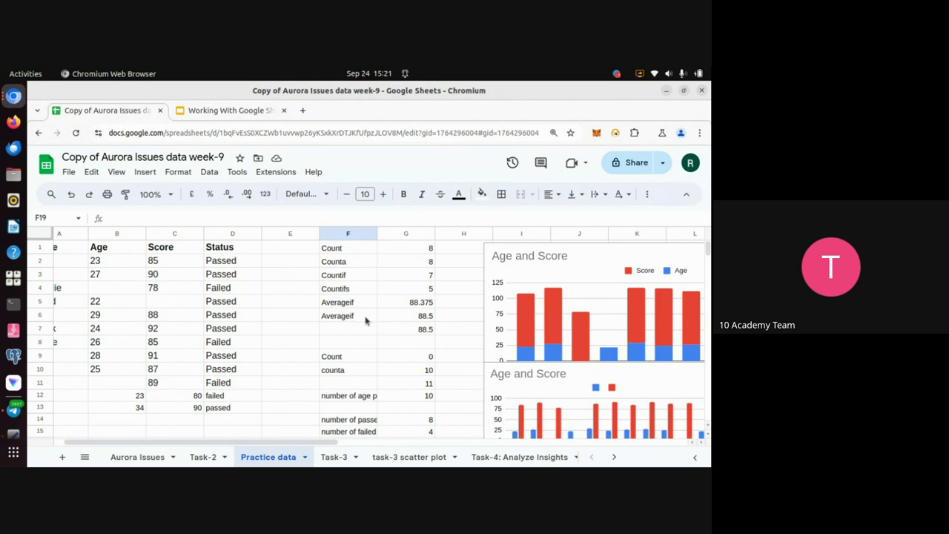
# Step: Check the Google Meet call between glances at the count results, muting and unmuting the microphone in the call
pyautogui.hotkey('alt', 'Tab')
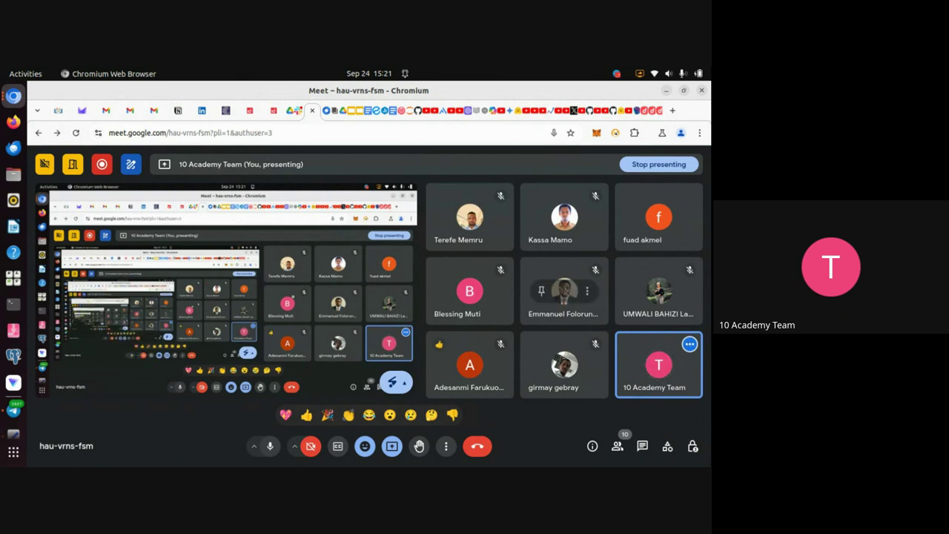
pyautogui.hotkey('alt', 'Tab')
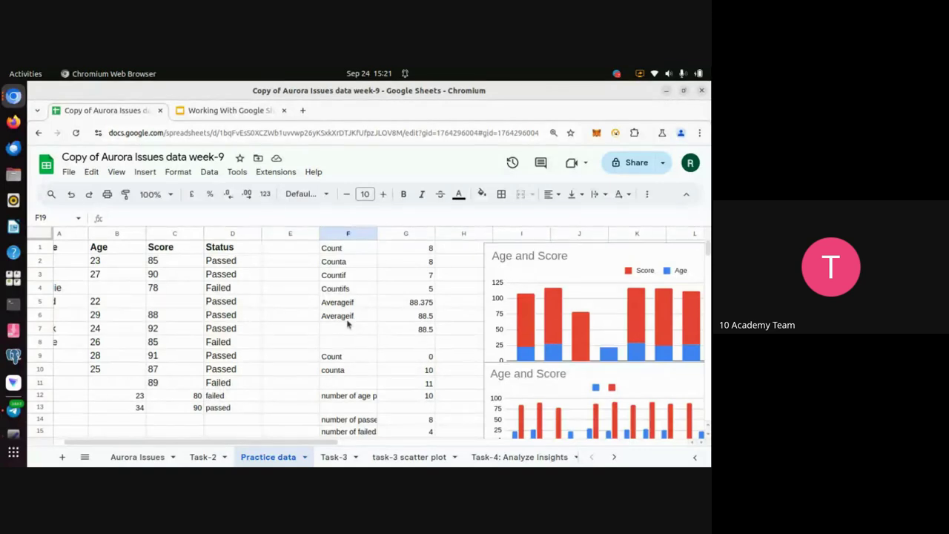
pyautogui.scroll(-1, 355, 336)
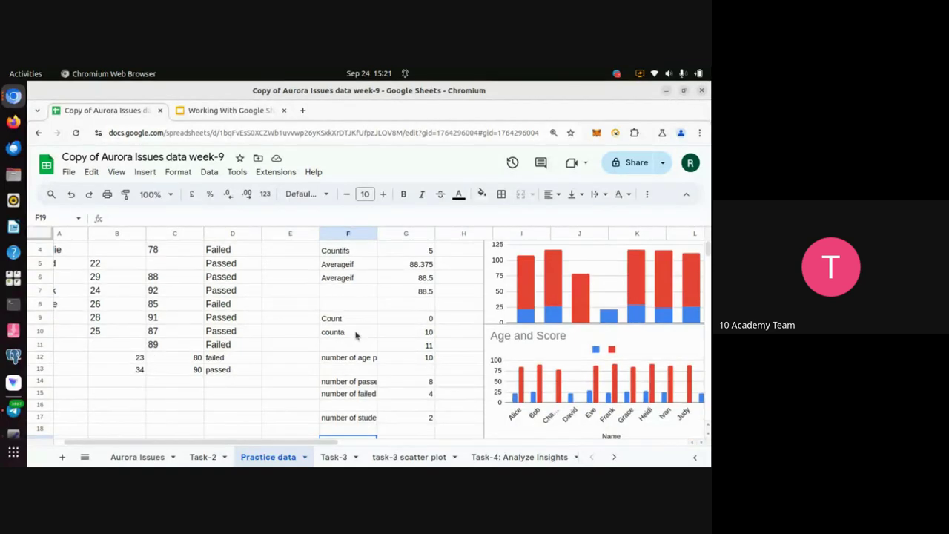
pyautogui.hotkey('alt', 'Tab')
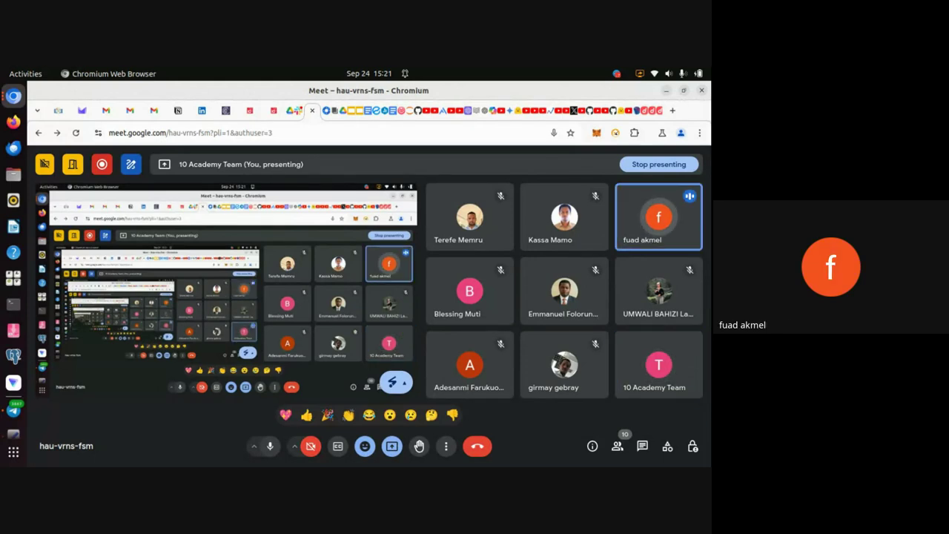
pyautogui.click(268, 453)
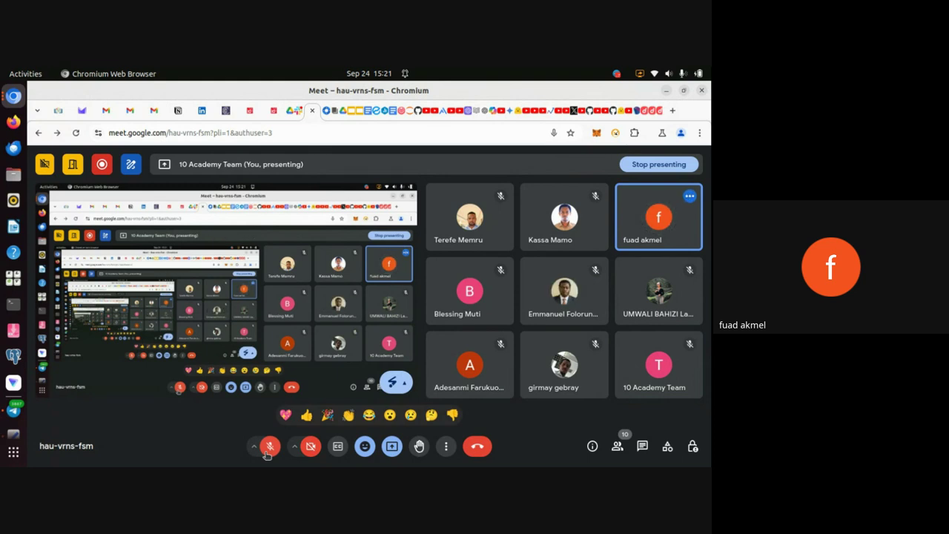
pyautogui.click(269, 447)
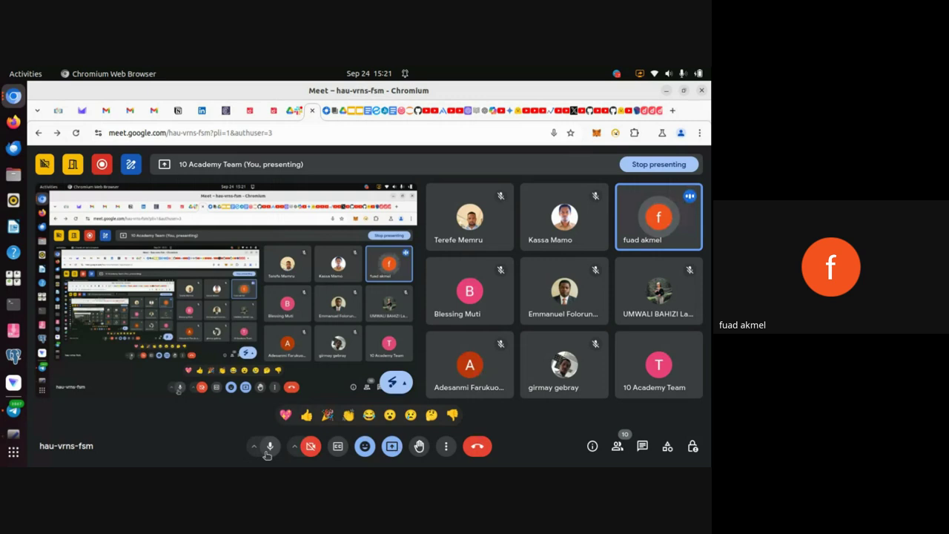
# Step: Mute and unmute the microphone in the Google Meet call
pyautogui.click(267, 450)
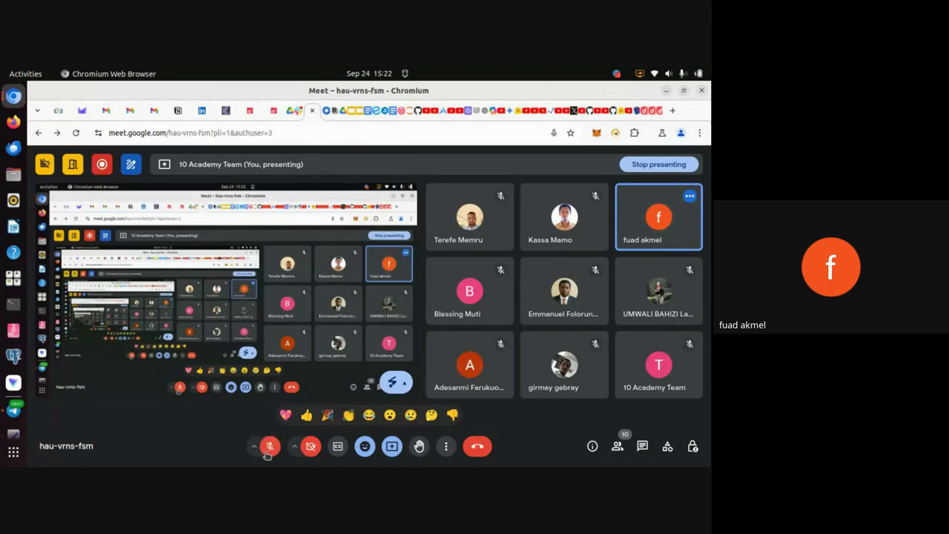
pyautogui.click(268, 447)
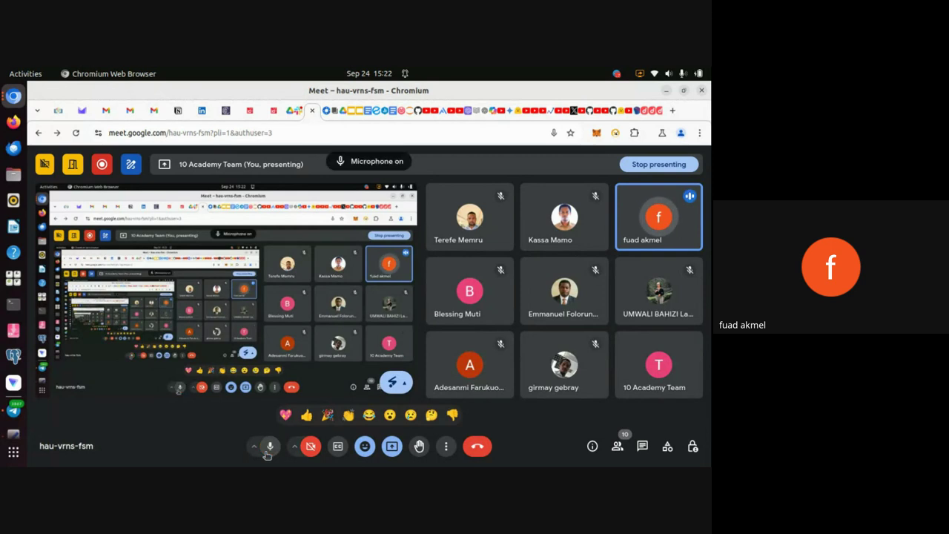
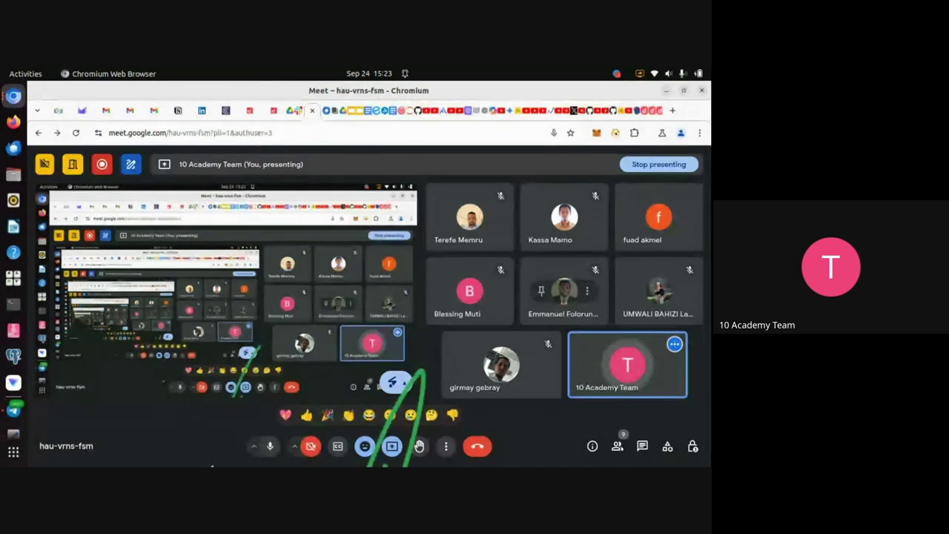
# Step: Switch back to the spreadsheet and change the score criterion of the COUNTIFS formula in G17 to "90"
pyautogui.hotkey('alt', 'Tab')
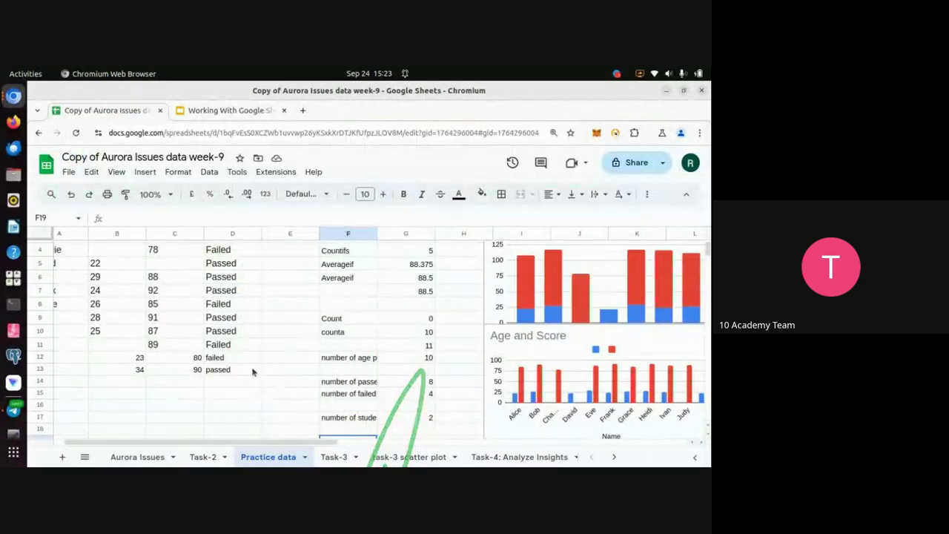
pyautogui.scroll(1, 252, 372)
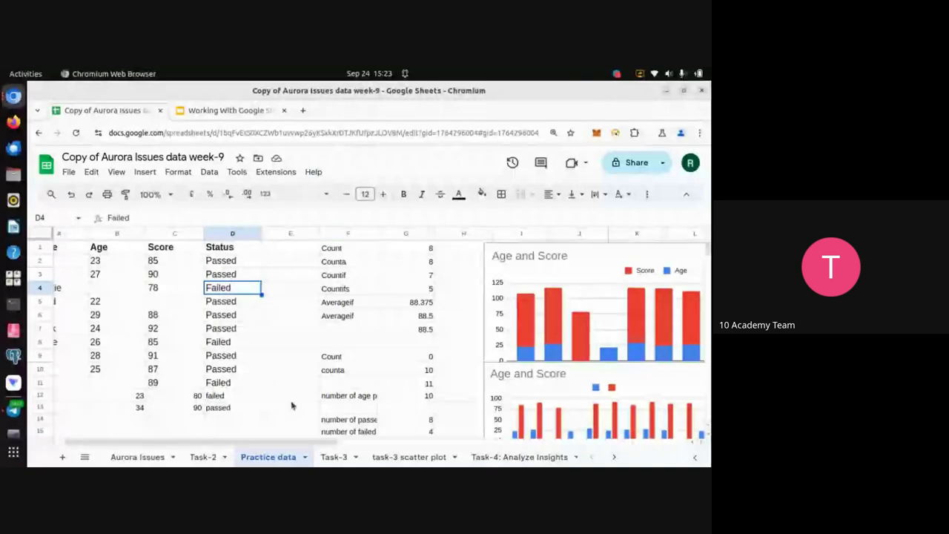
pyautogui.scroll(-1, 291, 406)
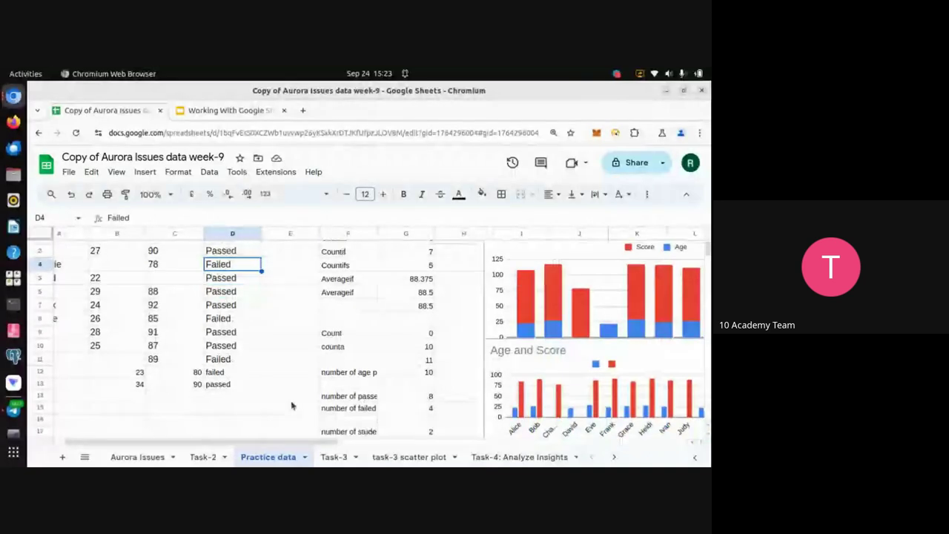
pyautogui.click(421, 434)
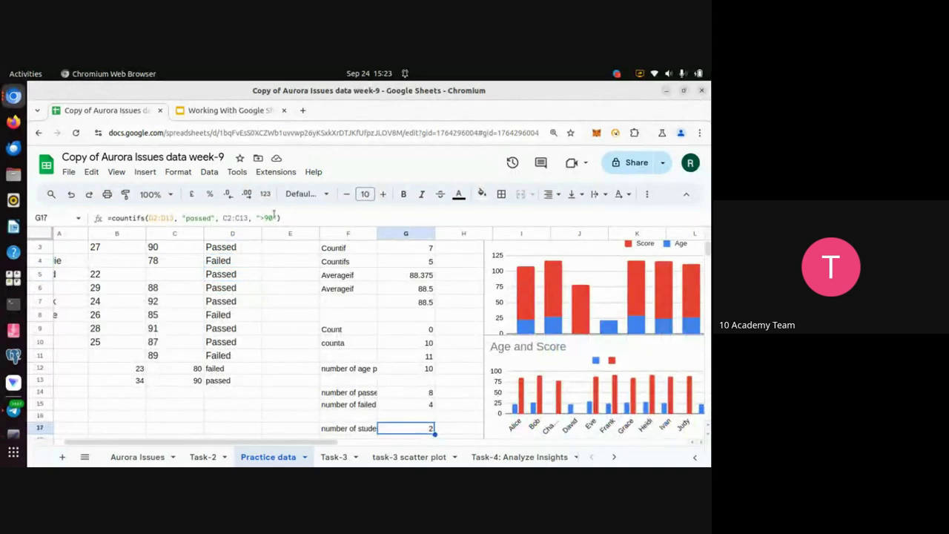
pyautogui.moveTo(276, 215); pyautogui.dragTo(260, 216)
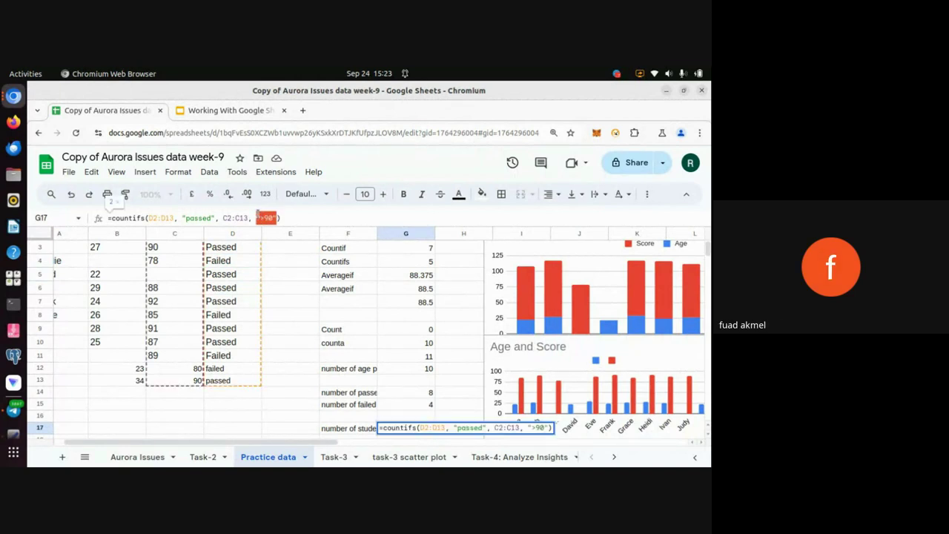
pyautogui.moveTo(259, 216)
pyautogui.mouseDown()
pyautogui.moveTo(296, 237)
pyautogui.moveTo(267, 224)
pyautogui.mouseUp()
pyautogui.press('BackSpace')
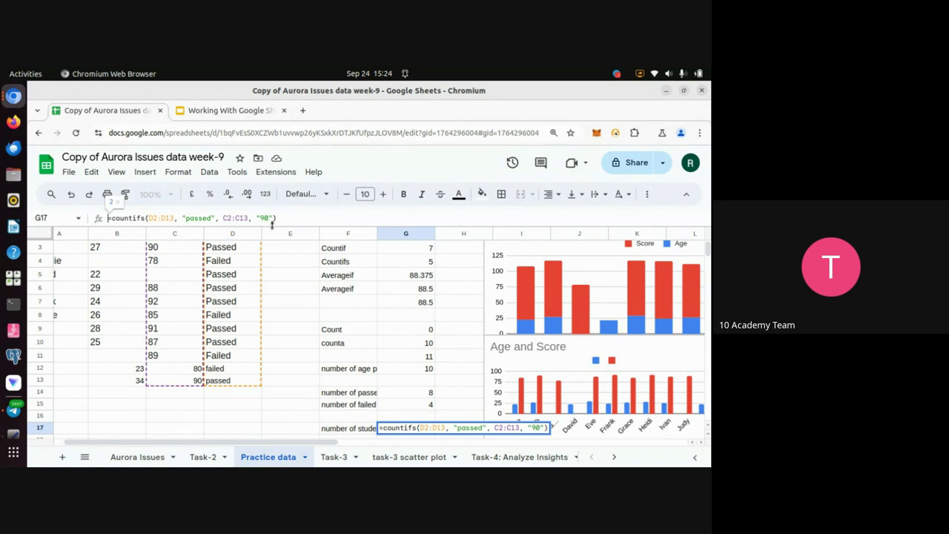
pyautogui.click(286, 221)
pyautogui.press('Return')
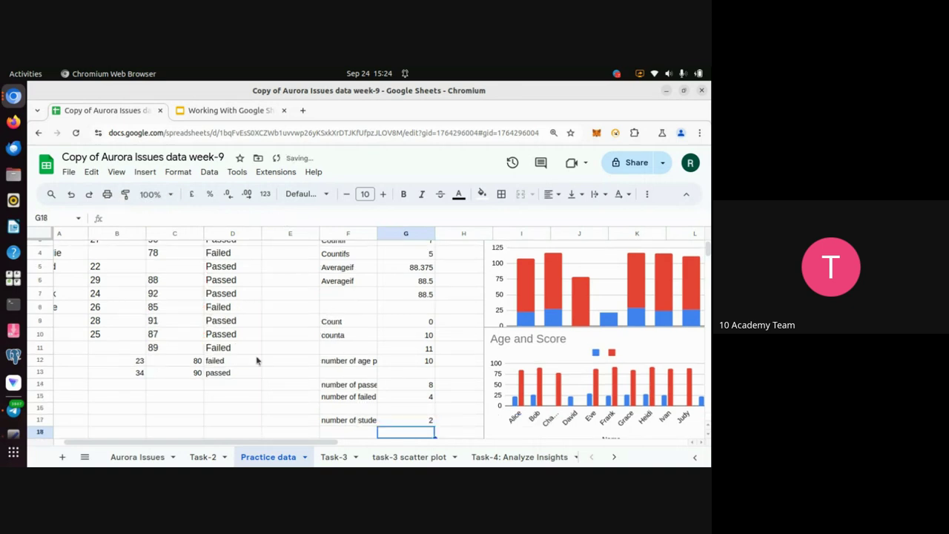
# Step: Check the Score column for the scores of 90 that the COUNTIFS formula should match
pyautogui.scroll(2, 315, 379)
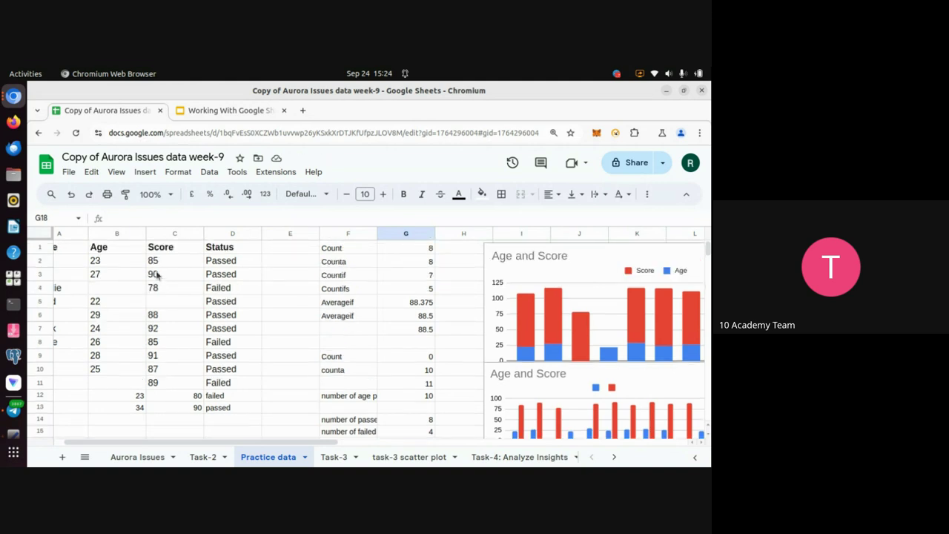
pyautogui.click(172, 278)
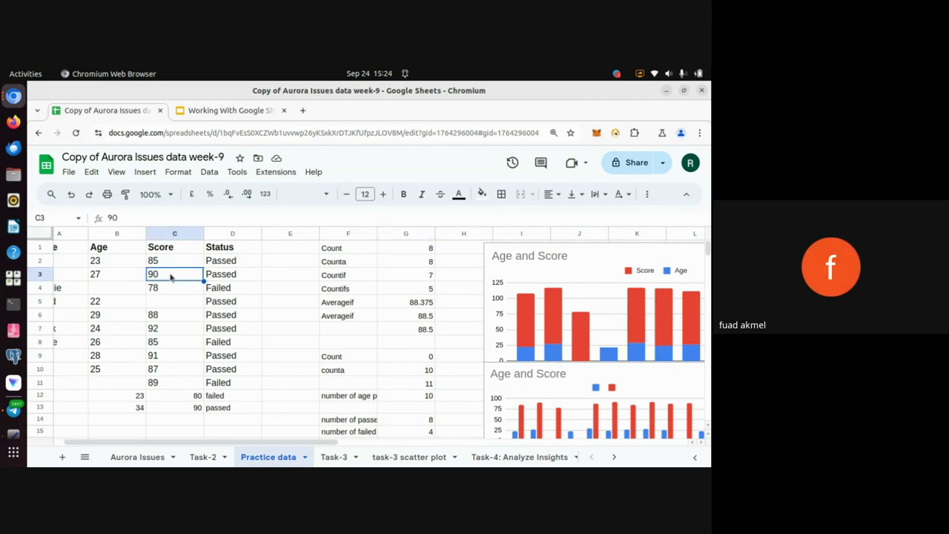
pyautogui.click(171, 408)
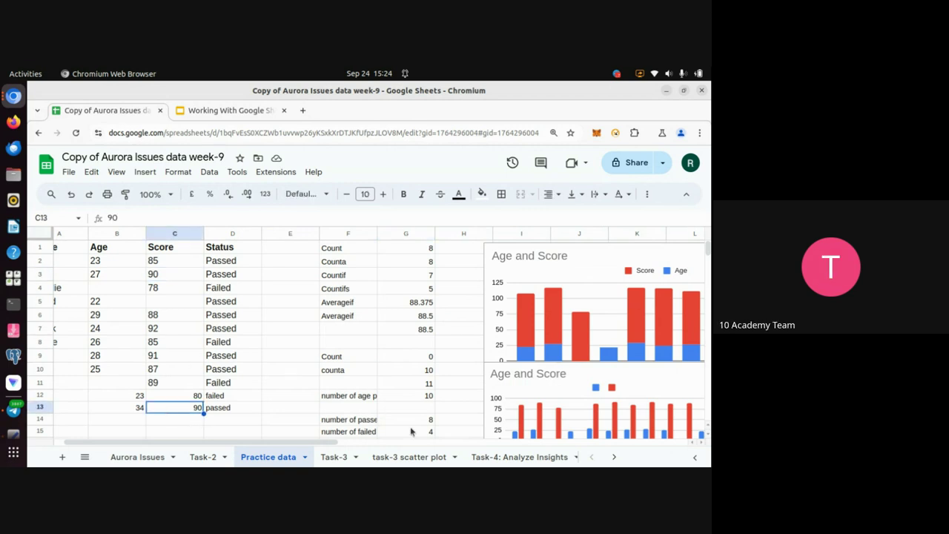
pyautogui.scroll(-3, 409, 428)
pyautogui.scroll(3, 371, 396)
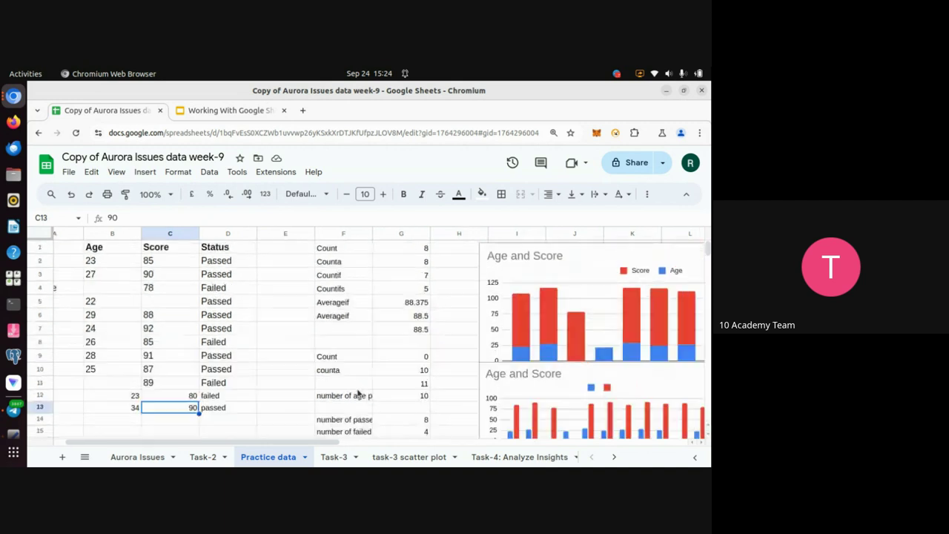
# Step: Remove the quotation marks around the 90 criterion in the COUNTIFS formula in G17
pyautogui.scroll(-2, 397, 382)
pyautogui.click(391, 393)
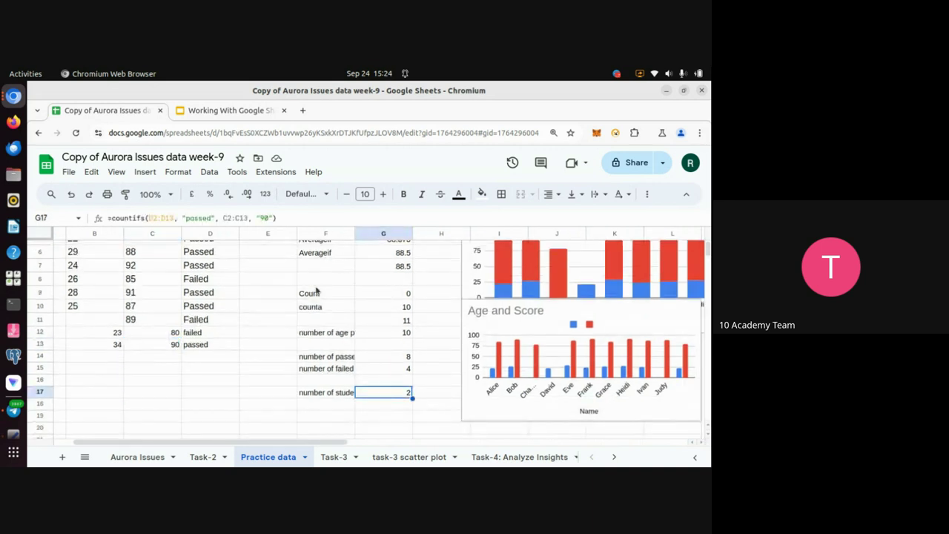
pyautogui.press('F2')
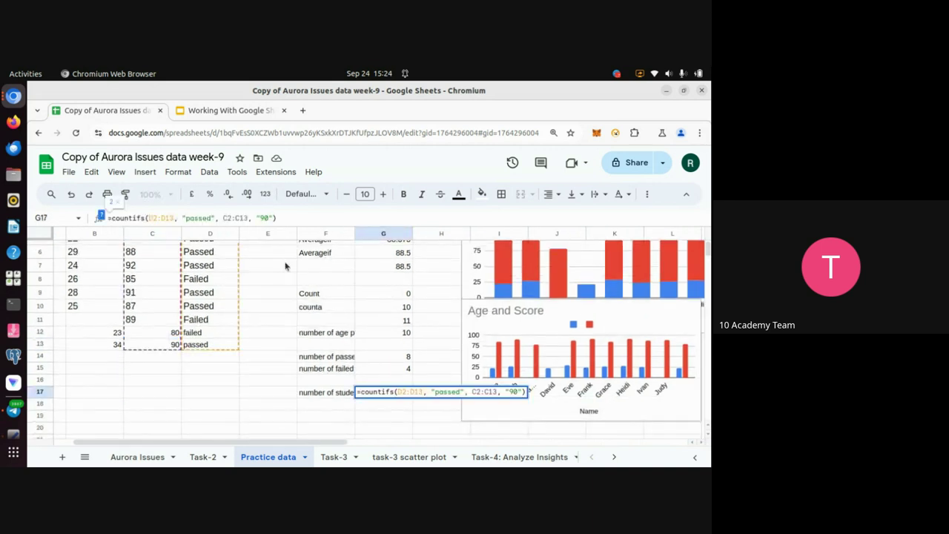
pyautogui.press('BackSpace')
pyautogui.write('"')
pyautogui.press('Return')
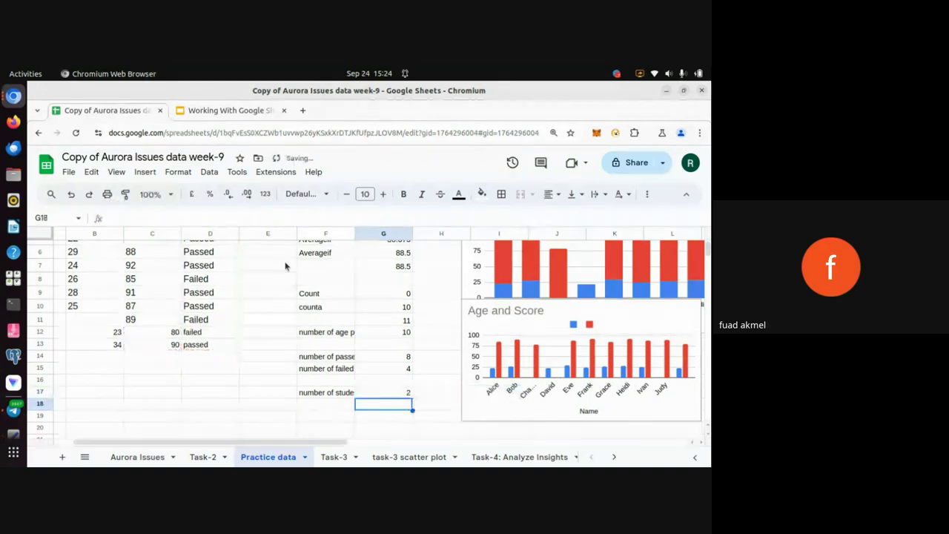
# Step: Put the 90 criterion of the COUNTIFS formula in G17 back in quotation marks and complete the formula
pyautogui.click(375, 398)
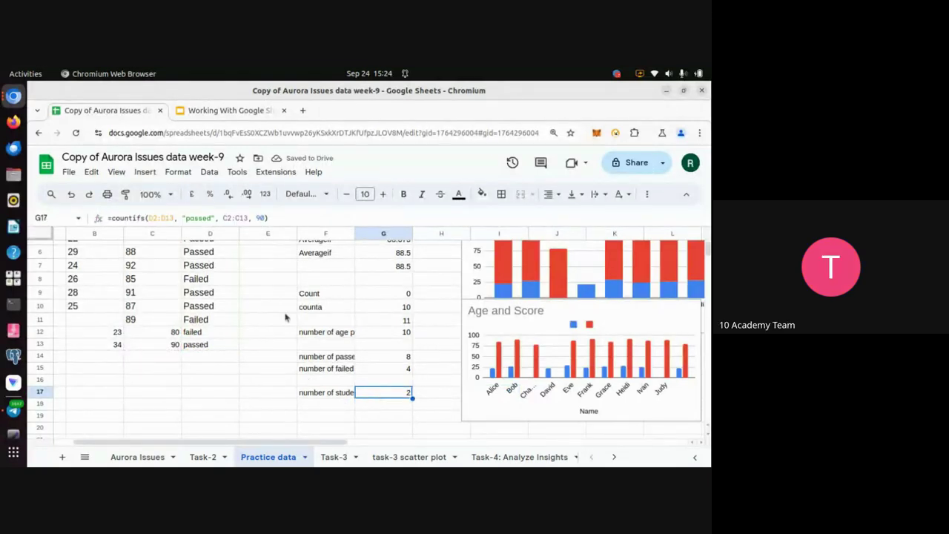
pyautogui.click(257, 218)
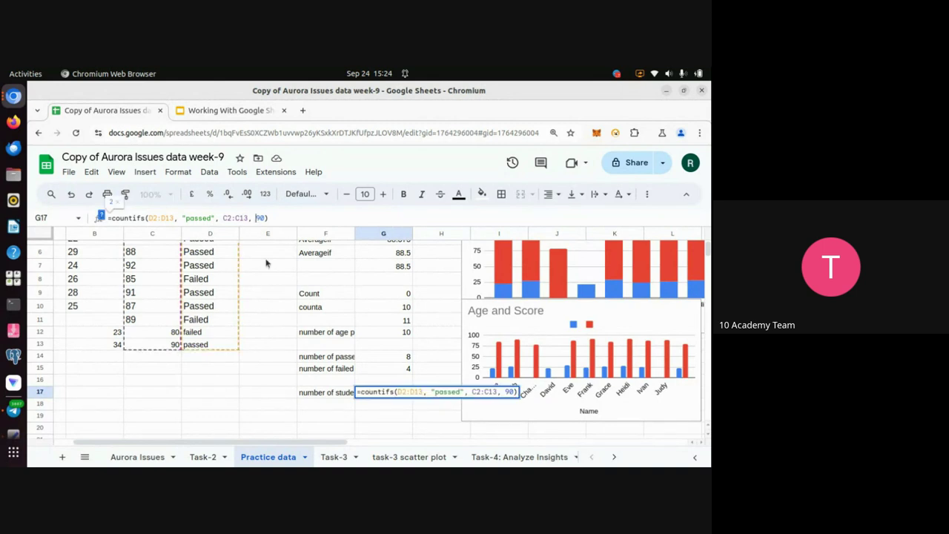
pyautogui.write('"')
pyautogui.press('Right')
pyautogui.write('"')
pyautogui.hotkey('alt', 'Tab')
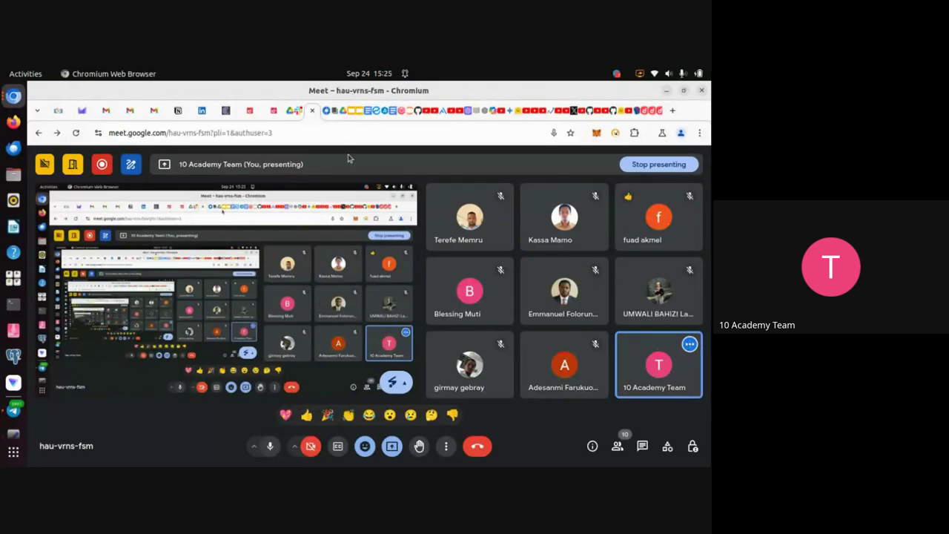
pyautogui.hotkey('alt', 'Tab')
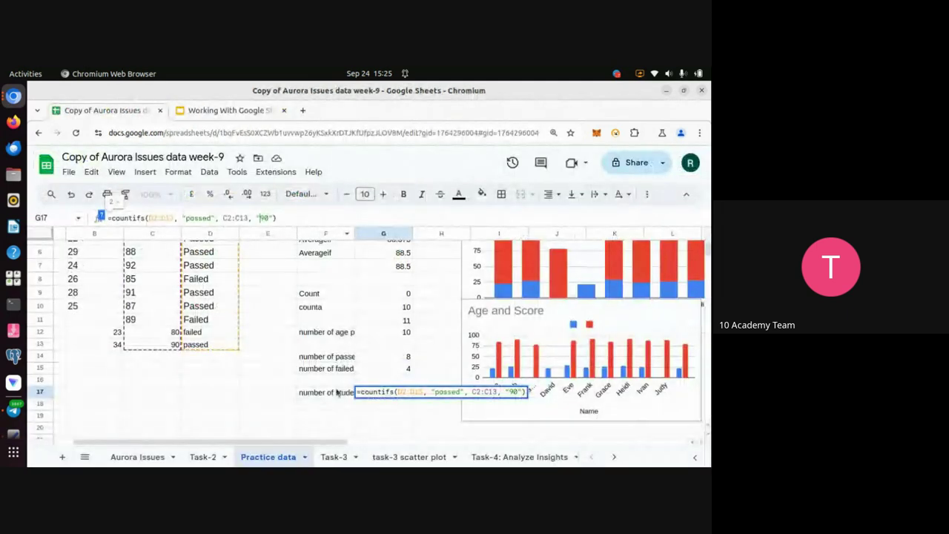
pyautogui.scroll(3, 314, 277)
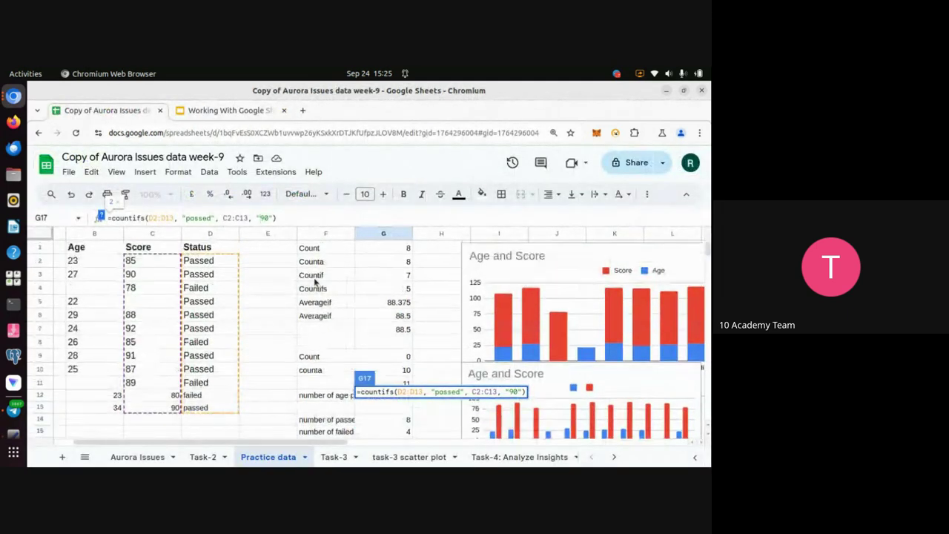
pyautogui.scroll(-1, 315, 282)
pyautogui.scroll(-1, 315, 282)
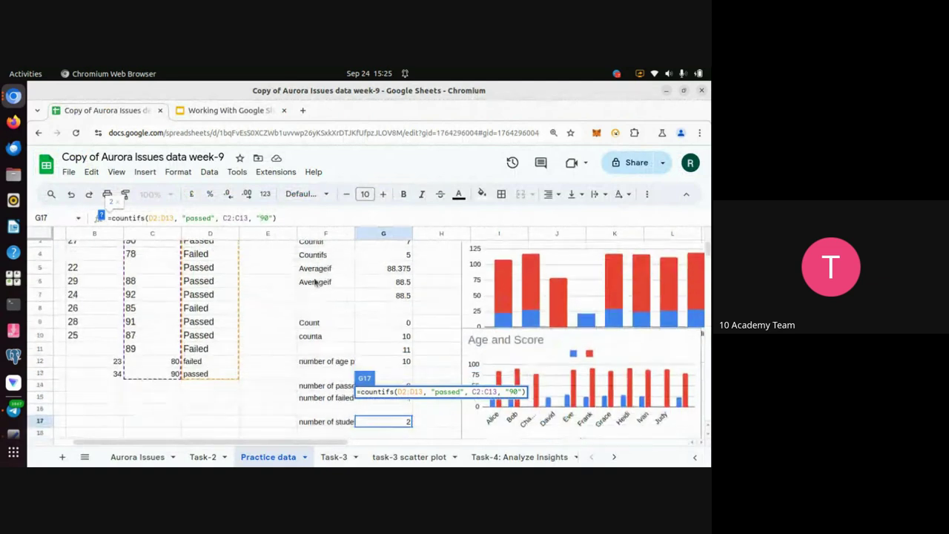
pyautogui.click(235, 422)
# Step: Highlight the Score column range C1:C13 and inspect the manual averaging formula in G7
pyautogui.scroll(2, 267, 391)
pyautogui.hscroll(-1, 267, 391)
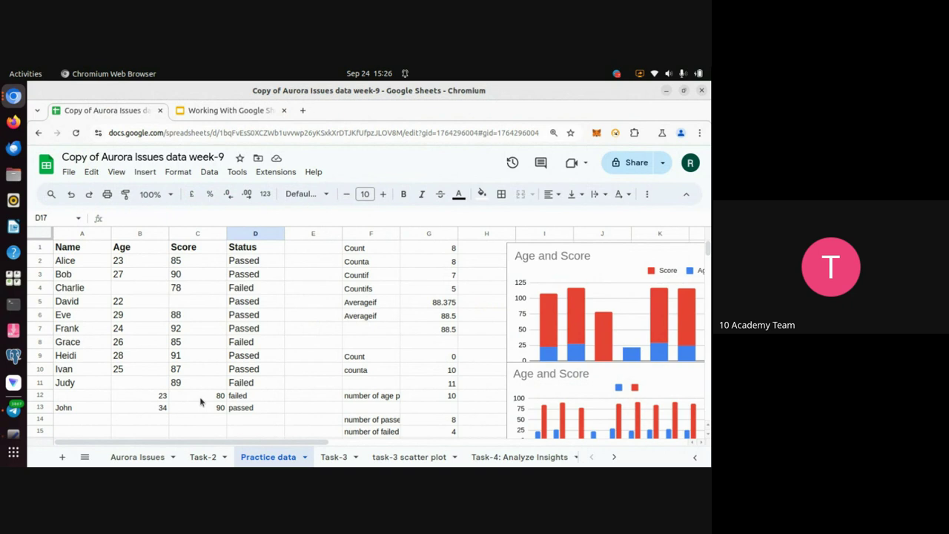
pyautogui.click(190, 250)
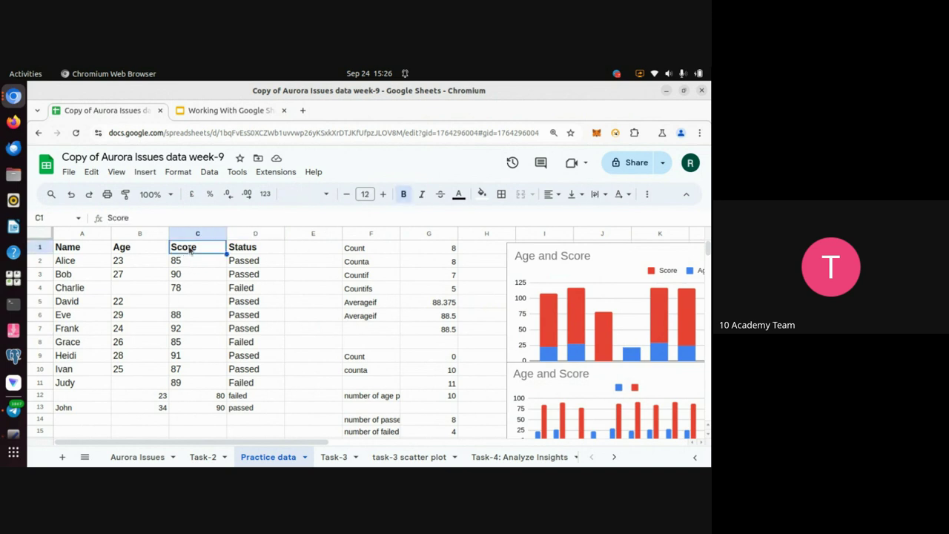
pyautogui.hotkey('shift', 'Down')
pyautogui.hotkey('shift', 'Down')
pyautogui.hotkey('shift', 'Down')
pyautogui.hotkey('shift', 'Down')
pyautogui.hotkey('shift', 'Down')
pyautogui.hotkey('shift', 'Down')
pyautogui.hotkey('shift', 'Down')
pyautogui.hotkey('shift', 'Down')
pyautogui.hotkey('shift', 'Down')
pyautogui.hotkey('shift', 'Down')
pyautogui.hotkey('shift', 'Down')
pyautogui.hotkey('shift', 'Down')
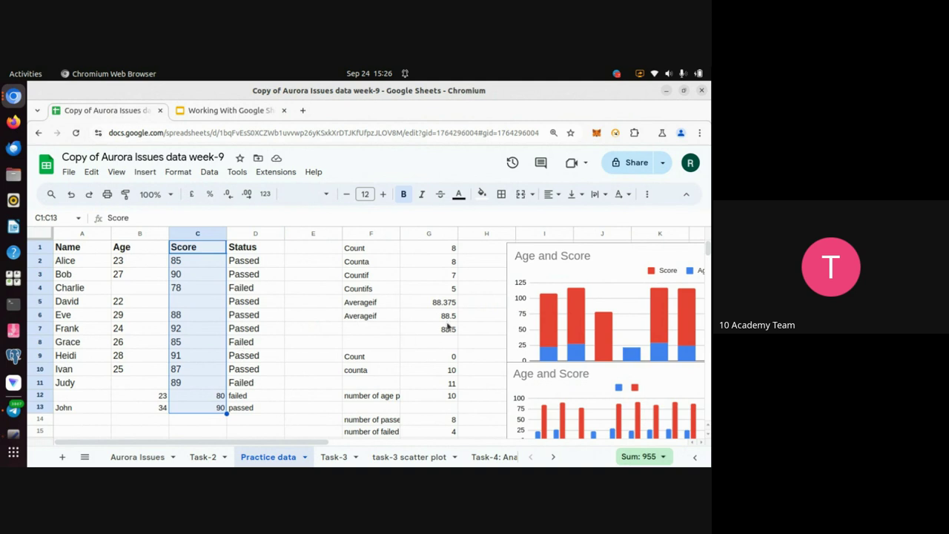
pyautogui.click(448, 329)
pyautogui.doubleClick(446, 330)
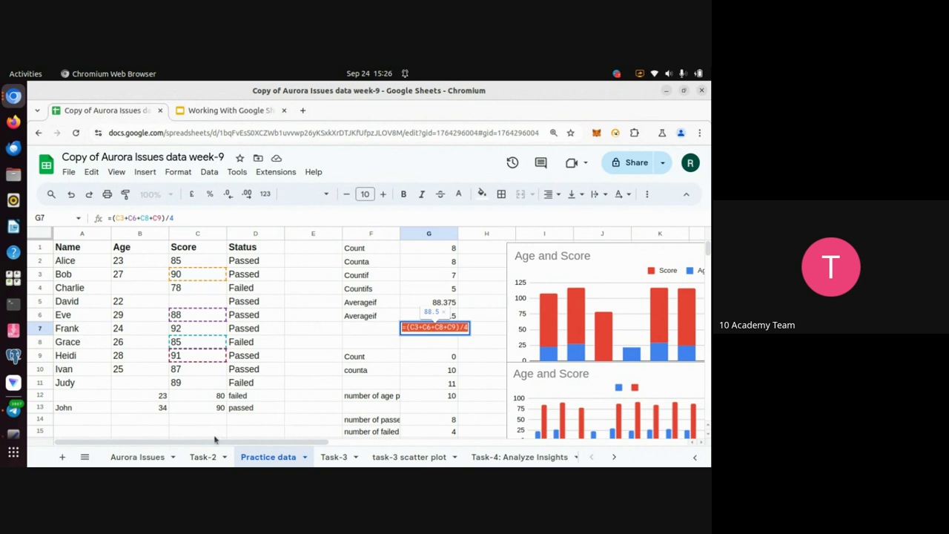
# Step: Total the scores in C15 with the suggested formula =SUM(C2:C13) and open it to show its range
pyautogui.click(187, 434)
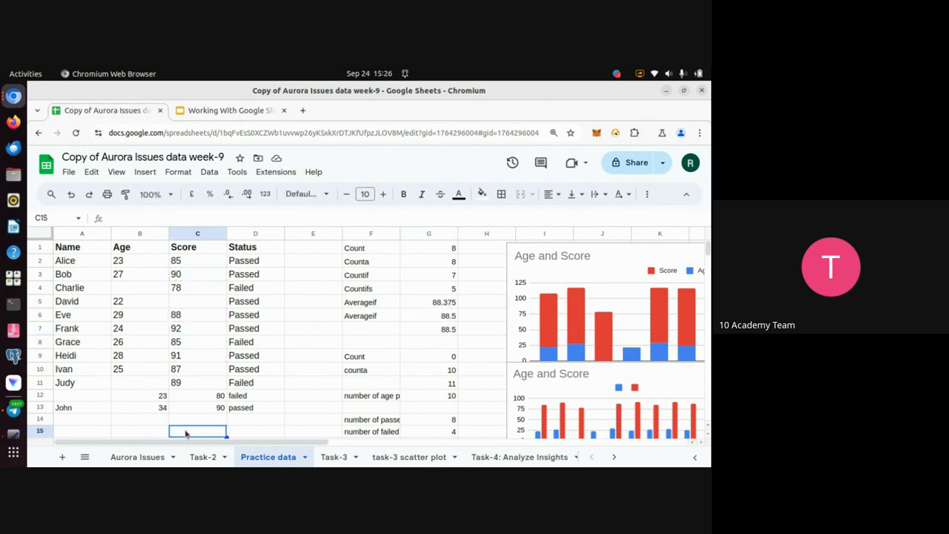
pyautogui.write('=')
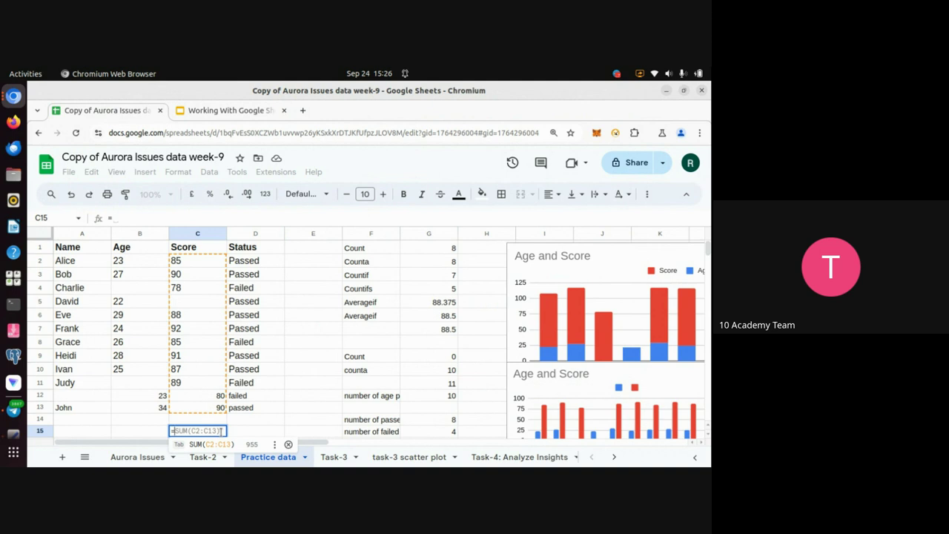
pyautogui.press('Tab')
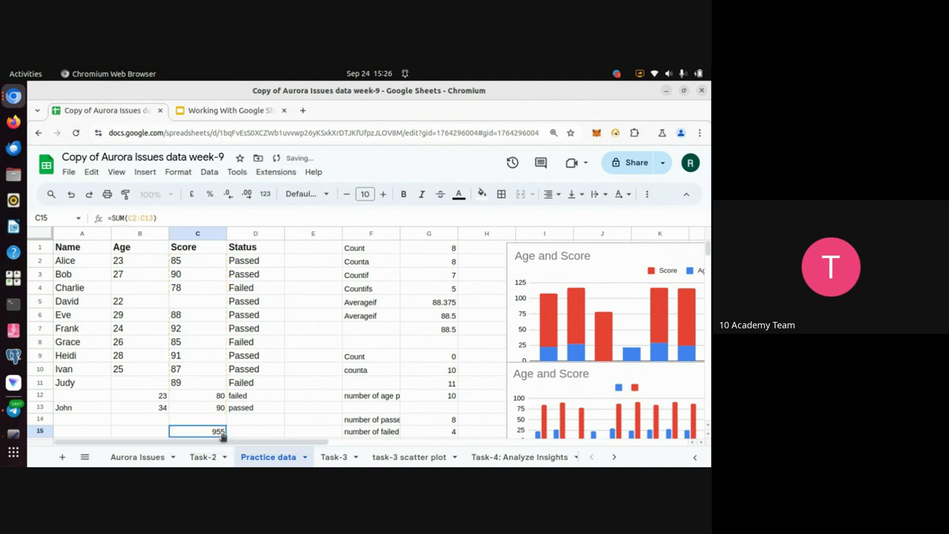
pyautogui.doubleClick(217, 435)
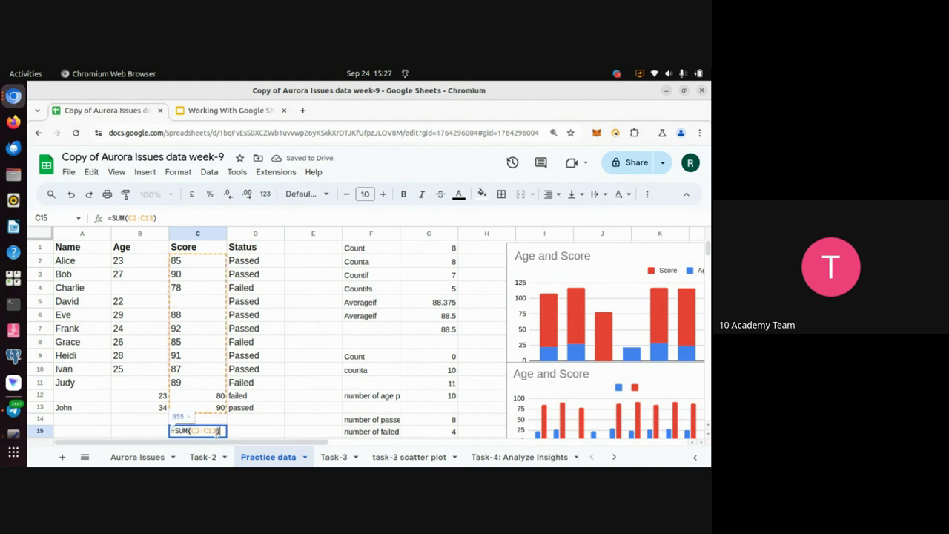
# Step: Label cell B15 "sum" and cell B16 "average"
pyautogui.click(155, 433)
pyautogui.write('sum,')
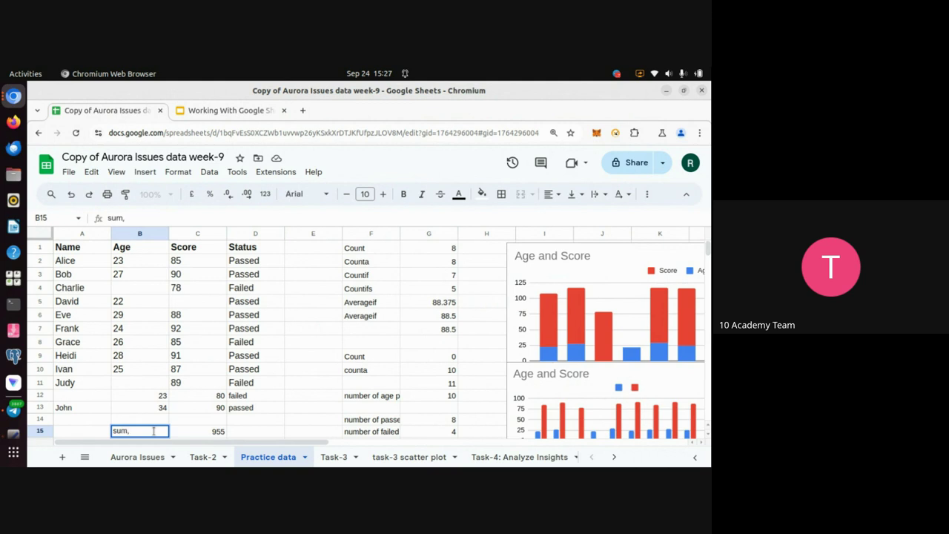
pyautogui.press('BackSpace')
pyautogui.press('Return')
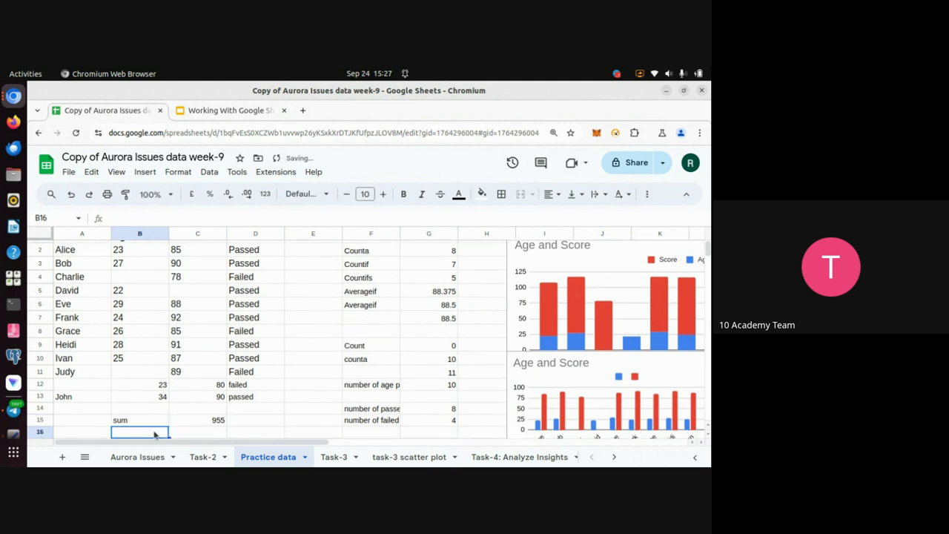
pyautogui.write('aver')
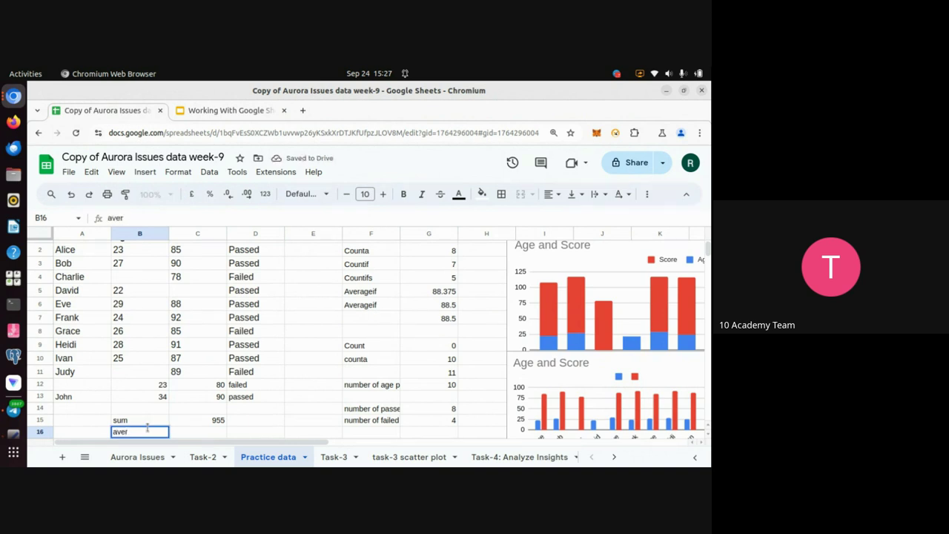
pyautogui.write('age')
pyautogui.press('Return')
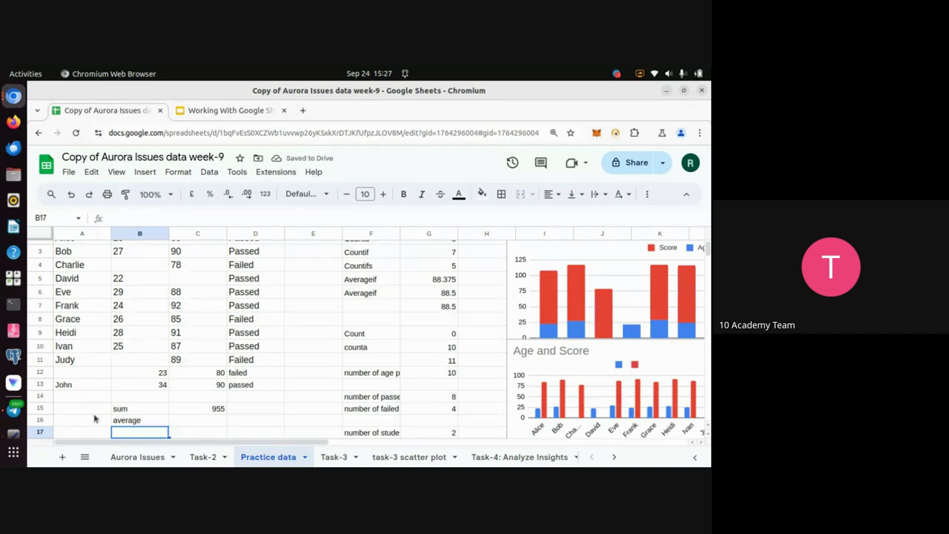
# Step: Start a manual average formula in C16 that divides the score total in C15
pyautogui.click(205, 419)
pyautogui.write('=')
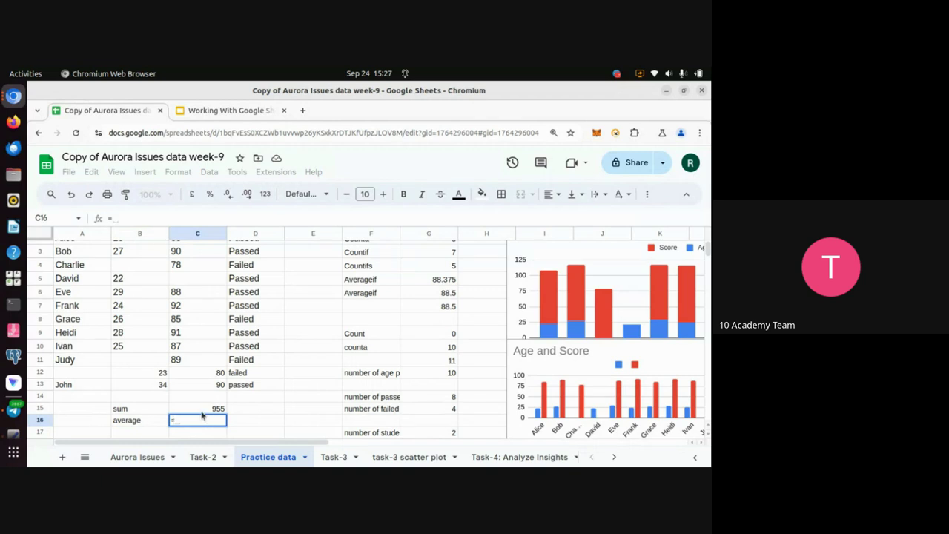
pyautogui.click(213, 410)
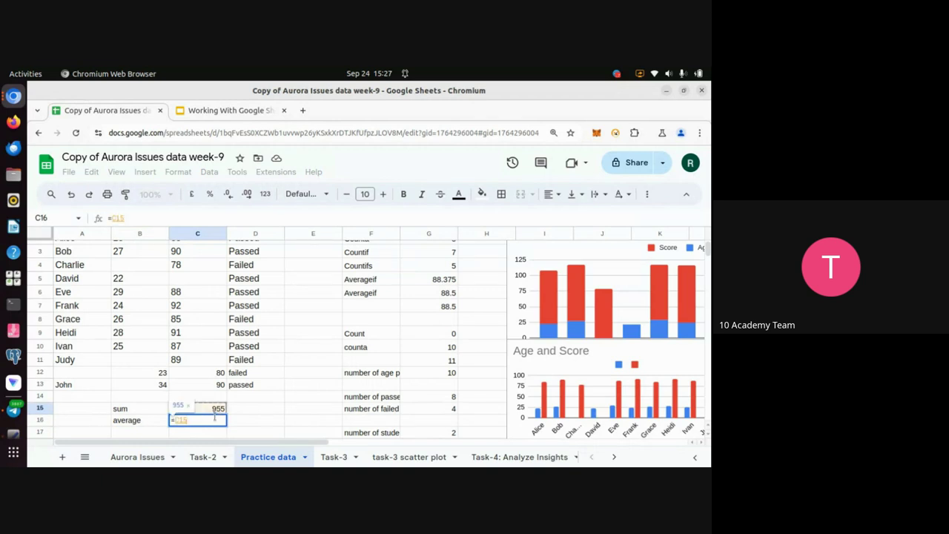
pyautogui.write('/')
pyautogui.scroll(1, 219, 374)
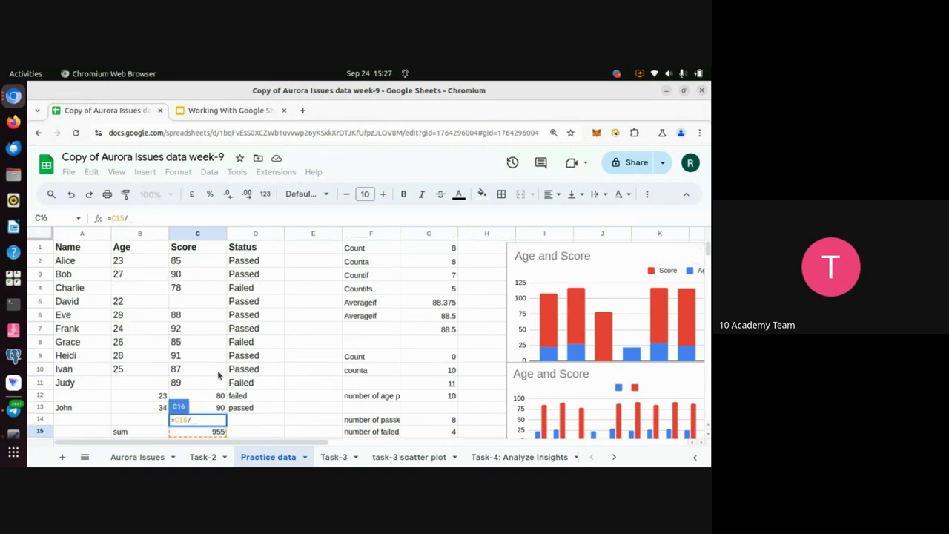
pyautogui.scroll(-3, 219, 374)
pyautogui.scroll(2, 218, 374)
pyautogui.scroll(2, 217, 374)
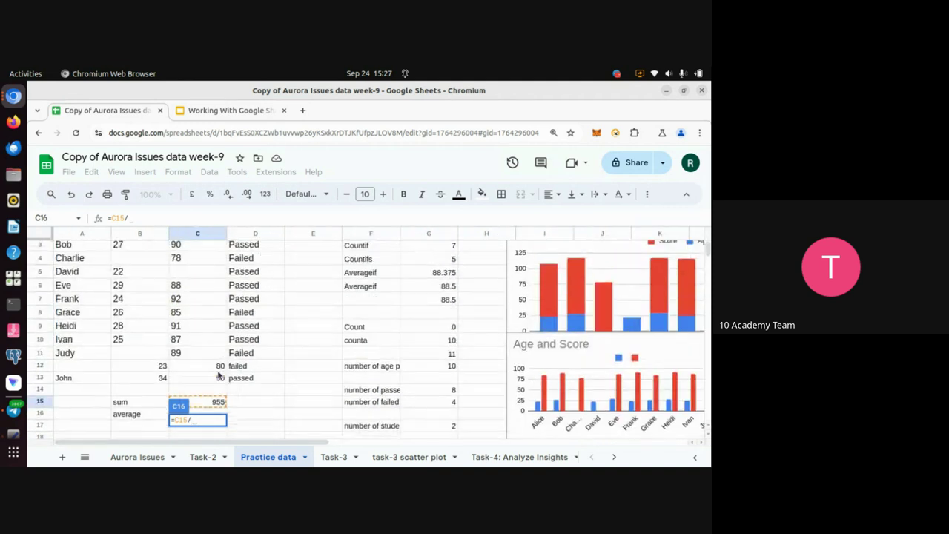
pyautogui.scroll(2, 217, 375)
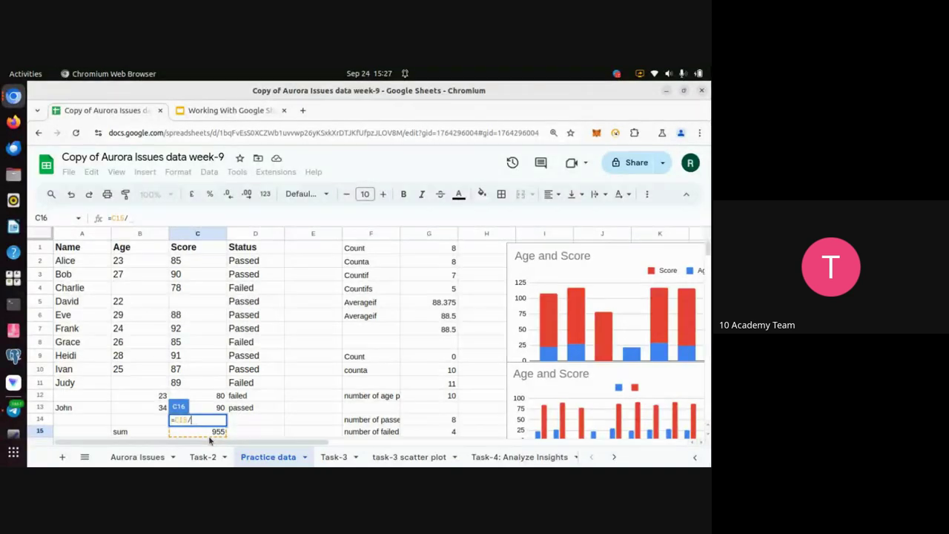
# Step: Complete the C16 formula as =C15/count(C2:C13), using the count of the scores as the divisor
pyautogui.write('count')
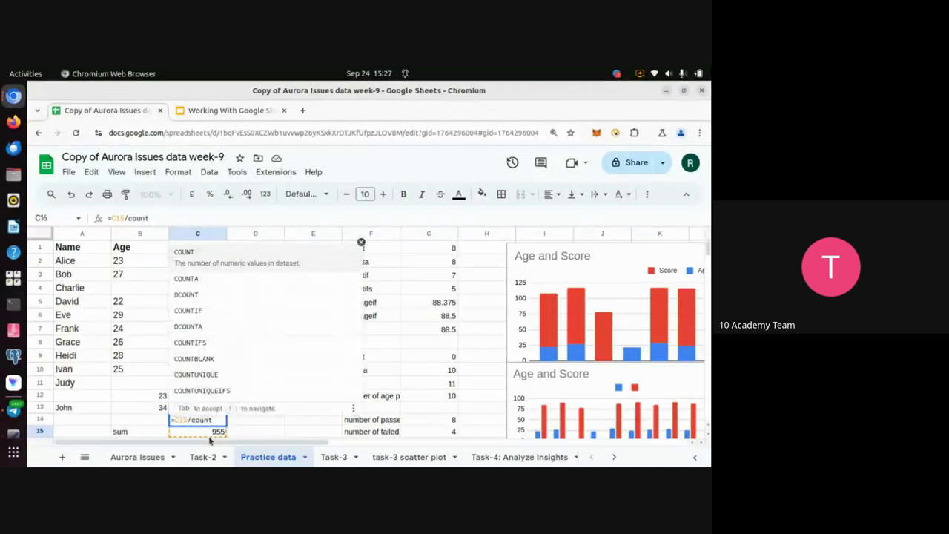
pyautogui.write('(')
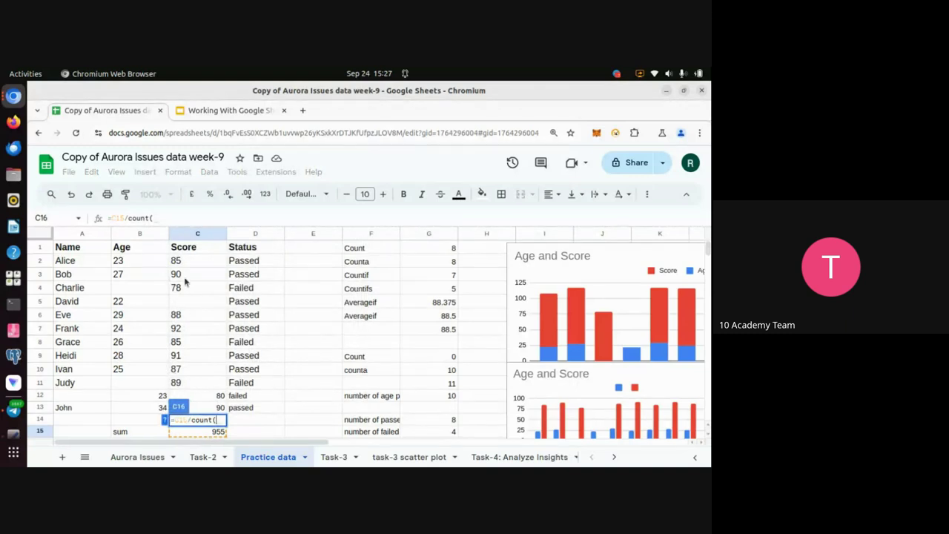
pyautogui.click(207, 264)
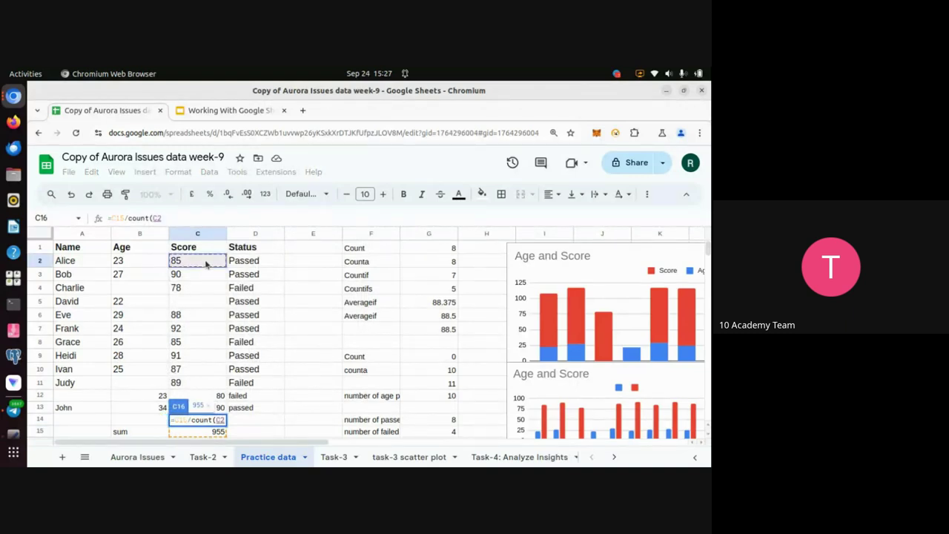
pyautogui.hotkey('shift', 'Down')
pyautogui.hotkey('shift', 'Down')
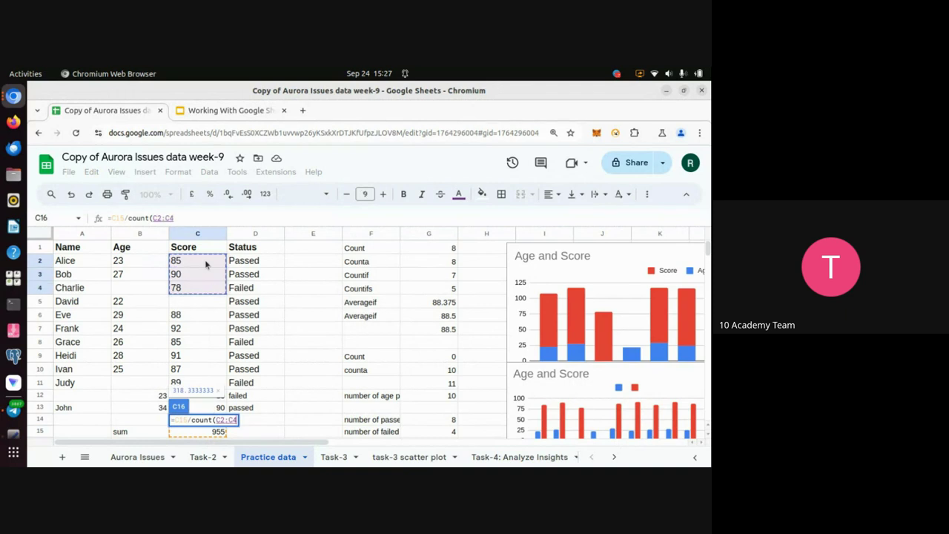
pyautogui.hotkey('shift', 'Down')
pyautogui.hotkey('shift', 'Down')
pyautogui.hotkey('shift', 'Down')
pyautogui.hotkey('shift', 'Down')
pyautogui.hotkey('shift', 'Down')
pyautogui.hotkey('shift', 'Down')
pyautogui.hotkey('shift', 'Down')
pyautogui.hotkey('shift', 'Down')
pyautogui.hotkey('shift', 'Down')
pyautogui.hotkey('shift', 'Down')
pyautogui.hotkey('shift', 'Down')
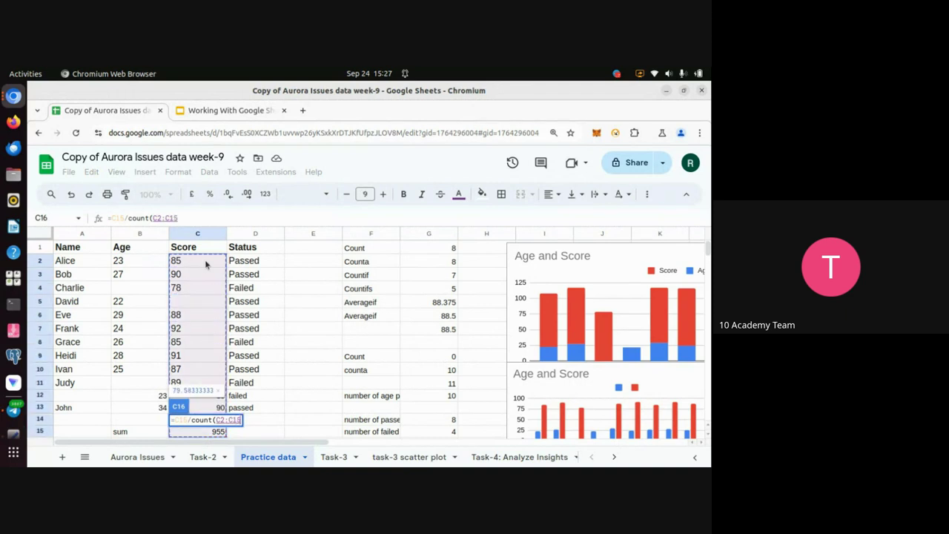
pyautogui.hotkey('shift', 'Up')
pyautogui.hotkey('shift', 'Up')
pyautogui.write(')')
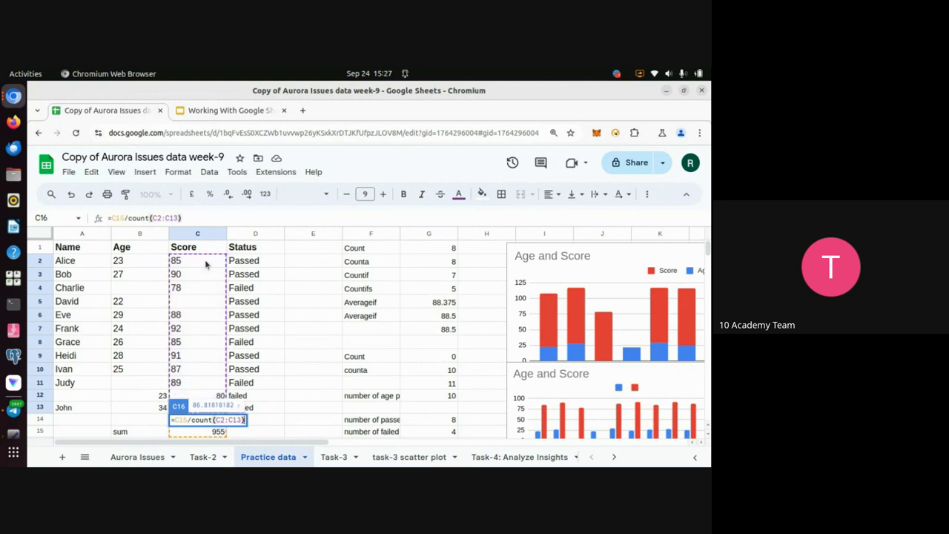
pyautogui.press('Return')
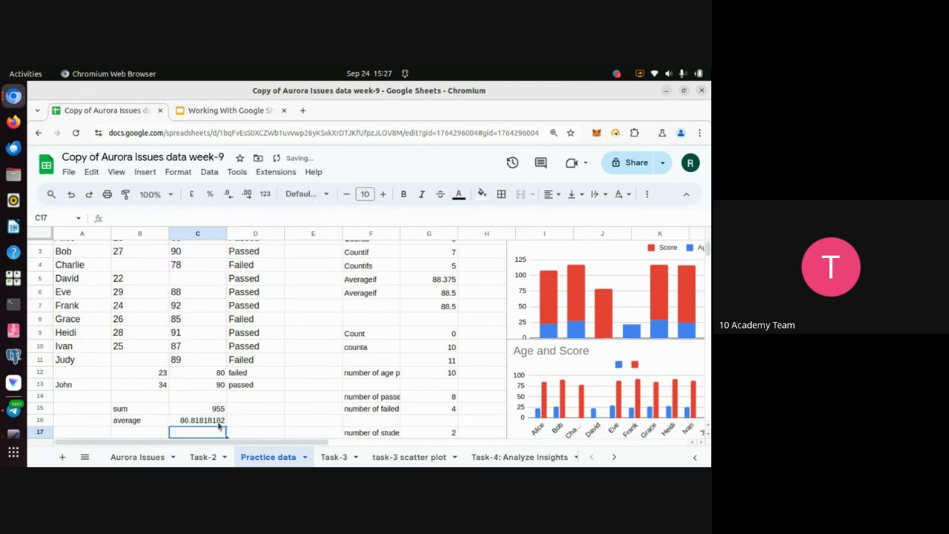
# Step: Select the "average" label cell B16 beside the calculated average
pyautogui.scroll(-3, 284, 383)
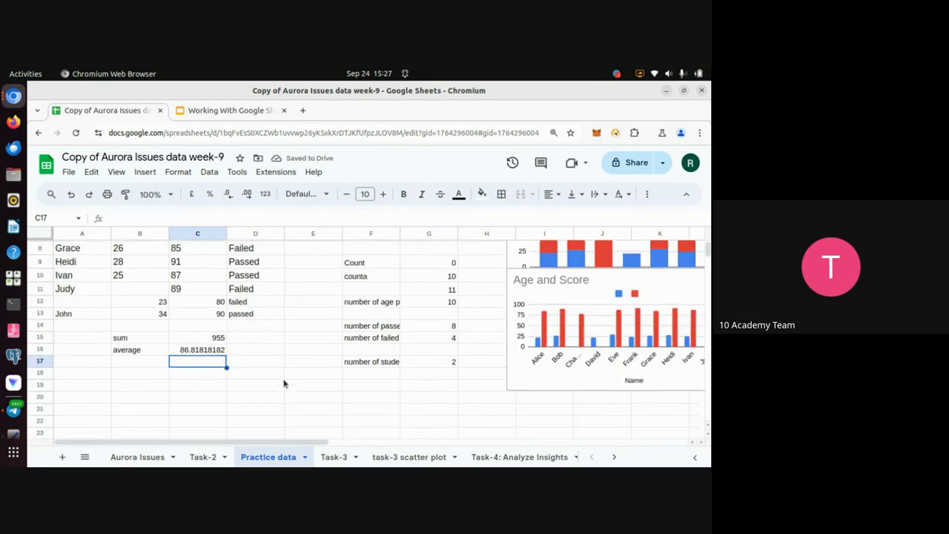
pyautogui.scroll(2, 284, 382)
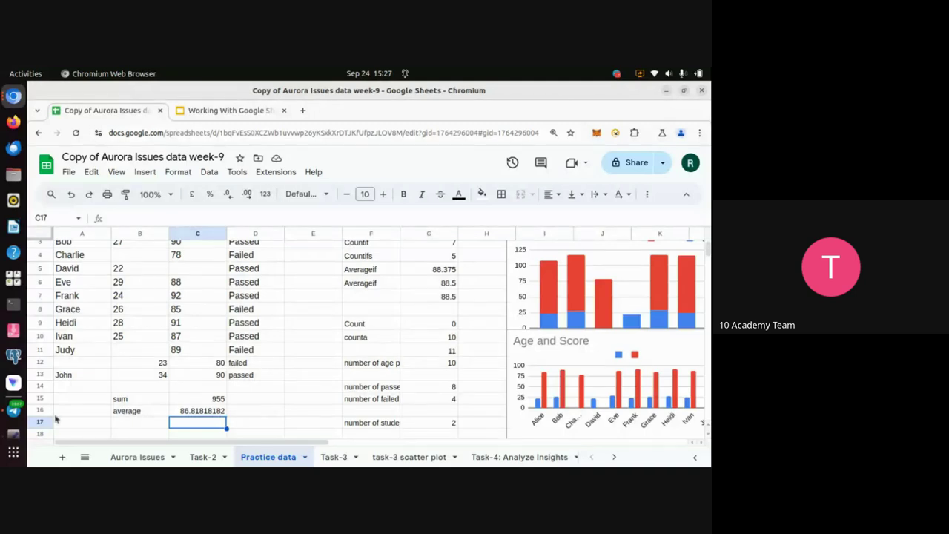
pyautogui.click(124, 415)
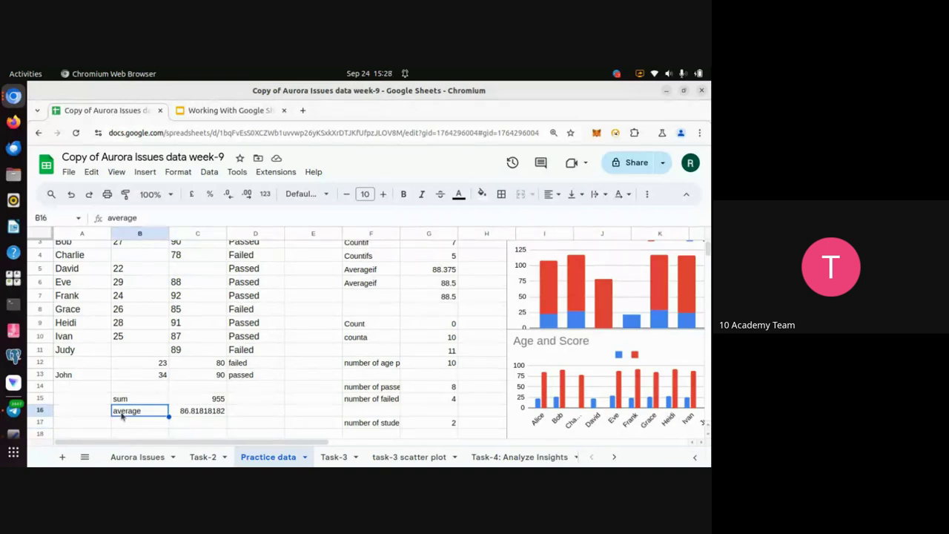
# Step: Relabel cell B16 as "count" and replace the content of C16 with =count(c2:c13)
pyautogui.write('count')
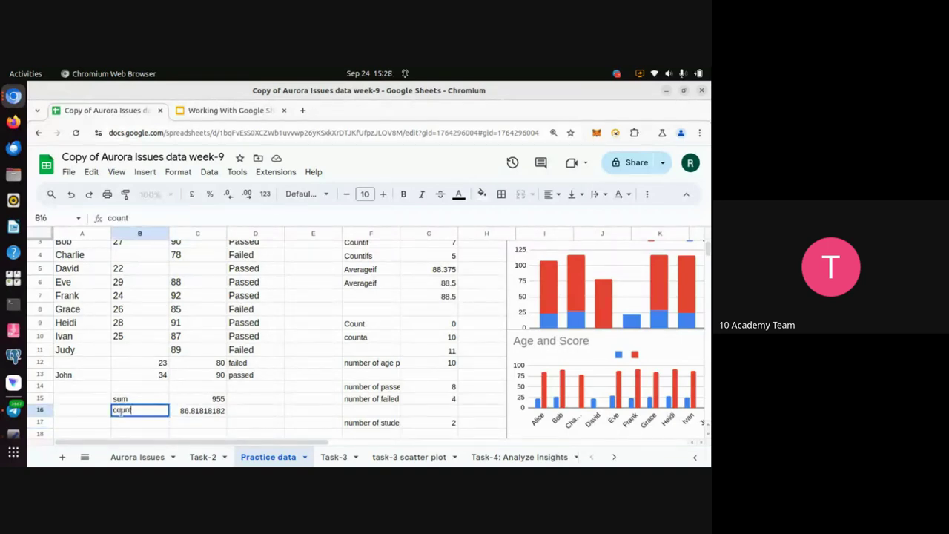
pyautogui.press('Return')
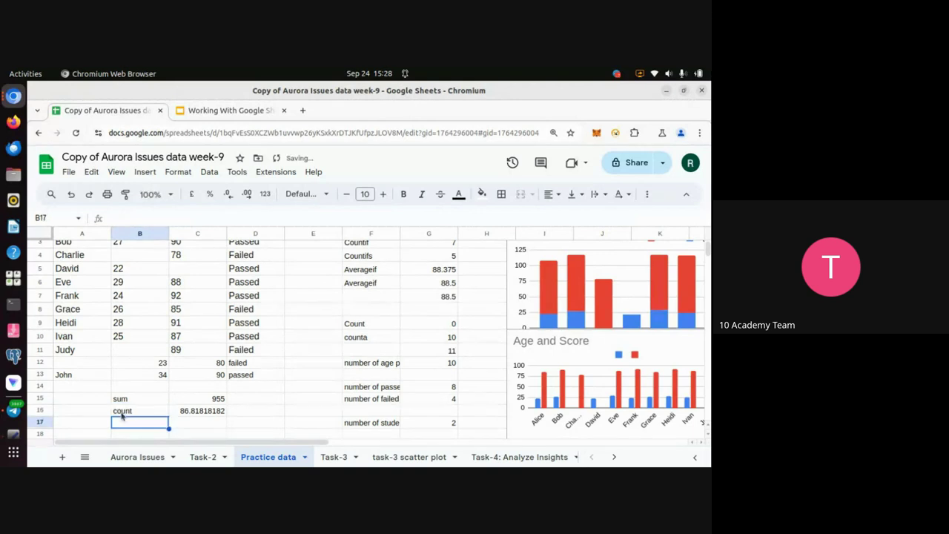
pyautogui.click(208, 412)
pyautogui.press('Delete')
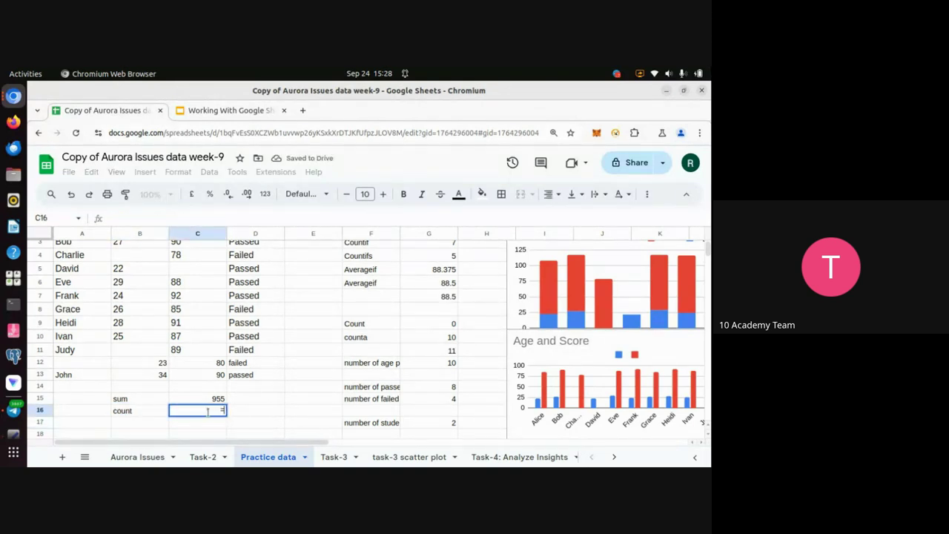
pyautogui.write('=count(')
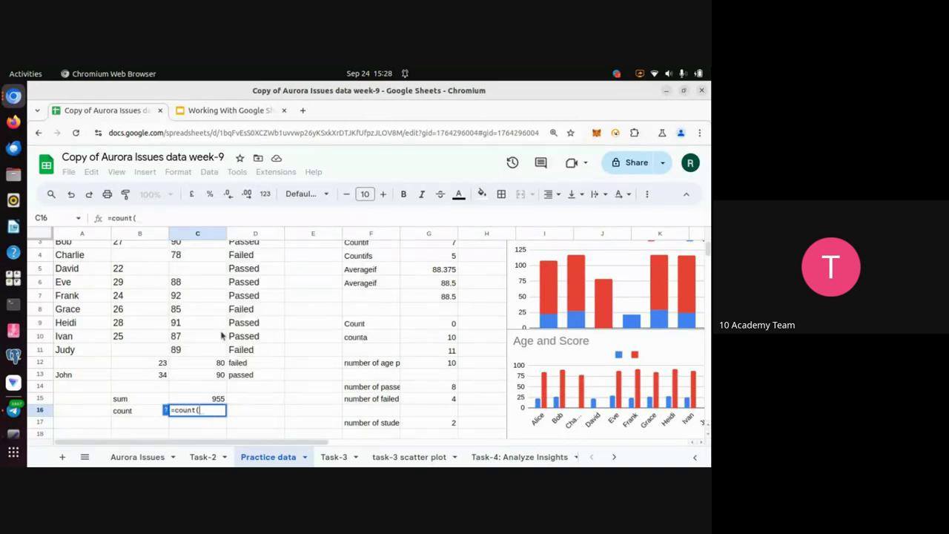
pyautogui.write('c2:c')
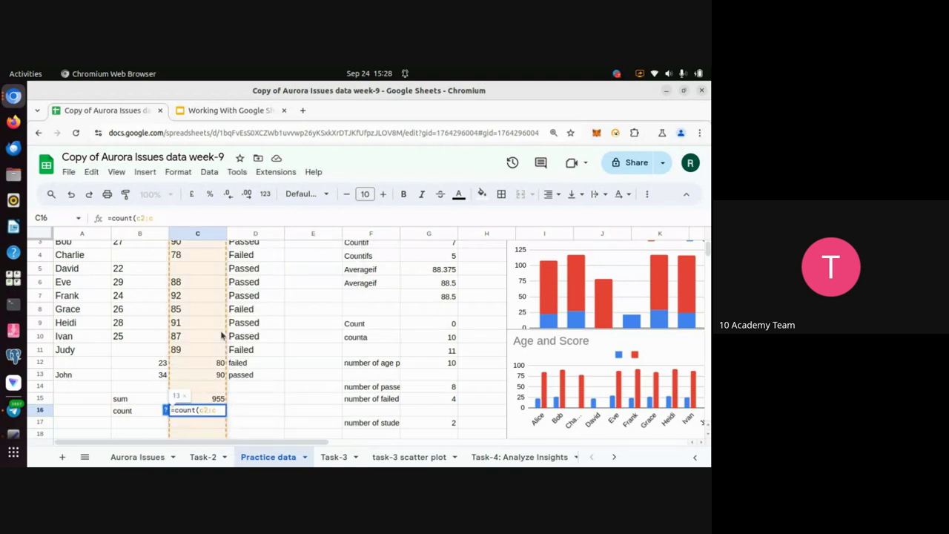
pyautogui.write('13')
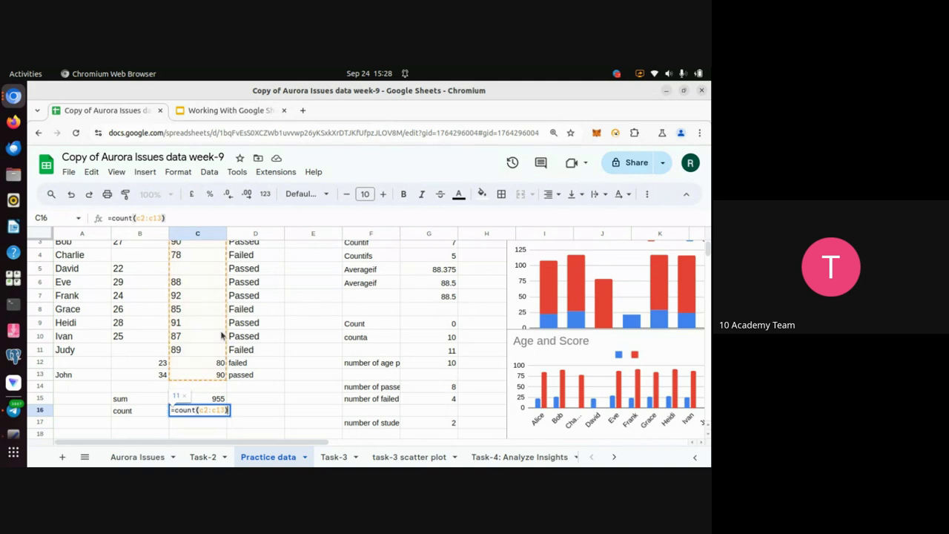
pyautogui.press('Return')
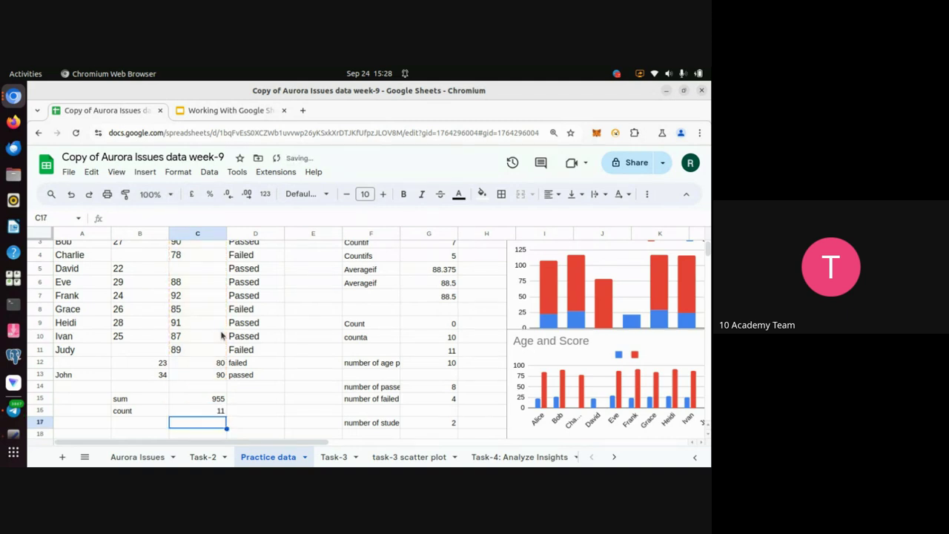
# Step: Enter the label "averarge" in cell B17, below the count label
pyautogui.click(135, 422)
pyautogui.write('avereif')
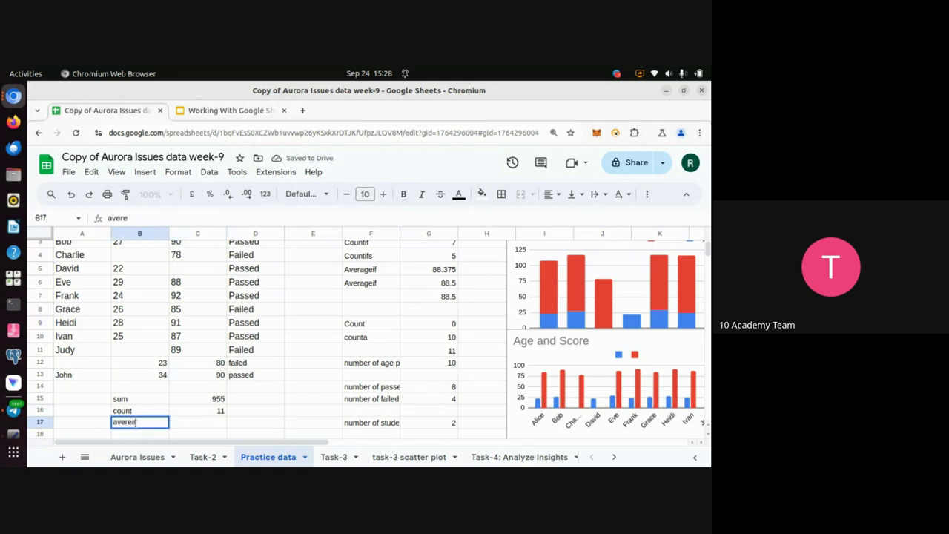
pyautogui.press('BackSpace')
pyautogui.write('arge')
pyautogui.press('Return')
# Step: Calculate the average score manually in C17 by dividing the sum by the count with =C15/C16
pyautogui.click(200, 421)
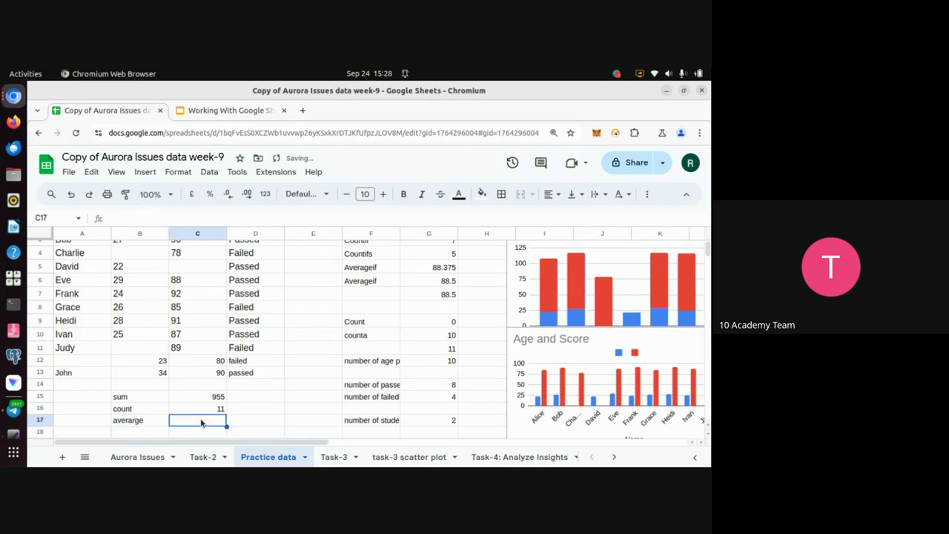
pyautogui.write('=')
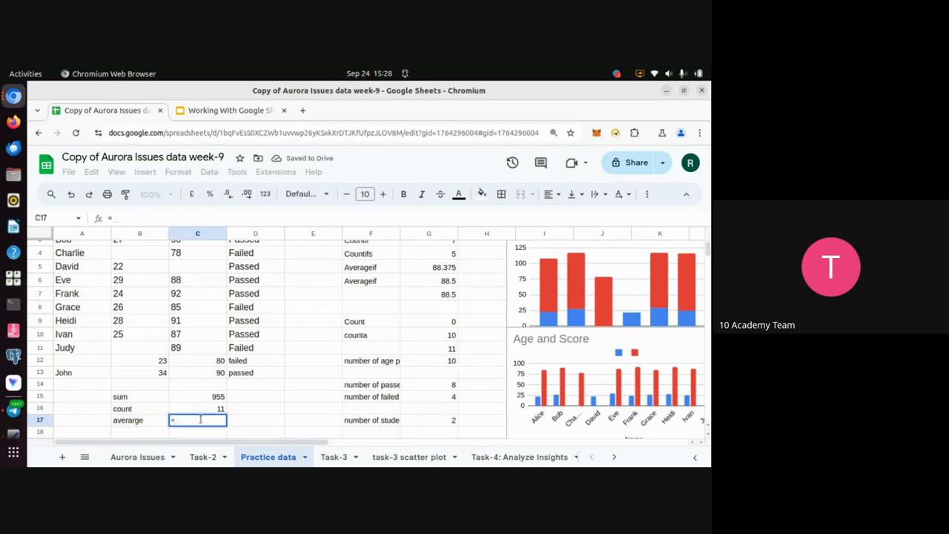
pyautogui.click(192, 399)
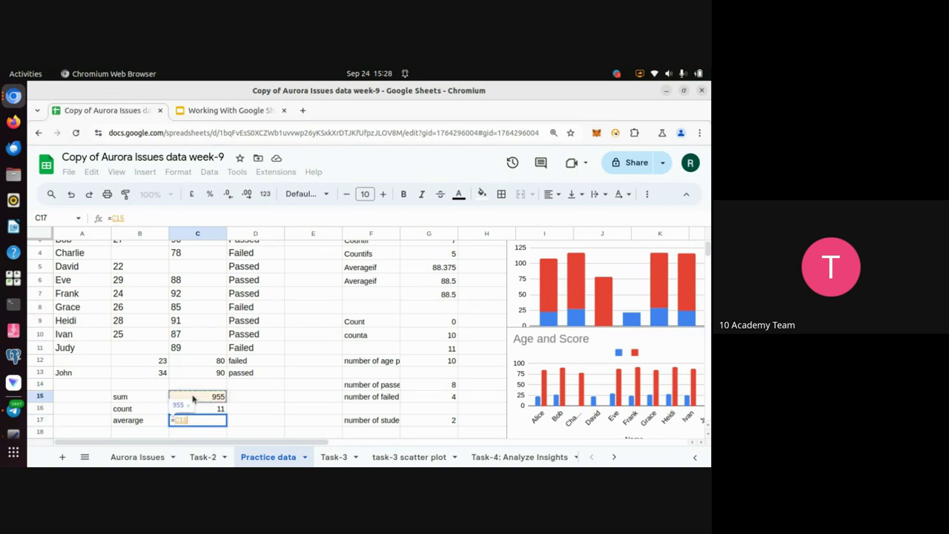
pyautogui.write('/')
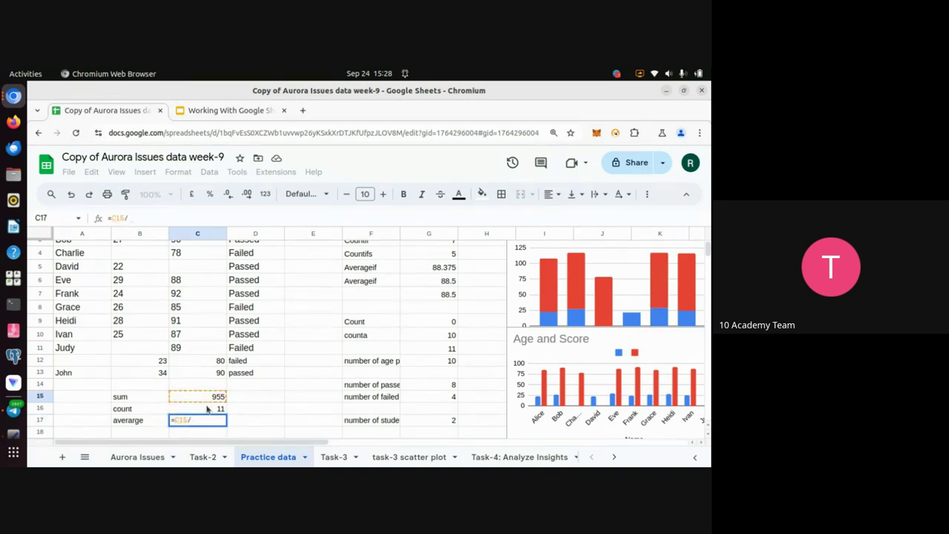
pyautogui.click(207, 408)
pyautogui.press('Return')
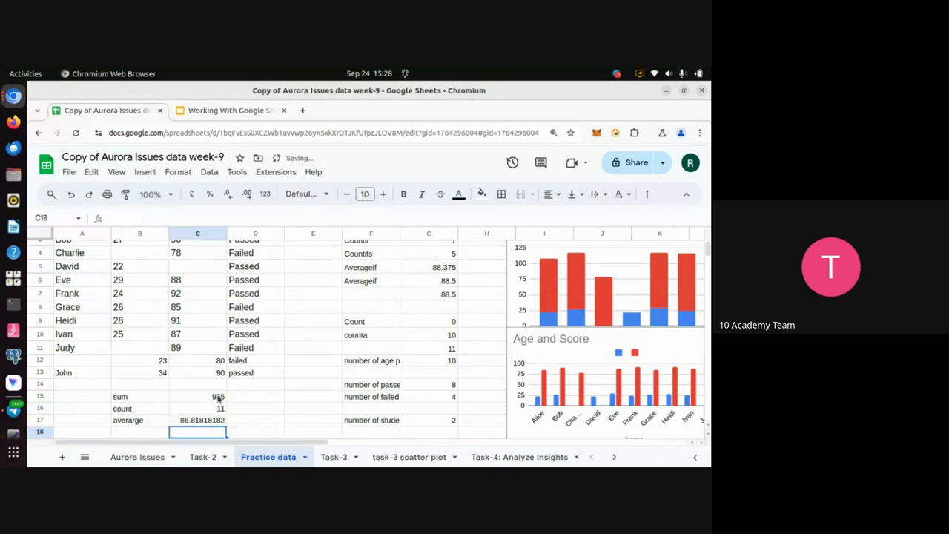
pyautogui.scroll(-3, 238, 389)
pyautogui.scroll(3, 238, 388)
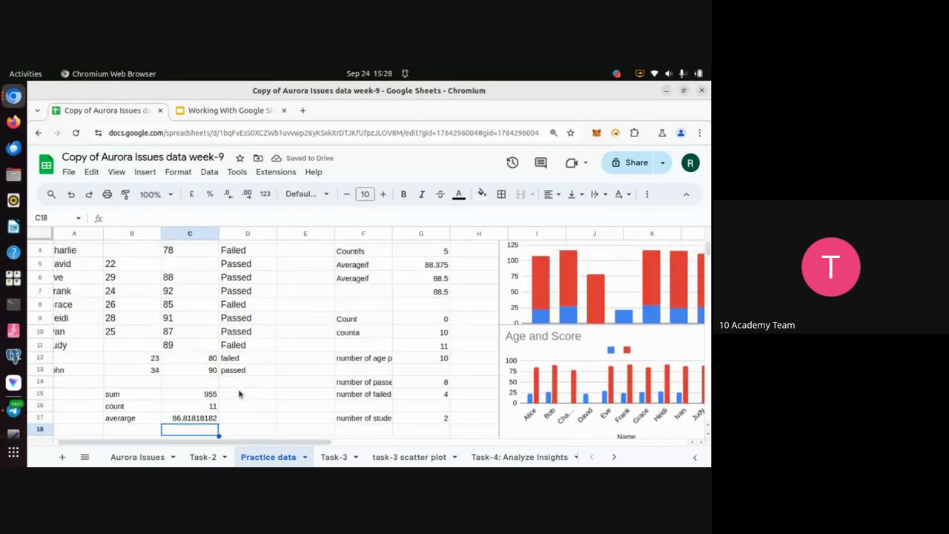
pyautogui.scroll(-2, 239, 394)
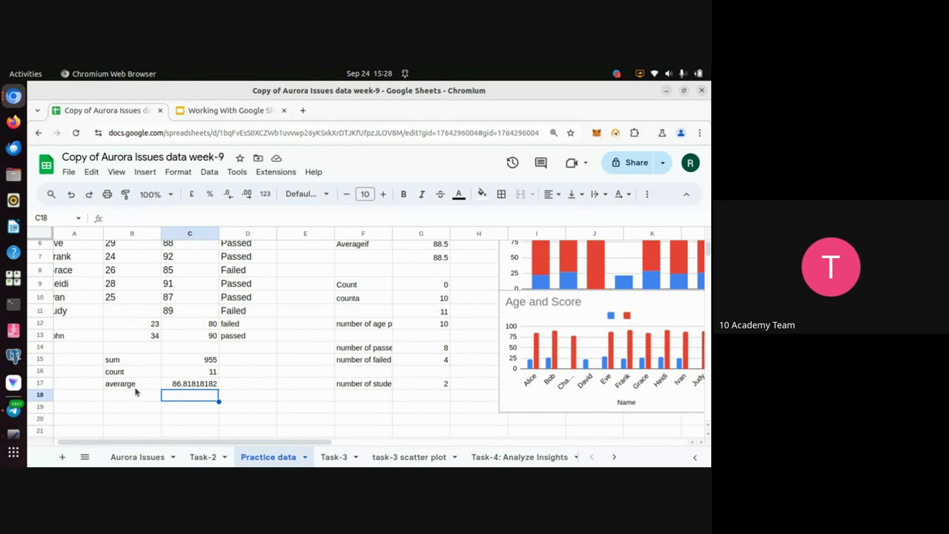
pyautogui.hotkey('alt', 'Tab')
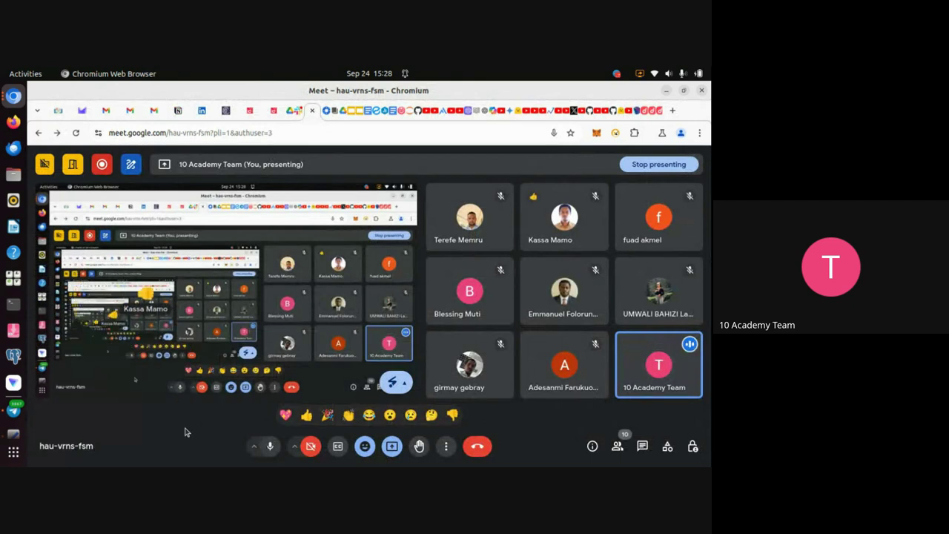
pyautogui.hotkey('alt', 'Tab')
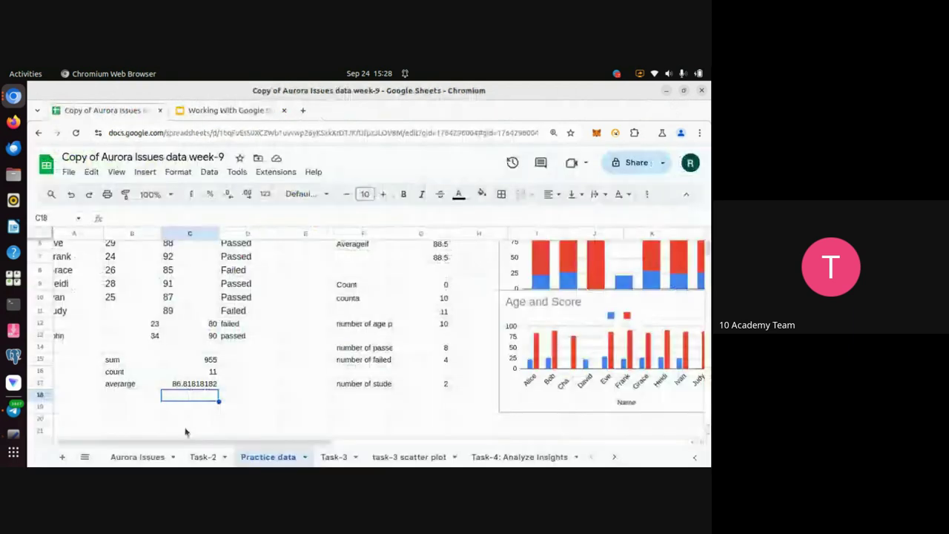
# Step: Calculate the average score in C18 with the built-in function as =AVERAGE(c2:c13)
pyautogui.click(127, 399)
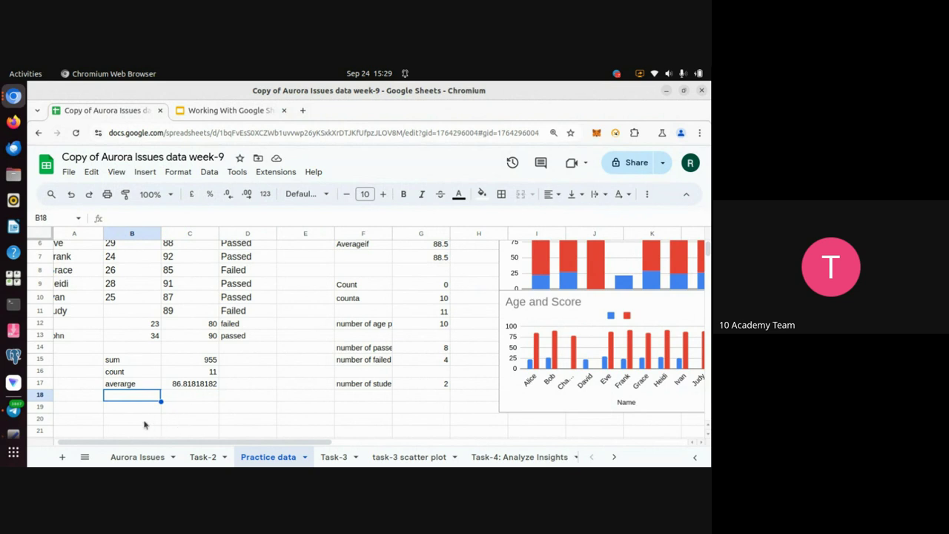
pyautogui.click(173, 401)
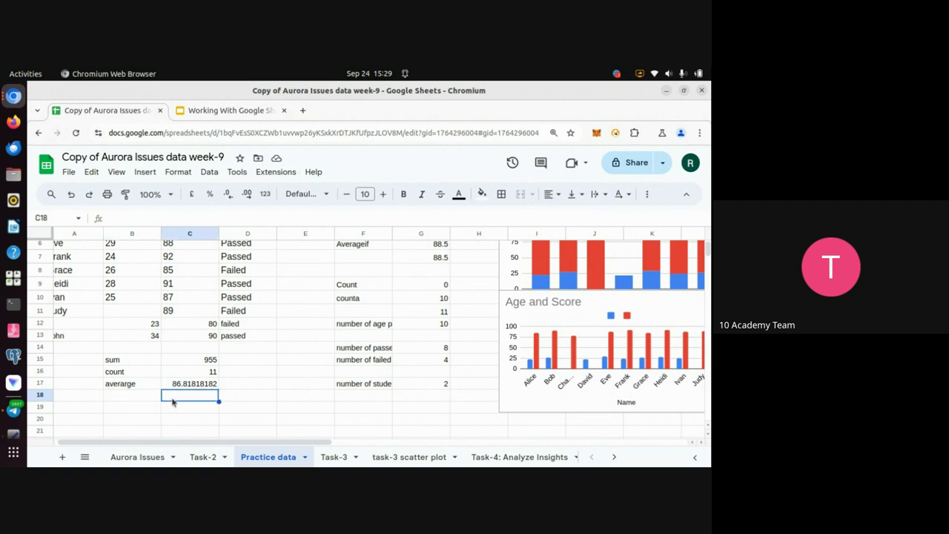
pyautogui.write('=avar')
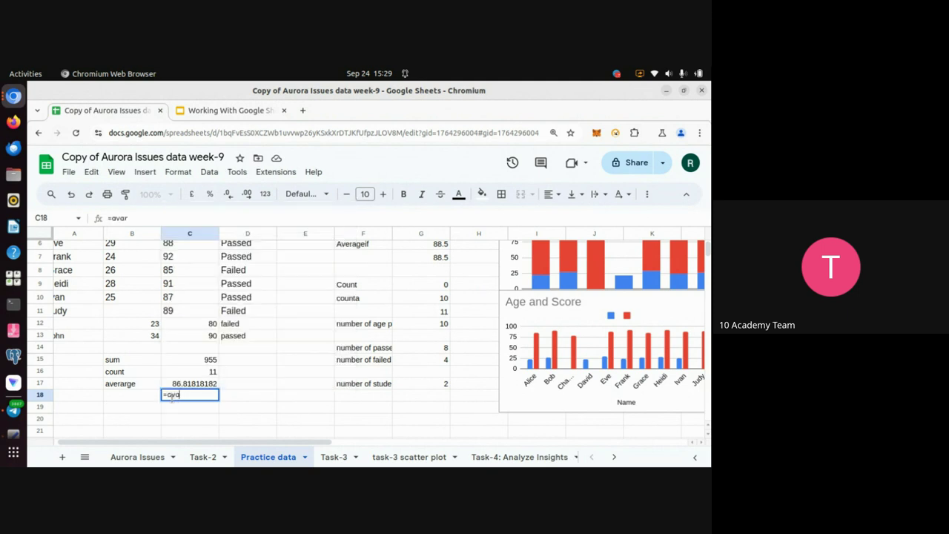
pyautogui.press('BackSpace')
pyautogui.press('BackSpace')
pyautogui.write('erag')
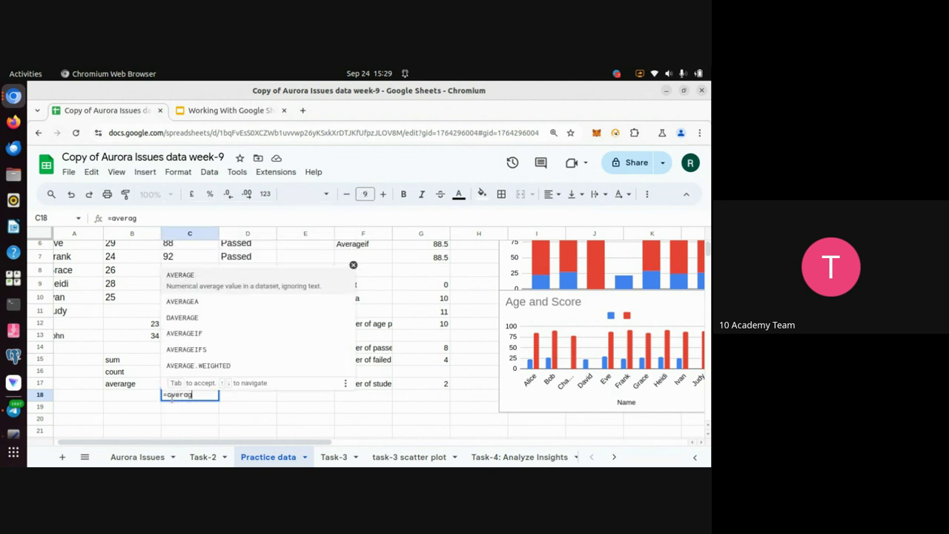
pyautogui.click(195, 281)
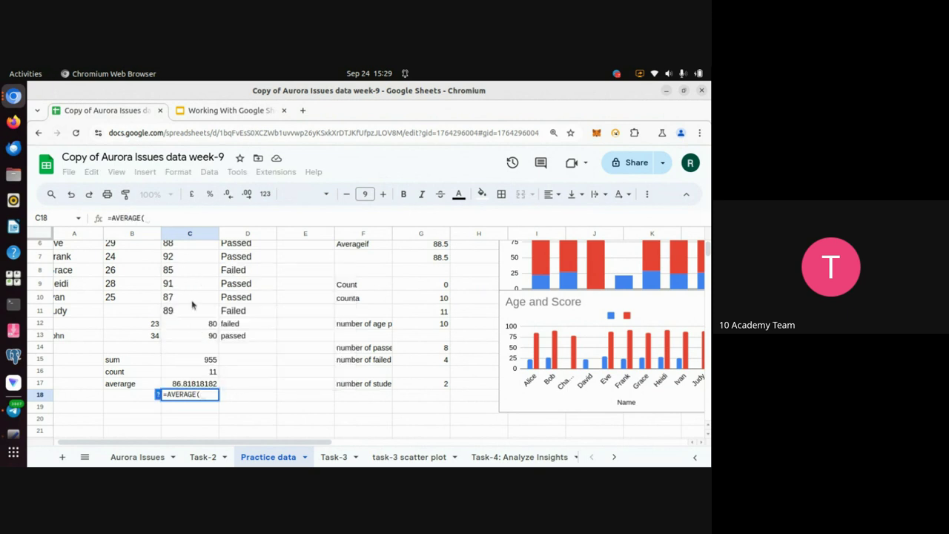
pyautogui.write('c')
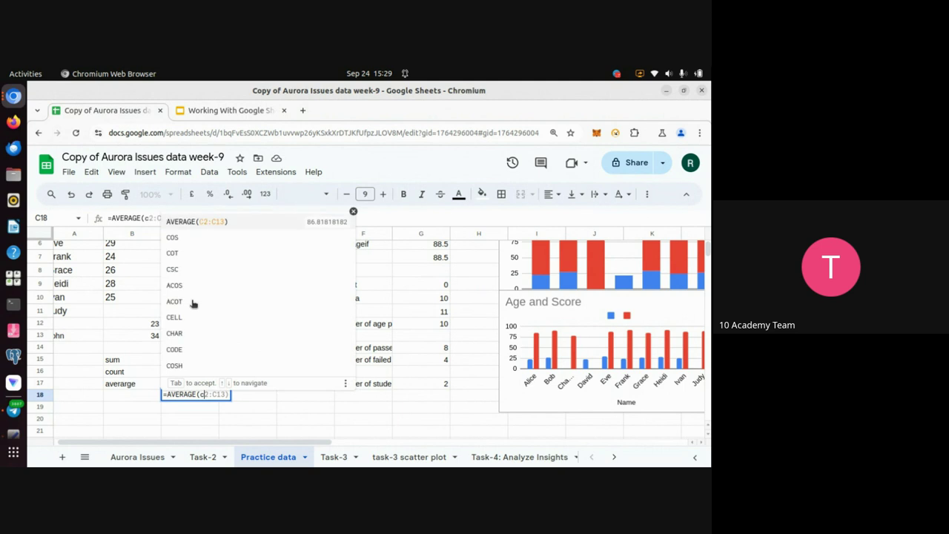
pyautogui.write('2:c')
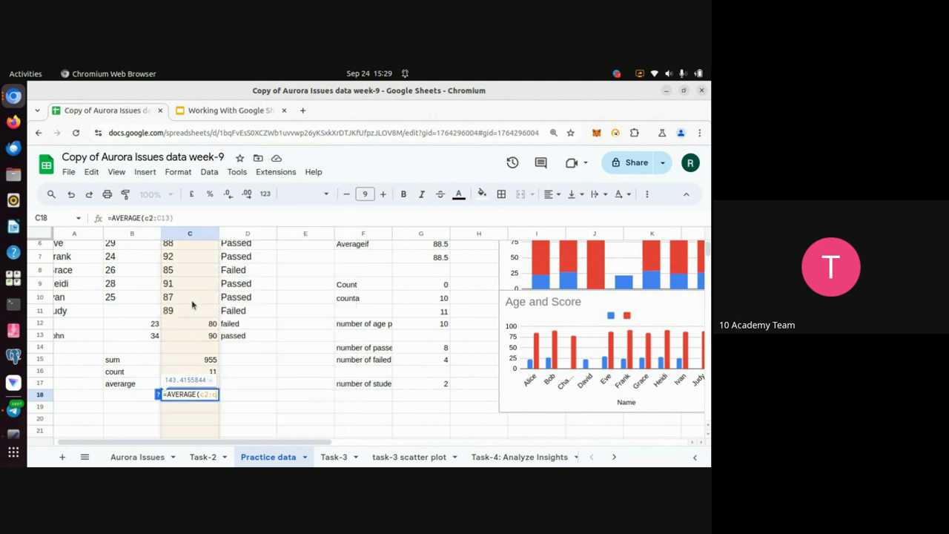
pyautogui.write('13')
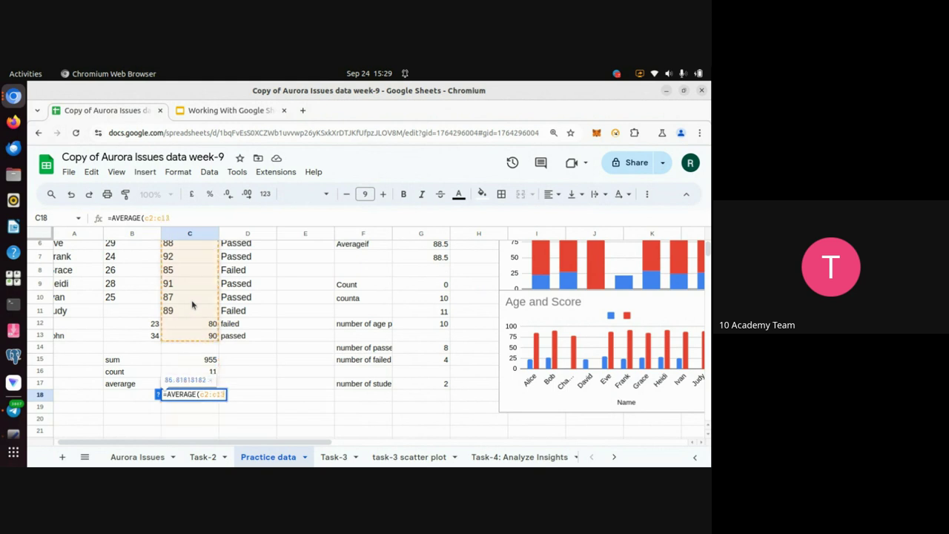
pyautogui.write(')')
pyautogui.press('Return')
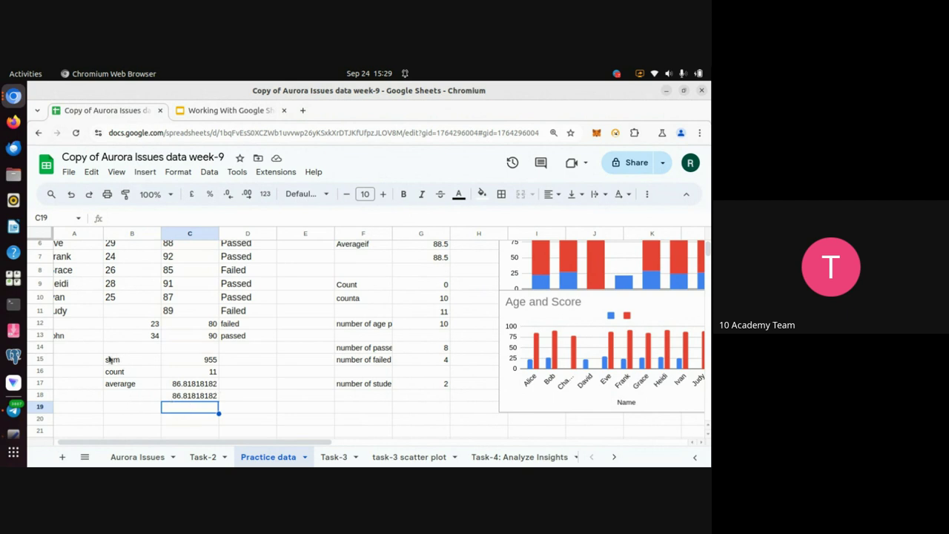
# Step: Label the built-in average result by entering "average with formula" in cell B18
pyautogui.moveTo(112, 360); pyautogui.dragTo(219, 389)
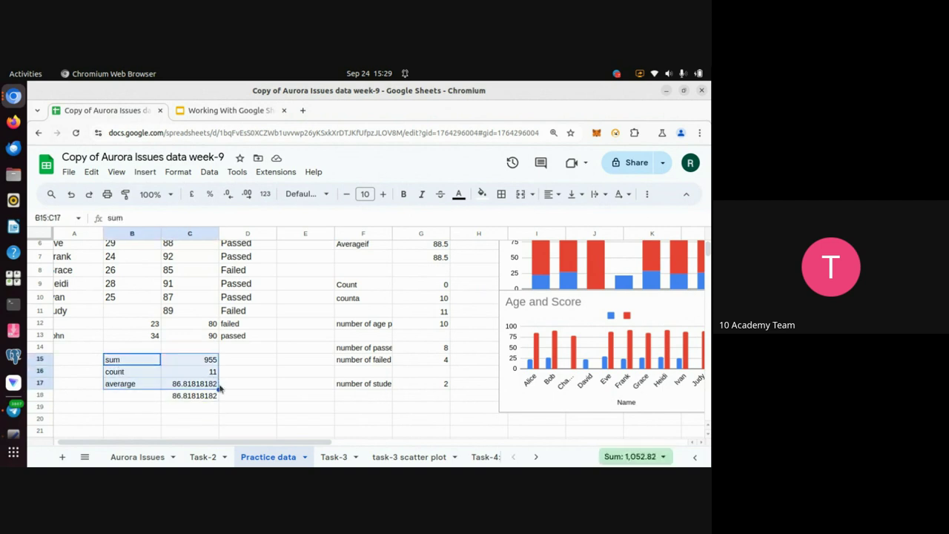
pyautogui.click(136, 400)
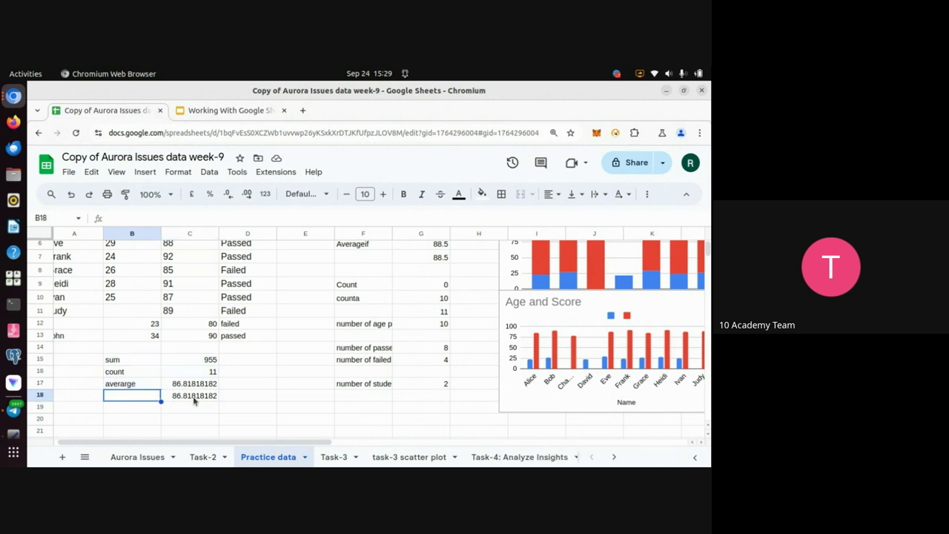
pyautogui.write('jave')
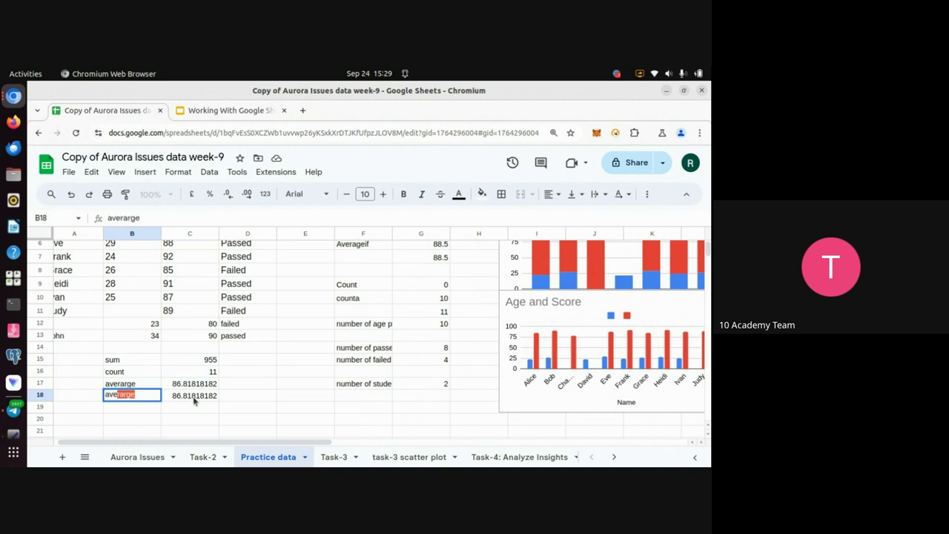
pyautogui.write('rage with foui')
pyautogui.press('BackSpace')
pyautogui.write('rmulas')
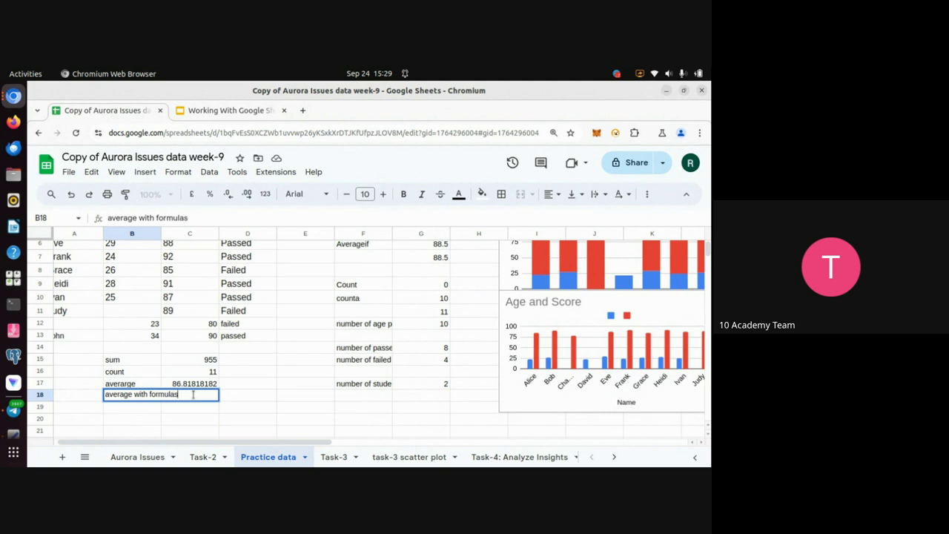
pyautogui.press('Return')
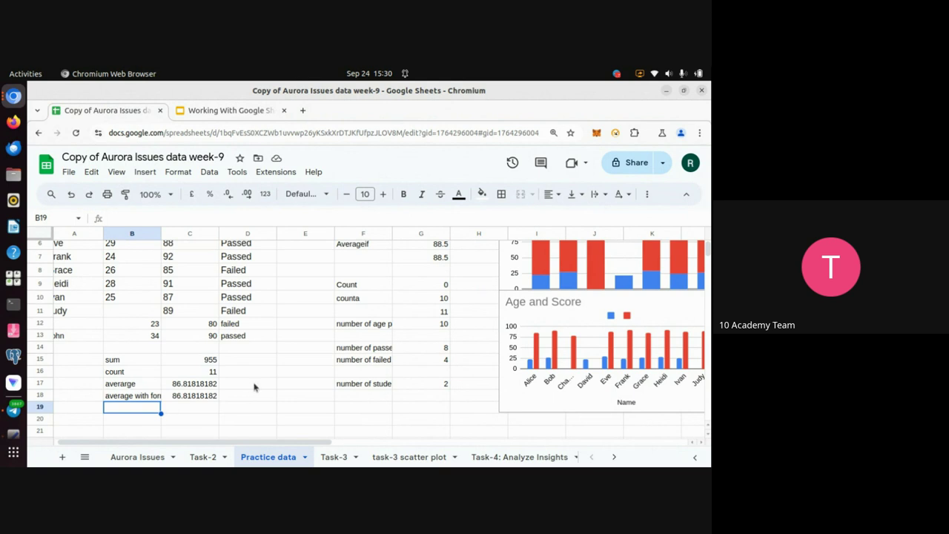
# Step: Enter the label "averageif" in cell B19, below the "average with formula" label
pyautogui.scroll(2, 254, 385)
pyautogui.scroll(2, 254, 385)
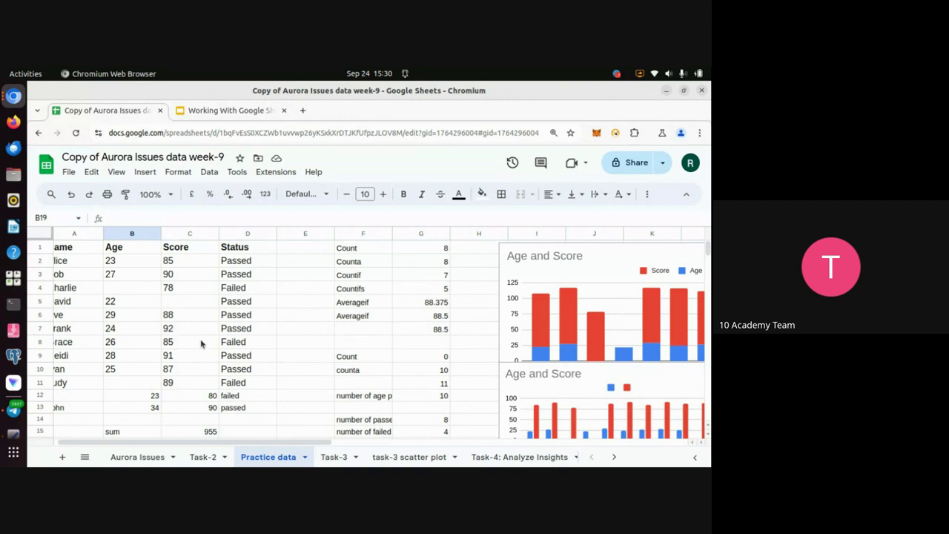
pyautogui.scroll(-4, 200, 339)
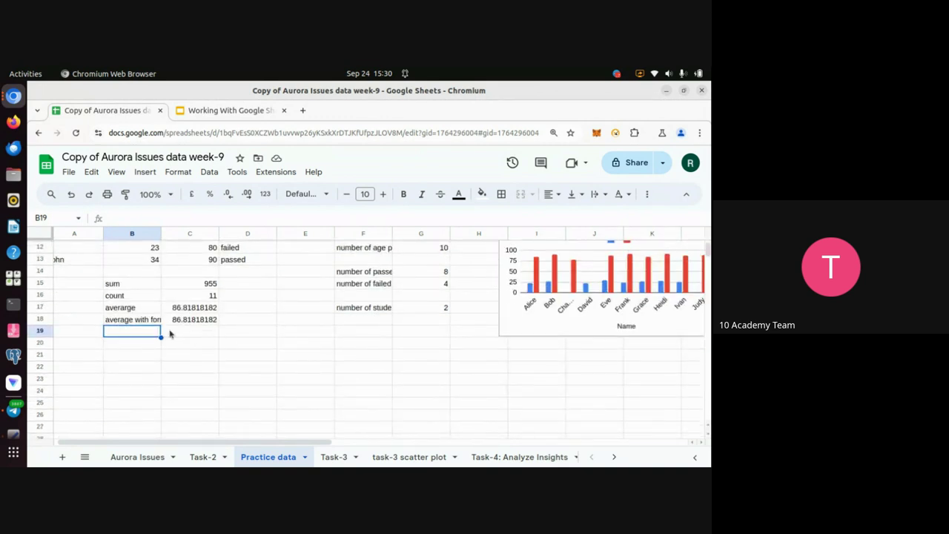
pyautogui.write('average')
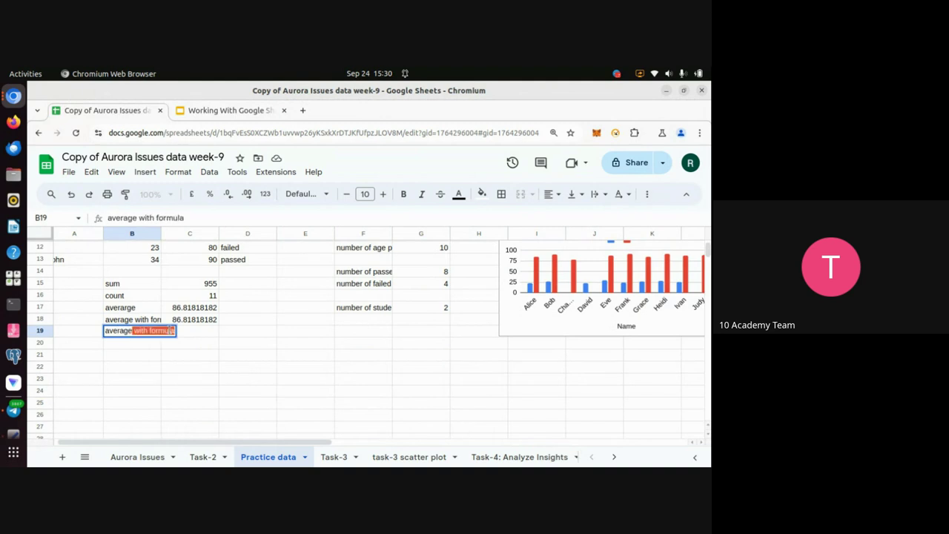
pyautogui.write('if')
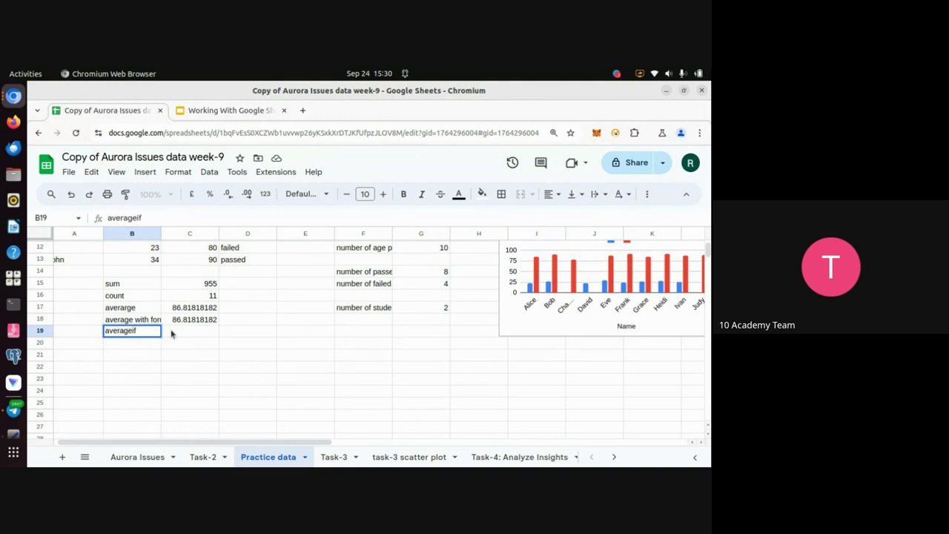
# Step: Calculate the average of the scores above 88 in C19 with =AVERAGEIF(c2:c13, ">88")
pyautogui.click(174, 335)
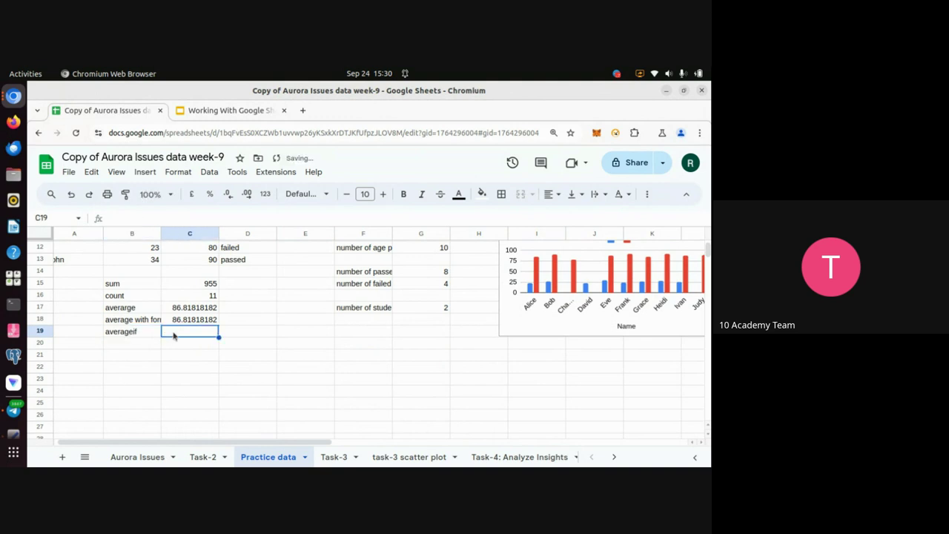
pyautogui.write('=av')
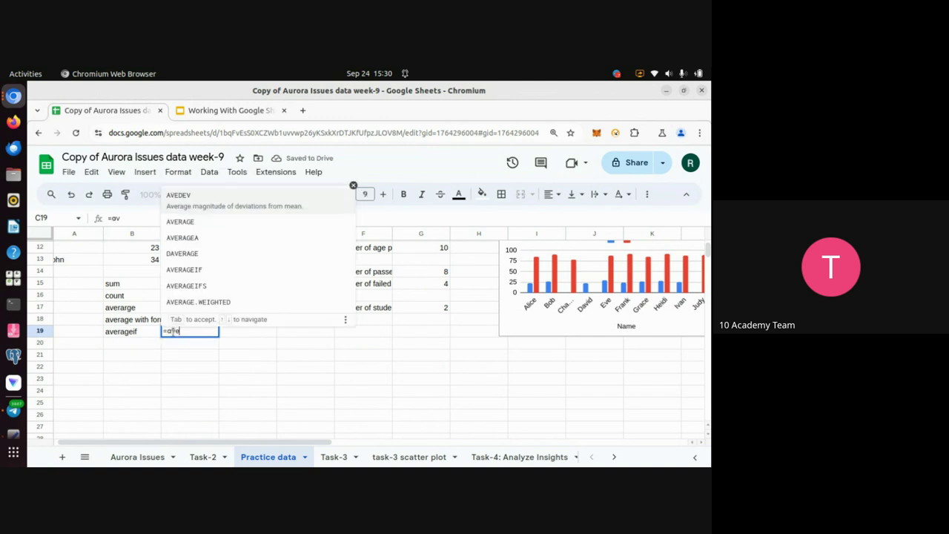
pyautogui.write('er')
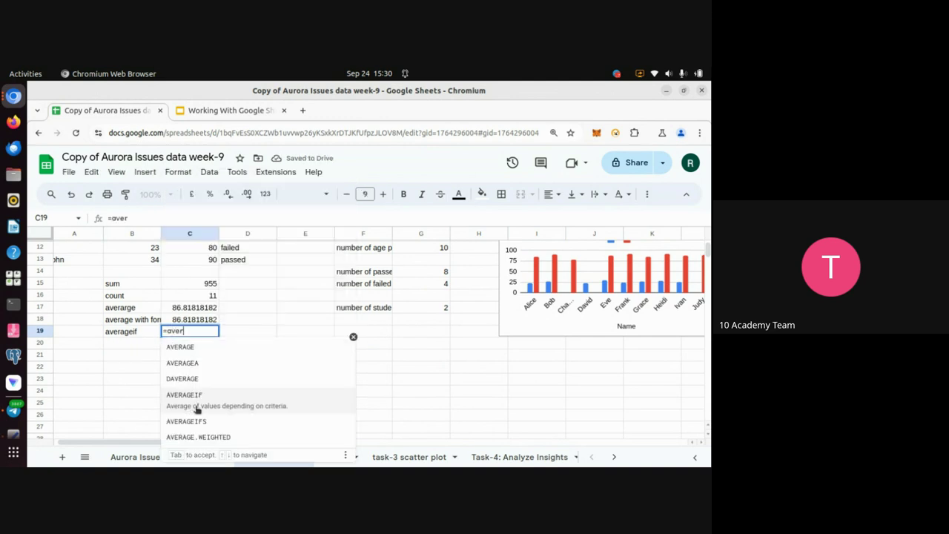
pyautogui.click(183, 395)
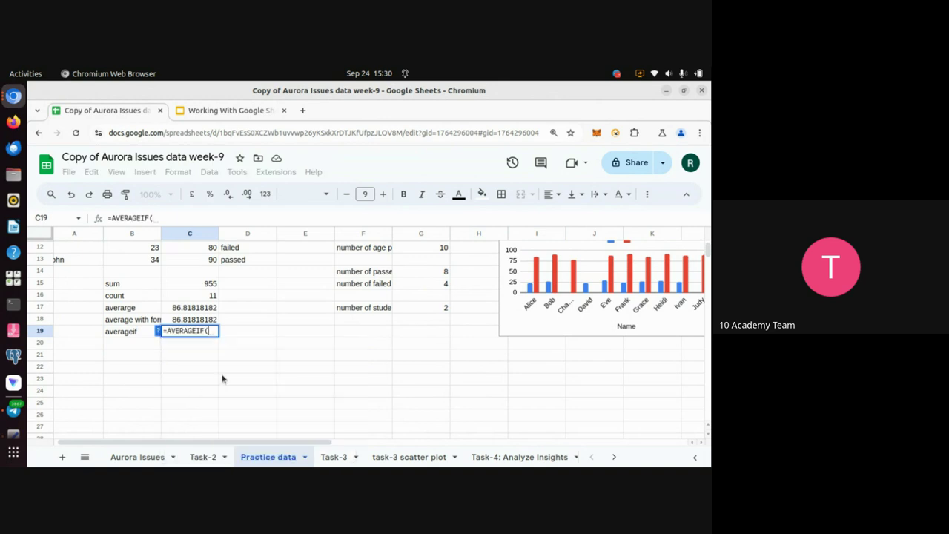
pyautogui.write('c2')
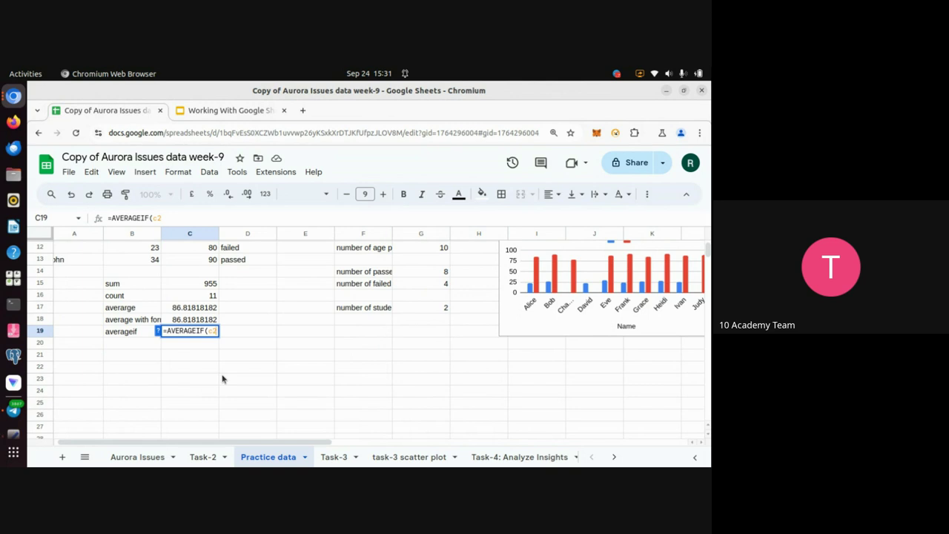
pyautogui.write(':c13, ')
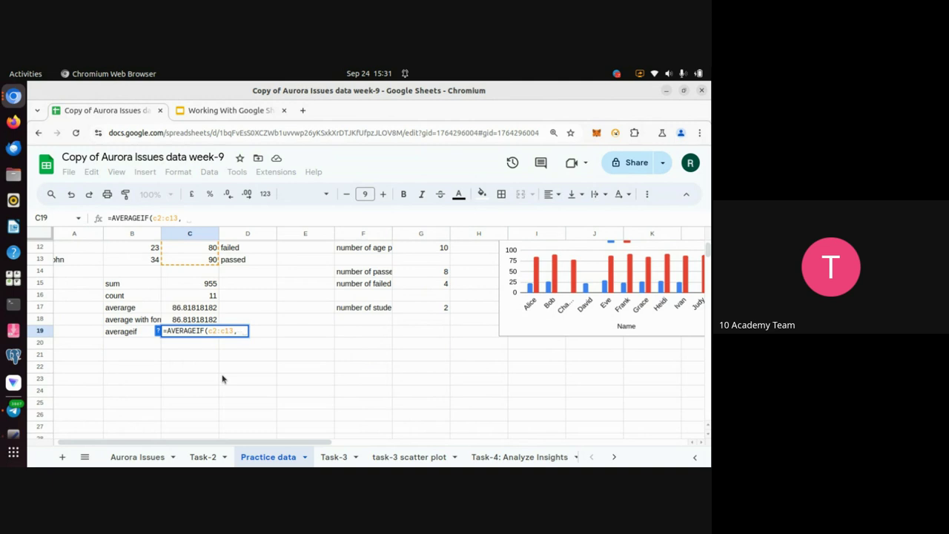
pyautogui.write('"')
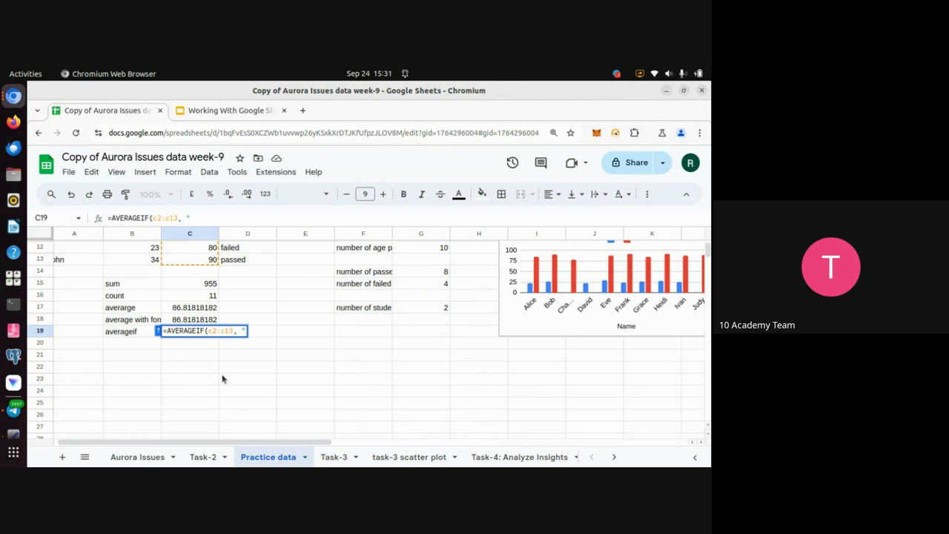
pyautogui.write('>90')
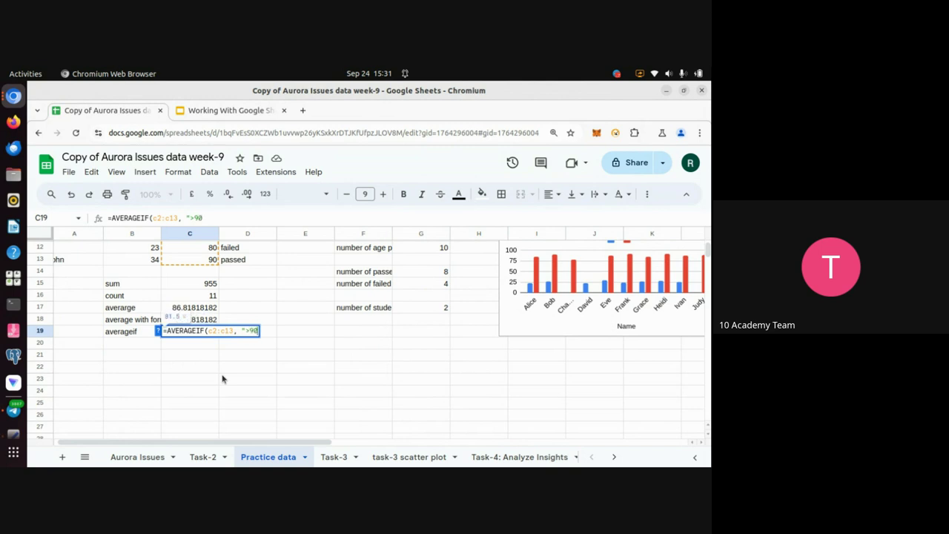
pyautogui.press('BackSpace')
pyautogui.press('BackSpace')
pyautogui.write('88")')
pyautogui.press('Return')
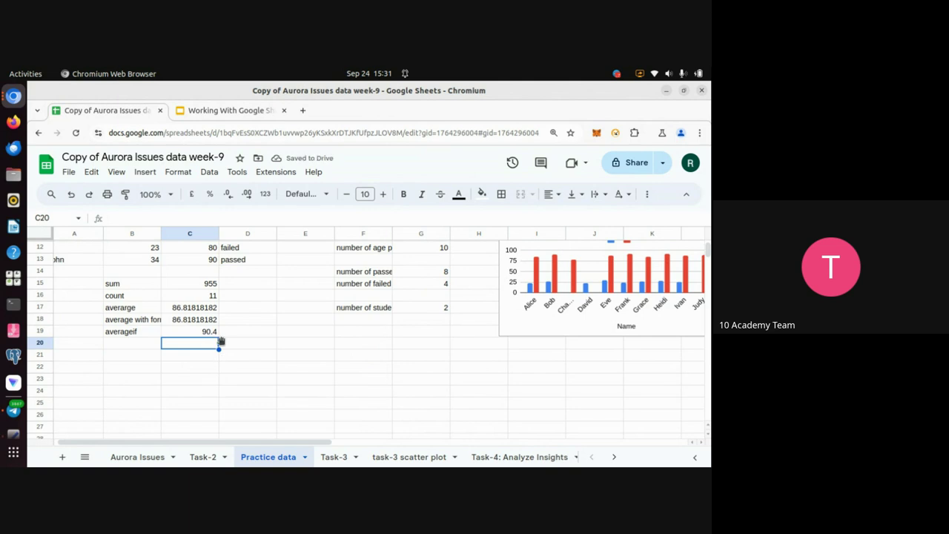
# Step: Examine which scores in column C meet the above-88 criterion and review the AVERAGEIF formula in C19
pyautogui.scroll(2, 222, 341)
pyautogui.scroll(2, 221, 342)
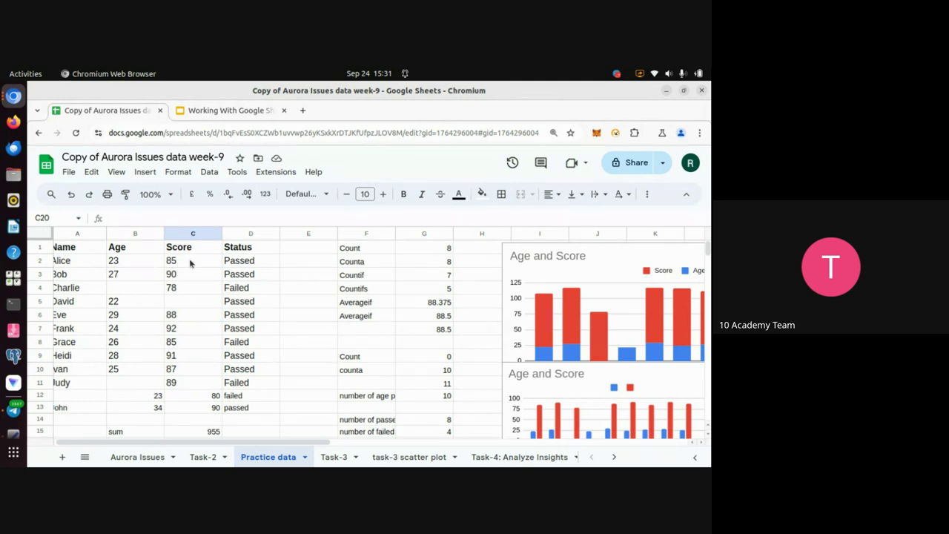
pyautogui.click(189, 260)
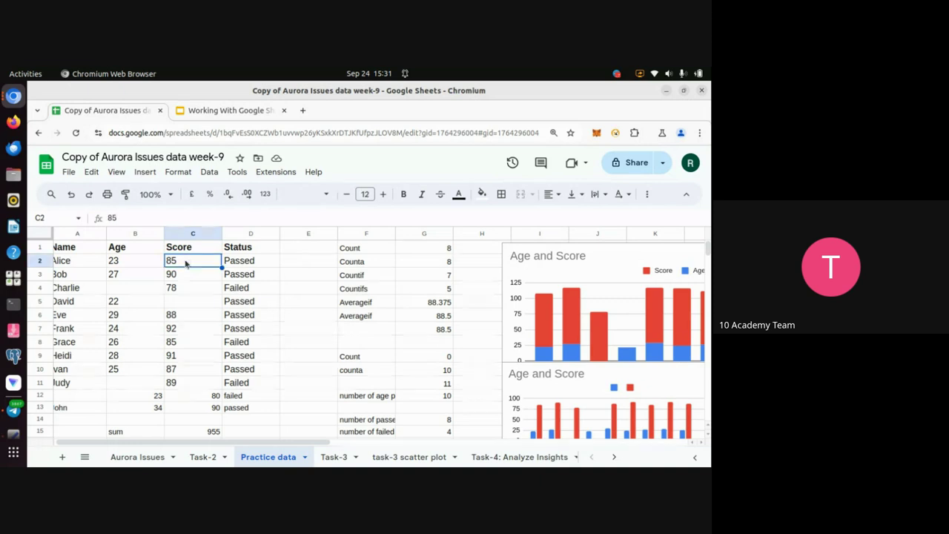
pyautogui.click(186, 291)
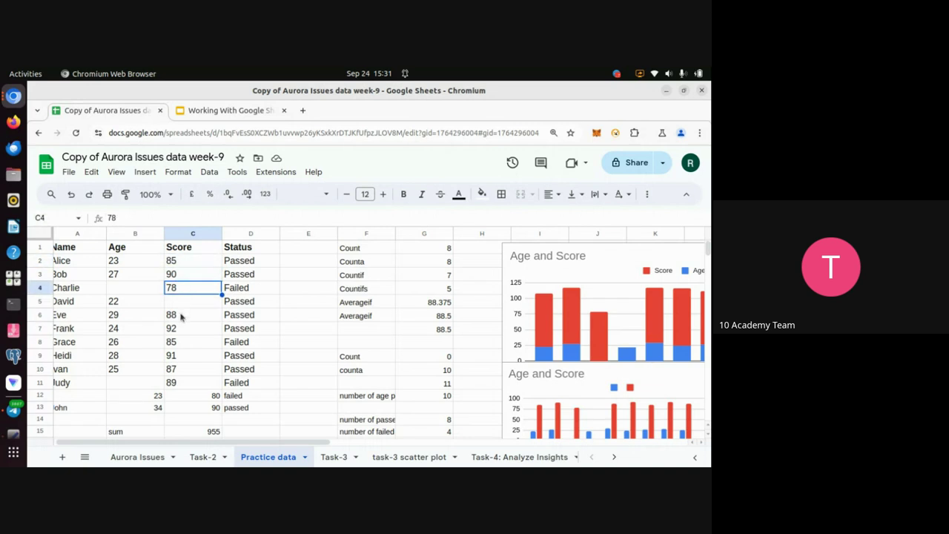
pyautogui.click(181, 316)
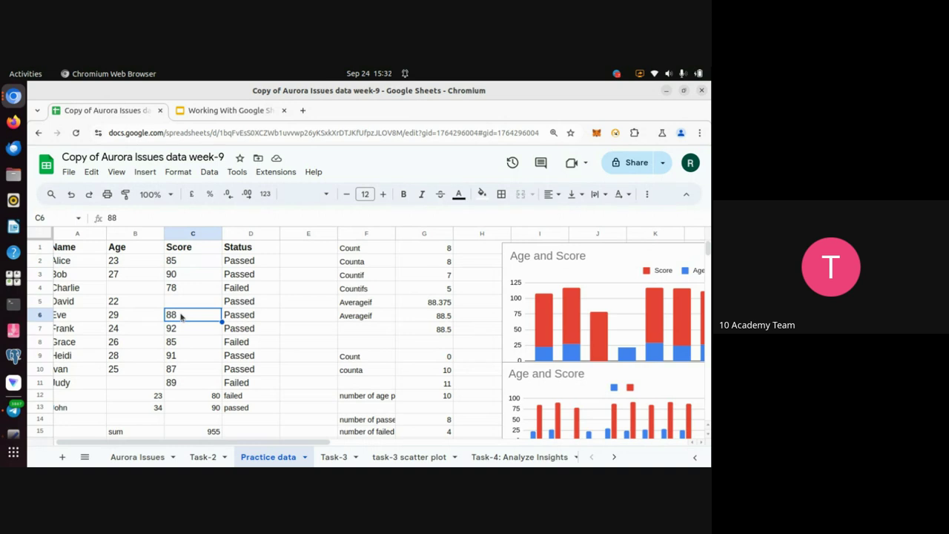
pyautogui.click(178, 347)
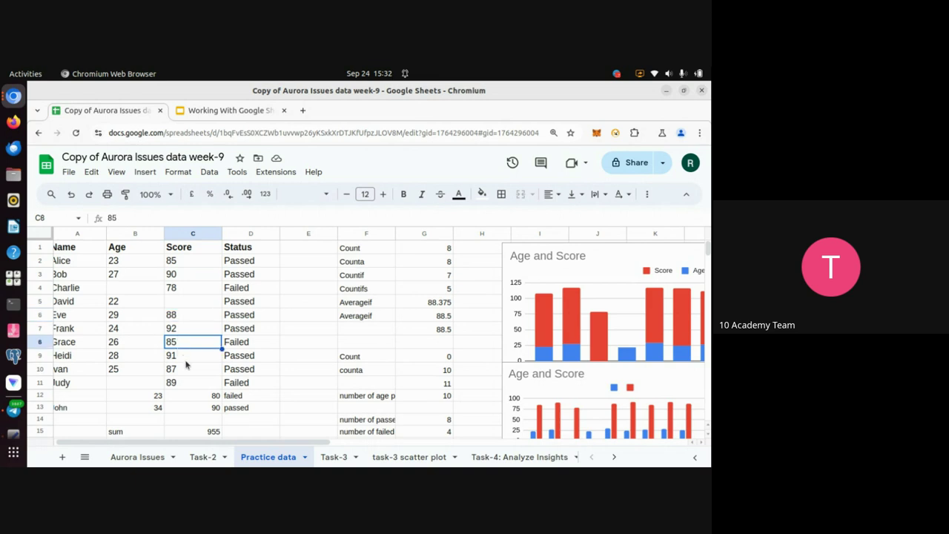
pyautogui.click(175, 372)
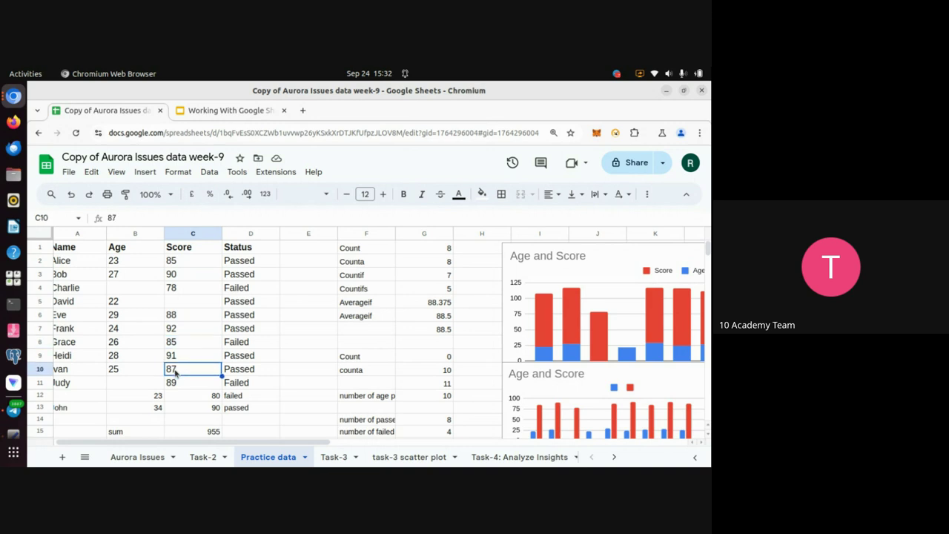
pyautogui.click(185, 399)
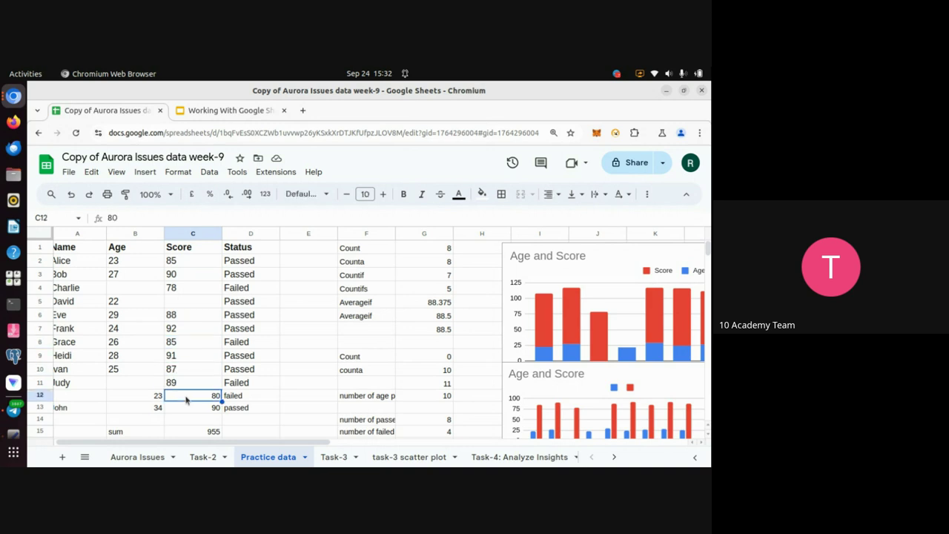
pyautogui.scroll(-3, 185, 400)
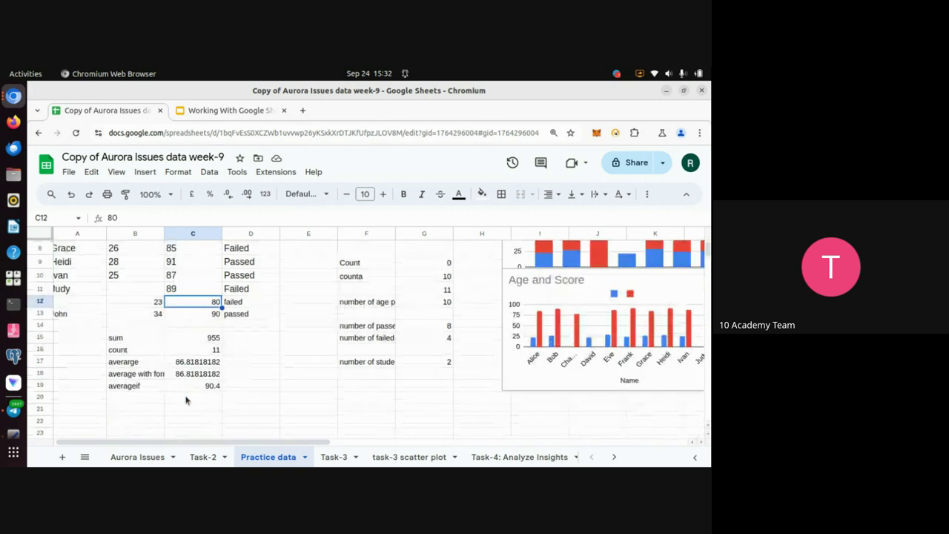
pyautogui.scroll(-1, 185, 400)
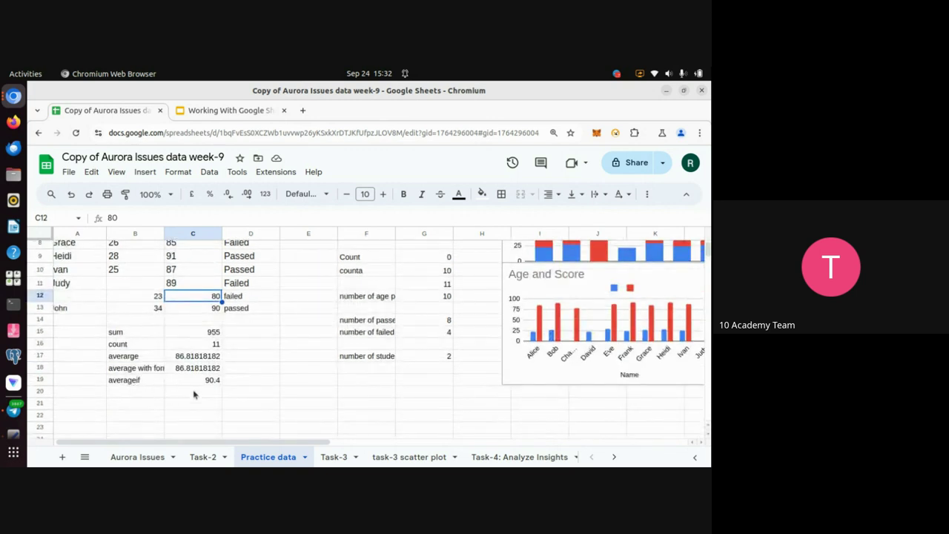
pyautogui.click(248, 384)
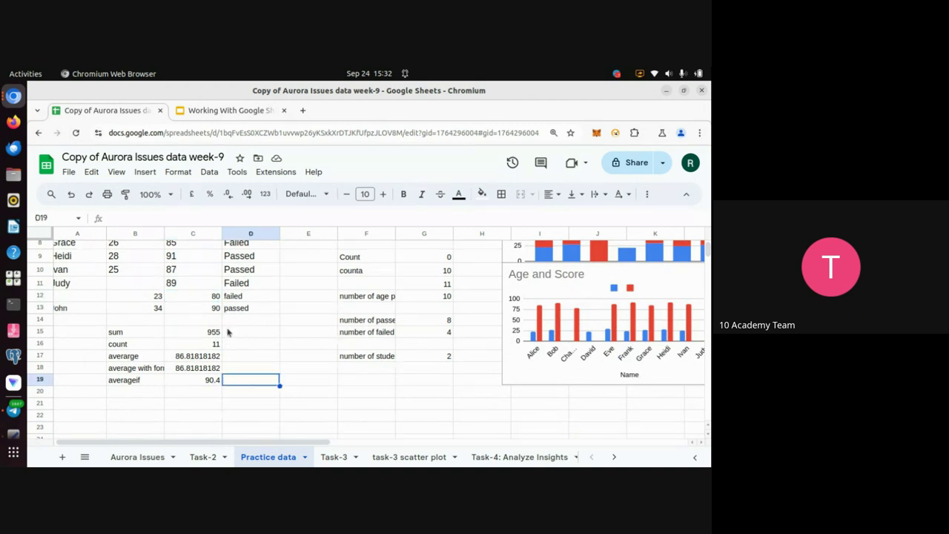
pyautogui.click(181, 382)
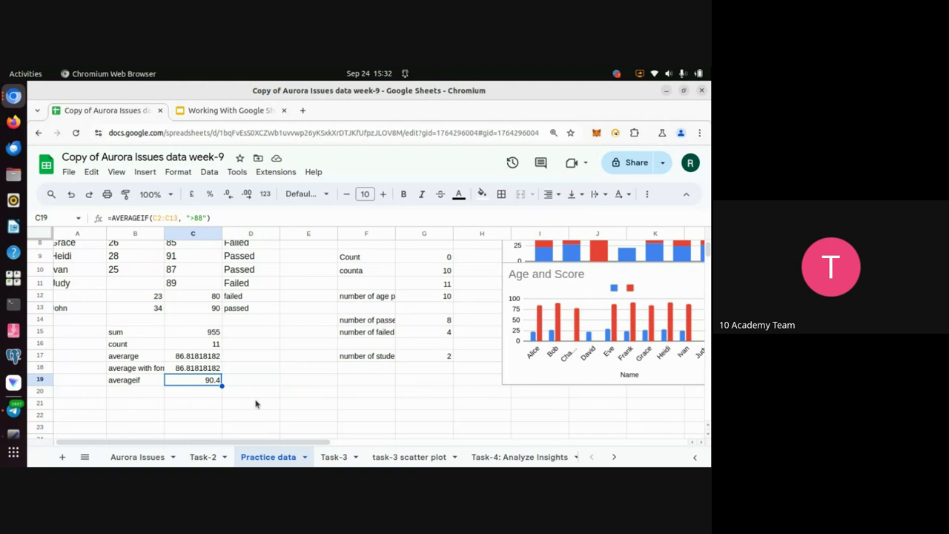
pyautogui.hotkey('alt', 'Tab')
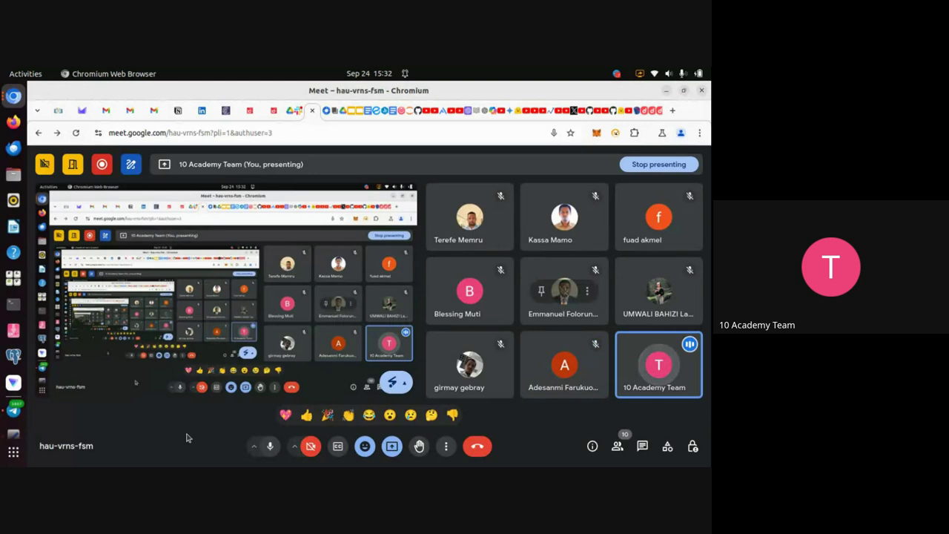
pyautogui.hotkey('alt', 'Tab')
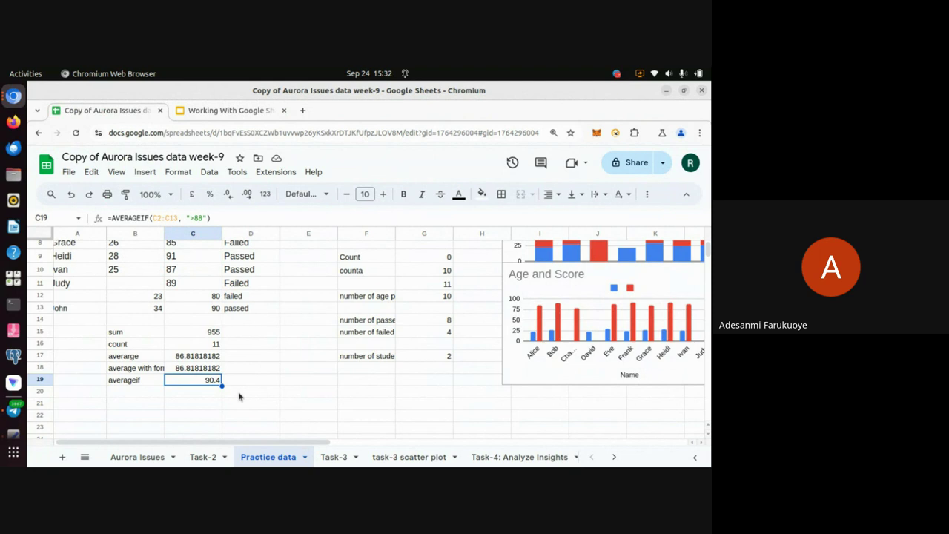
pyautogui.hotkey('alt', 'Tab')
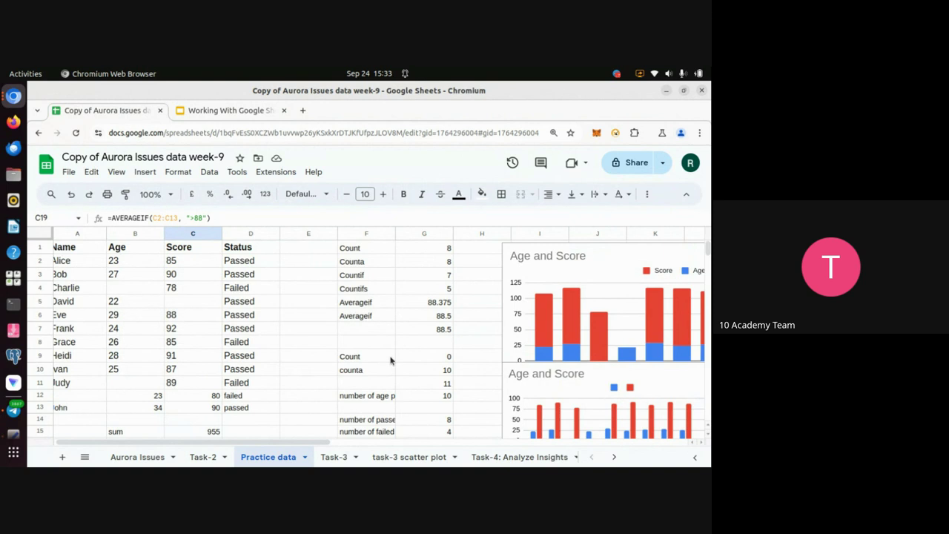
pyautogui.scroll(-3, 391, 360)
pyautogui.hscroll(1, 390, 360)
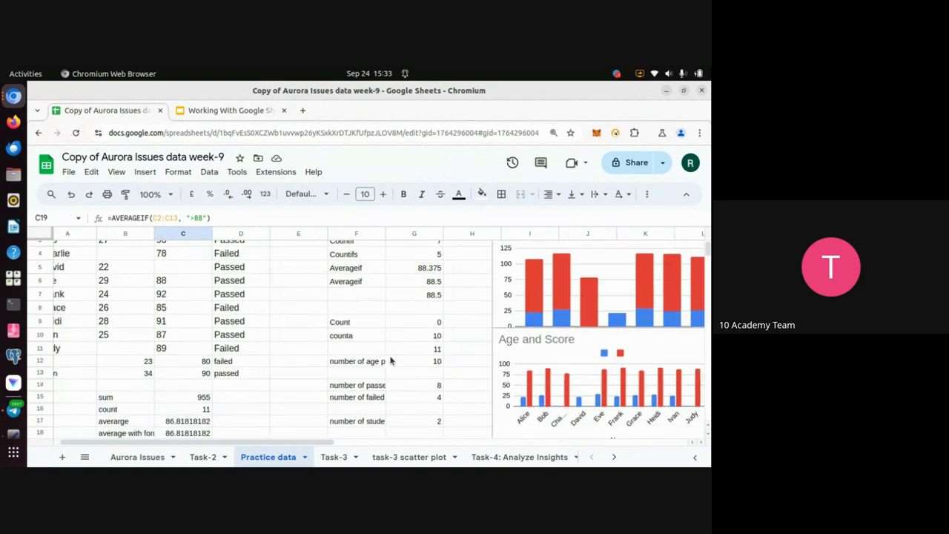
pyautogui.scroll(3, 390, 360)
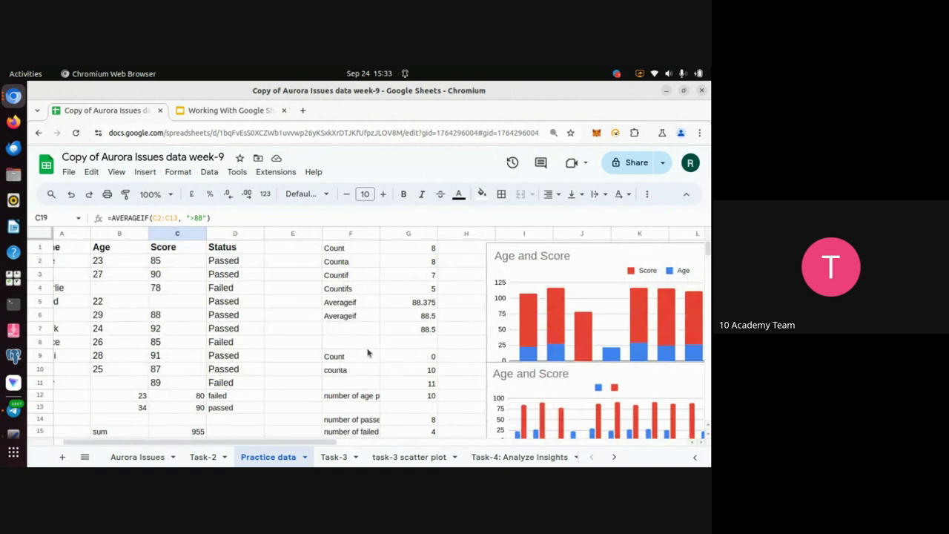
pyautogui.scroll(-3, 368, 352)
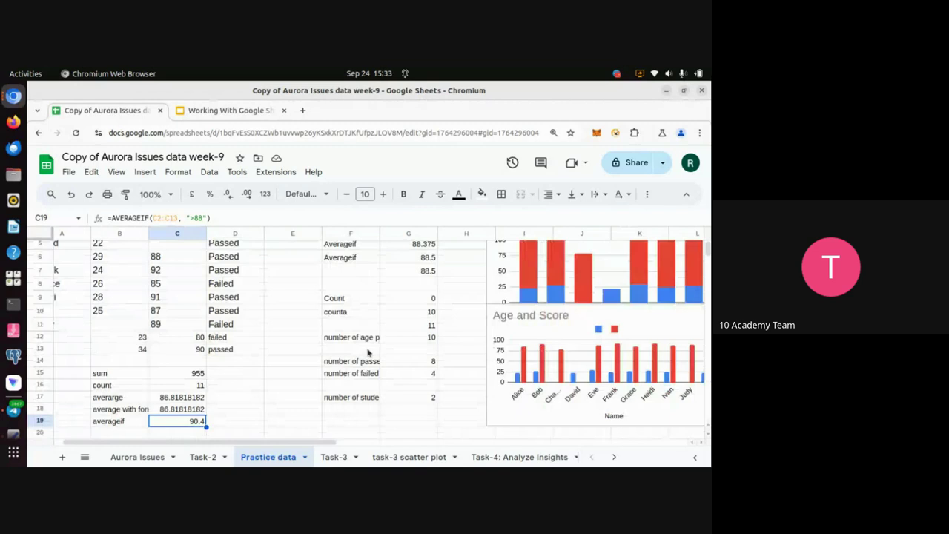
pyautogui.scroll(-3, 367, 353)
pyautogui.hscroll(-1, 368, 352)
pyautogui.scroll(5, 368, 353)
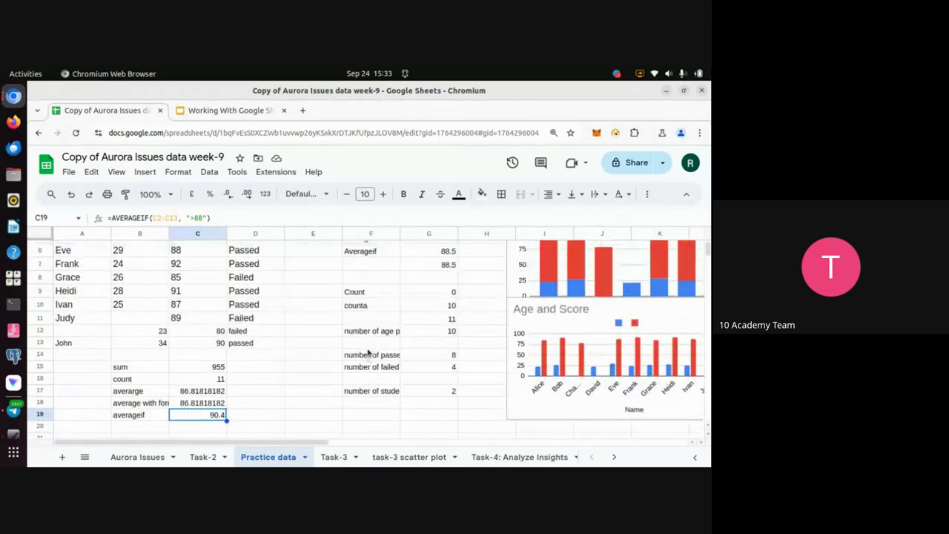
pyautogui.scroll(1, 368, 353)
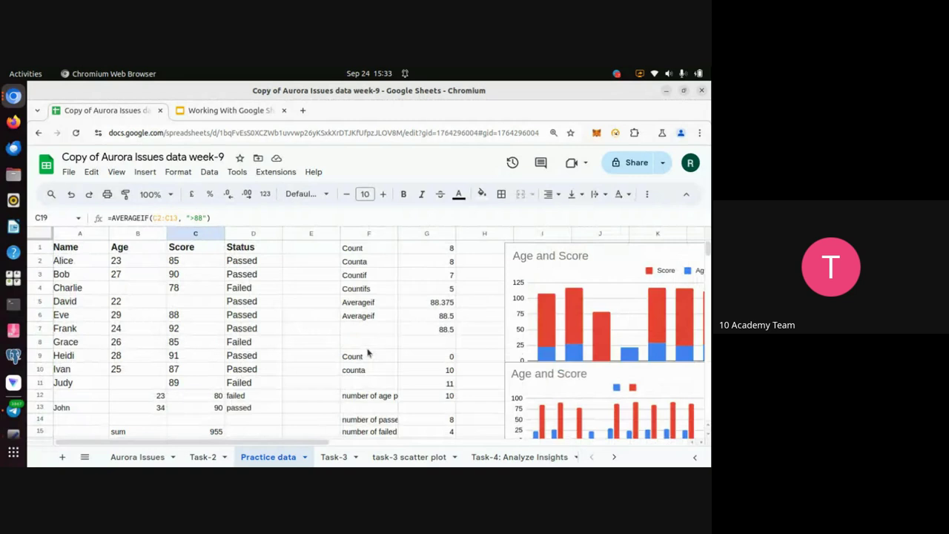
pyautogui.hscroll(1, 368, 353)
pyautogui.scroll(-2, 368, 353)
pyautogui.scroll(2, 368, 353)
pyautogui.hscroll(-2, 367, 353)
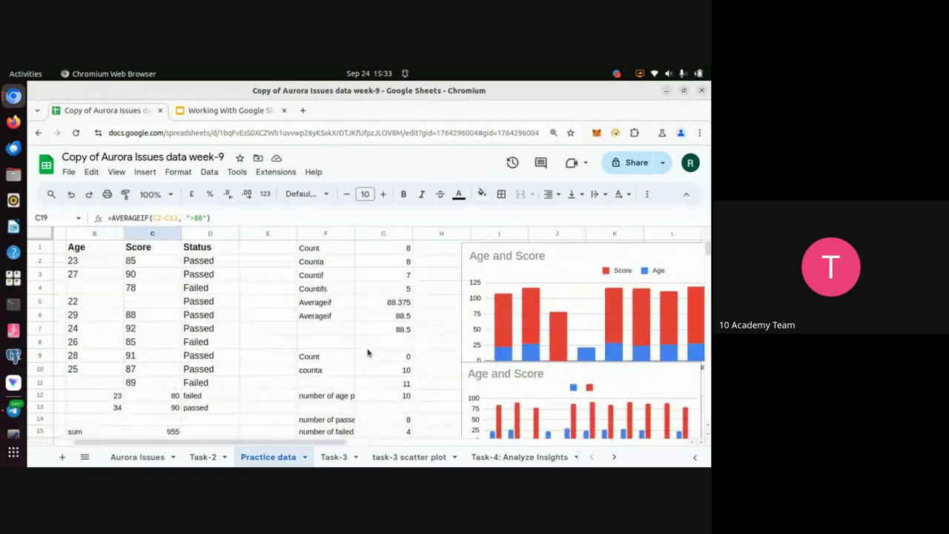
# Step: Enter the label "bar chart" in cell A22, below the averageif result
pyautogui.scroll(-6, 368, 353)
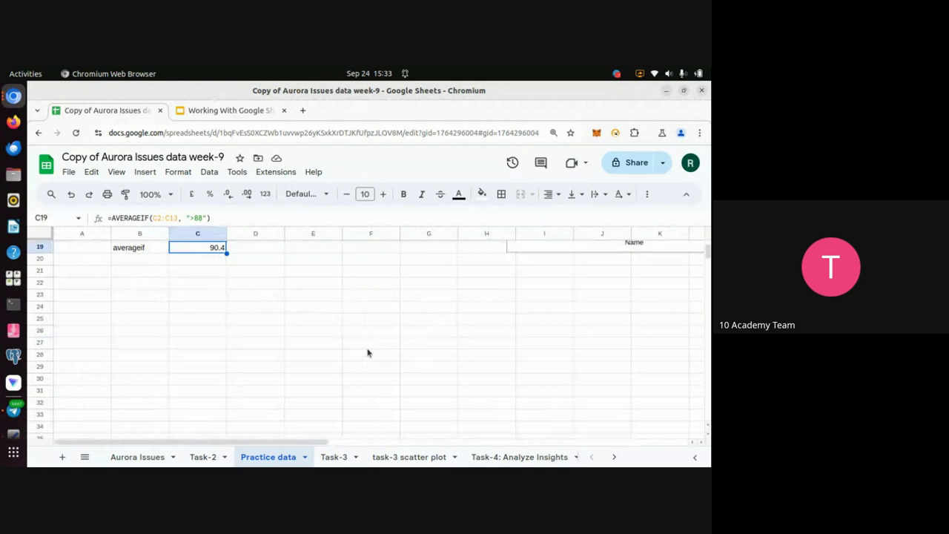
pyautogui.click(72, 288)
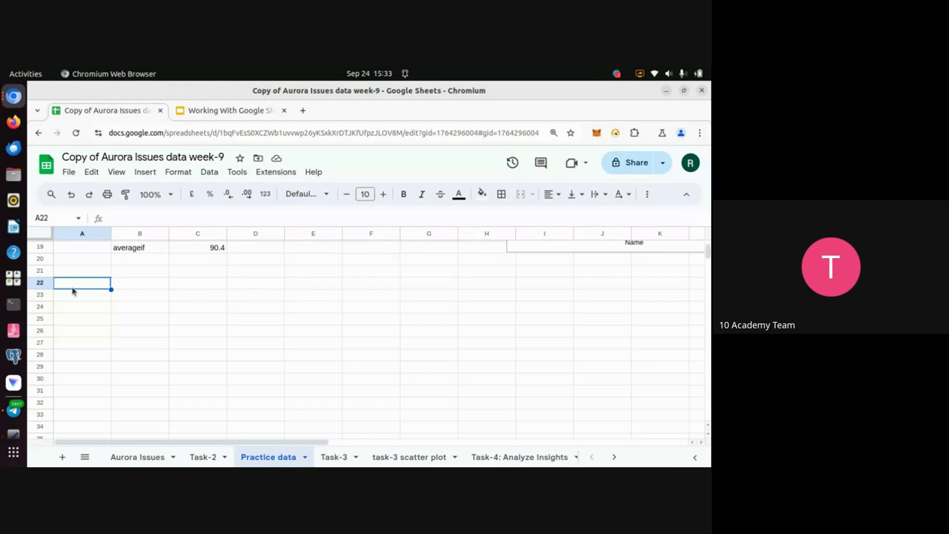
pyautogui.write('cha')
pyautogui.press('BackSpace')
pyautogui.press('BackSpace')
pyautogui.press('BackSpace')
pyautogui.write('bar cha')
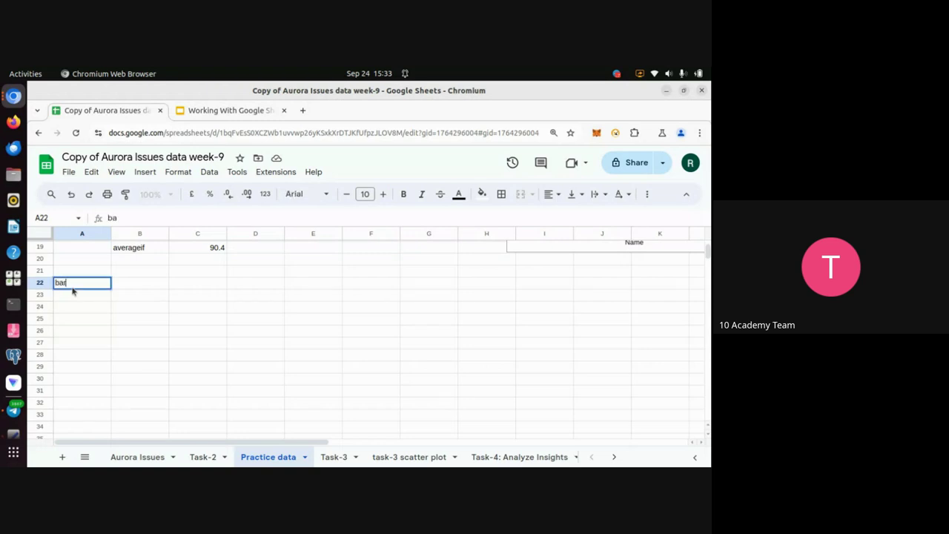
pyautogui.write('rt')
pyautogui.press('Return')
# Step: Insert a chart from the Age and Score data in B1:C13, including the header row
pyautogui.scroll(6, 186, 309)
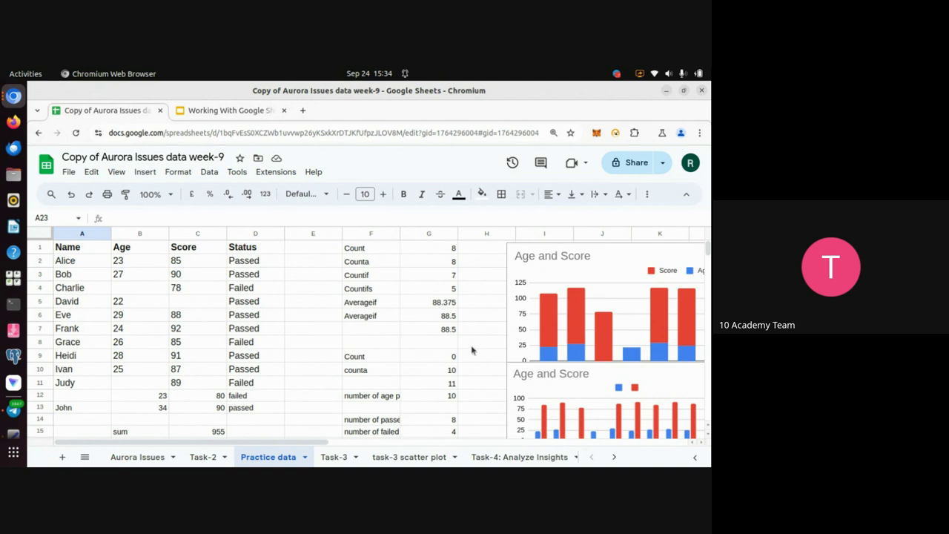
pyautogui.click(132, 252)
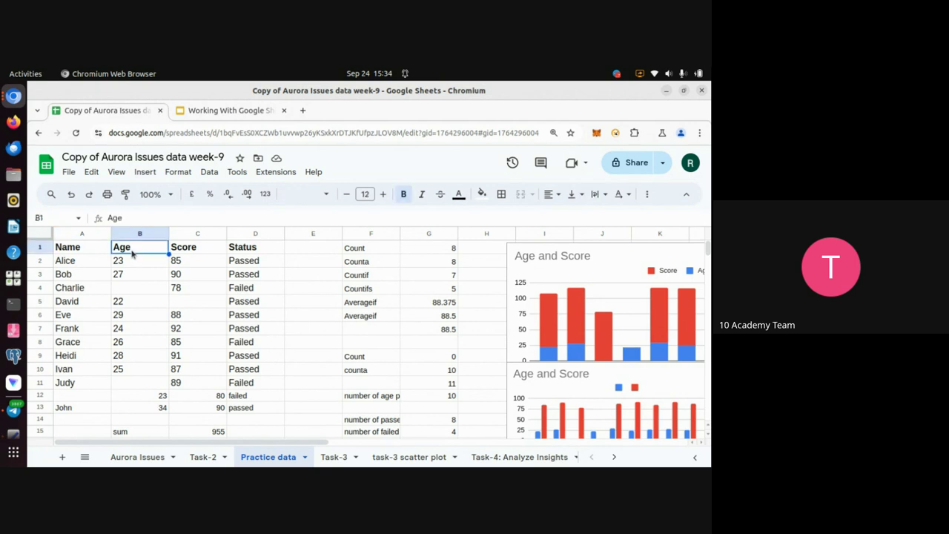
pyautogui.hotkey('shift', 'Right')
pyautogui.hotkey('shift', 'Down')
pyautogui.hotkey('shift', 'Down')
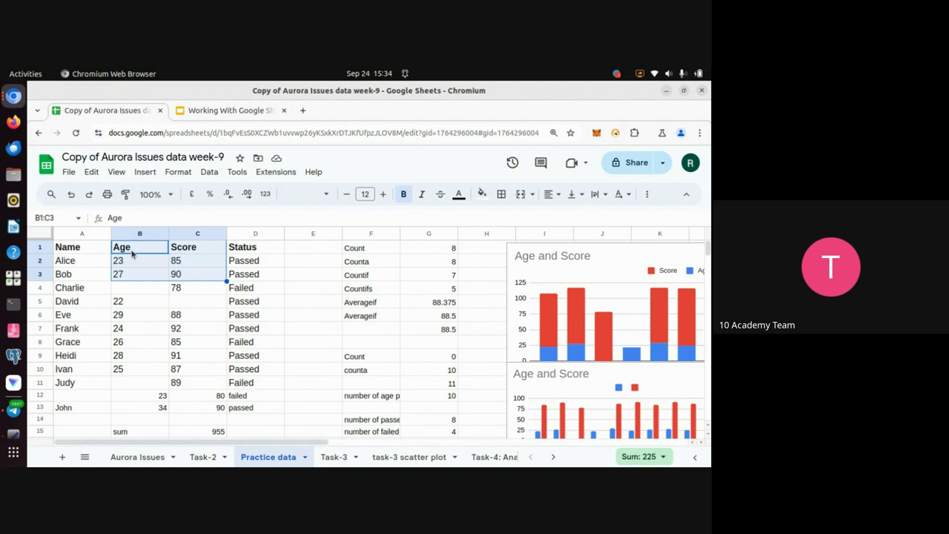
pyautogui.hotkey('shift', 'Down')
pyautogui.hotkey('shift', 'Down')
pyautogui.hotkey('shift', 'Down')
pyautogui.hotkey('shift', 'Down')
pyautogui.hotkey('shift', 'Down')
pyautogui.hotkey('shift', 'Down')
pyautogui.hotkey('shift', 'Down')
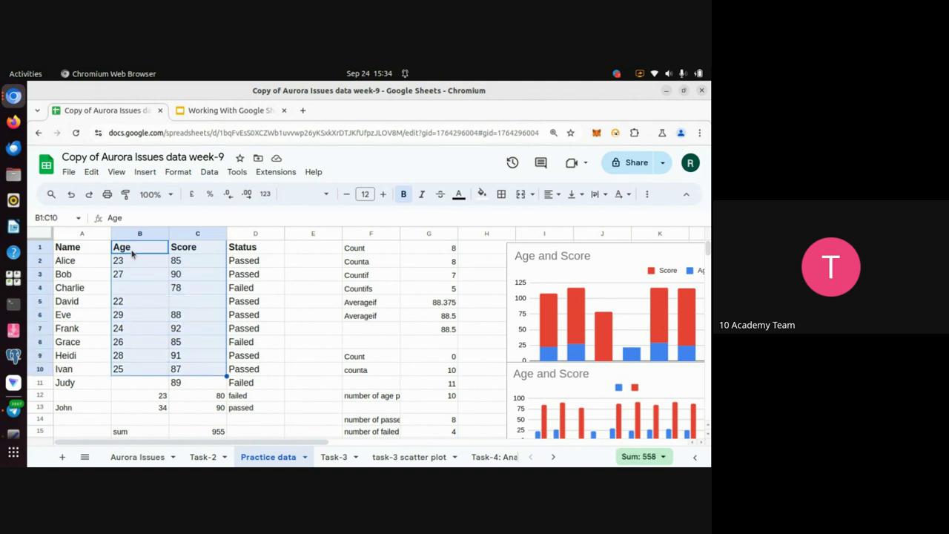
pyautogui.hotkey('shift', 'Down')
pyautogui.hotkey('shift', 'Down')
pyautogui.hotkey('shift', 'Down')
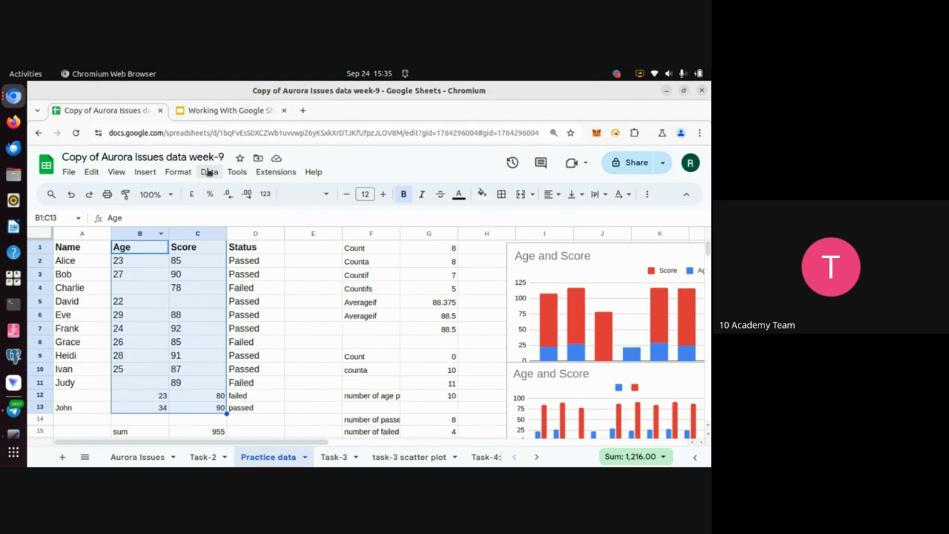
pyautogui.click(145, 174)
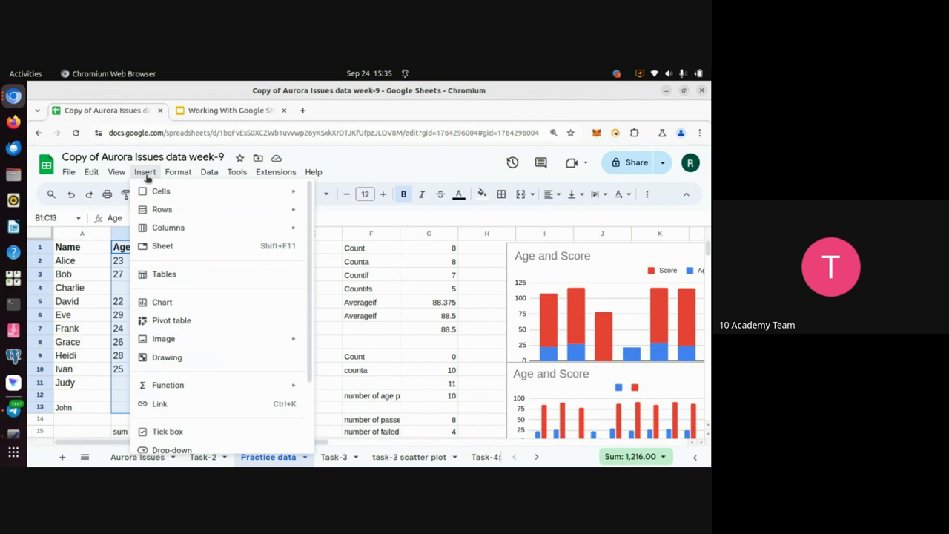
pyautogui.click(164, 306)
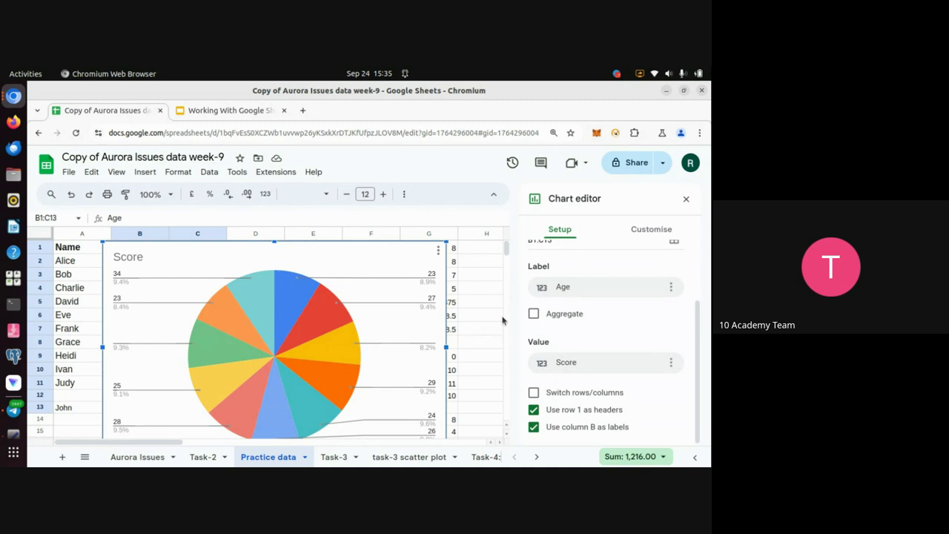
# Step: Change the new chart's type from pie to a standard bar chart
pyautogui.scroll(2, 591, 309)
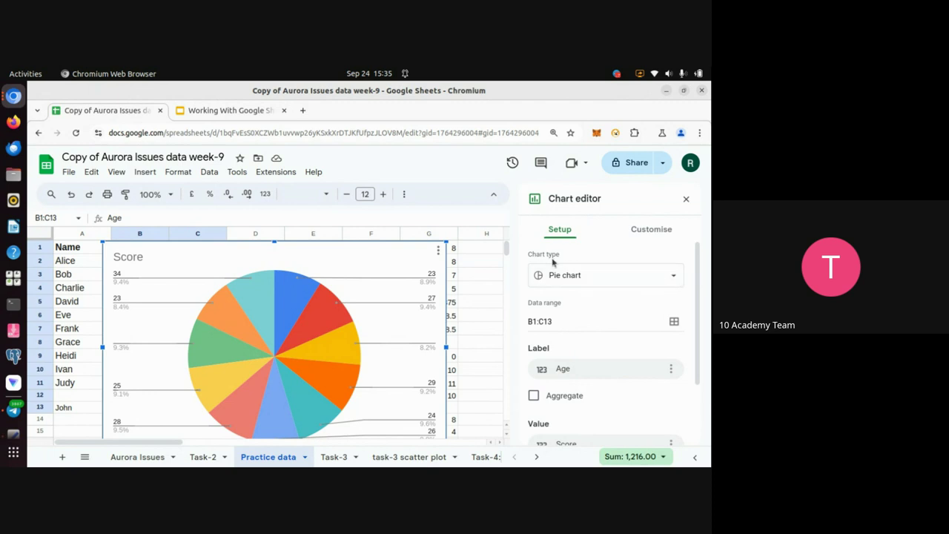
pyautogui.click(673, 278)
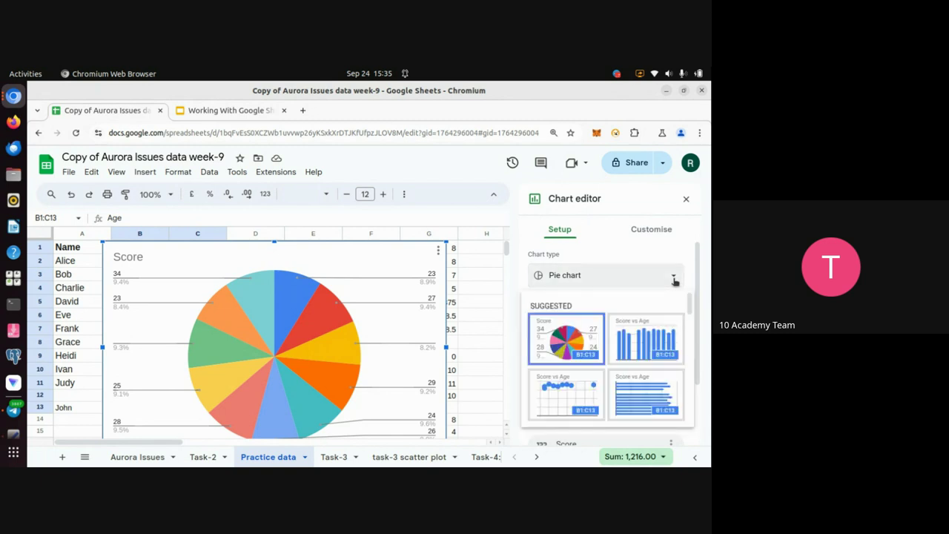
pyautogui.scroll(-5, 582, 399)
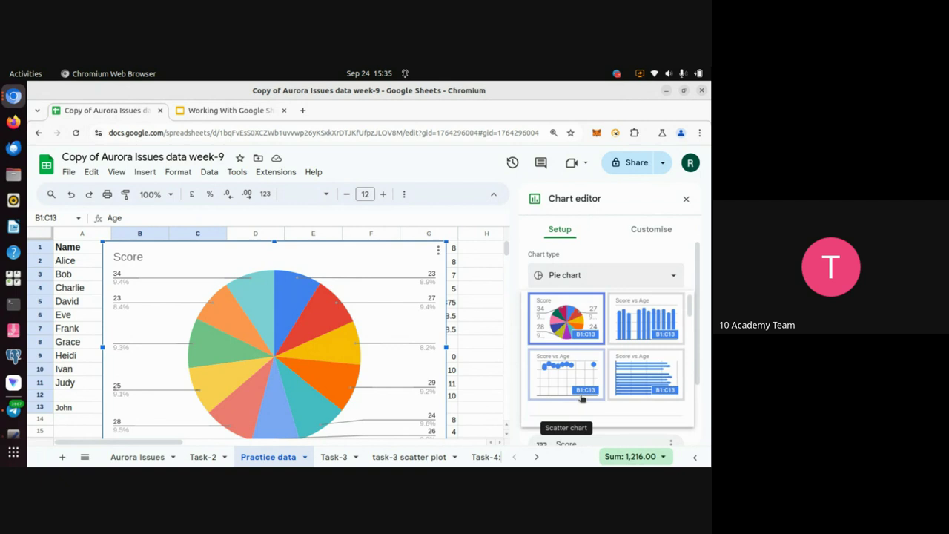
pyautogui.scroll(3, 582, 398)
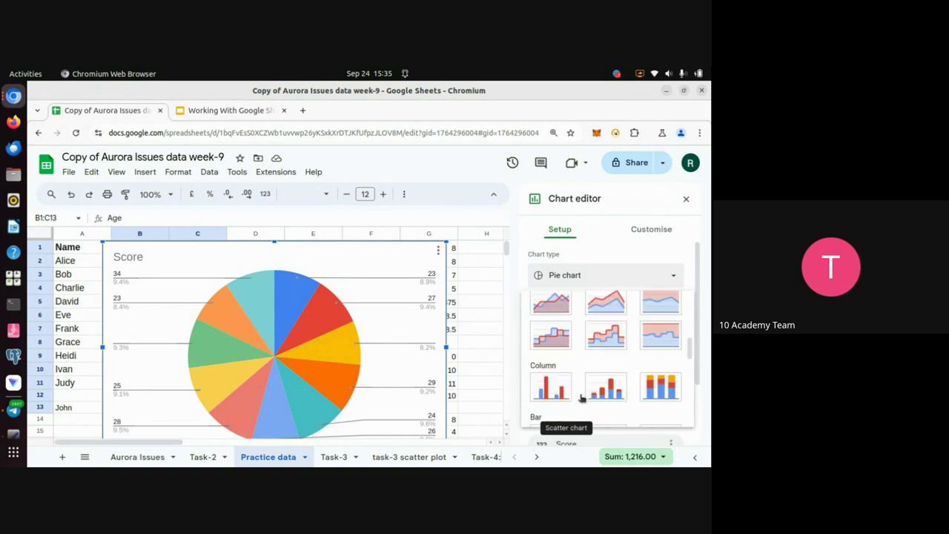
pyautogui.scroll(-3, 582, 398)
pyautogui.scroll(-3, 582, 398)
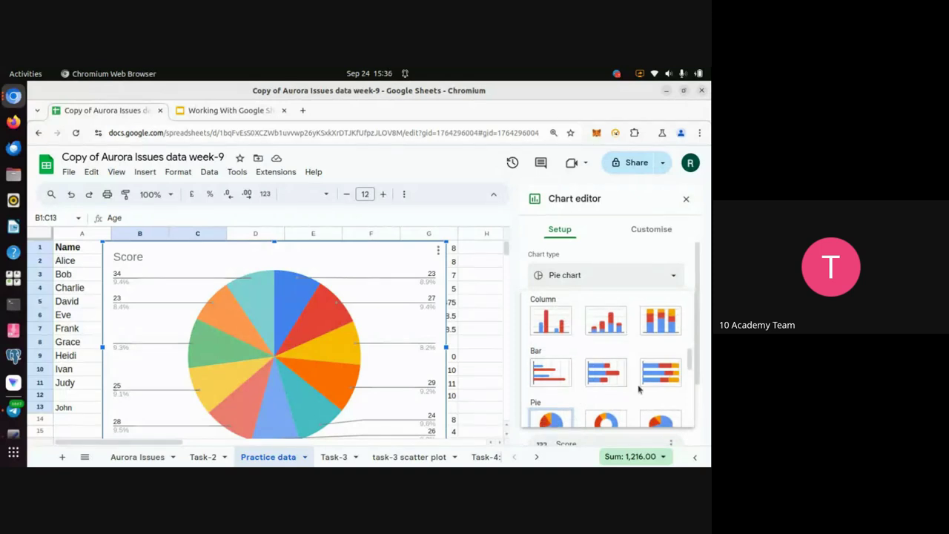
pyautogui.click(561, 372)
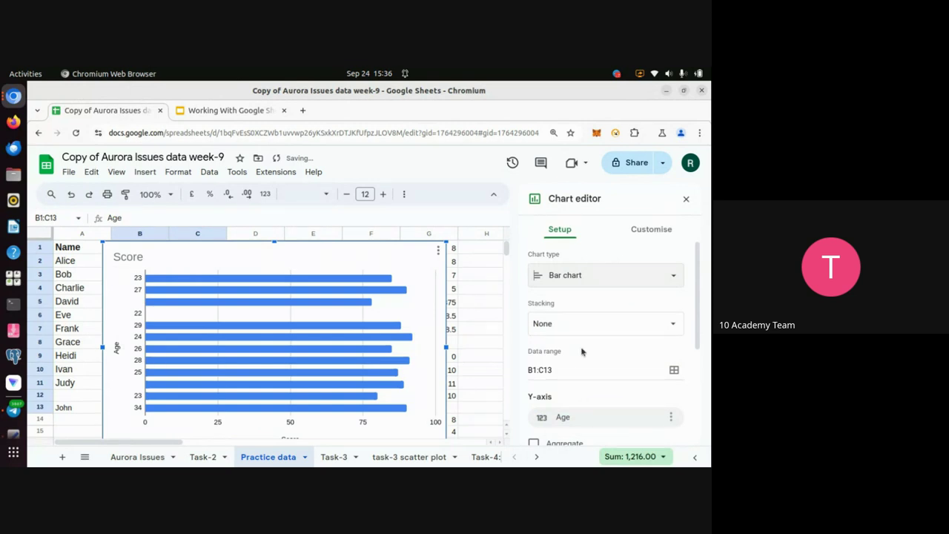
# Step: Change the Score chart's type to a standard column chart
pyautogui.click(602, 282)
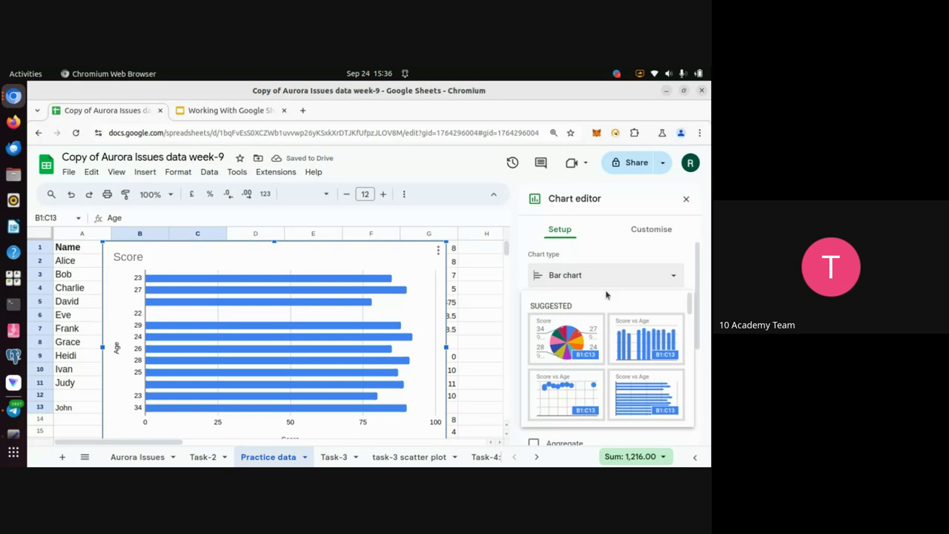
pyautogui.scroll(-5, 585, 384)
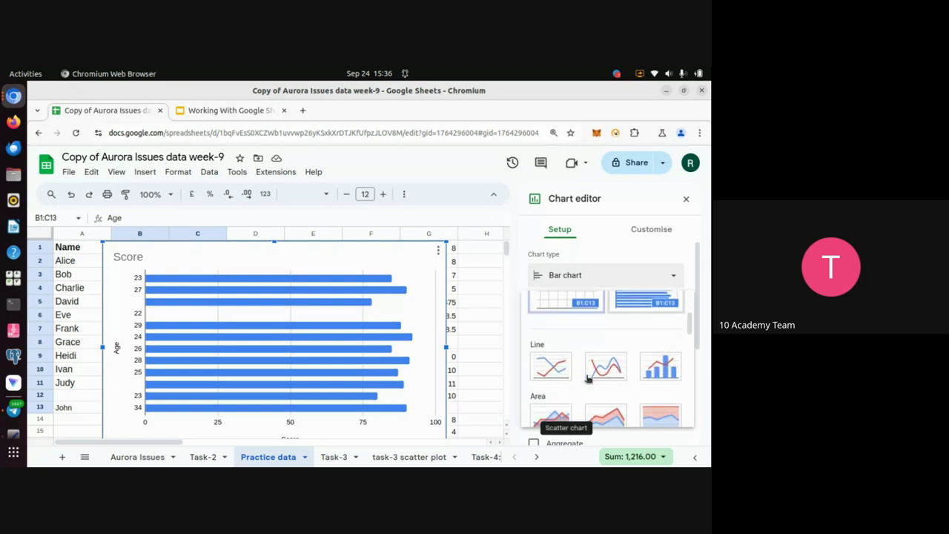
pyautogui.scroll(-3, 587, 379)
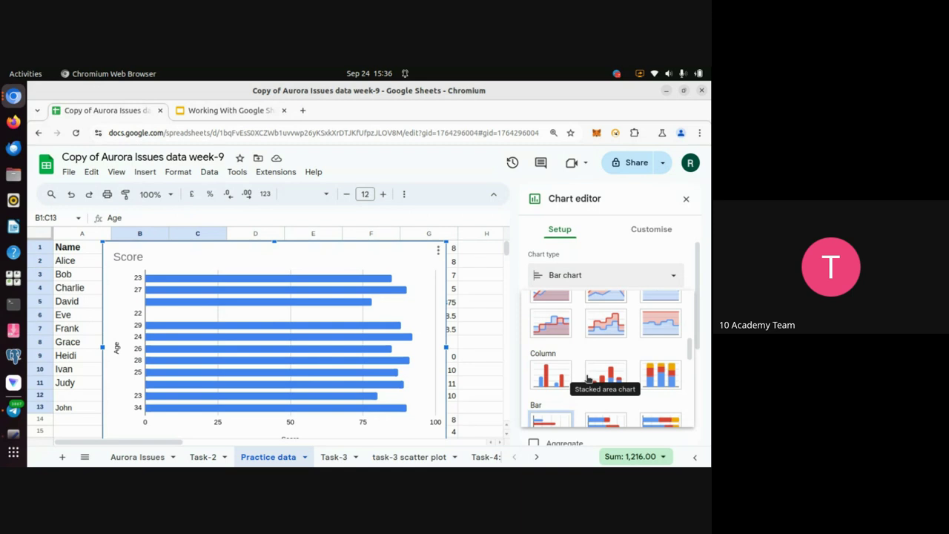
pyautogui.click(553, 376)
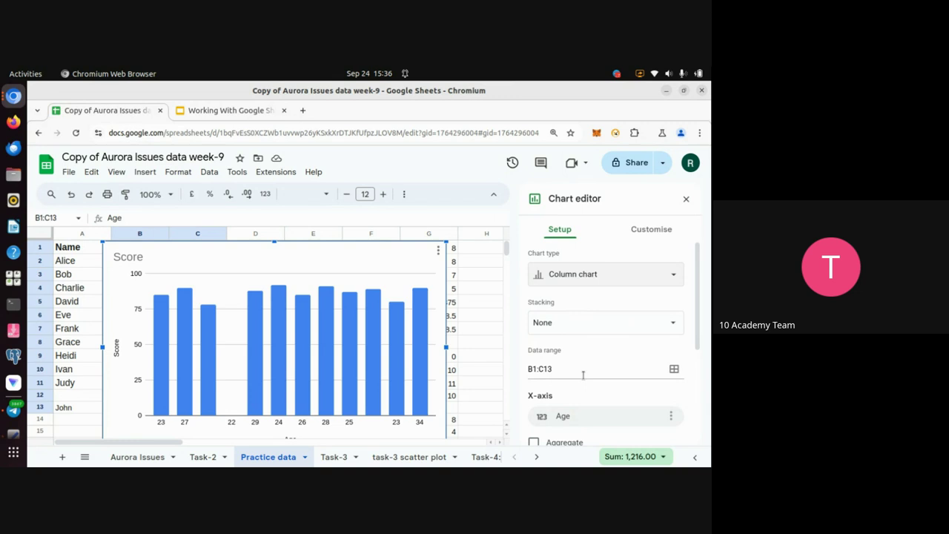
# Step: Turn off using column B as labels so that Age and Score are plotted as two separate series
pyautogui.scroll(-3, 586, 377)
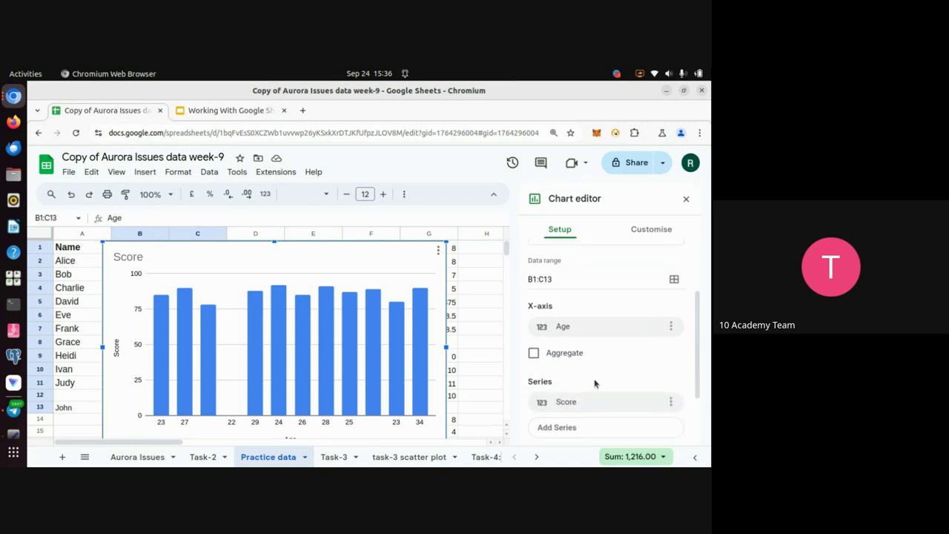
pyautogui.scroll(-2, 595, 383)
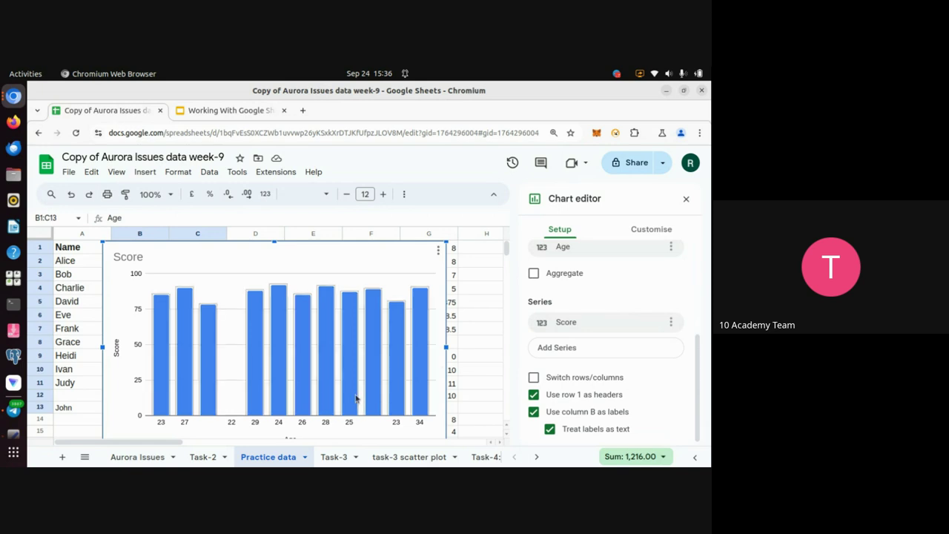
pyautogui.scroll(-4, 356, 399)
pyautogui.scroll(4, 356, 399)
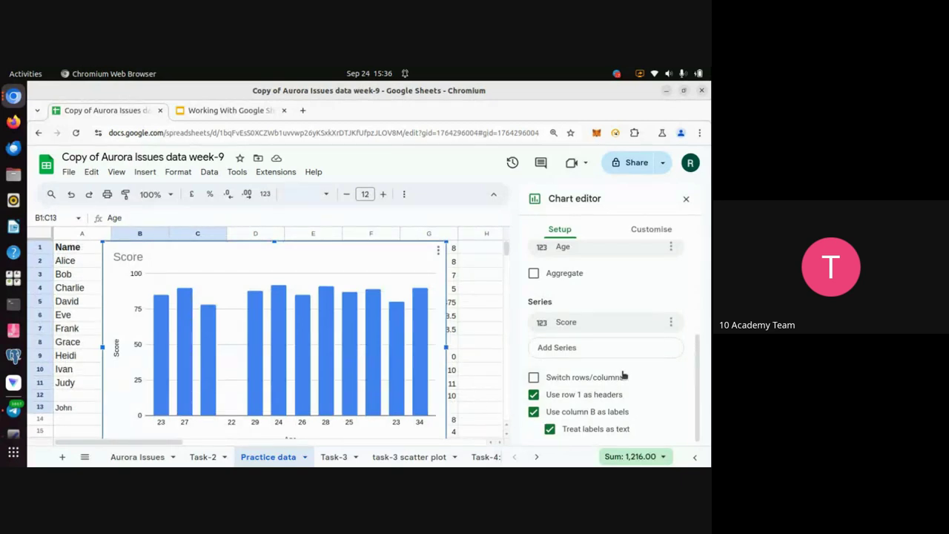
pyautogui.scroll(2, 623, 375)
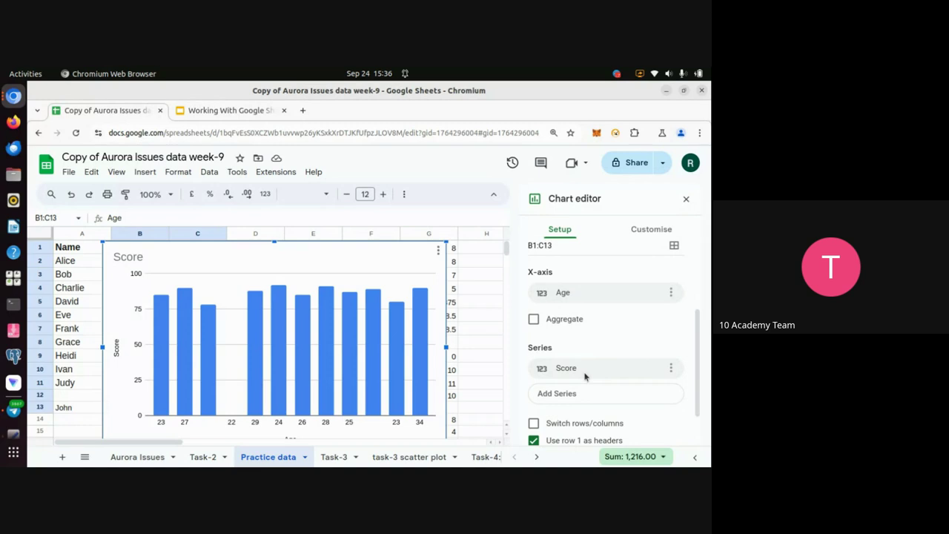
pyautogui.scroll(-2, 531, 433)
pyautogui.click(533, 409)
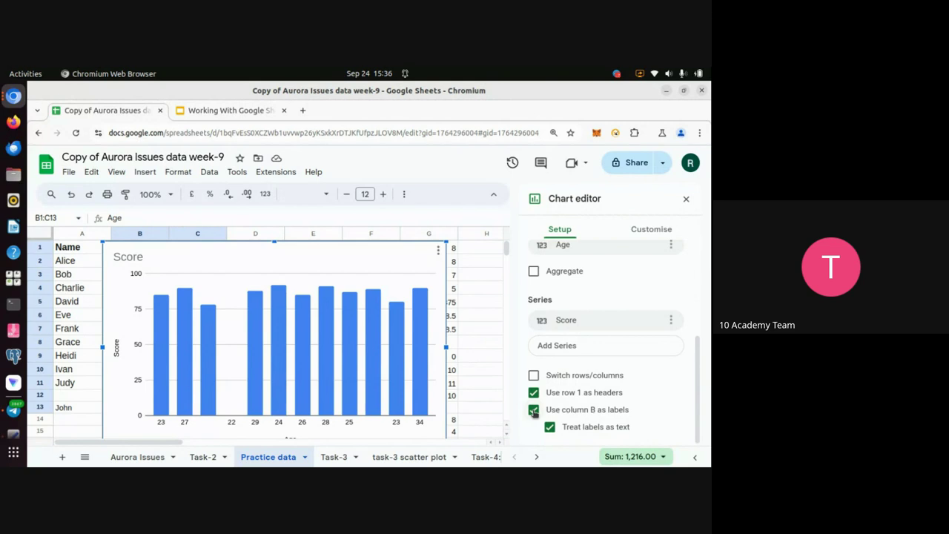
pyautogui.click(533, 410)
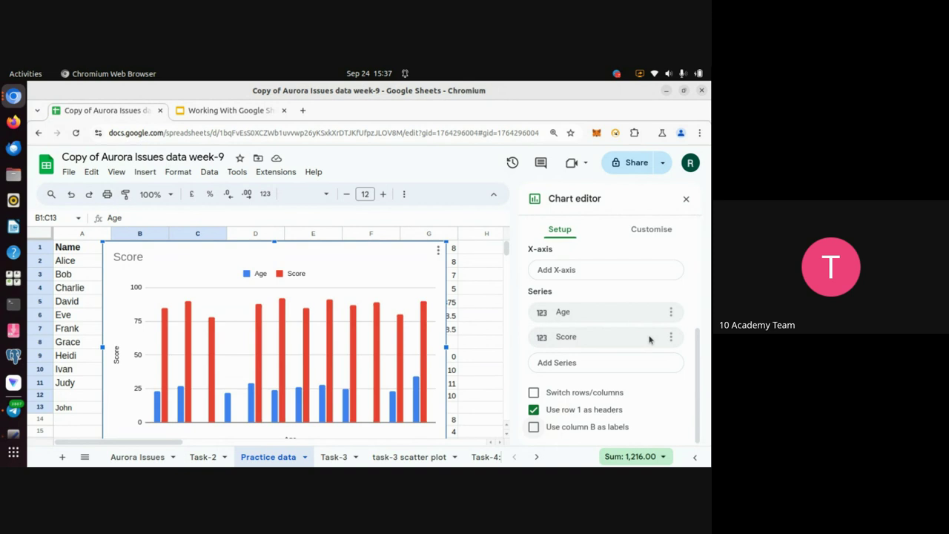
# Step: Review the chart's data range and series, and move the chart down to row 13 to uncover the source data B1:C13
pyautogui.scroll(2, 634, 320)
pyautogui.scroll(2, 636, 321)
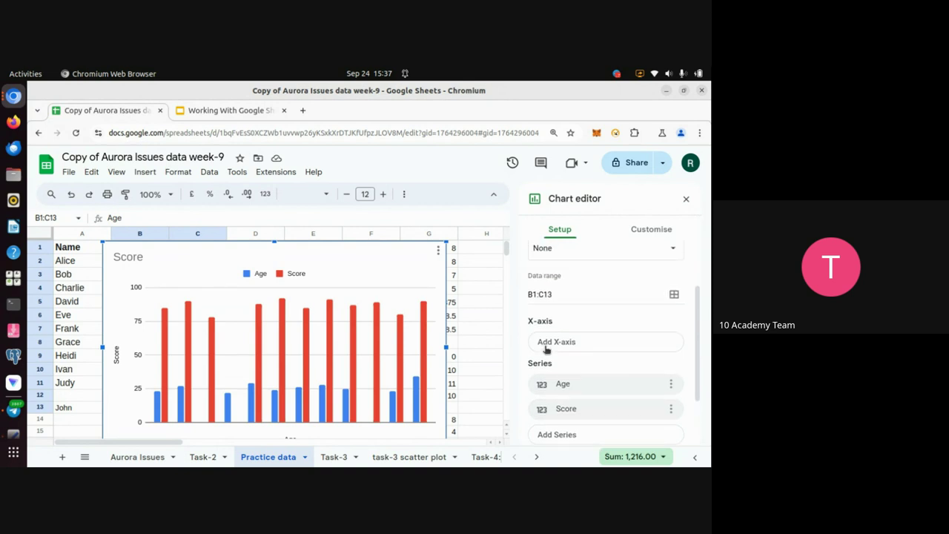
pyautogui.scroll(2, 547, 345)
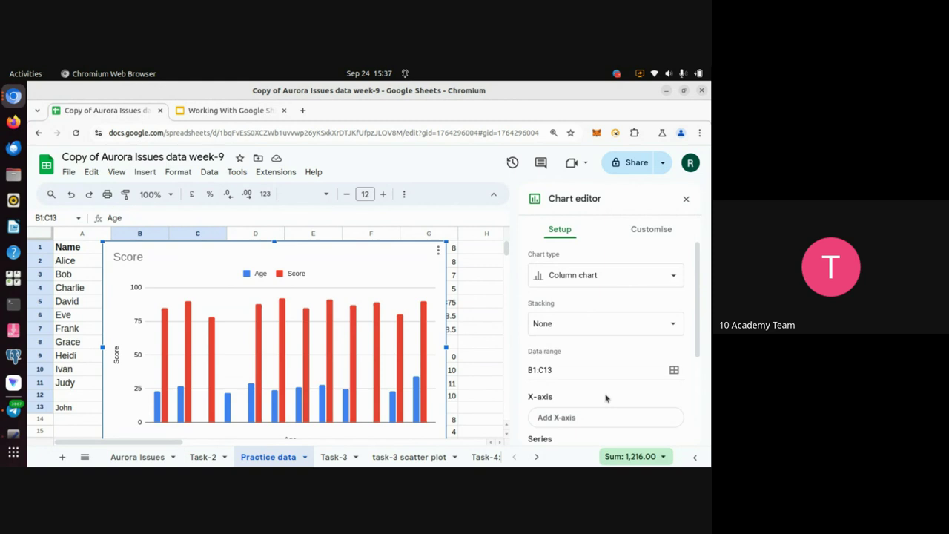
pyautogui.scroll(-2, 604, 398)
pyautogui.scroll(1, 605, 398)
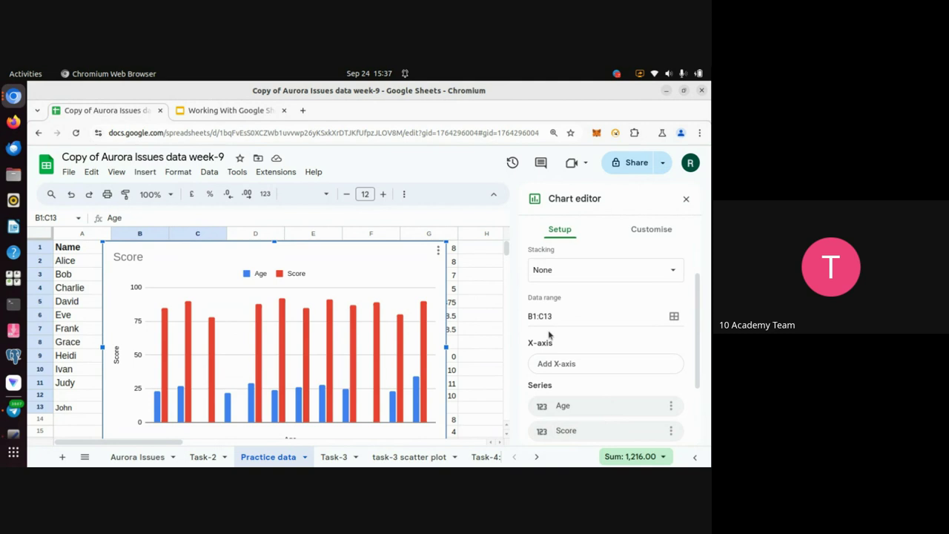
pyautogui.moveTo(310, 264); pyautogui.dragTo(347, 332)
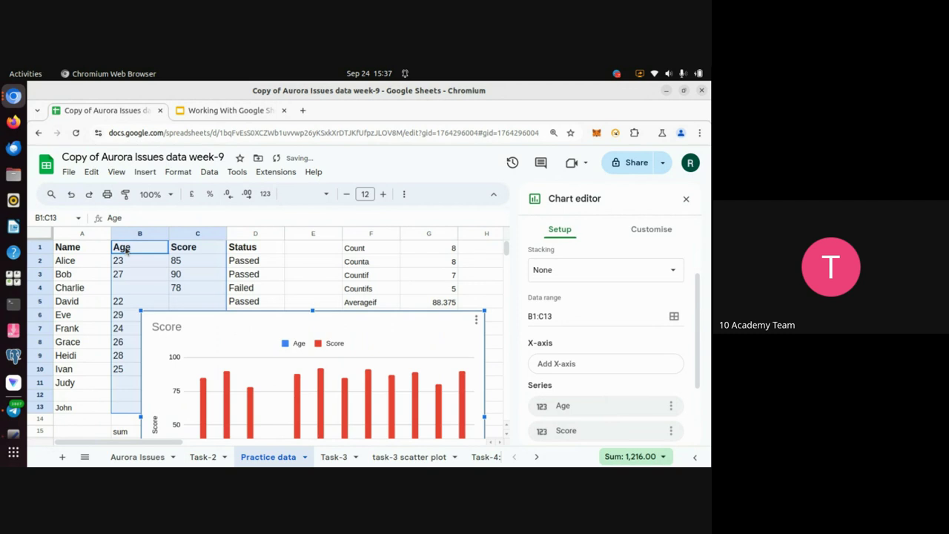
pyautogui.moveTo(139, 320); pyautogui.dragTo(291, 414)
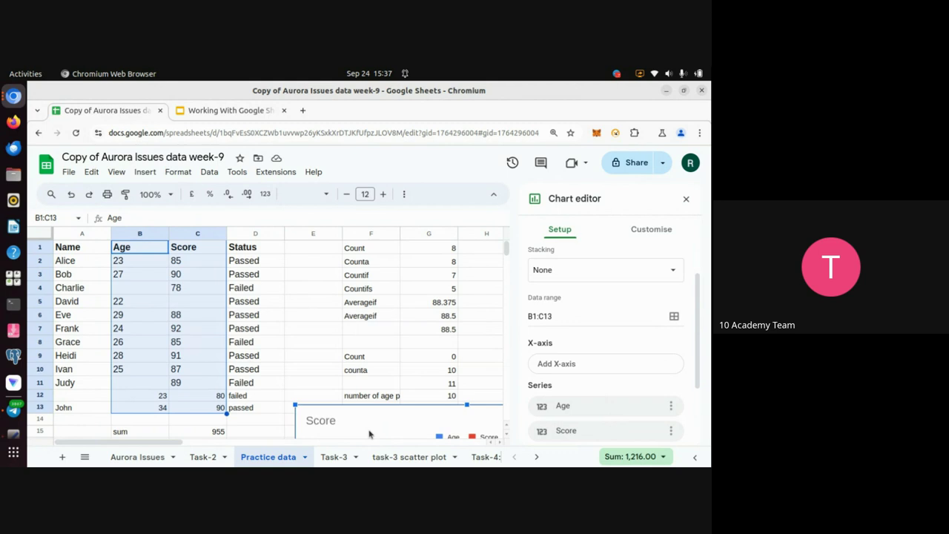
# Step: Move the chart back up to row 1 and shift it so its left edge sits within column B, uncovering the ages
pyautogui.moveTo(334, 399); pyautogui.dragTo(160, 241)
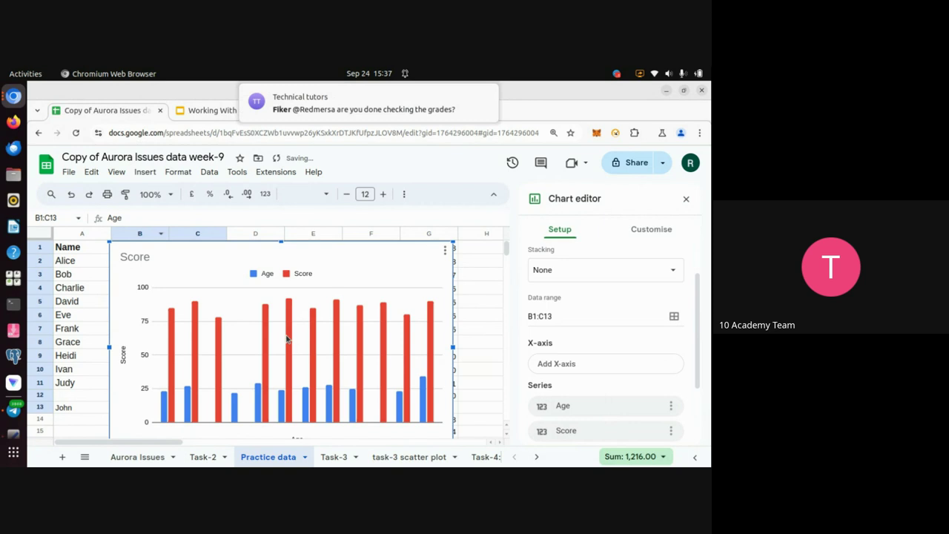
pyautogui.moveTo(344, 257); pyautogui.dragTo(366, 237)
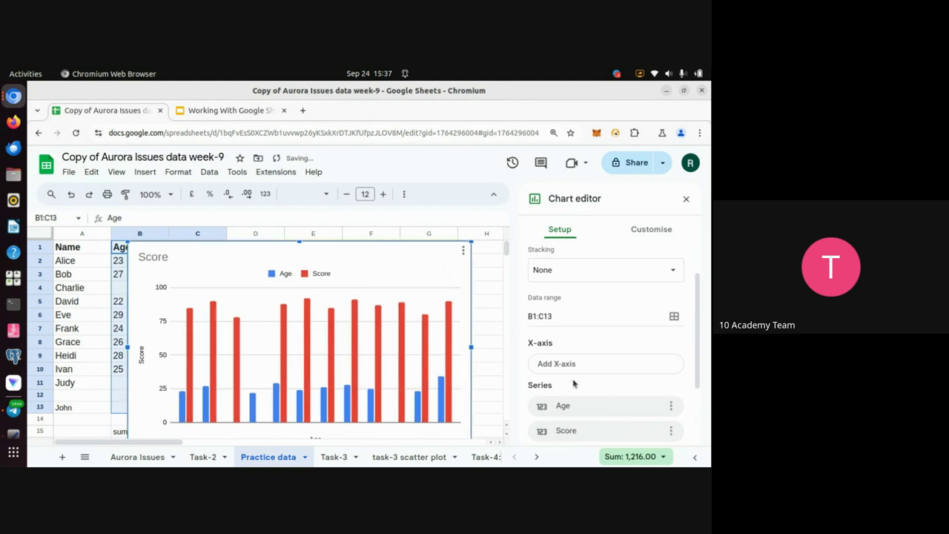
pyautogui.scroll(-2, 598, 394)
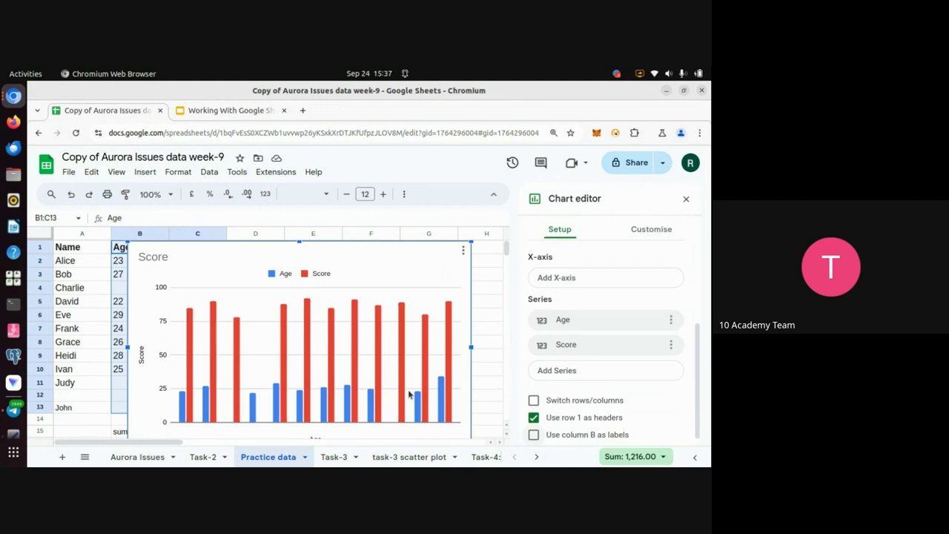
pyautogui.moveTo(362, 250); pyautogui.dragTo(392, 234)
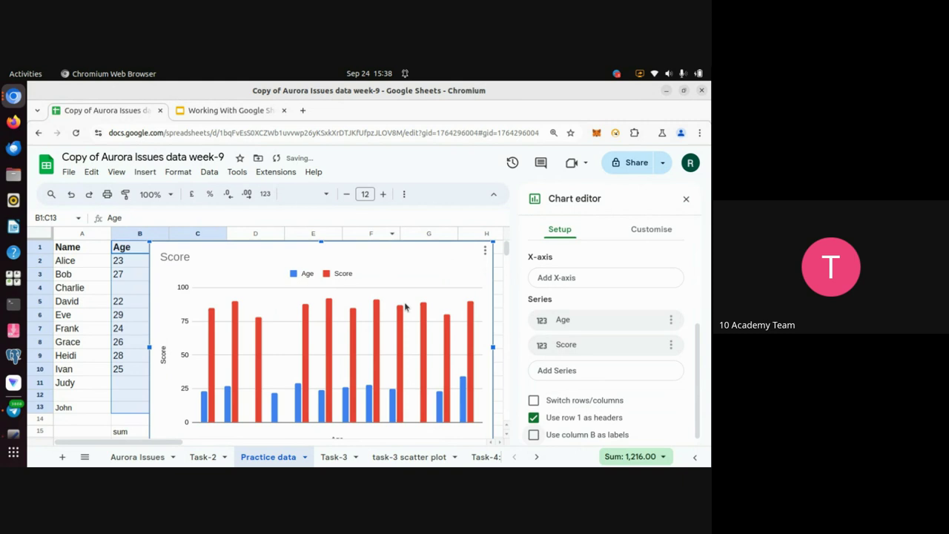
# Step: Change the chart's title text to "Age and Score"
pyautogui.scroll(-1, 604, 374)
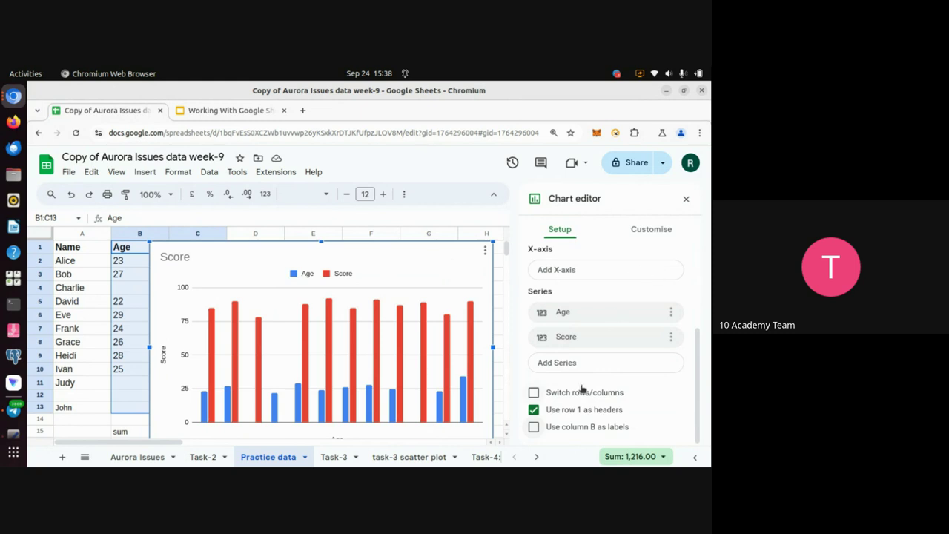
pyautogui.click(651, 231)
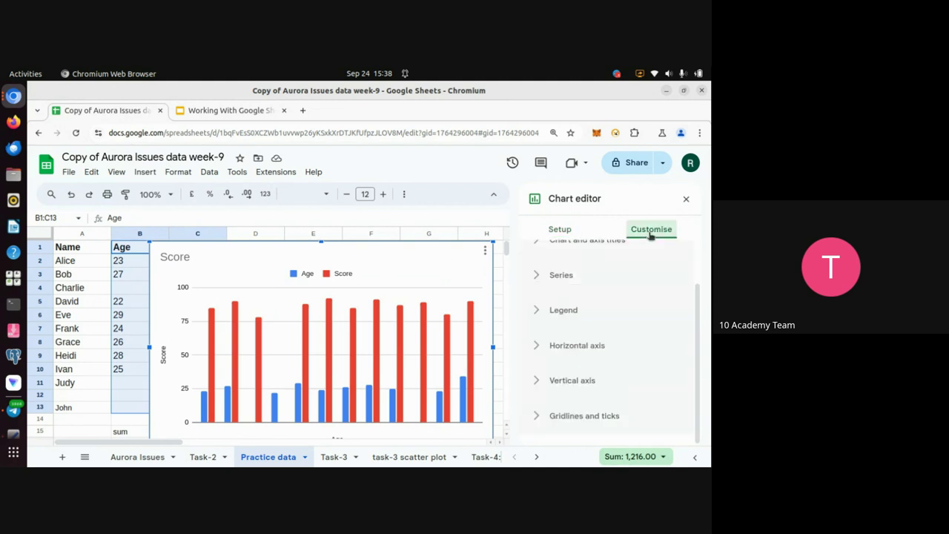
pyautogui.scroll(3, 593, 289)
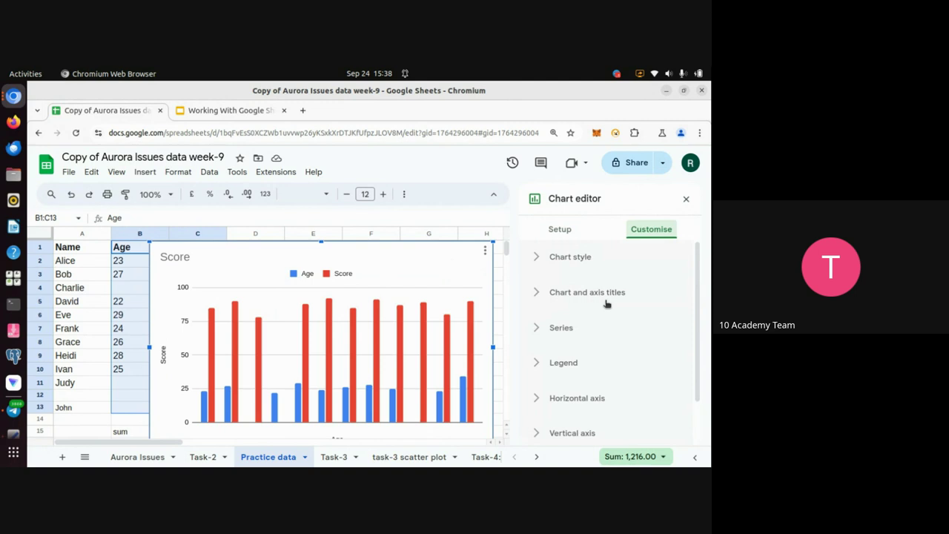
pyautogui.click(536, 294)
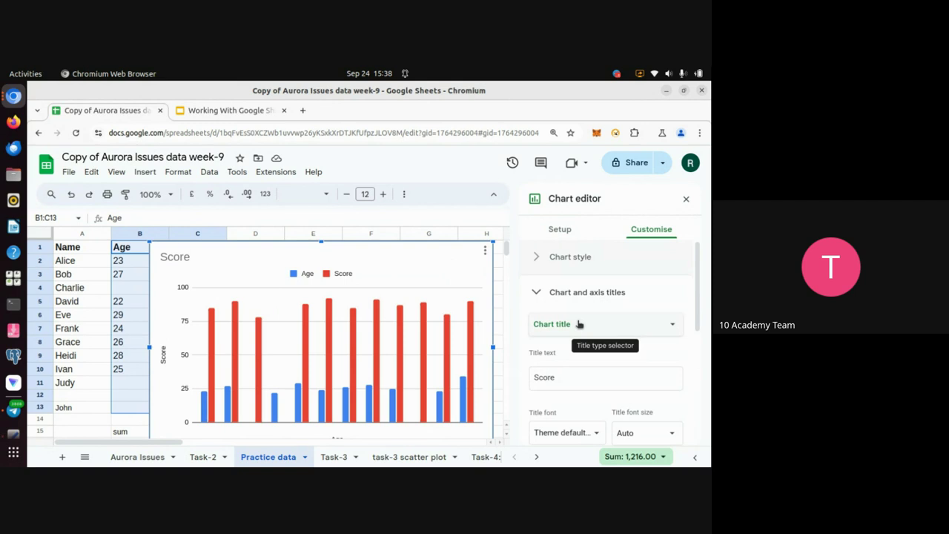
pyautogui.scroll(-2, 578, 322)
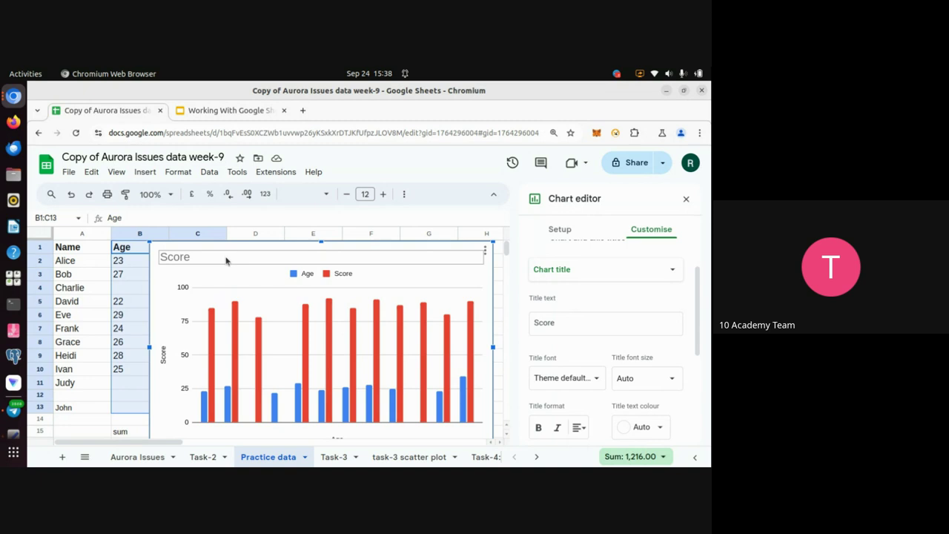
pyautogui.click(566, 320)
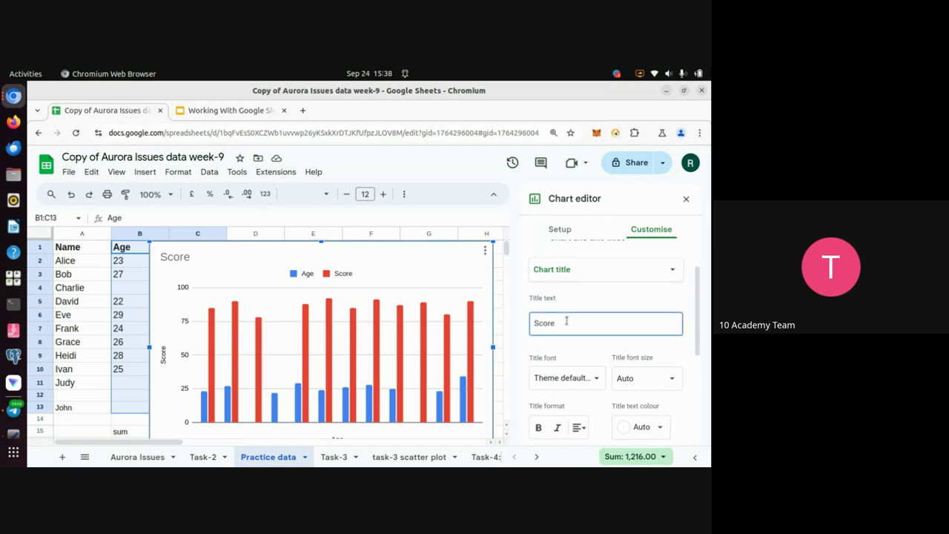
pyautogui.press('BackSpace')
pyautogui.press('BackSpace')
pyautogui.press('BackSpace')
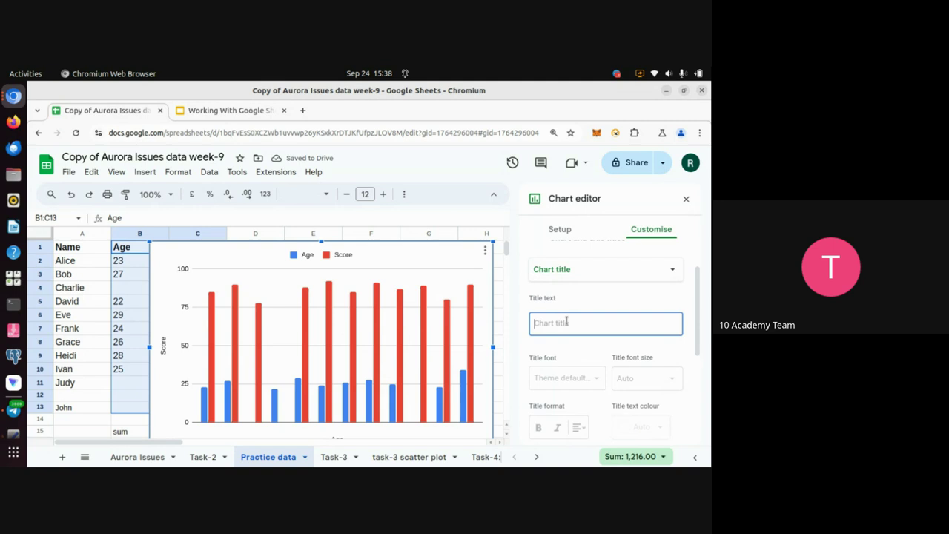
pyautogui.write('Age ')
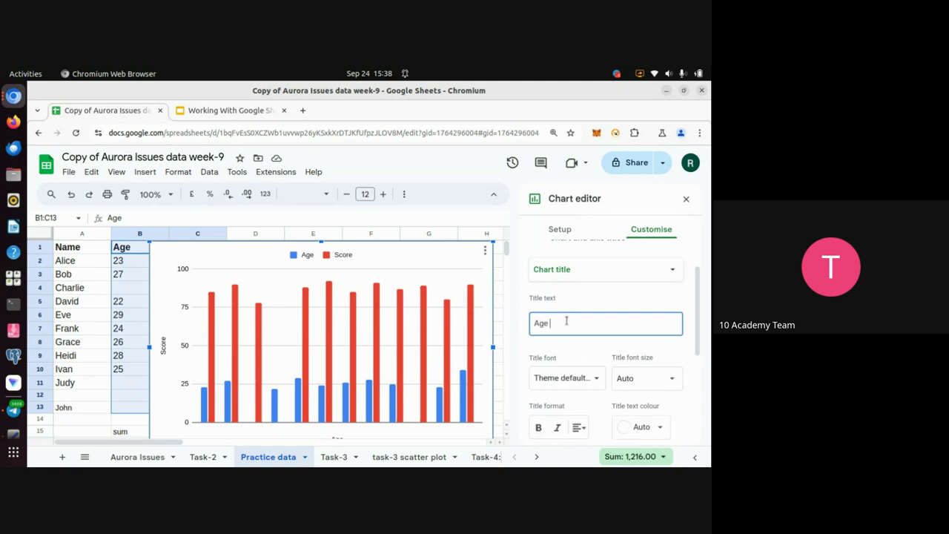
pyautogui.write('and Score')
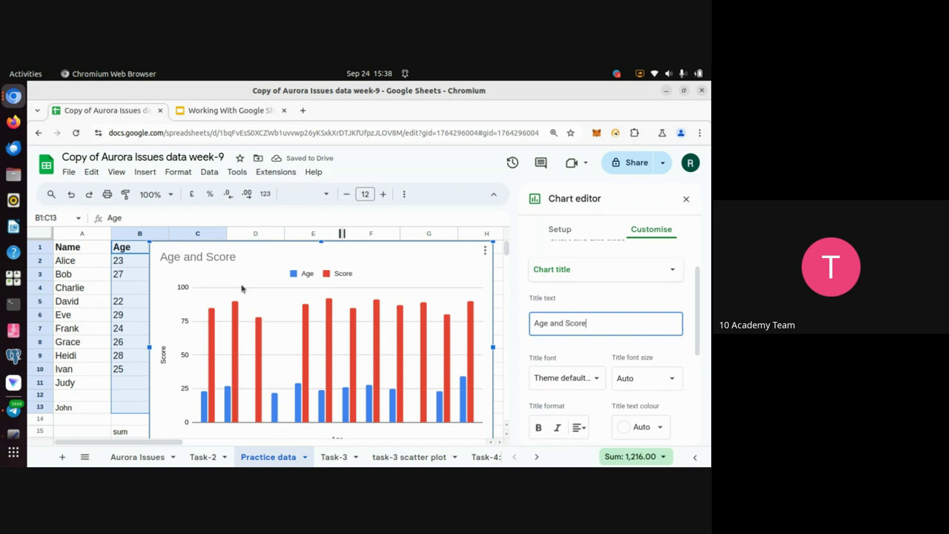
# Step: Make the chart title bold and close the chart editor
pyautogui.click(539, 429)
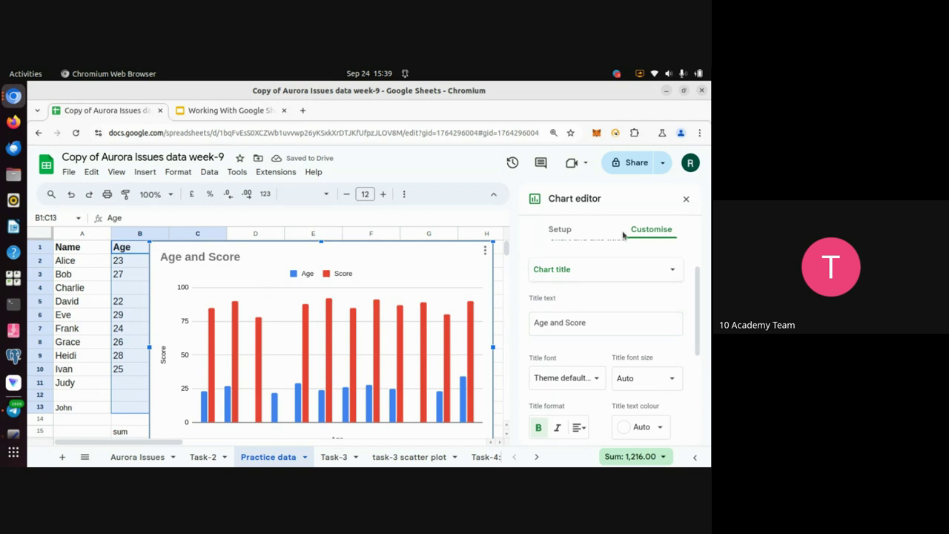
pyautogui.click(559, 230)
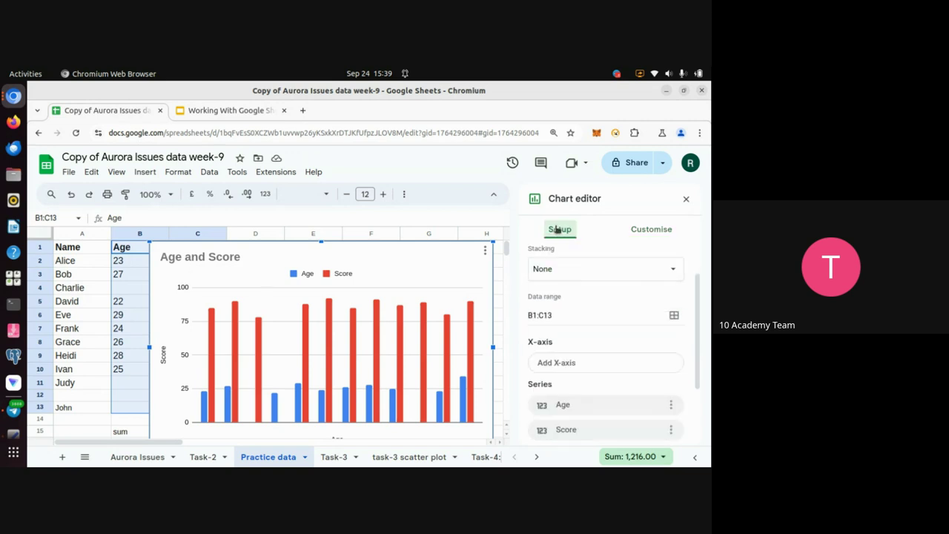
pyautogui.click(686, 200)
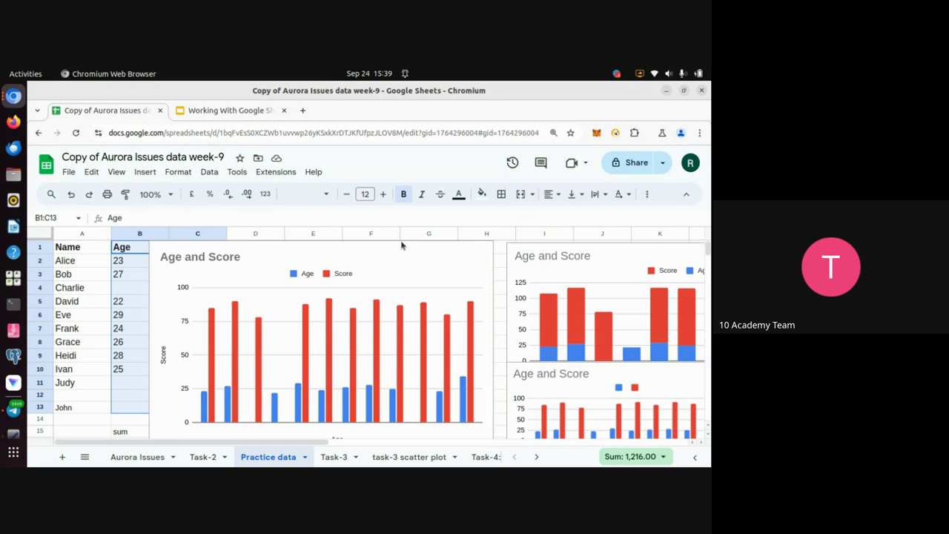
# Step: Move the Age and Score chart to the start of column B, and briefly check the Google Meet call before returning to the sheet
pyautogui.click(421, 276)
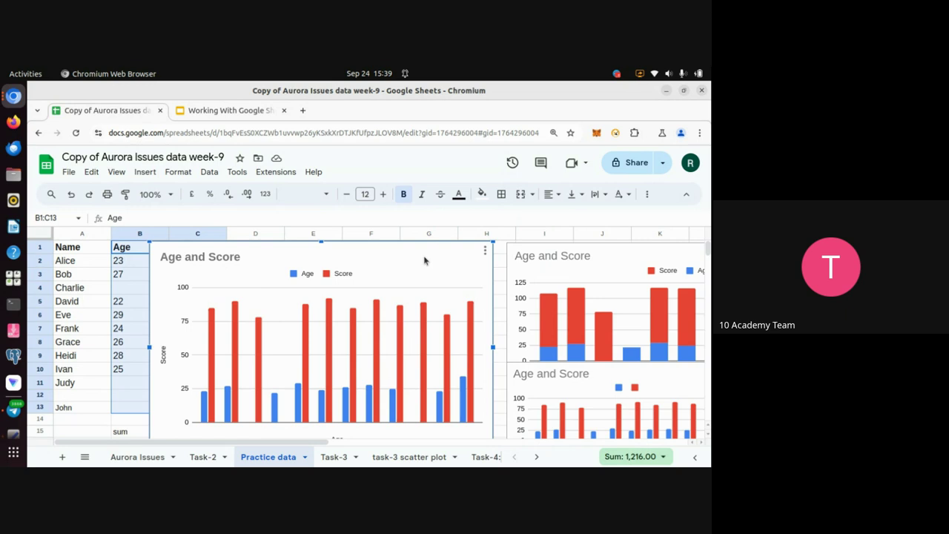
pyautogui.moveTo(425, 259); pyautogui.dragTo(385, 261)
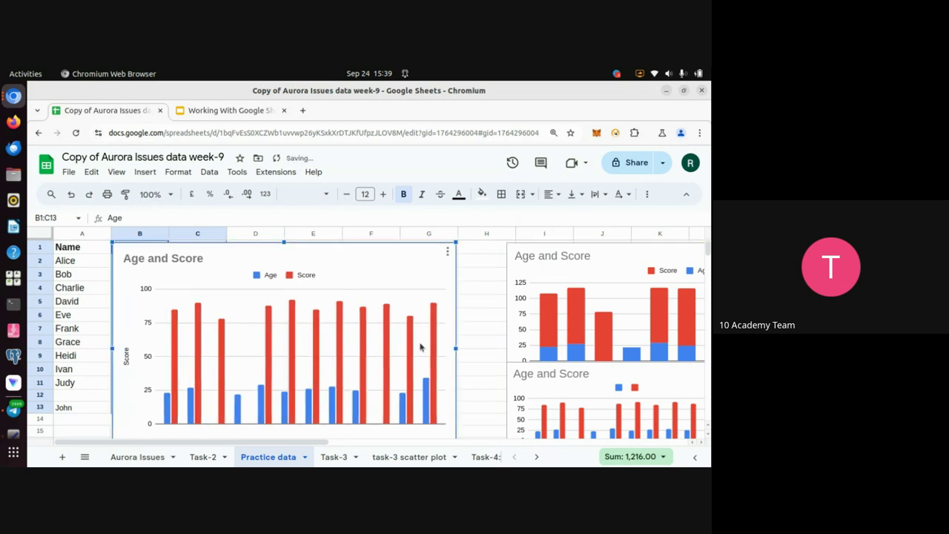
pyautogui.hotkey('alt', 'Tab')
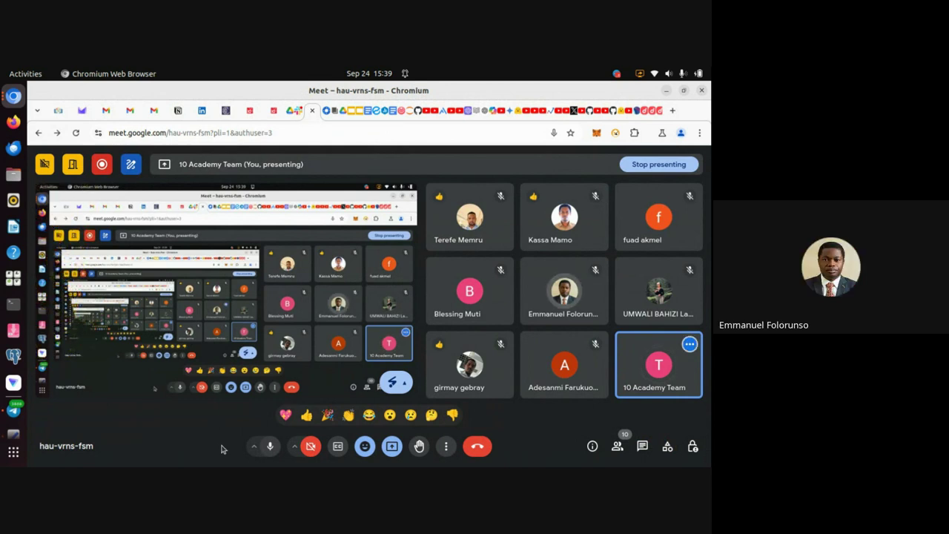
pyautogui.hotkey('alt', 'Tab')
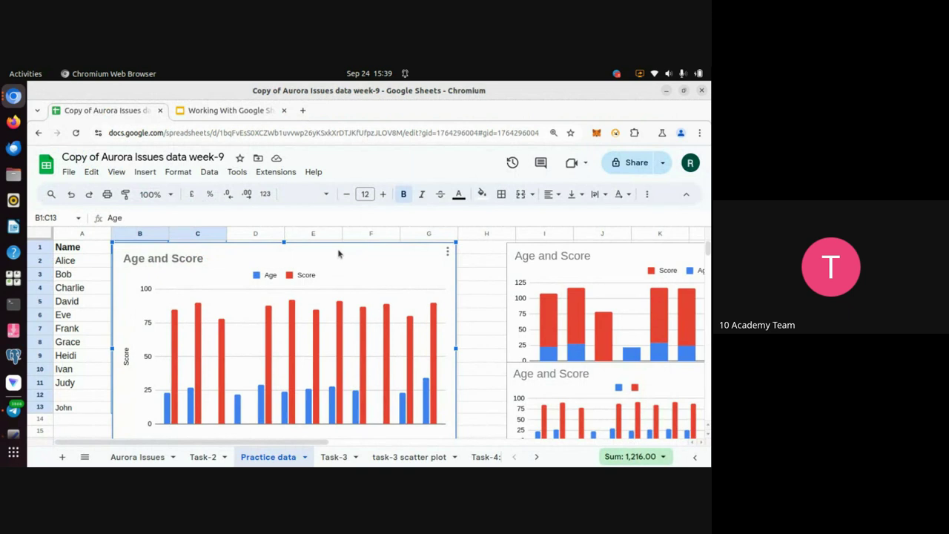
# Step: Move the Age and Score chart clear of the data, placing it around row 20 at column H below the existing charts
pyautogui.moveTo(338, 254); pyautogui.dragTo(589, 273)
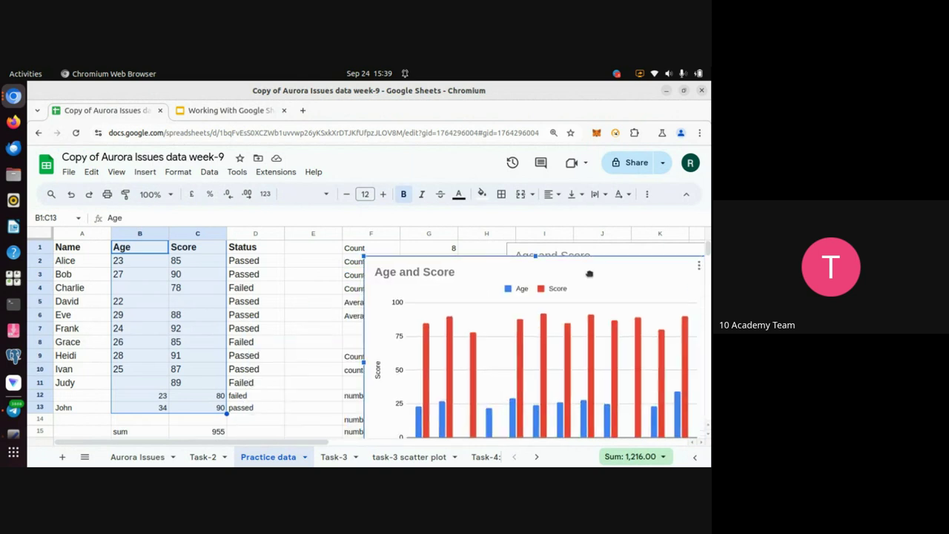
pyautogui.scroll(-1, 590, 276)
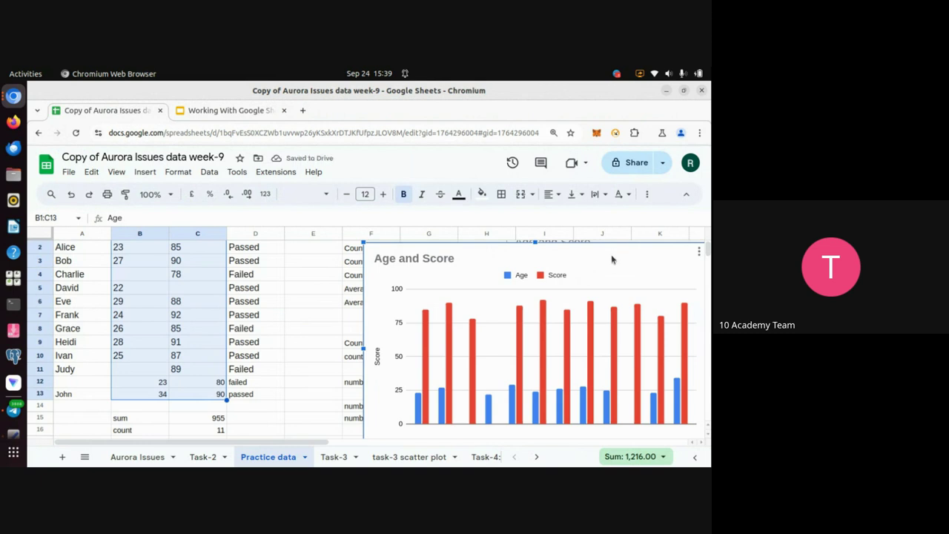
pyautogui.moveTo(612, 259); pyautogui.dragTo(401, 416)
pyautogui.scroll(-3, 403, 420)
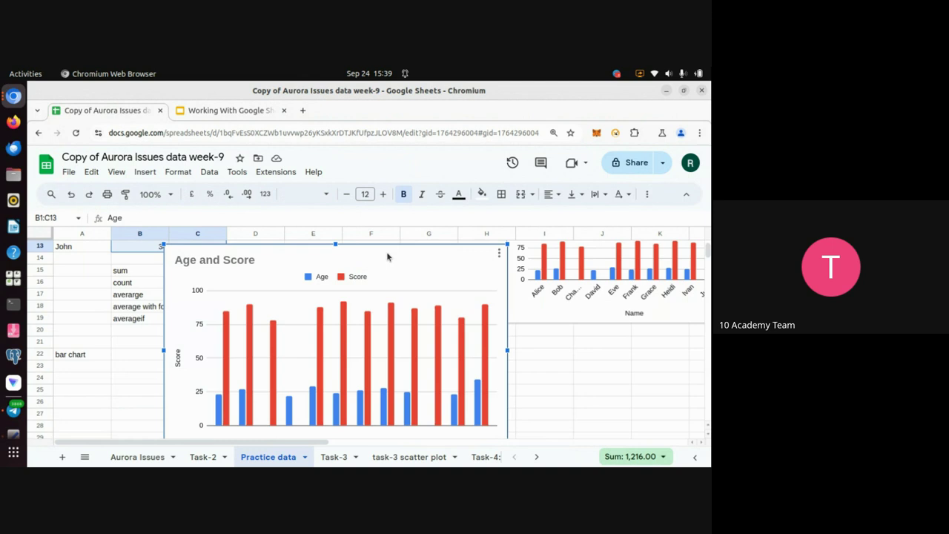
pyautogui.moveTo(387, 256); pyautogui.dragTo(710, 329)
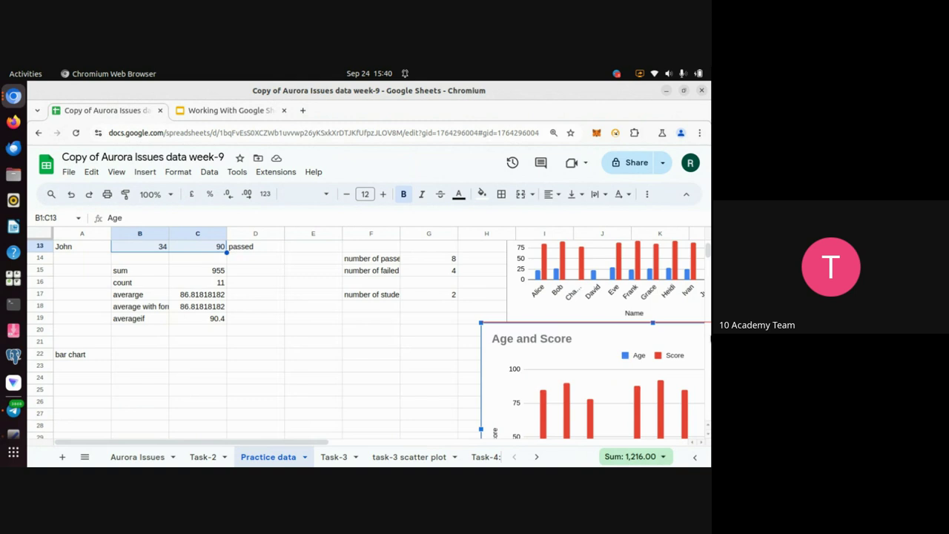
# Step: Insert a new chart from the Name, Age and Score data in A1:C13
pyautogui.scroll(-2, 662, 346)
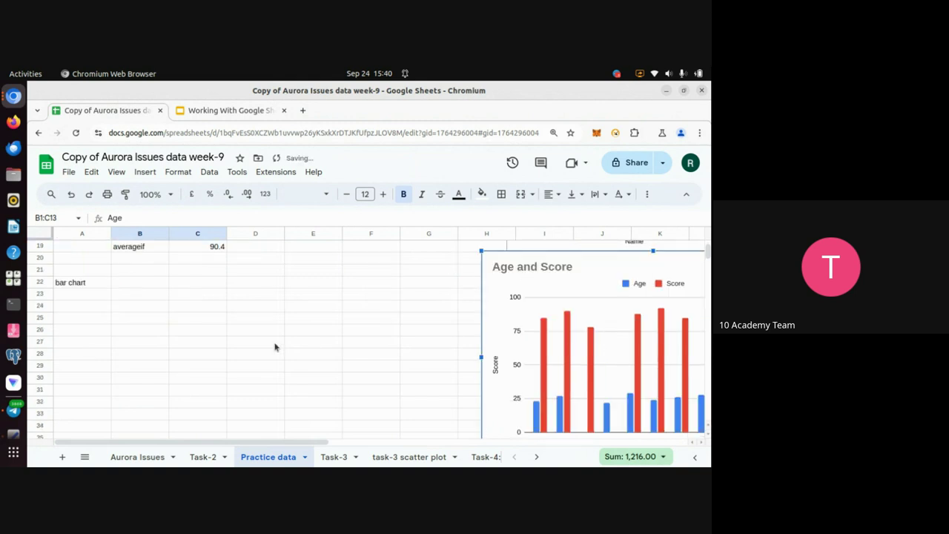
pyautogui.scroll(4, 274, 347)
pyautogui.scroll(-2, 275, 346)
pyautogui.scroll(5, 275, 346)
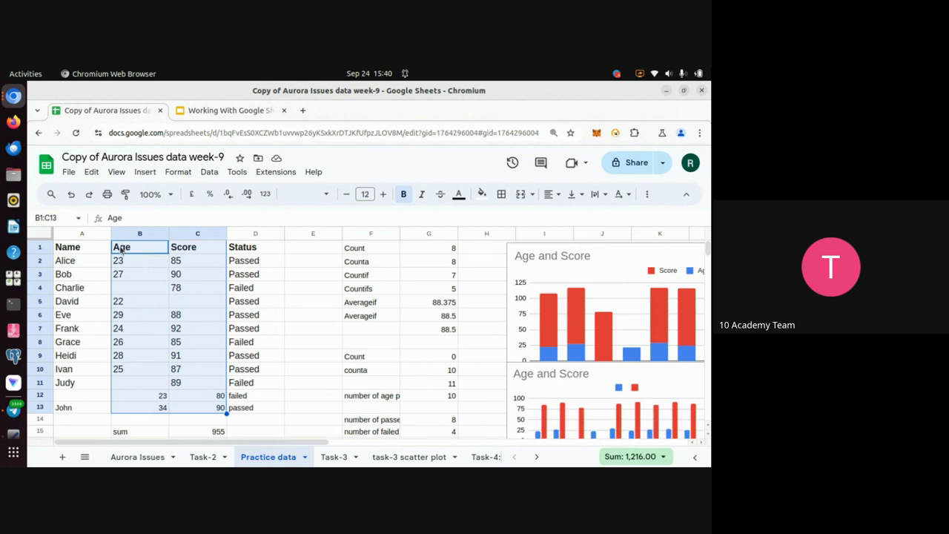
pyautogui.scroll(-4, 121, 251)
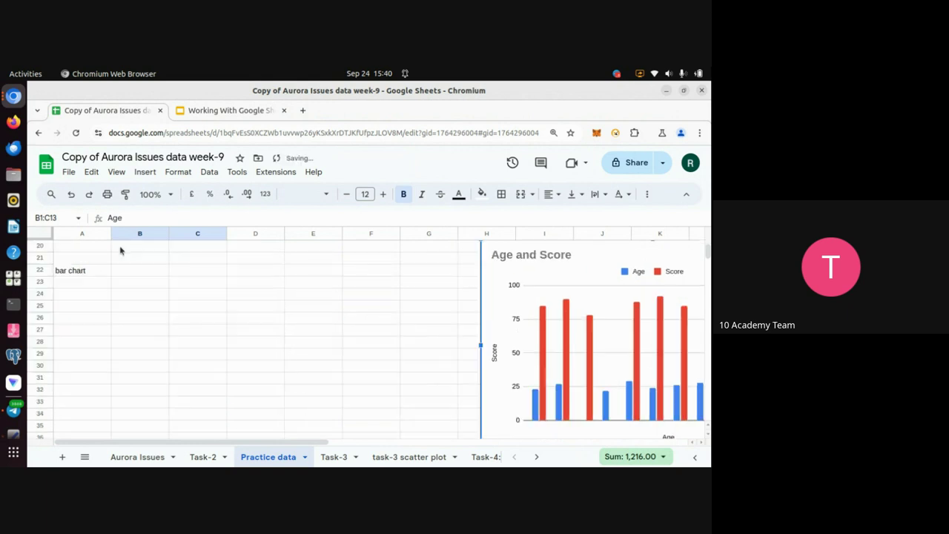
pyautogui.scroll(3, 121, 251)
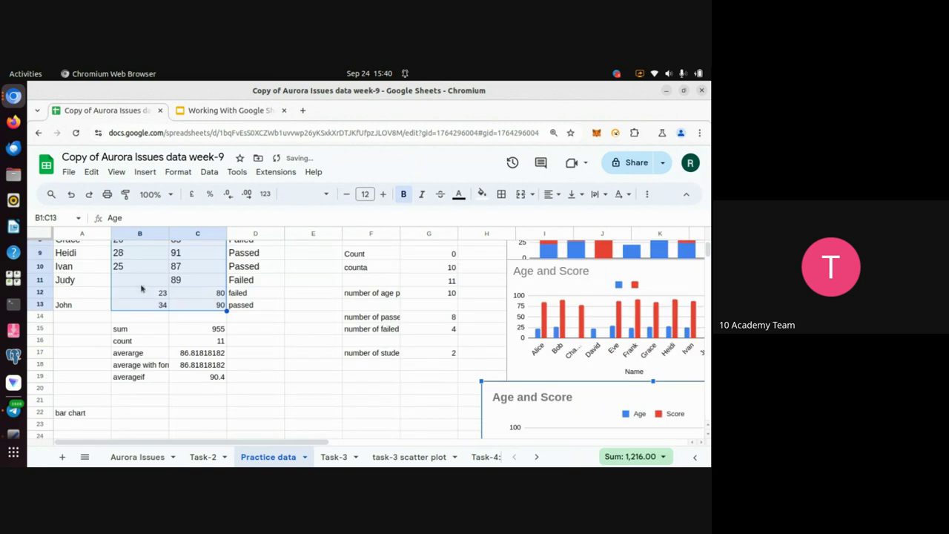
pyautogui.scroll(2, 107, 291)
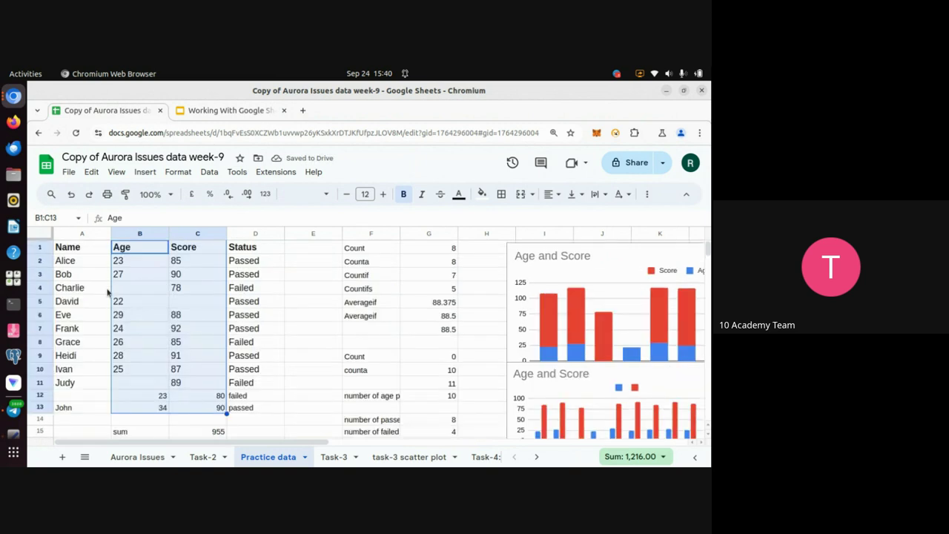
pyautogui.click(70, 250)
pyautogui.hotkey('shift', 'Right')
pyautogui.hotkey('shift', 'Right')
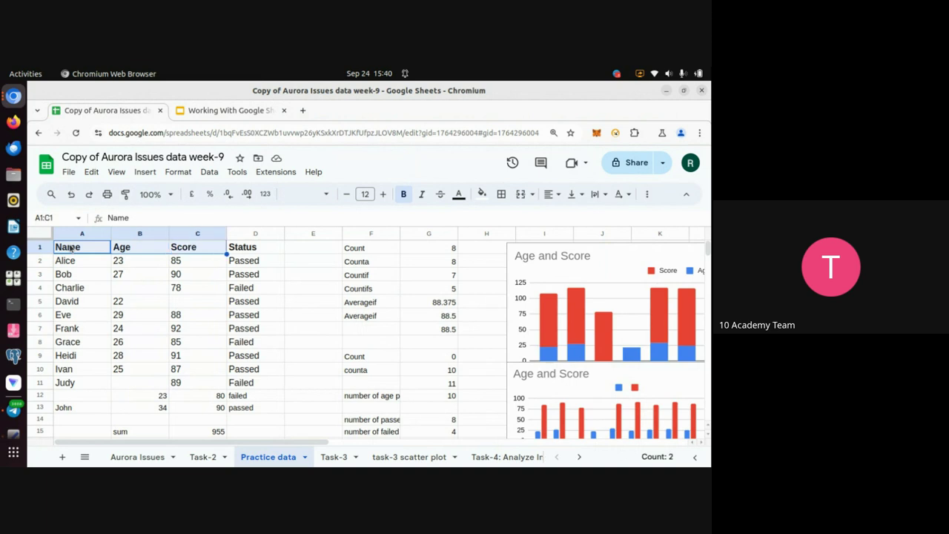
pyautogui.hotkey('shift', 'Down')
pyautogui.hotkey('shift', 'Down')
pyautogui.hotkey('shift', 'Down')
pyautogui.hotkey('shift', 'Down')
pyautogui.hotkey('shift', 'Down')
pyautogui.hotkey('shift', 'Down')
pyautogui.hotkey('shift', 'Down')
pyautogui.hotkey('shift', 'Down')
pyautogui.hotkey('shift', 'Down')
pyautogui.hotkey('shift', 'Down')
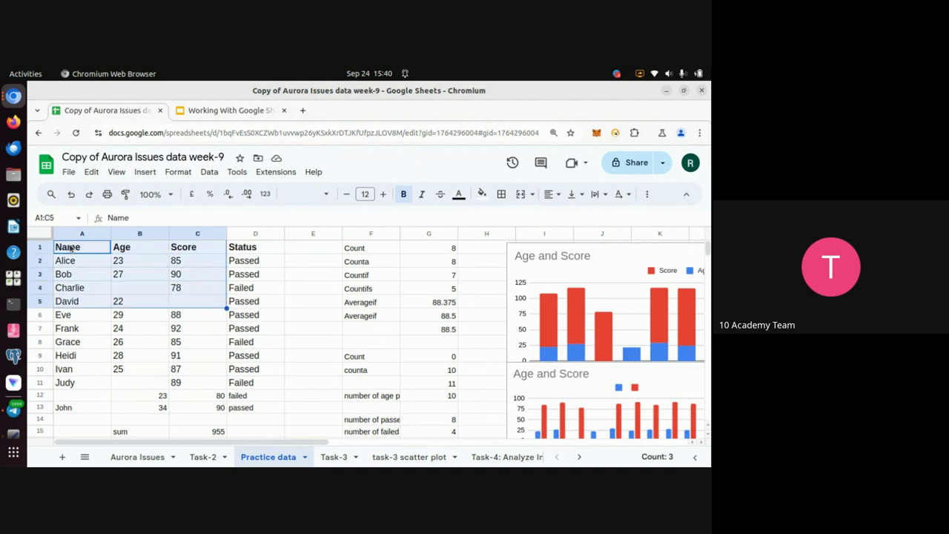
pyautogui.hotkey('shift', 'Down')
pyautogui.hotkey('shift', 'Down')
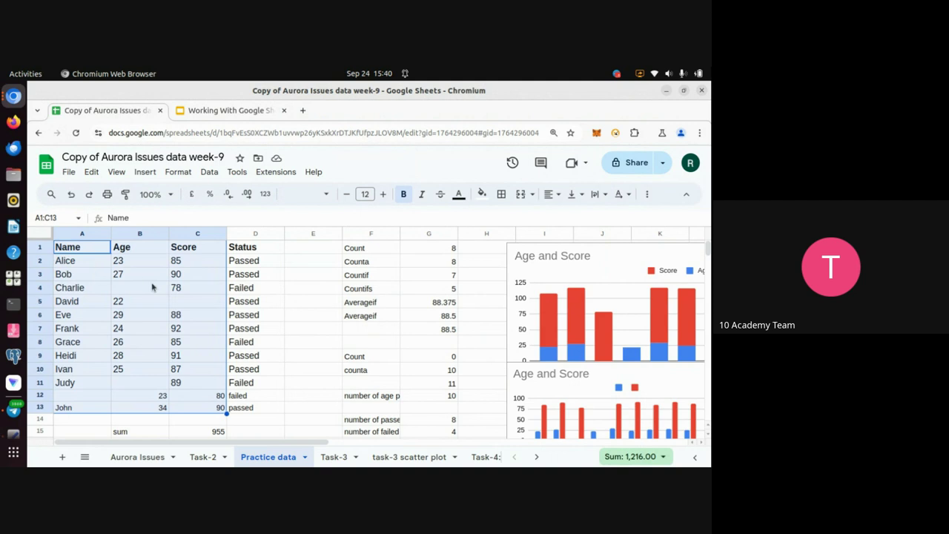
pyautogui.click(143, 174)
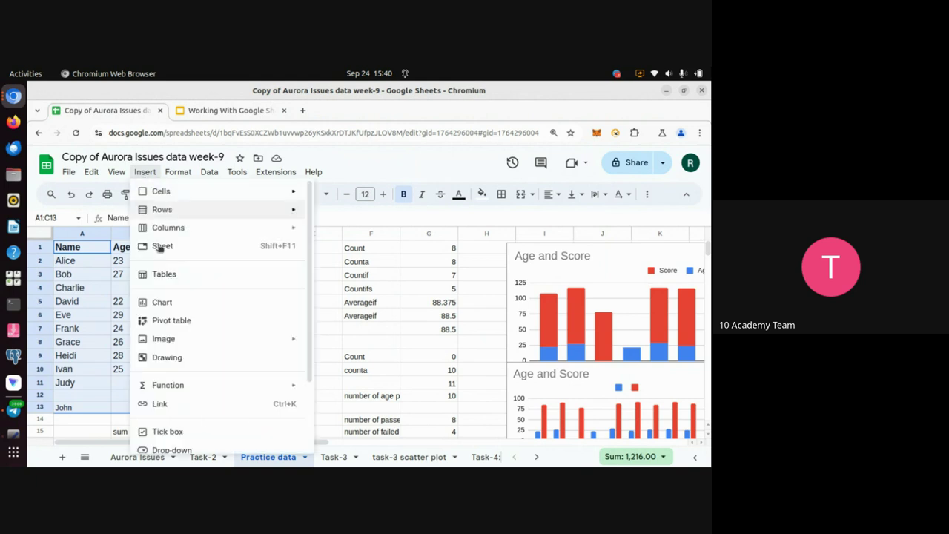
pyautogui.click(172, 304)
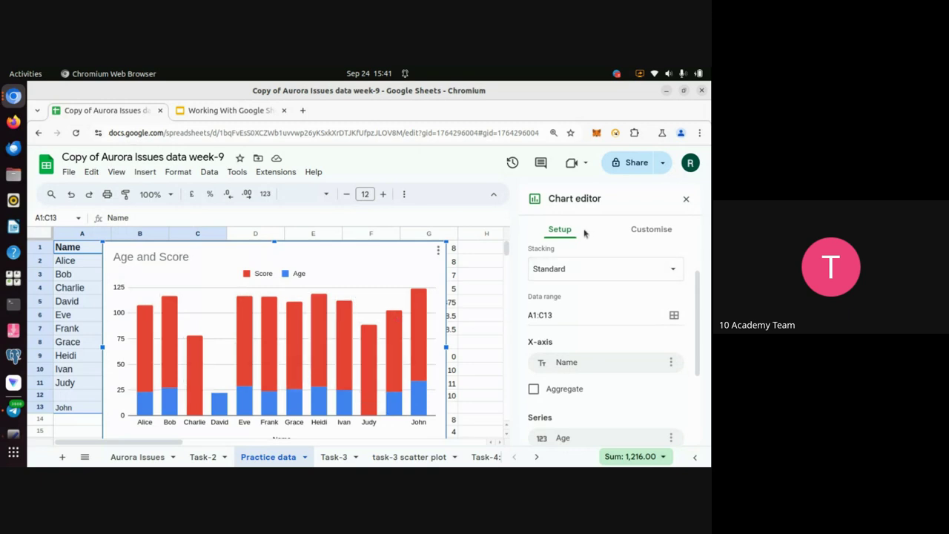
# Step: Change the new chart to the suggested unstacked column chart, and set its stacking to Standard to compare both layouts
pyautogui.scroll(2, 623, 347)
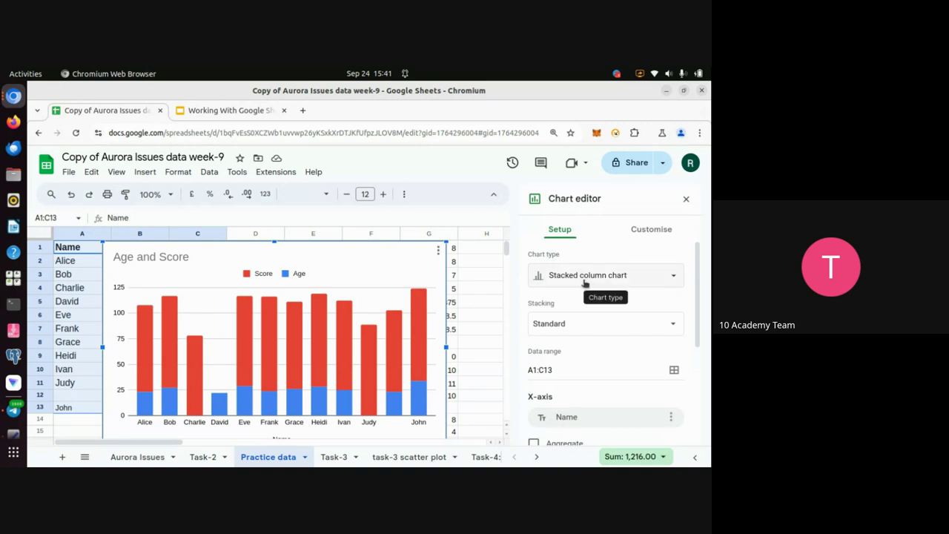
pyautogui.click(673, 277)
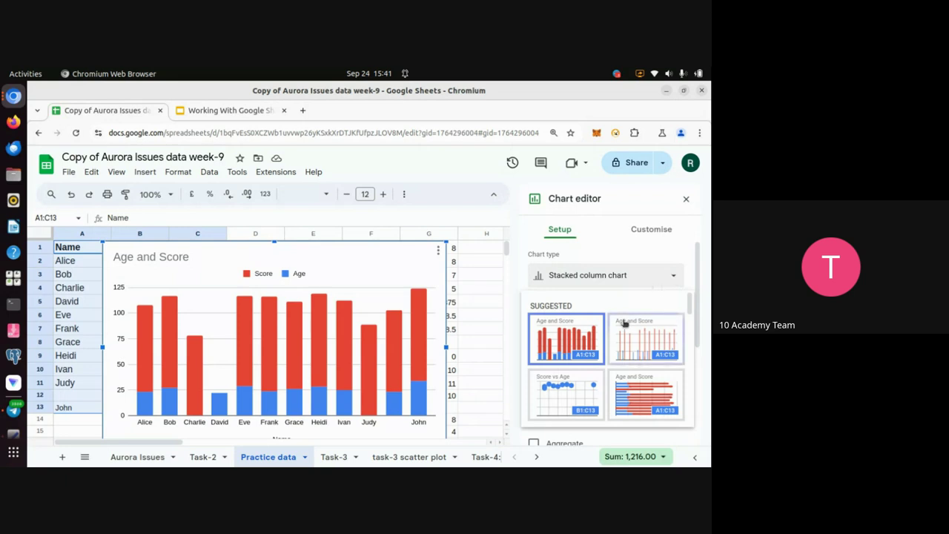
pyautogui.click(634, 354)
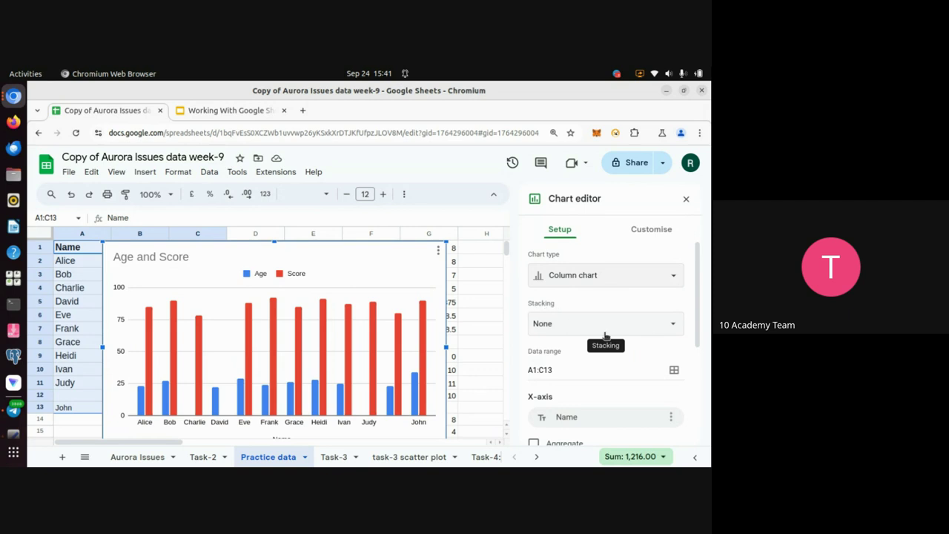
pyautogui.click(672, 326)
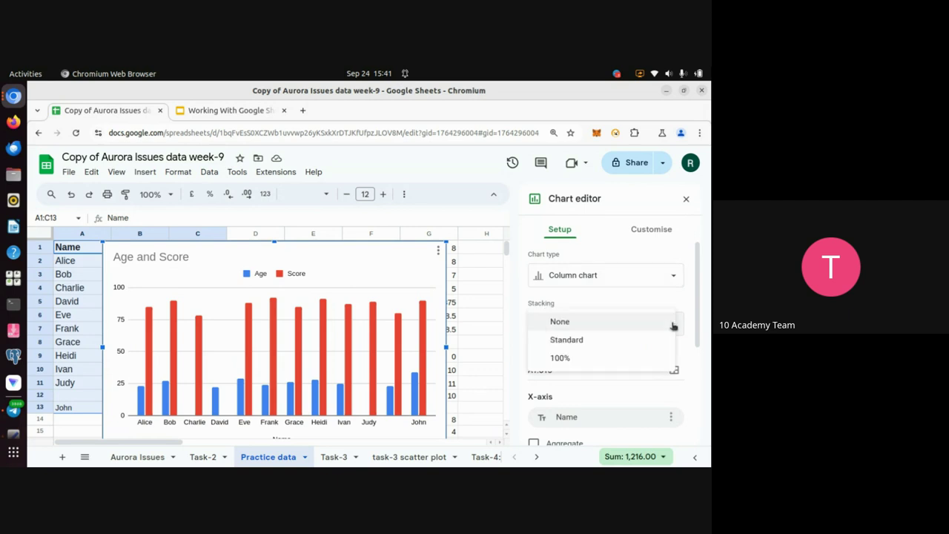
pyautogui.click(576, 341)
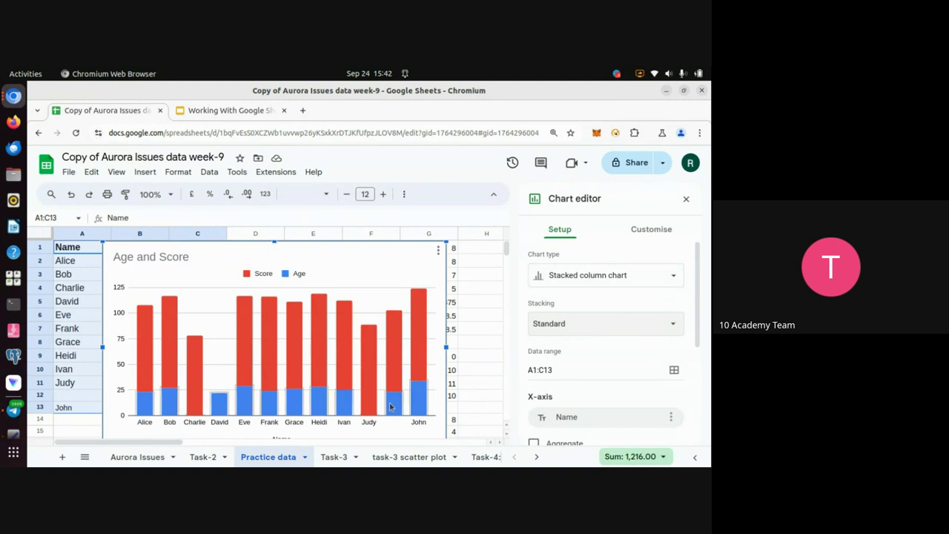
# Step: Look over the stacked Age and Score chart, and check the Google Meet call before returning to the sheet
pyautogui.scroll(-2, 391, 406)
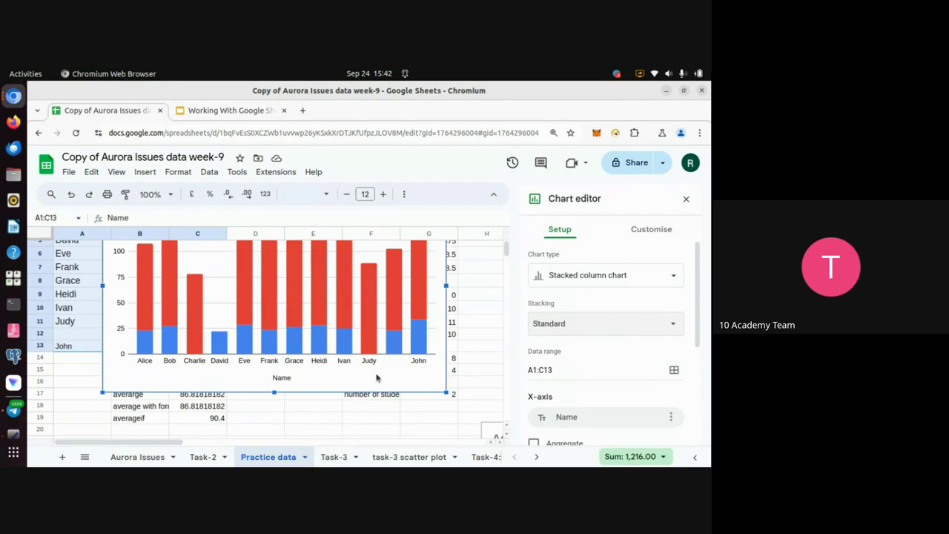
pyautogui.scroll(2, 376, 378)
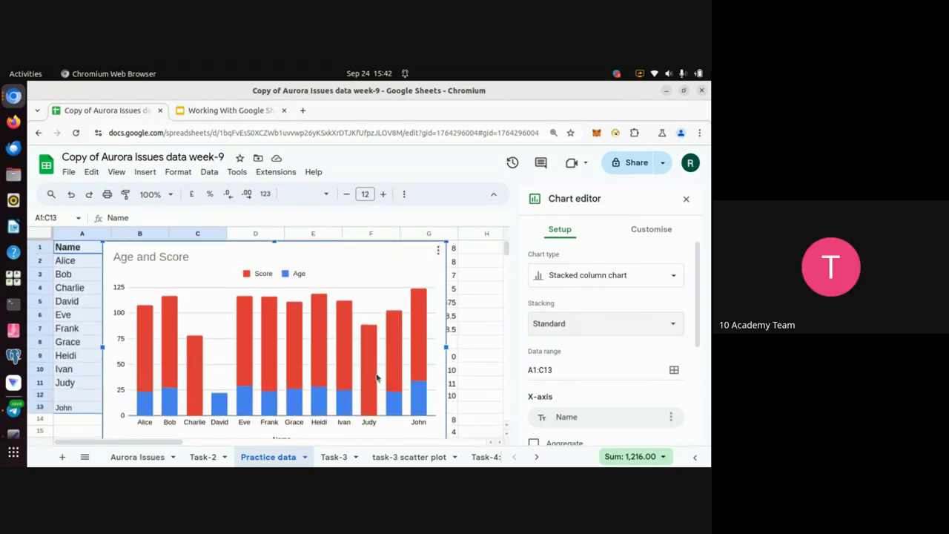
pyautogui.hotkey('alt', 'Tab')
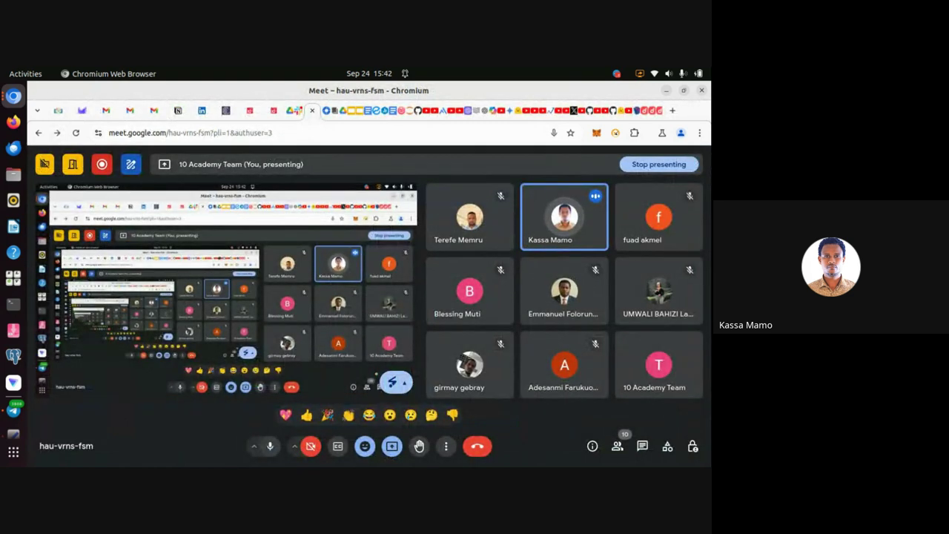
pyautogui.hotkey('alt', 'Tab')
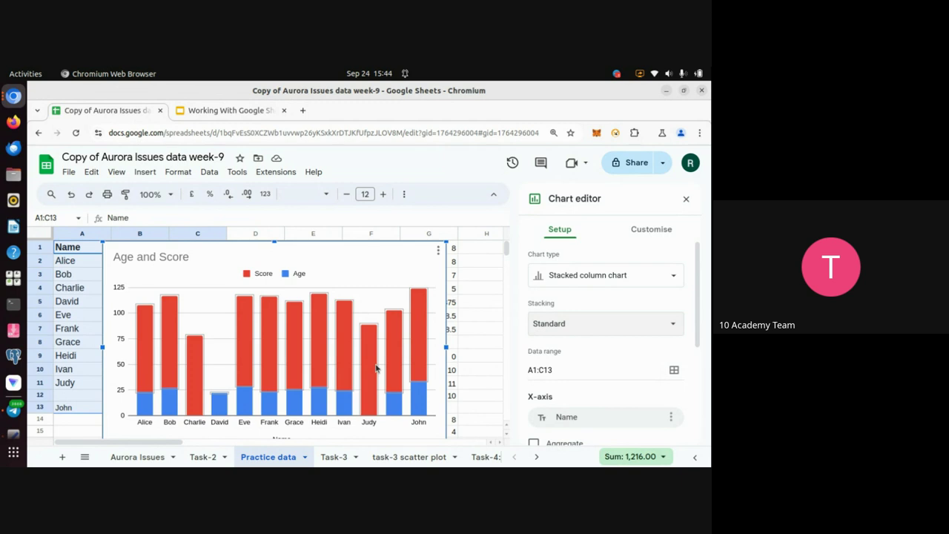
# Step: Close the chart editor and examine the stacked chart of resolved, unresolved and blocked issues on the Task-3 sheet
pyautogui.click(486, 400)
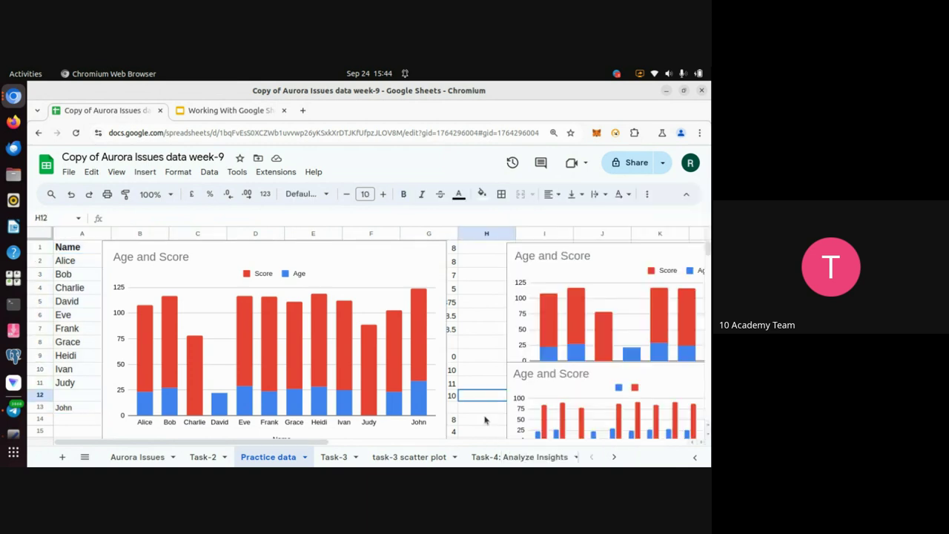
pyautogui.click(396, 458)
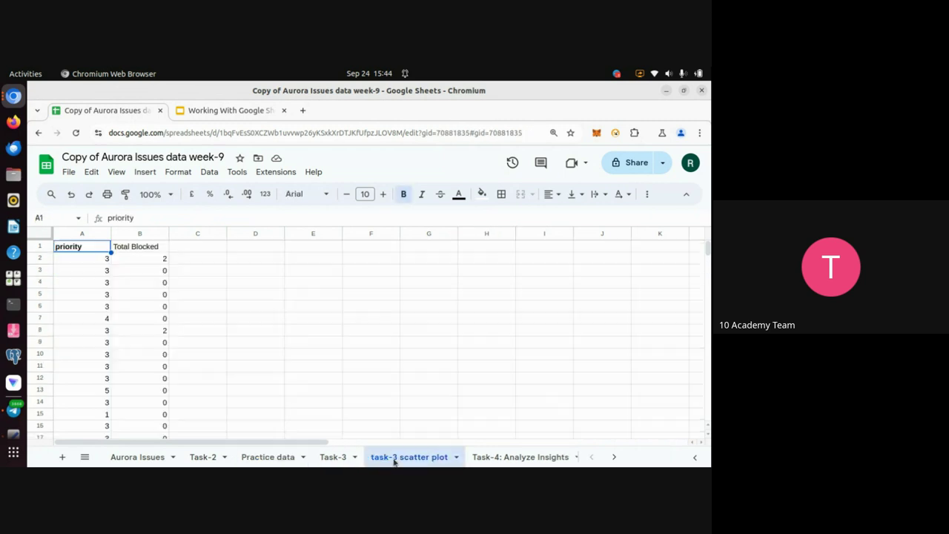
pyautogui.click(335, 457)
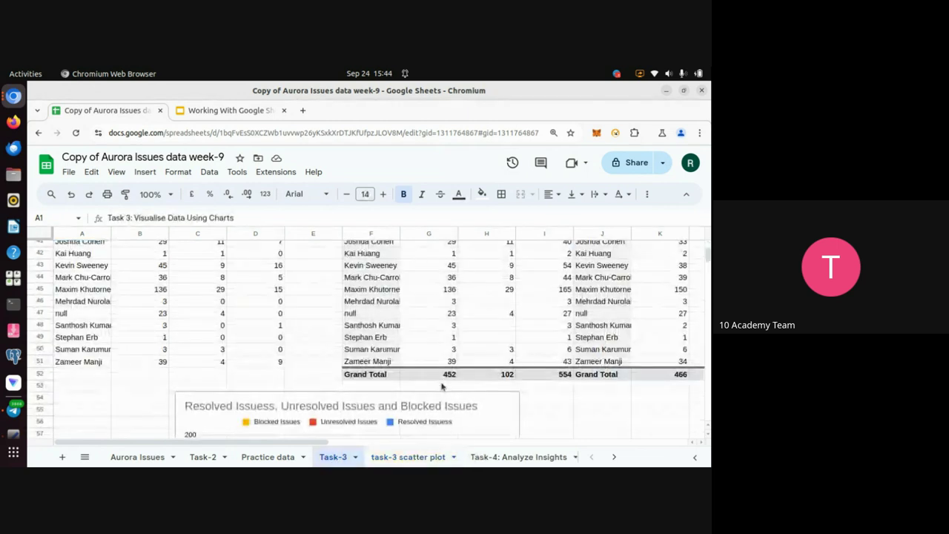
pyautogui.scroll(-3, 441, 387)
pyautogui.scroll(-2, 441, 386)
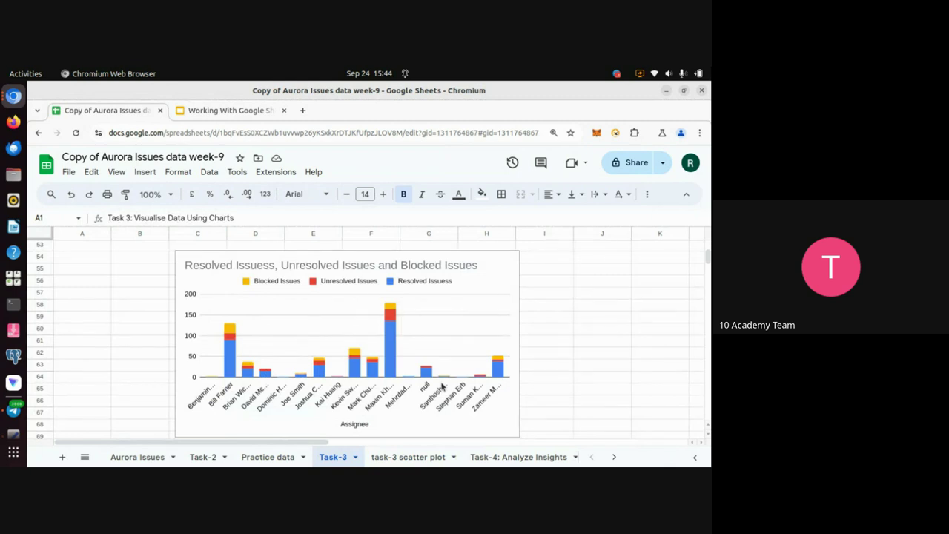
pyautogui.scroll(2, 443, 386)
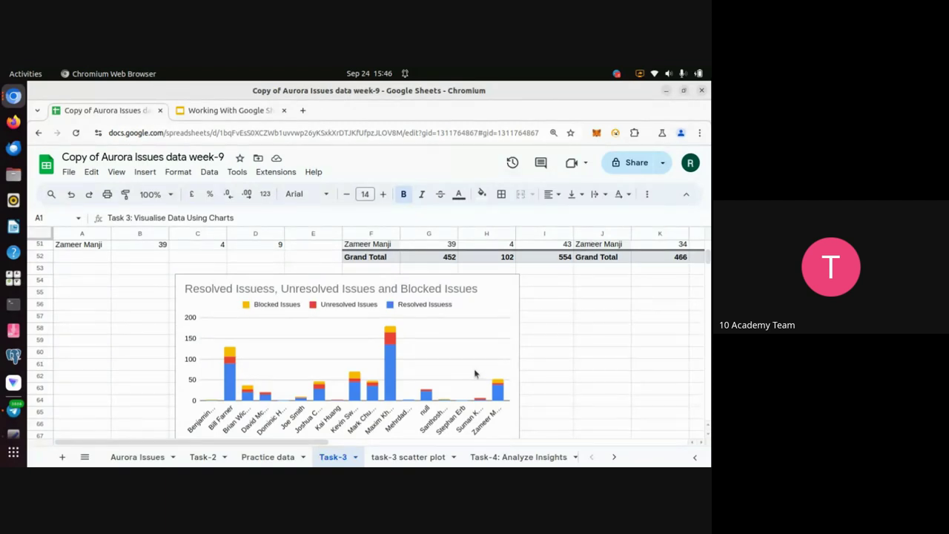
# Step: Reopen the Practice data sheet and mute the microphone in the Google Meet call before returning to the spreadsheet
pyautogui.click(265, 461)
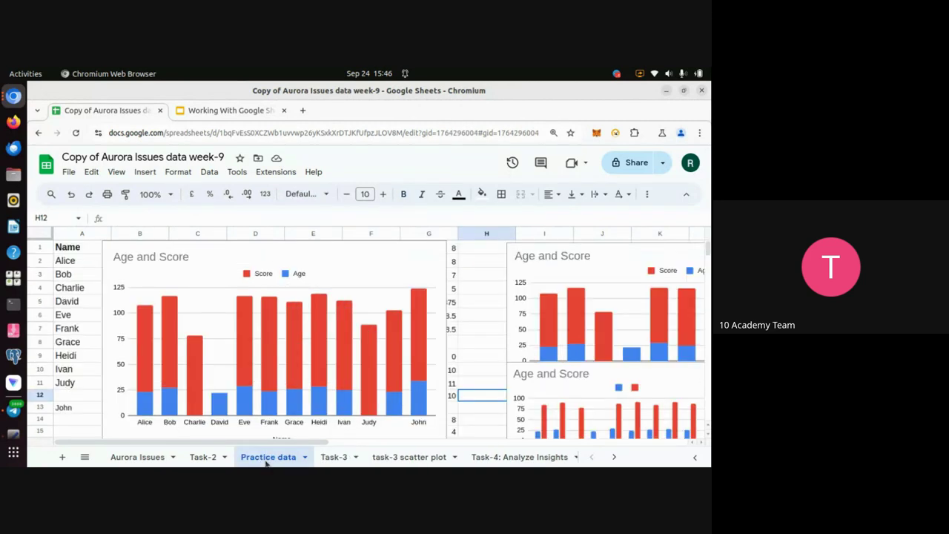
pyautogui.hotkey('alt', 'Tab')
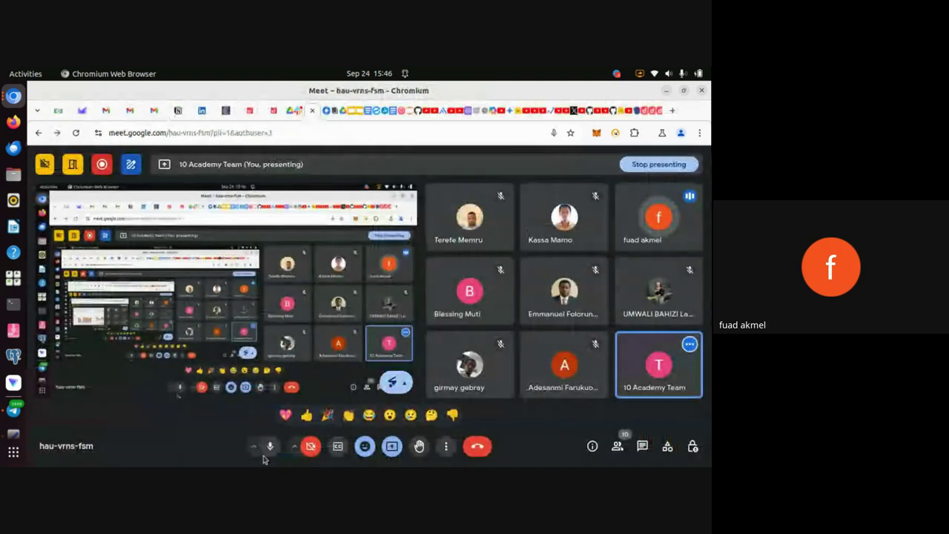
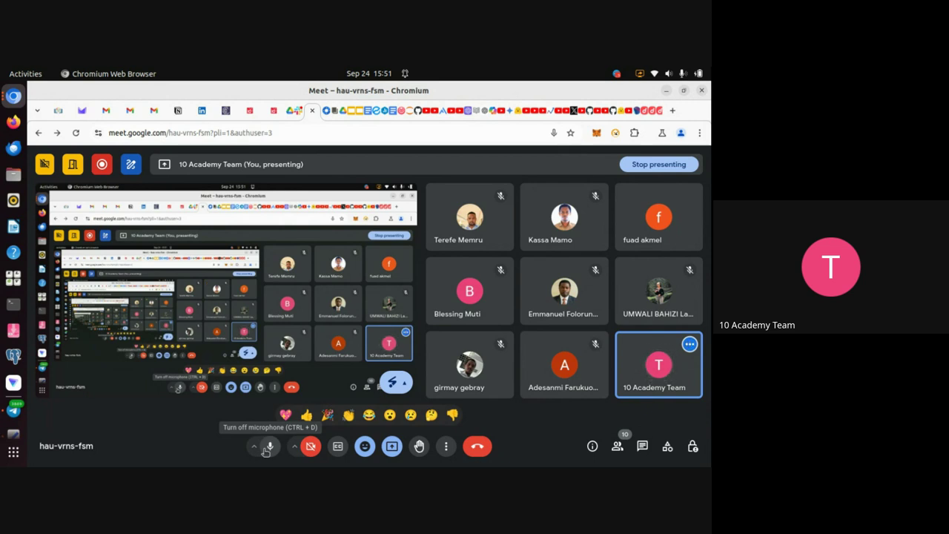
pyautogui.click(268, 448)
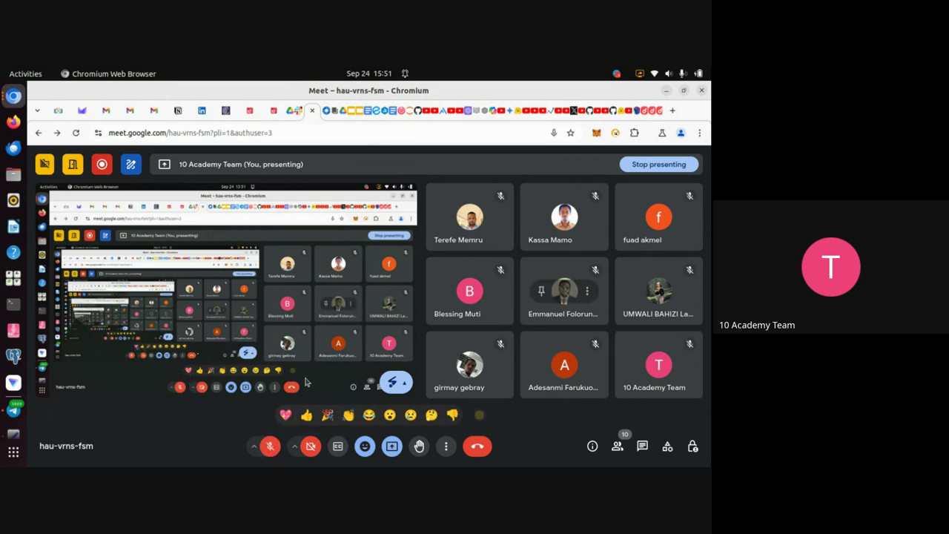
pyautogui.hotkey('alt', 'Tab')
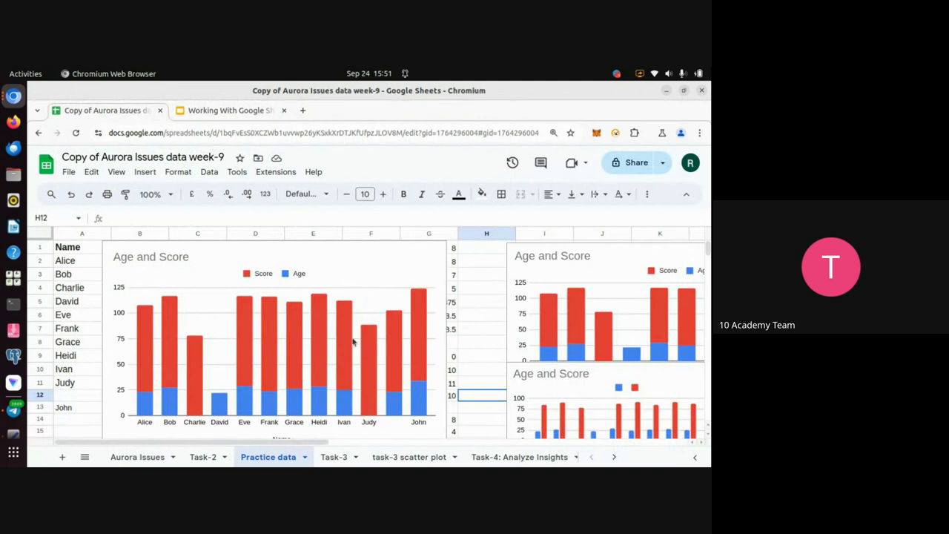
# Step: Review the chart-type slides 8, 7 and 6 in the Working With Google Sheet presentation, and return to the Practice data sheet
pyautogui.click(240, 109)
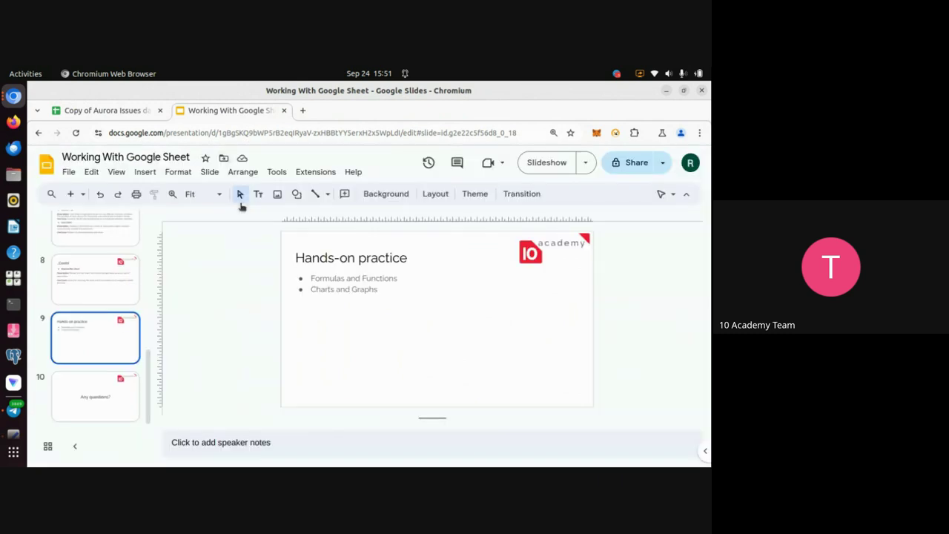
pyautogui.click(103, 288)
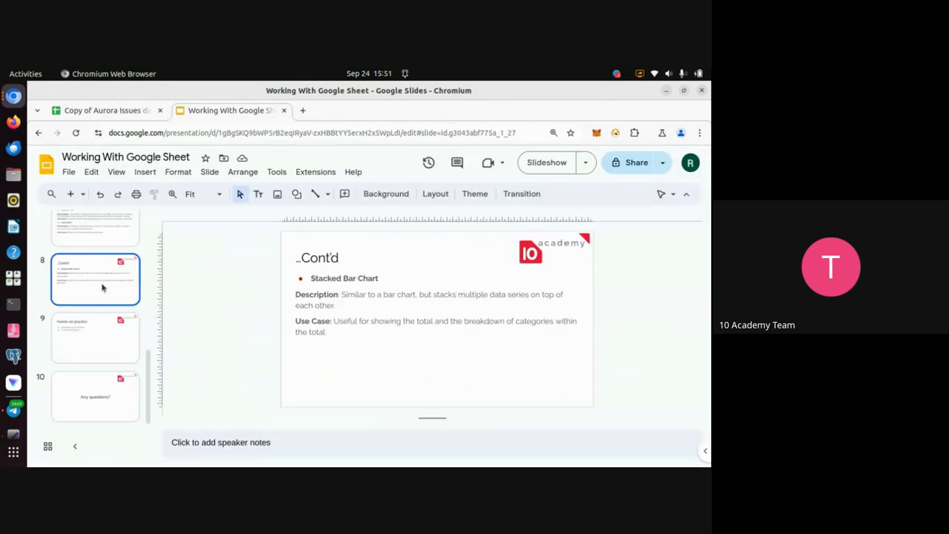
pyautogui.click(93, 246)
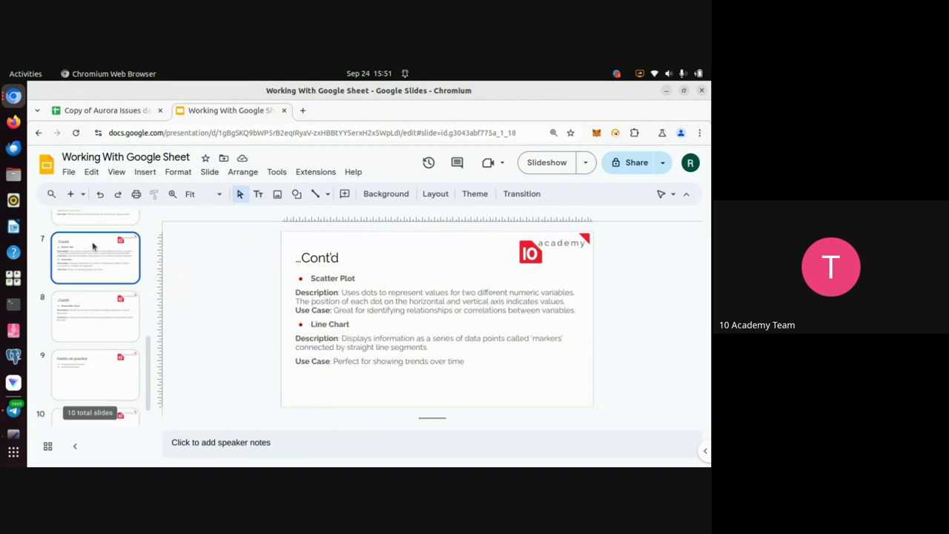
pyautogui.press('Up')
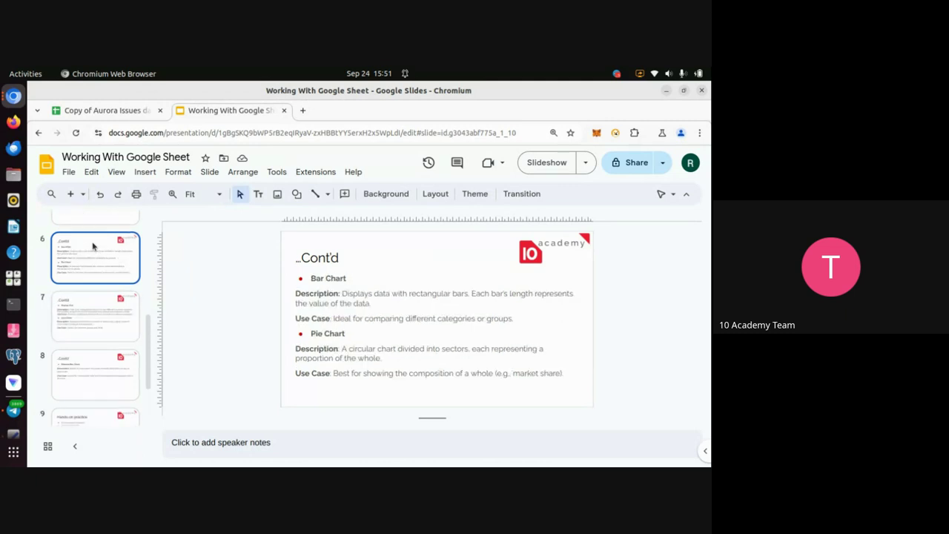
pyautogui.hotkey('alt', 'Tab')
pyautogui.hotkey('alt', 'Tab')
pyautogui.click(124, 112)
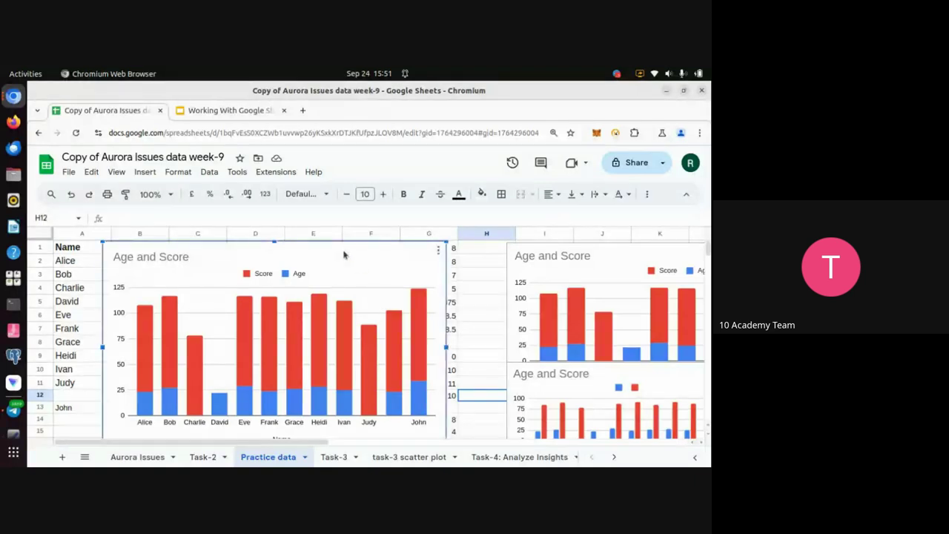
# Step: Move the large stacked Age and Score chart off the data to around row 14 at column H, and look over the uncovered table
pyautogui.moveTo(345, 256); pyautogui.dragTo(515, 435)
pyautogui.scroll(4, 315, 409)
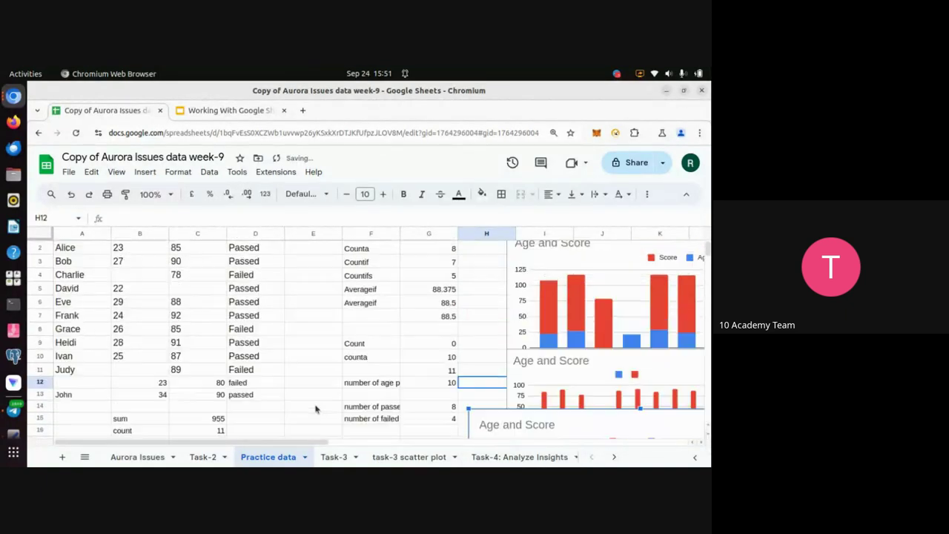
pyautogui.scroll(1, 316, 409)
pyautogui.scroll(-1, 316, 408)
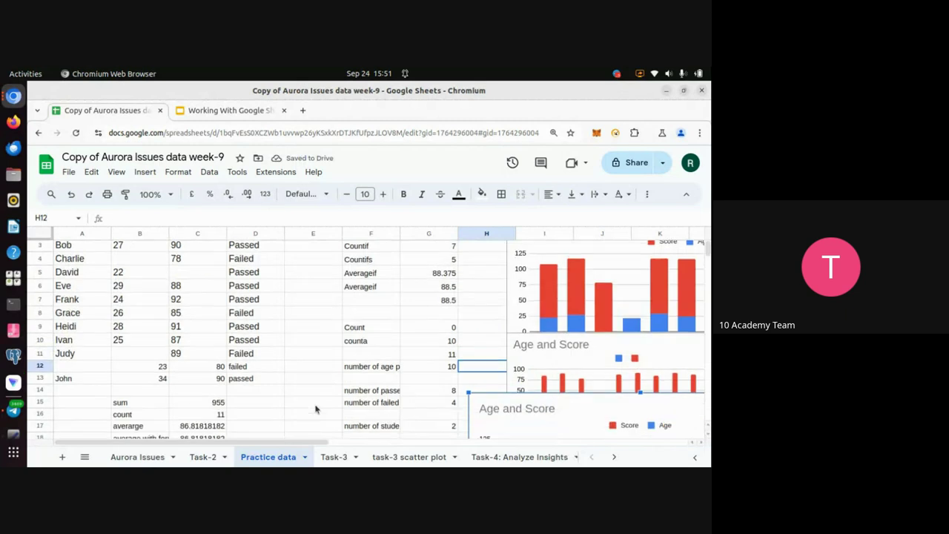
pyautogui.scroll(-5, 316, 409)
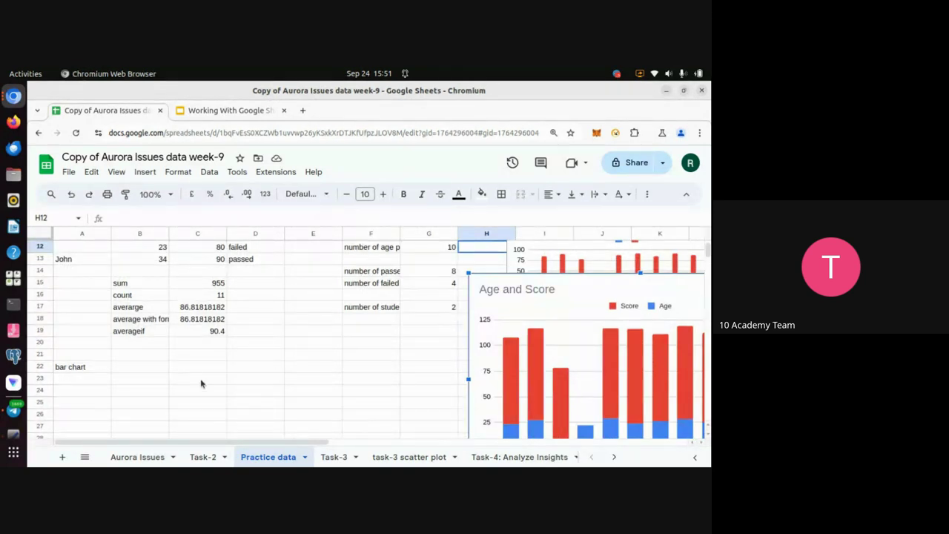
pyautogui.scroll(2, 195, 377)
pyautogui.scroll(4, 195, 378)
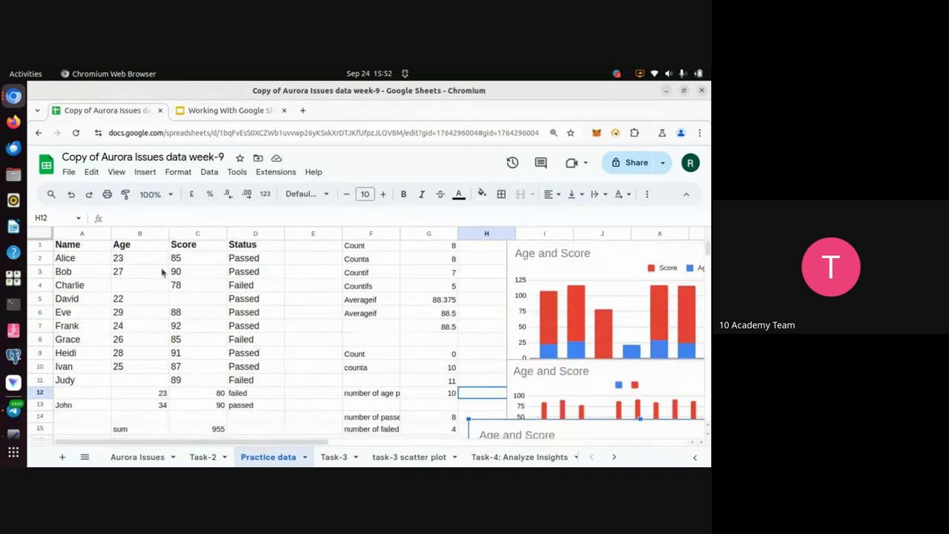
# Step: Enter the label average in cell C22, in the same row as the bar chart label
pyautogui.scroll(-5, 195, 408)
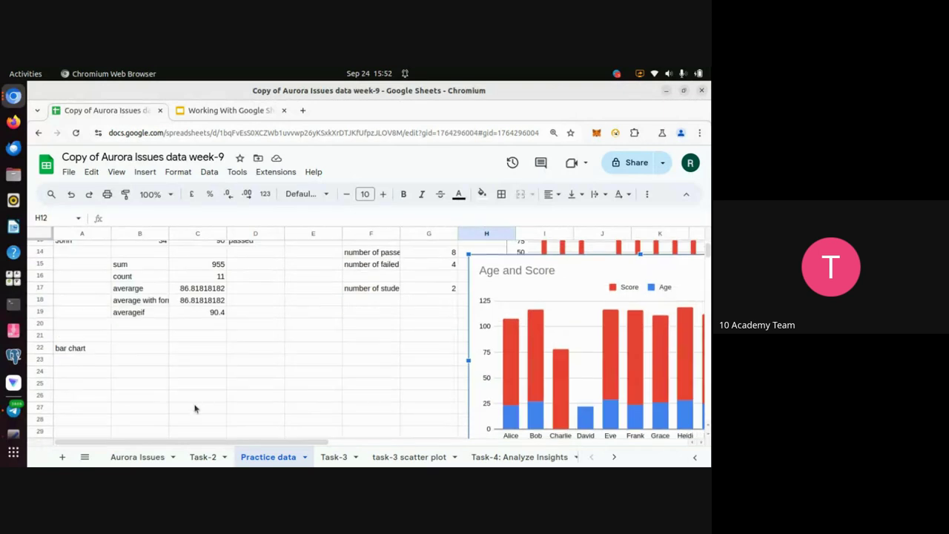
pyautogui.click(187, 353)
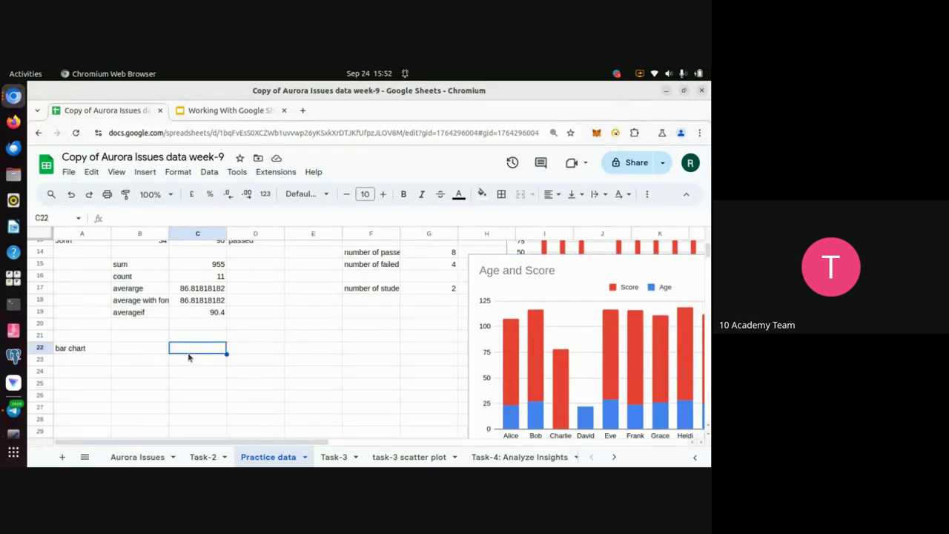
pyautogui.write('avergage')
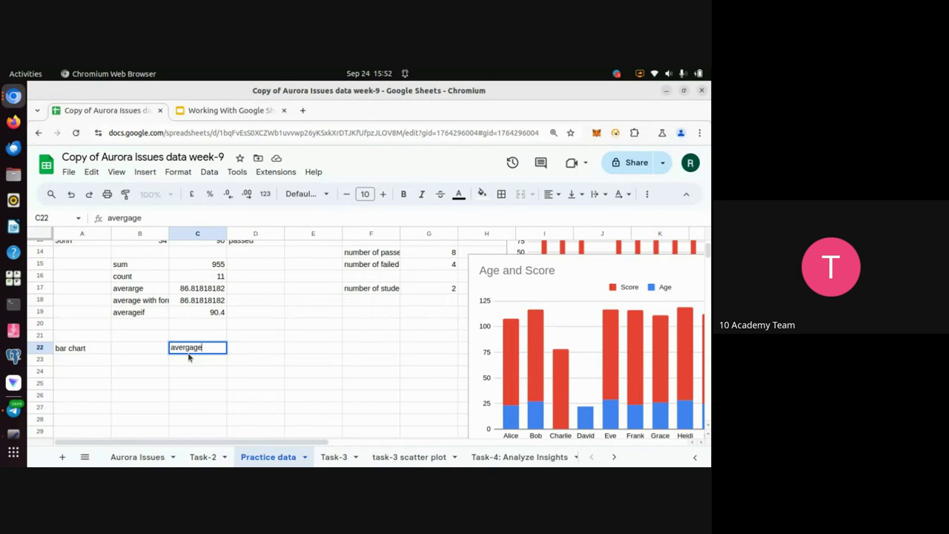
pyautogui.press('BackSpace')
pyautogui.press('BackSpace')
pyautogui.press('BackSpace')
pyautogui.press('BackSpace')
pyautogui.write('age')
pyautogui.press('Return')
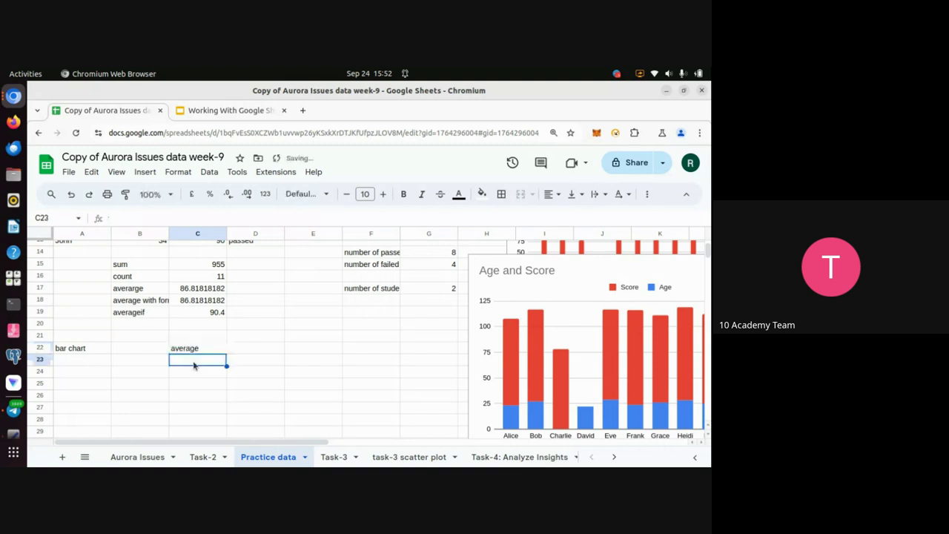
pyautogui.write('sum')
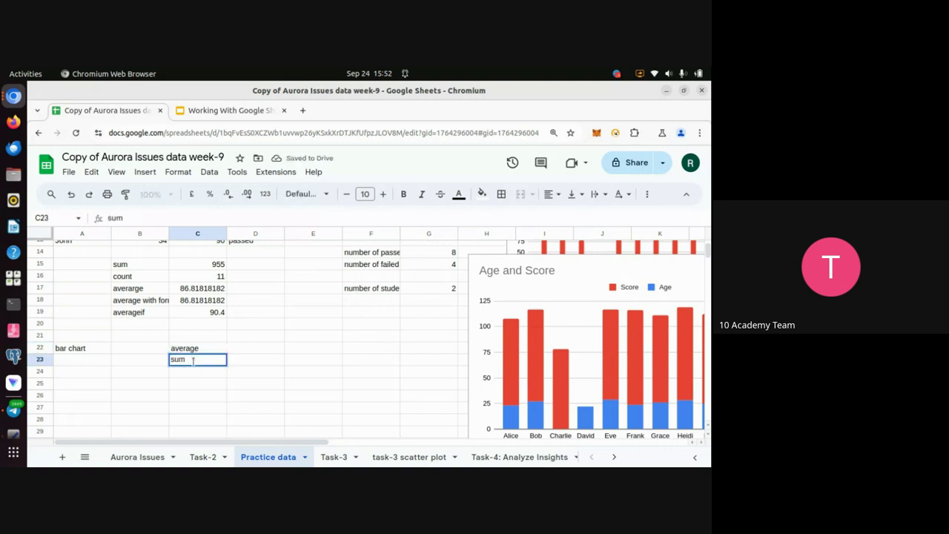
pyautogui.press('BackSpace')
pyautogui.press('BackSpace')
pyautogui.press('BackSpace')
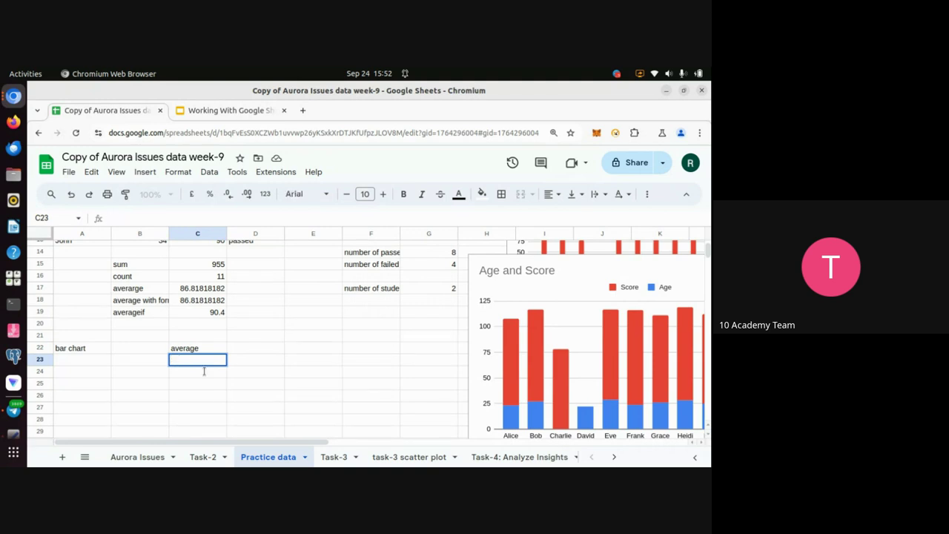
# Step: Look over the student table and the number of passed and number of failed counts in F14:G15
pyautogui.scroll(5, 314, 355)
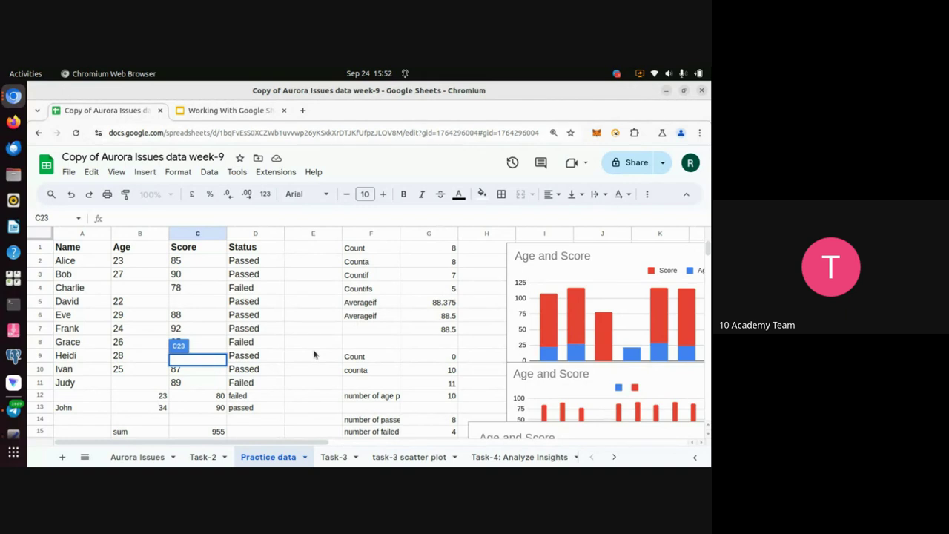
pyautogui.scroll(-2, 314, 355)
pyautogui.scroll(2, 313, 355)
pyautogui.scroll(-2, 313, 355)
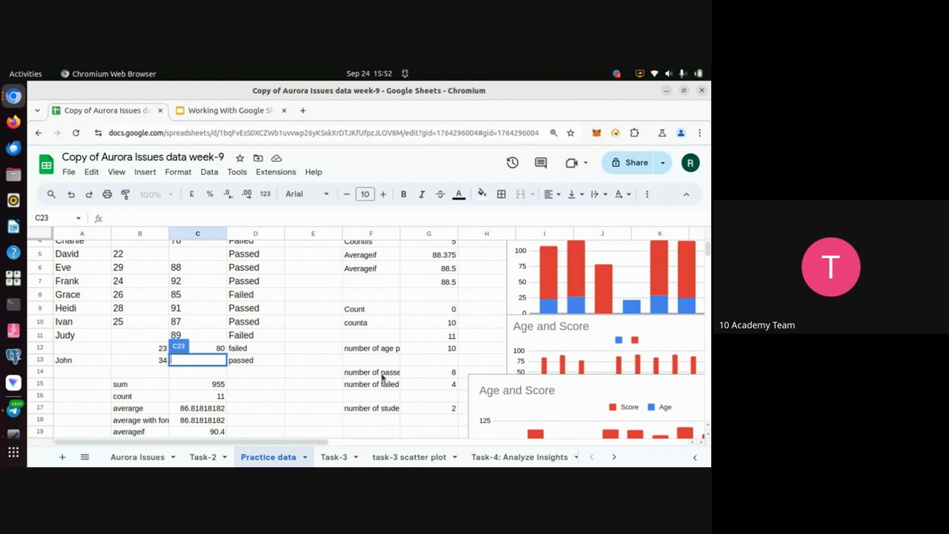
pyautogui.click(406, 378)
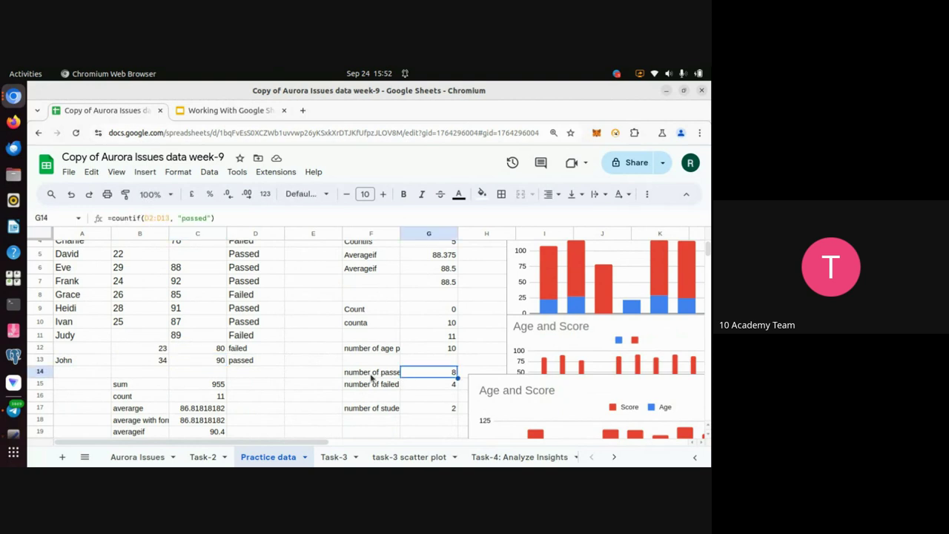
pyautogui.click(372, 378)
pyautogui.hotkey('shift', 'Right')
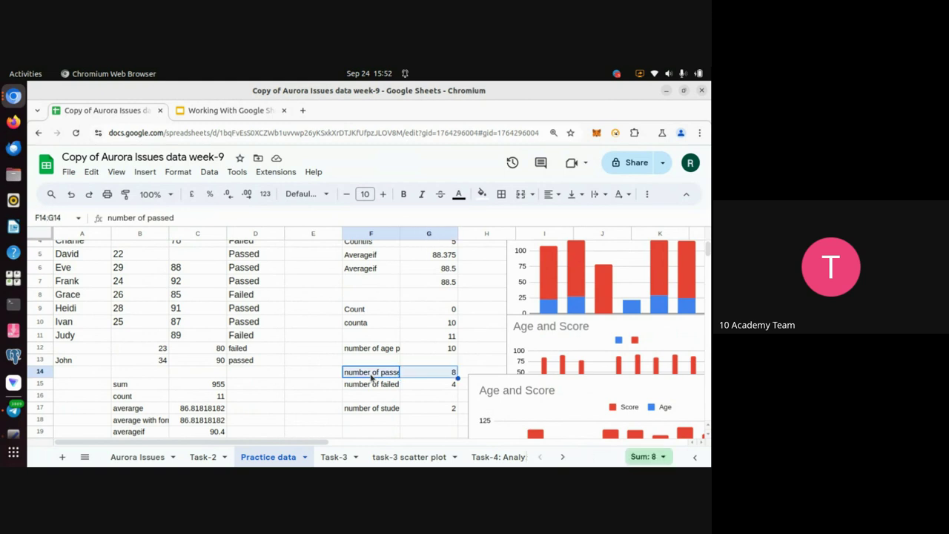
pyautogui.hotkey('shift', 'Down')
pyautogui.click(371, 378)
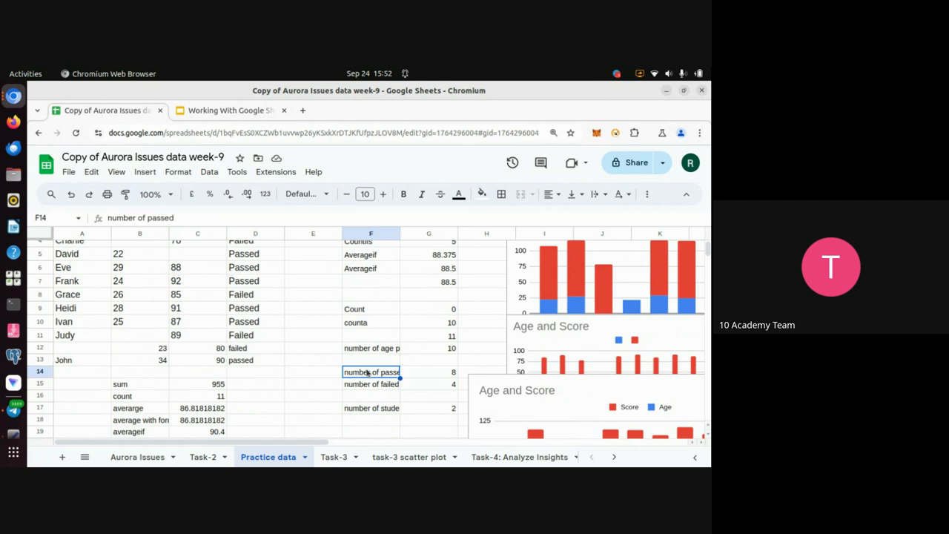
pyautogui.click(374, 387)
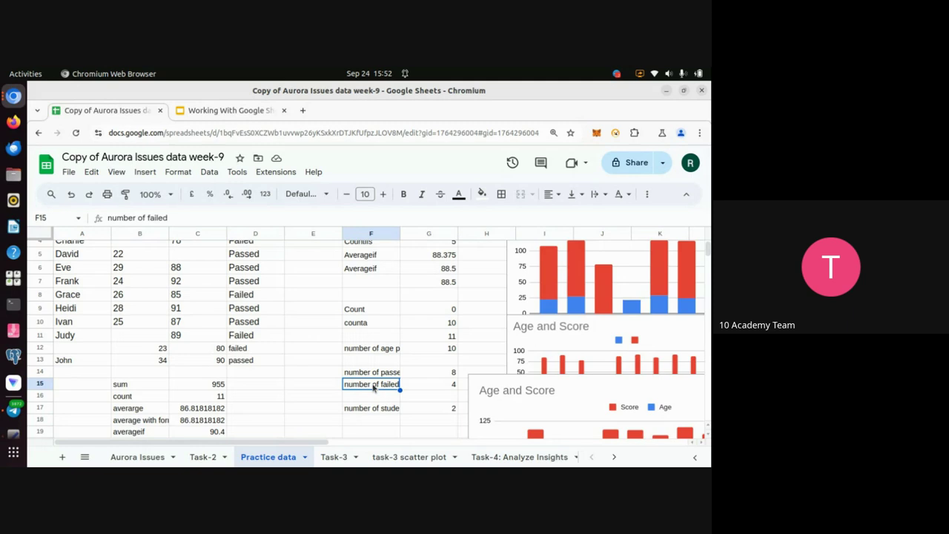
pyautogui.scroll(-5, 597, 391)
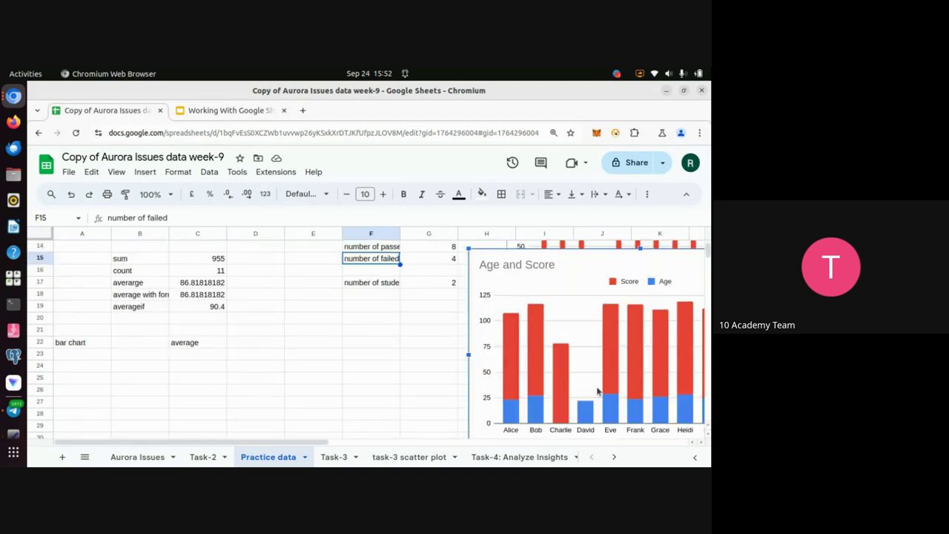
pyautogui.scroll(1, 418, 367)
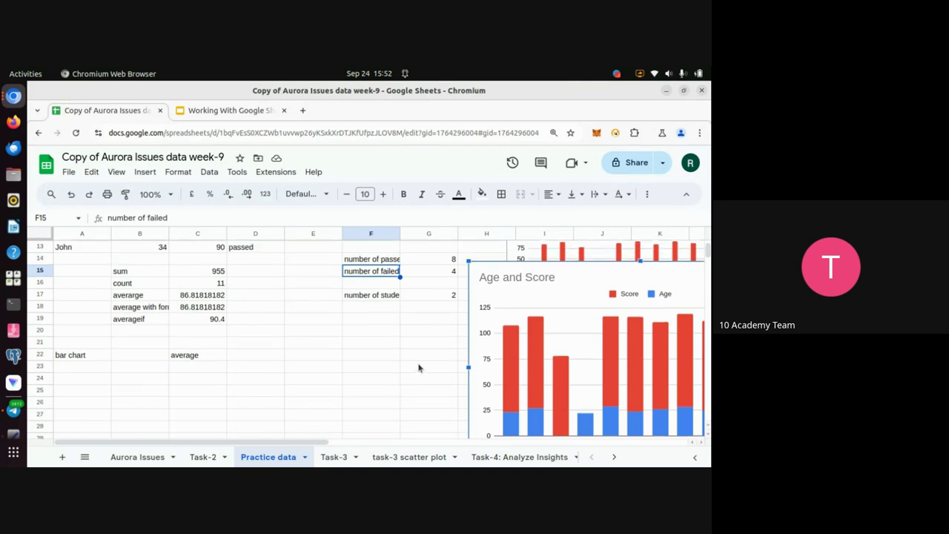
# Step: Clear the average label from cell C22, in the bar chart row
pyautogui.scroll(2, 418, 367)
pyautogui.click(184, 391)
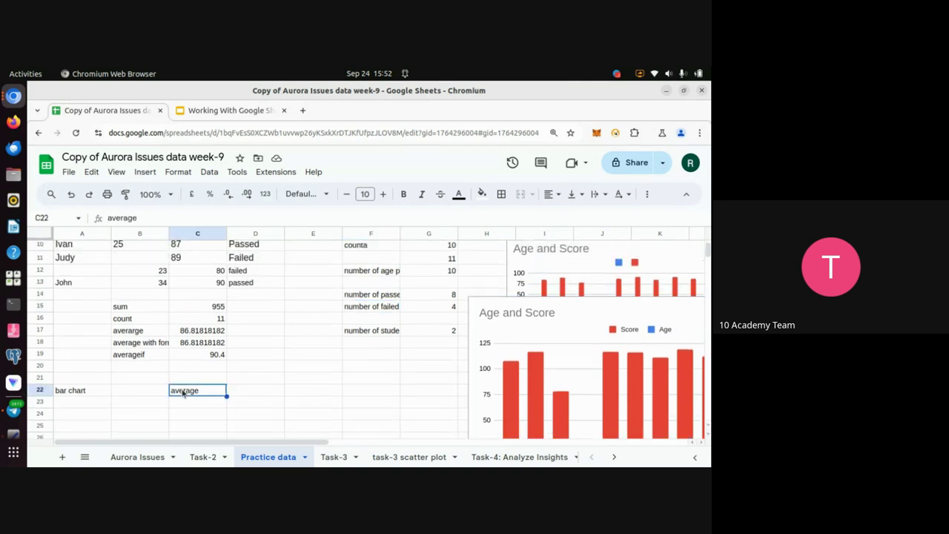
pyautogui.press('Delete')
# Step: Switch to the Google Meet call, unmute the microphone, and return to the spreadsheet
pyautogui.hotkey('alt', 'Tab')
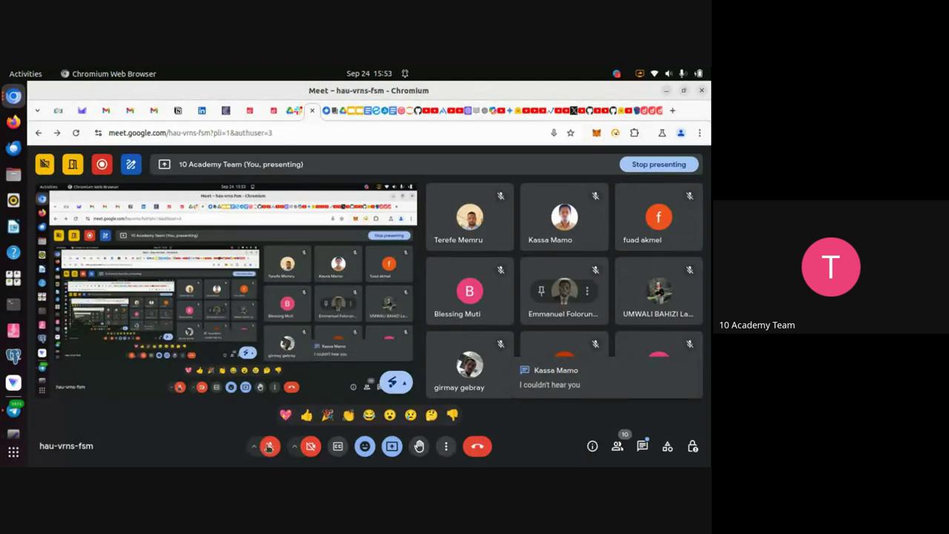
pyautogui.click(270, 445)
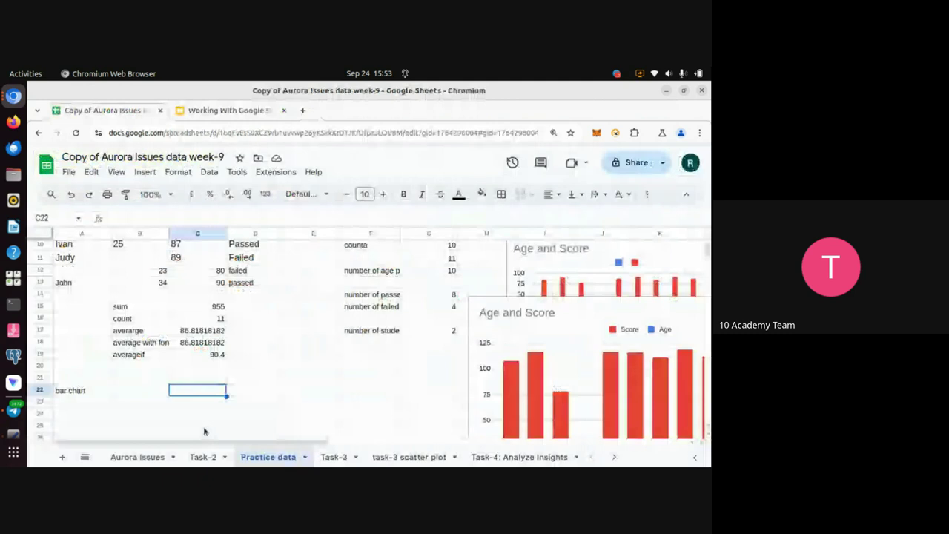
pyautogui.hotkey('alt', 'Tab')
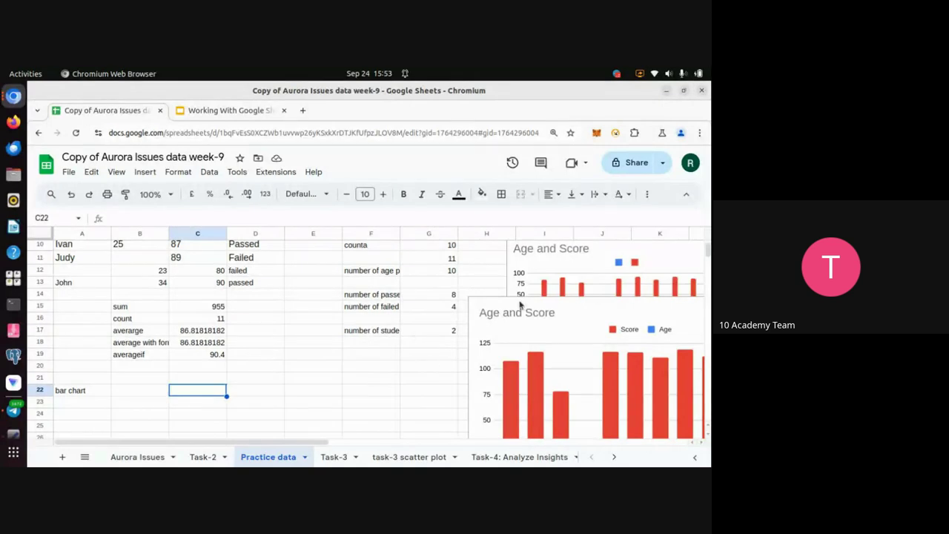
# Step: Move the large stacked Age and Score chart rightward so that it starts near the boundary between columns H and I
pyautogui.click(574, 307)
pyautogui.scroll(-2, 575, 308)
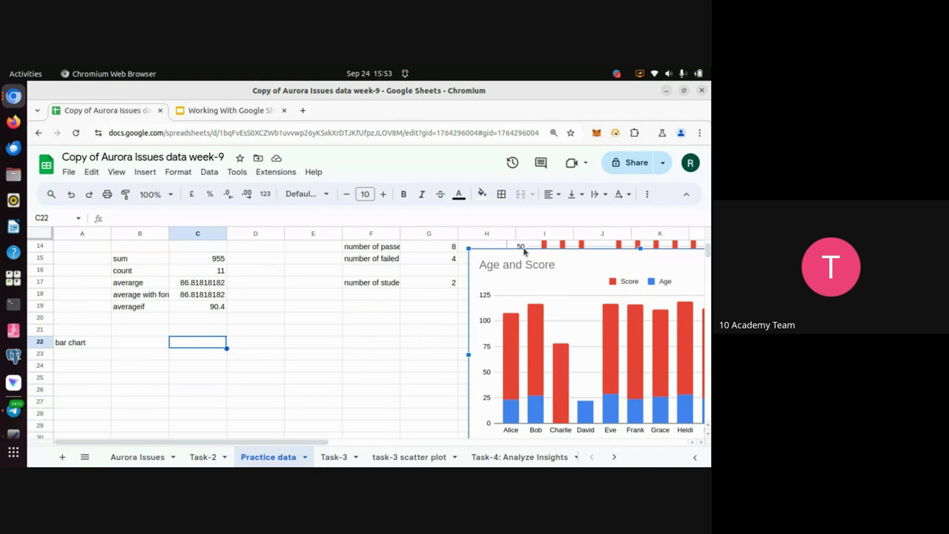
pyautogui.moveTo(523, 252); pyautogui.dragTo(567, 252)
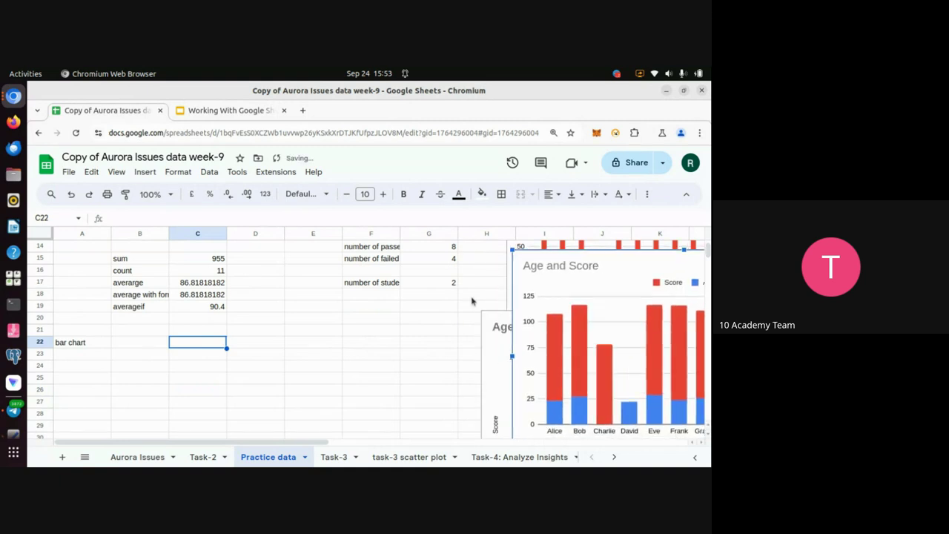
# Step: Insert a pie chart from the number of passed and number of failed data in F14:G15, and review its setup options
pyautogui.scroll(5, 470, 300)
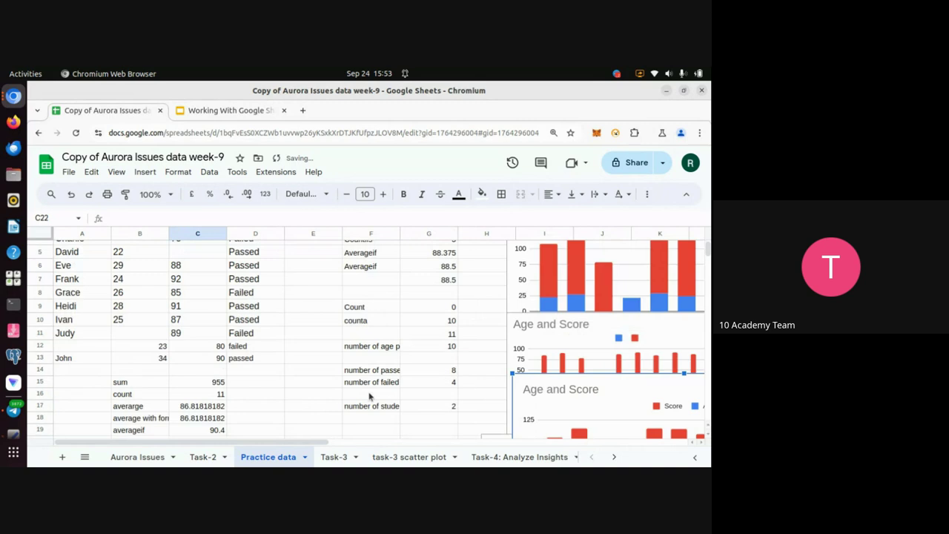
pyautogui.click(356, 371)
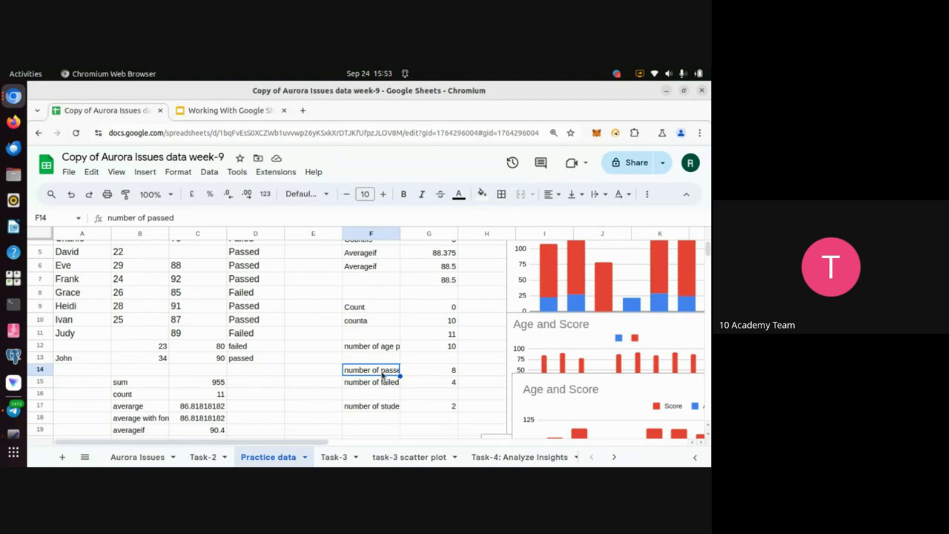
pyautogui.click(349, 386)
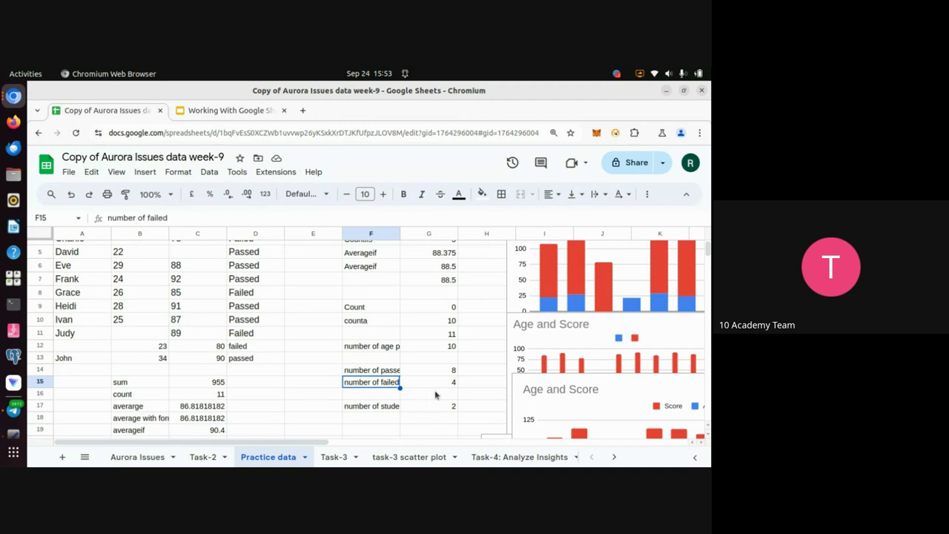
pyautogui.click(436, 394)
pyautogui.click(365, 373)
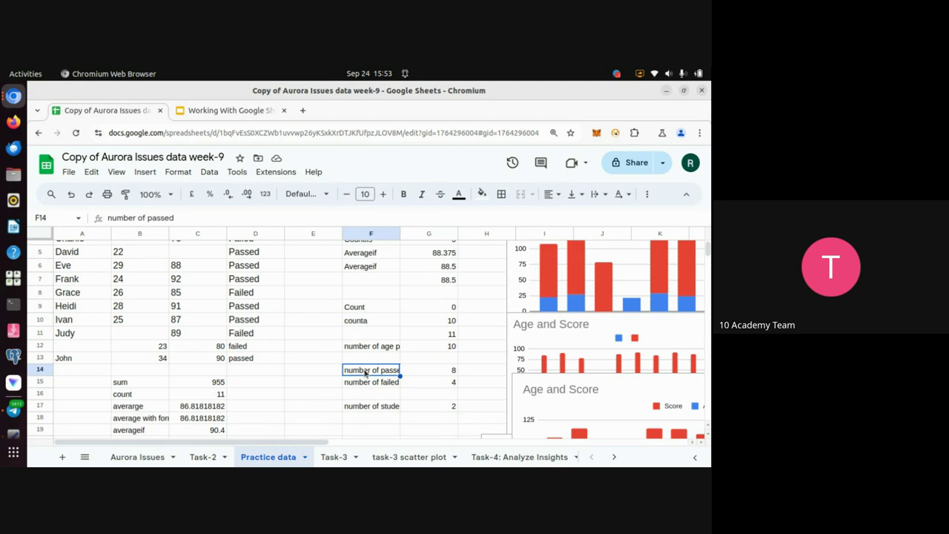
pyautogui.hotkey('shift', 'Right')
pyautogui.hotkey('shift', 'Down')
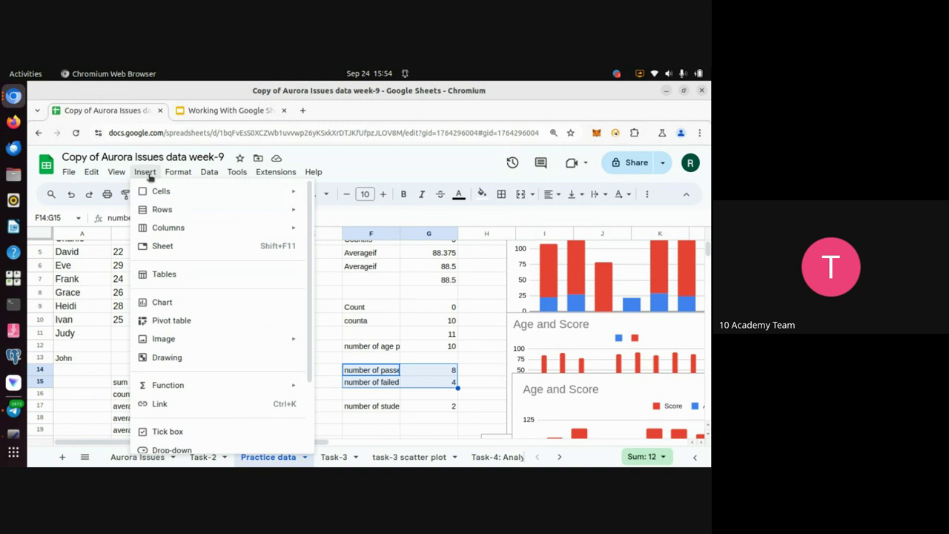
pyautogui.click(164, 302)
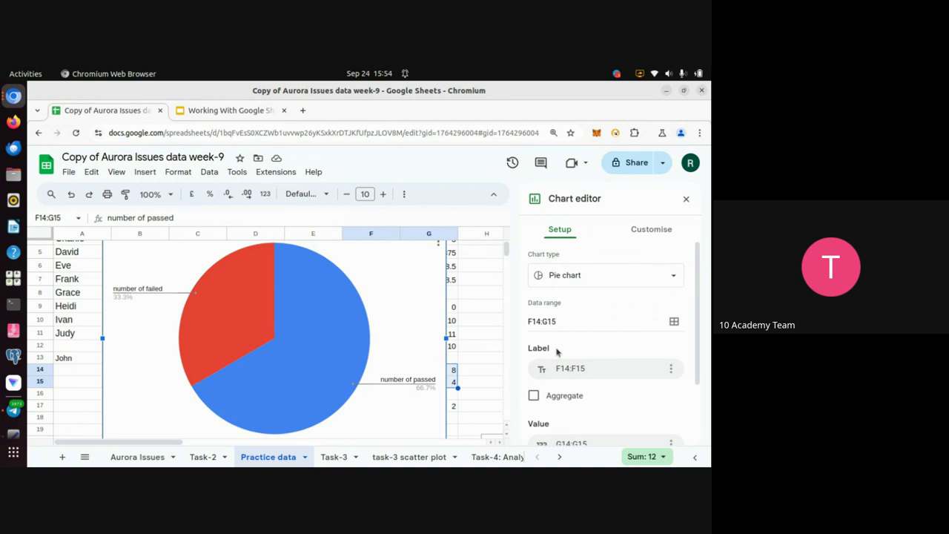
pyautogui.scroll(-2, 623, 361)
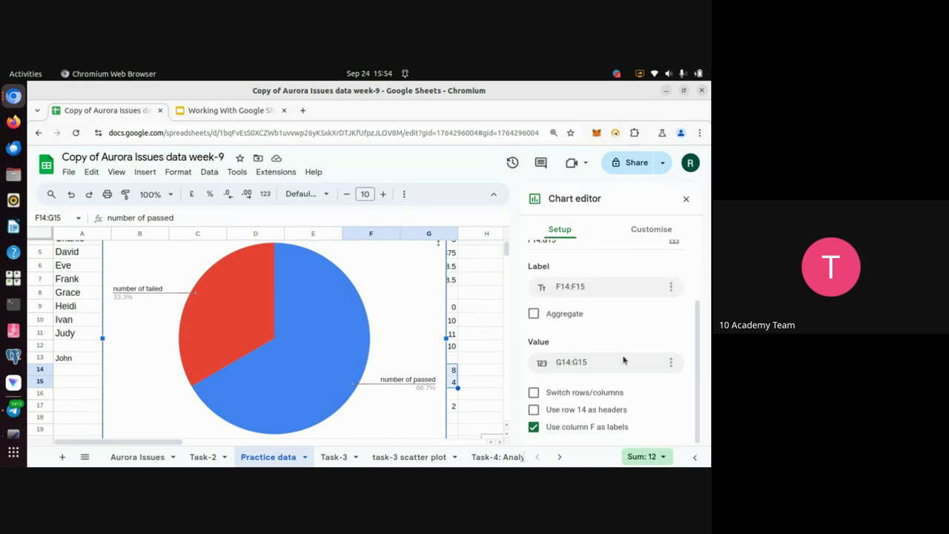
pyautogui.scroll(2, 623, 360)
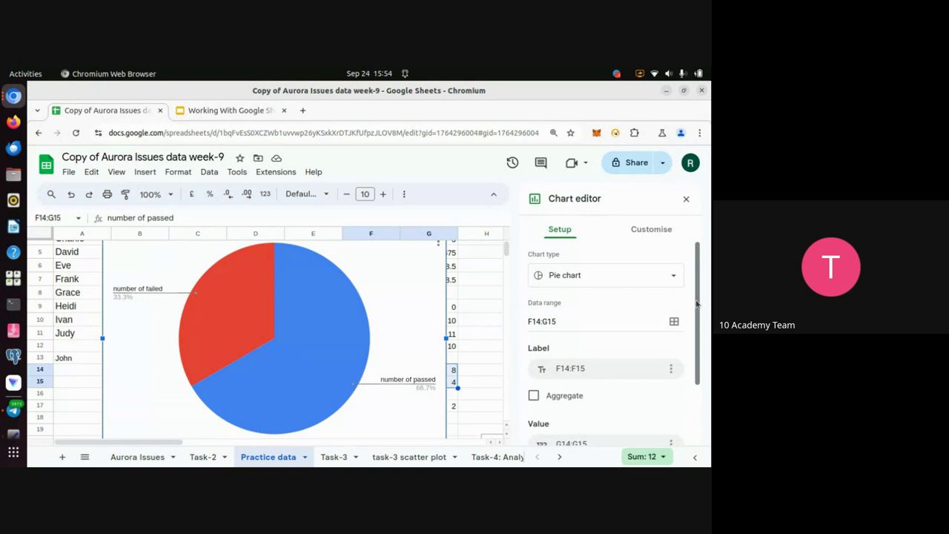
# Step: Try the 3D pie chart type on the passed and failed chart, and switch back to the standard pie chart
pyautogui.click(674, 277)
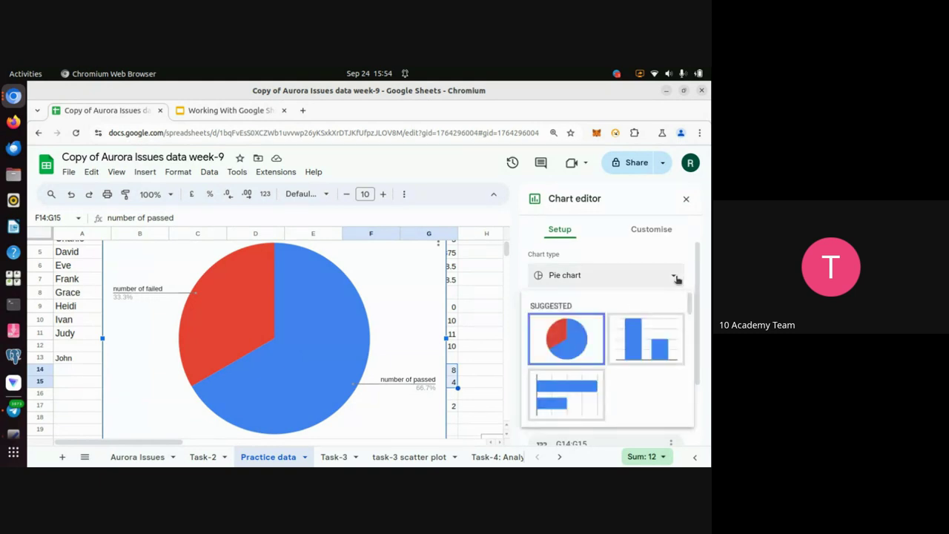
pyautogui.scroll(-10, 620, 405)
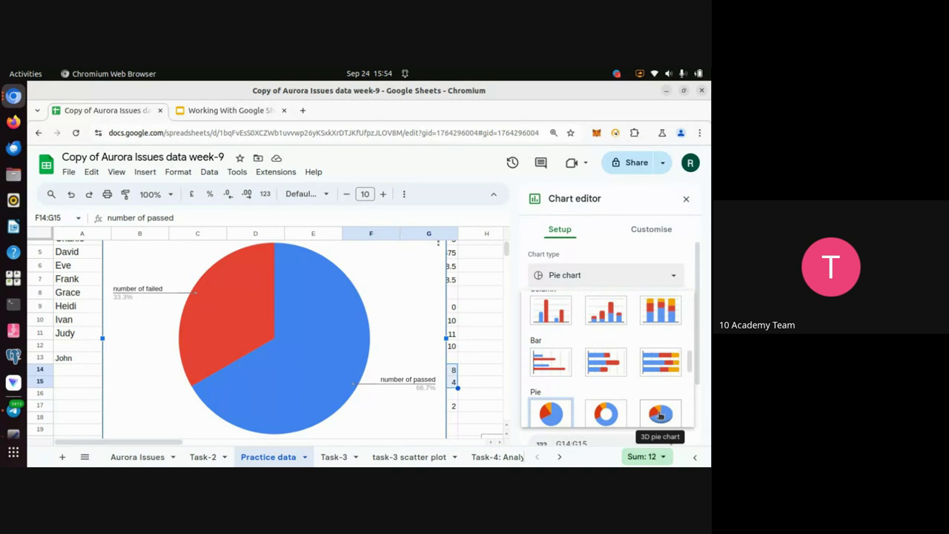
pyautogui.click(661, 416)
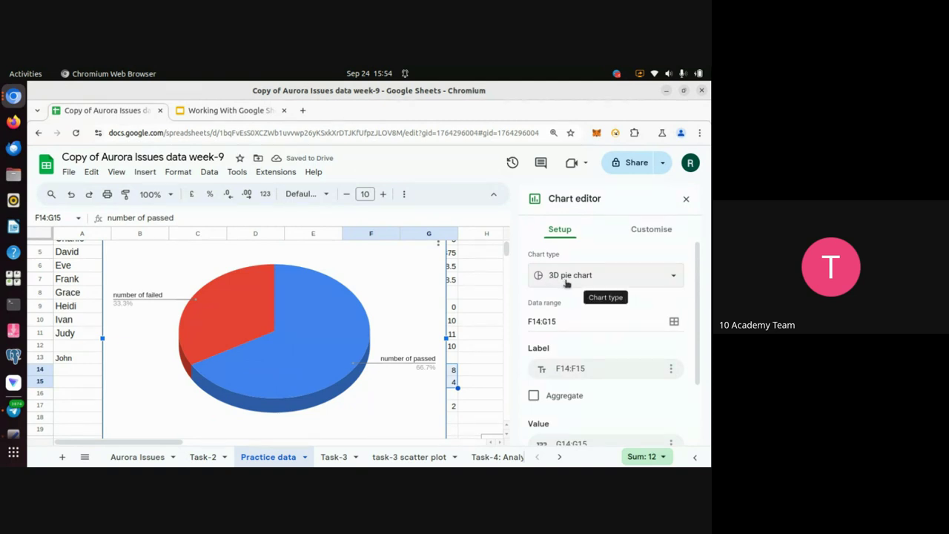
pyautogui.click(669, 278)
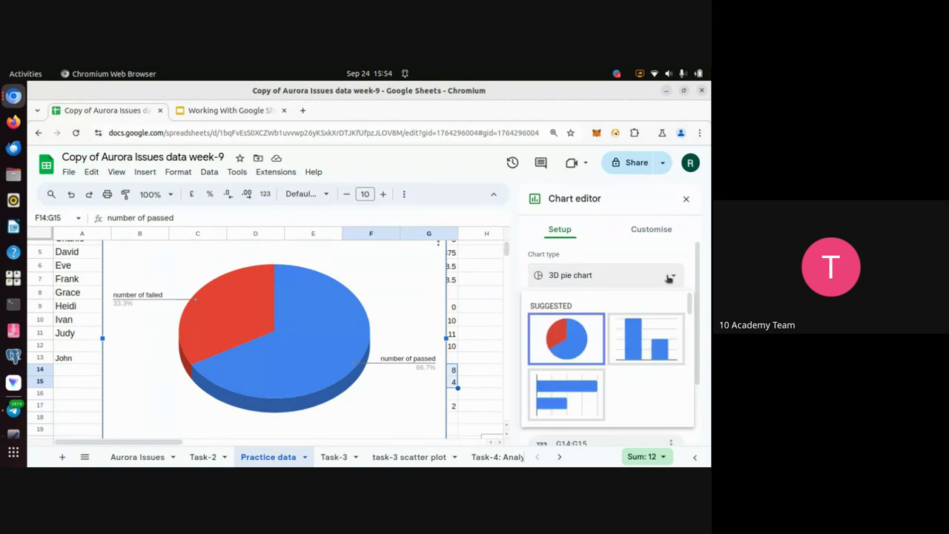
pyautogui.click(579, 344)
# Step: Examine the passed and failed pie chart and the sheet data around it
pyautogui.scroll(-3, 375, 329)
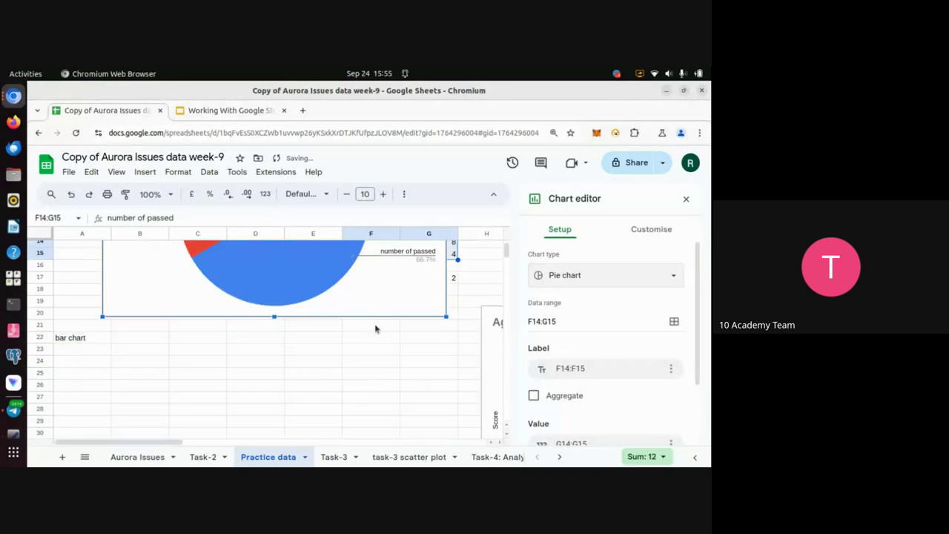
pyautogui.scroll(-2, 375, 328)
pyautogui.scroll(4, 374, 328)
pyautogui.scroll(1, 375, 328)
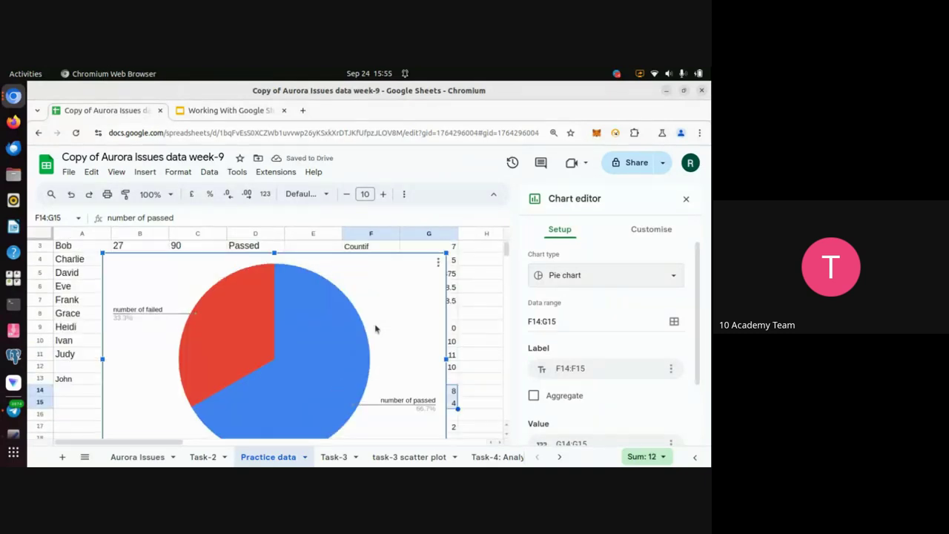
pyautogui.scroll(-2, 375, 328)
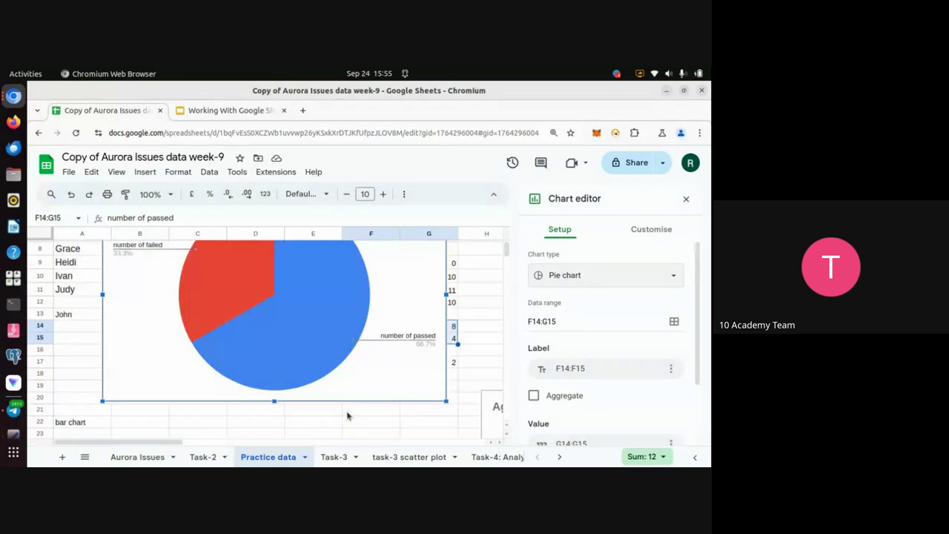
pyautogui.scroll(2, 347, 415)
pyautogui.scroll(1, 347, 415)
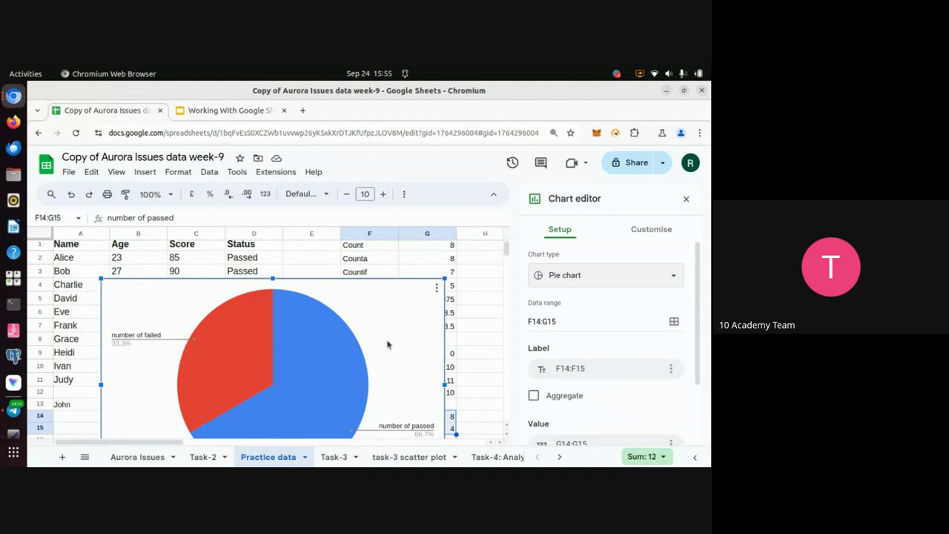
pyautogui.scroll(-4, 387, 345)
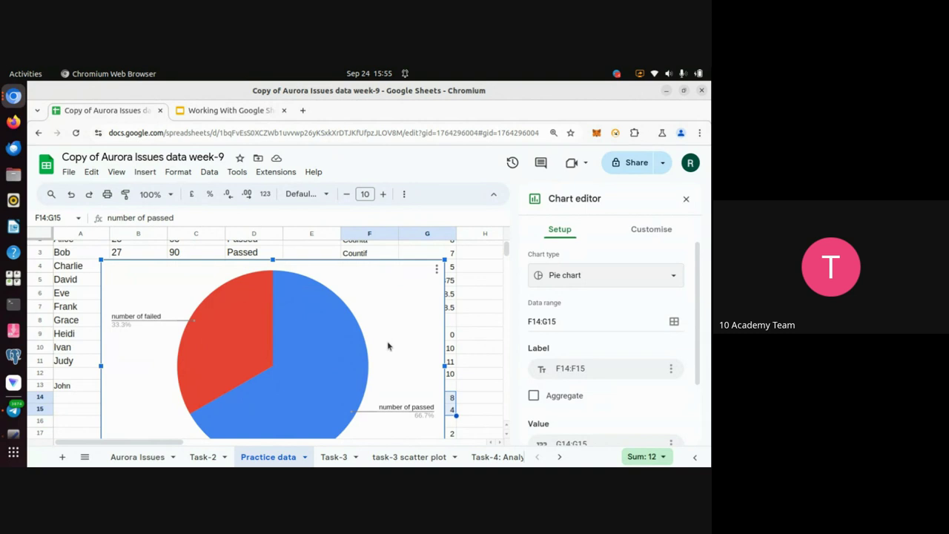
pyautogui.scroll(-1, 387, 346)
pyautogui.scroll(5, 387, 343)
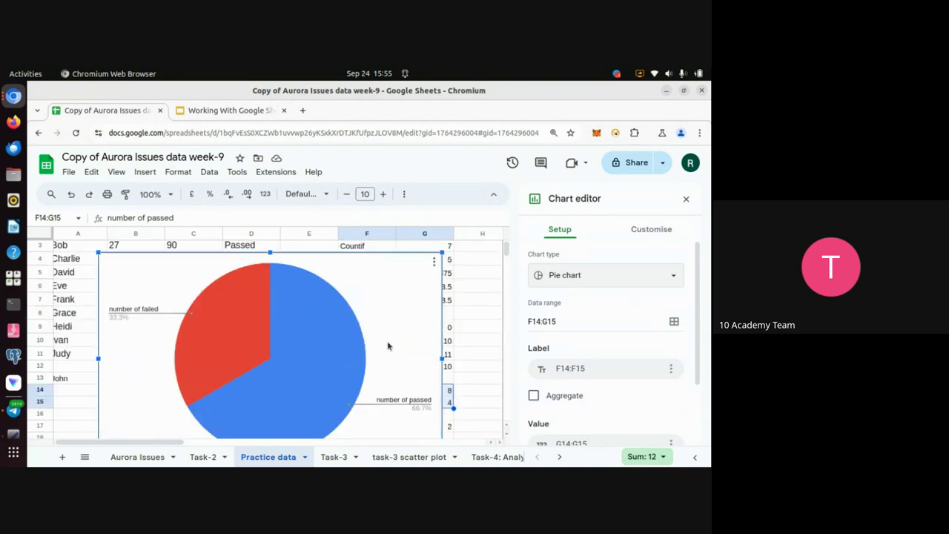
# Step: Switch to the Google Meet call, glance back at the pie chart in the spreadsheet, and return to the call
pyautogui.hotkey('alt', 'Tab')
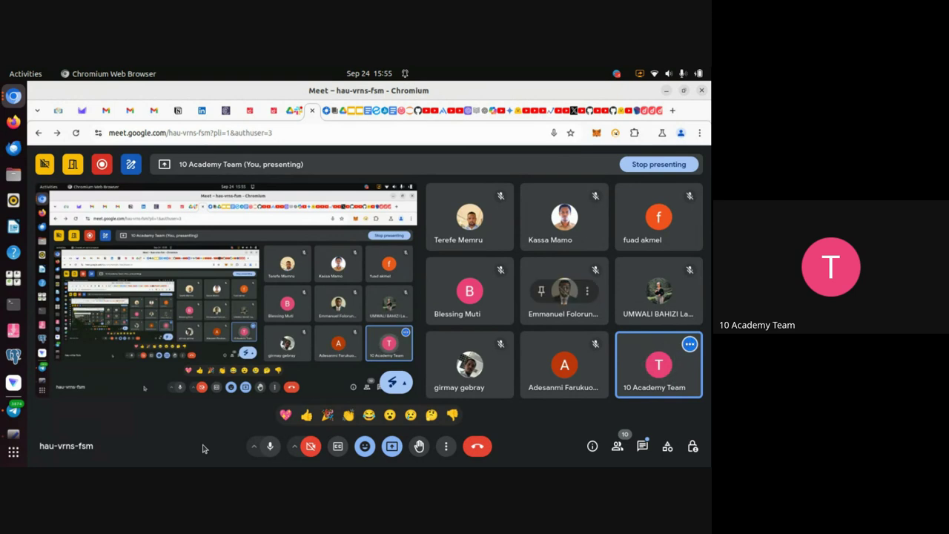
pyautogui.hotkey('alt', 'Tab')
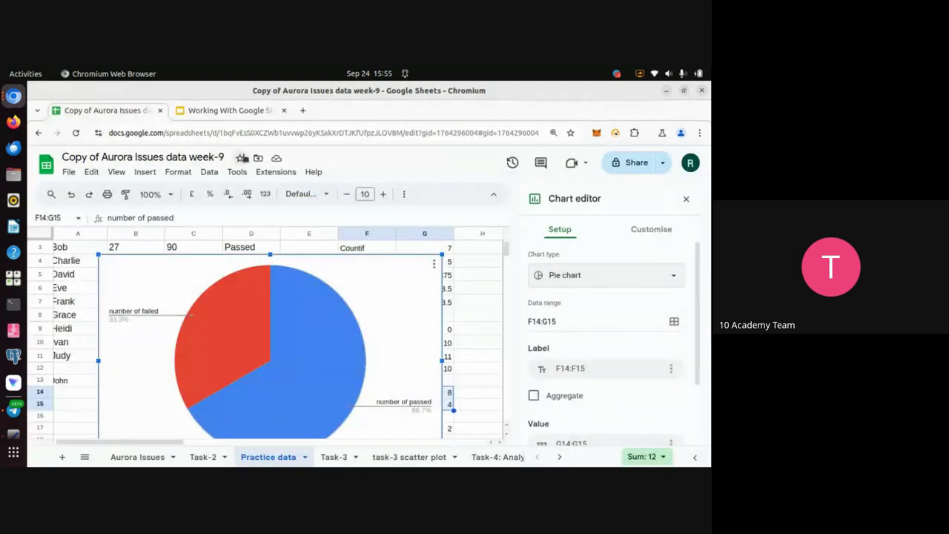
pyautogui.hotkey('alt', 'Tab')
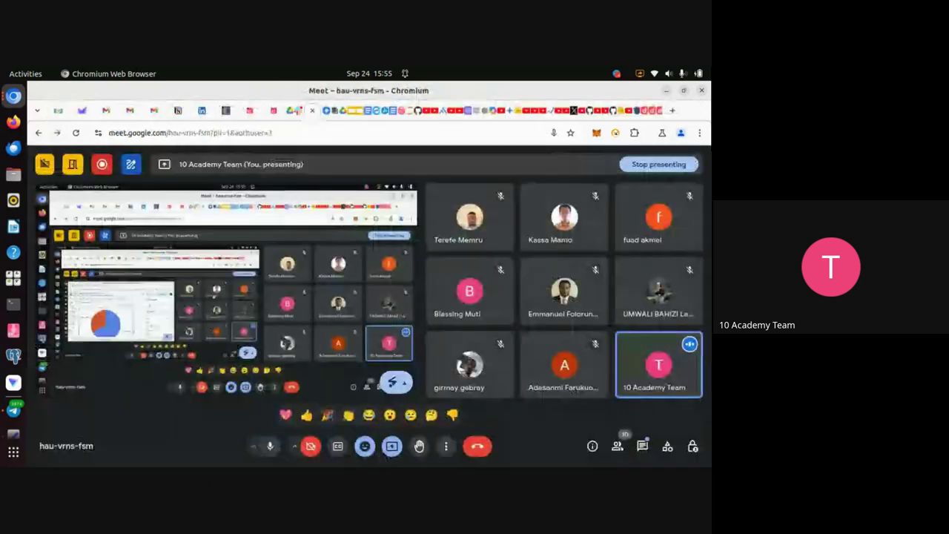
# Step: Switch back to the spreadsheet, close the chart editor, and move the passed and failed pie chart clear of the data table
pyautogui.hotkey('alt', 'Tab')
pyautogui.moveTo(193, 274); pyautogui.dragTo(296, 309)
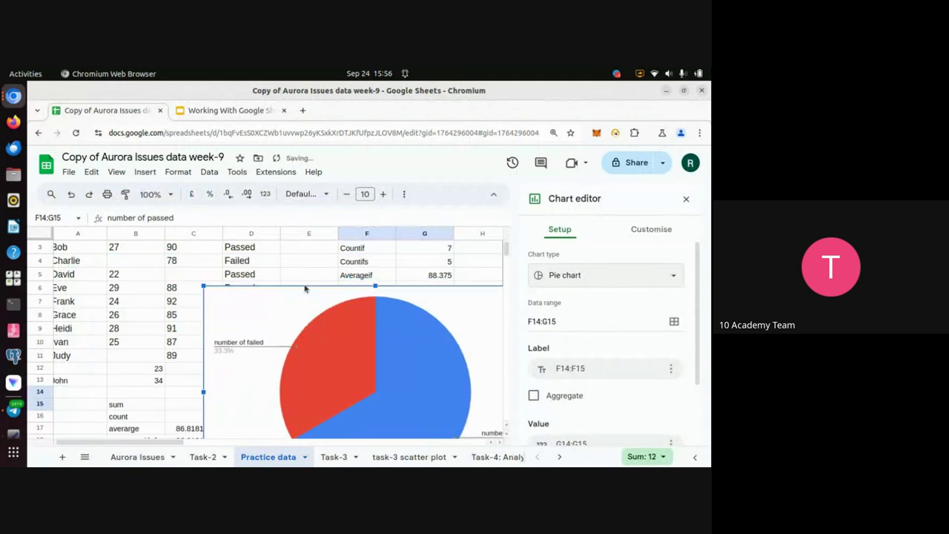
pyautogui.click(686, 199)
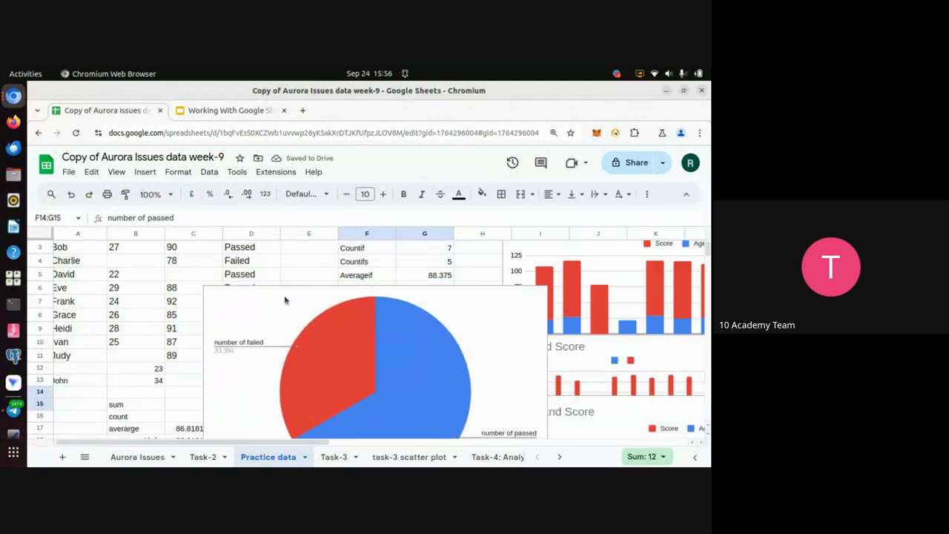
pyautogui.scroll(-1, 416, 309)
pyautogui.moveTo(247, 261); pyautogui.dragTo(556, 345)
pyautogui.scroll(-2, 167, 306)
pyautogui.scroll(4, 154, 300)
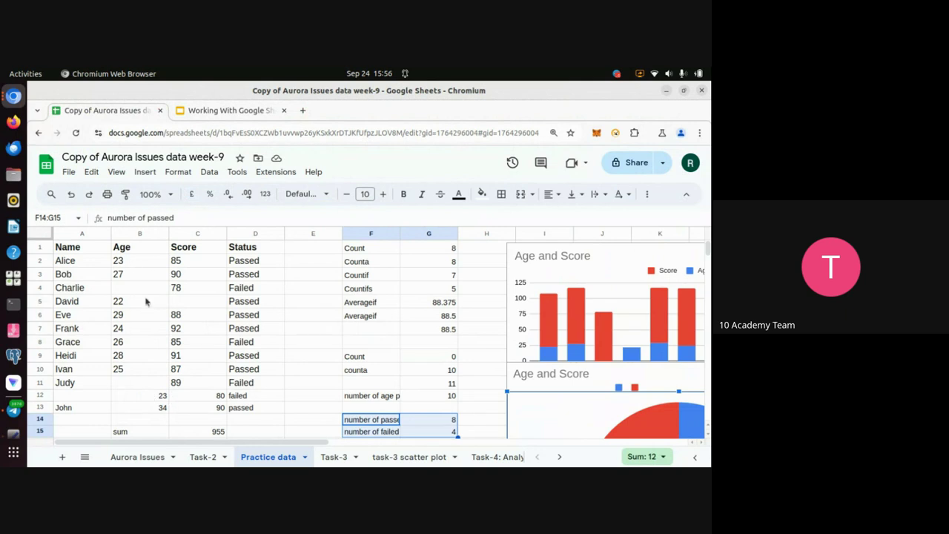
# Step: Insert a chart from the Age and Score data in B1:C13
pyautogui.click(132, 250)
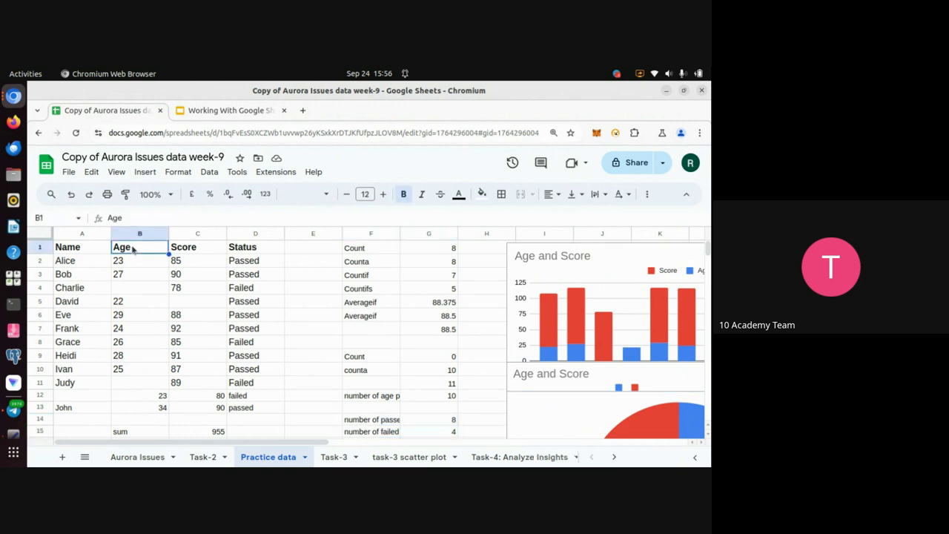
pyautogui.hotkey('shift', 'Right')
pyautogui.hotkey('shift', 'Down')
pyautogui.hotkey('shift', 'Down')
pyautogui.hotkey('shift', 'Down')
pyautogui.hotkey('shift', 'Down')
pyautogui.hotkey('shift', 'Down')
pyautogui.hotkey('shift', 'Down')
pyautogui.hotkey('shift', 'Down')
pyautogui.hotkey('shift', 'Down')
pyautogui.hotkey('shift', 'Down')
pyautogui.hotkey('shift', 'Down')
pyautogui.hotkey('shift', 'Down')
pyautogui.hotkey('shift', 'Down')
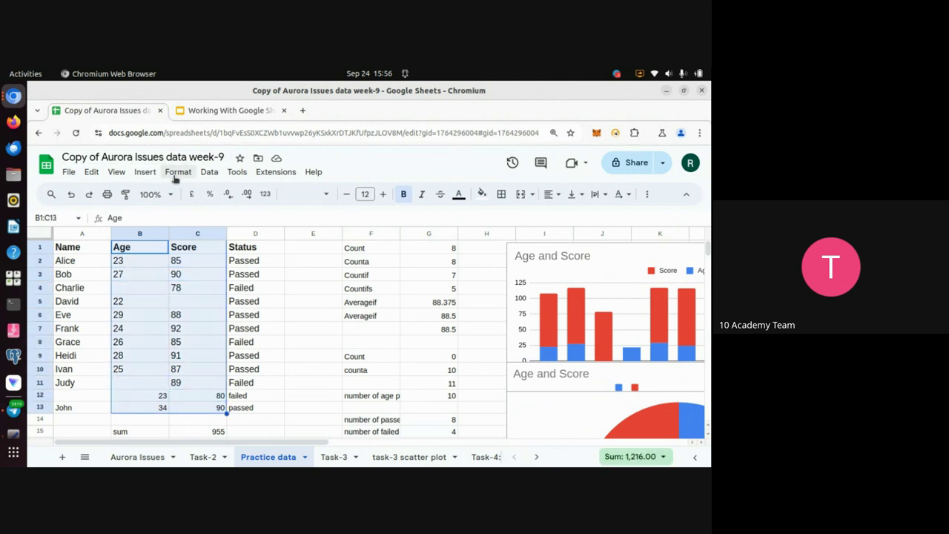
pyautogui.click(143, 173)
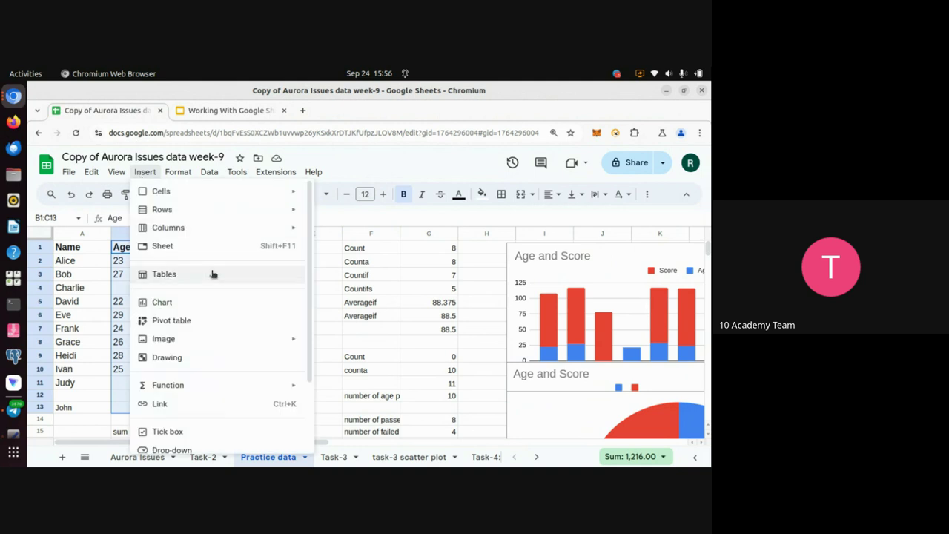
pyautogui.click(181, 302)
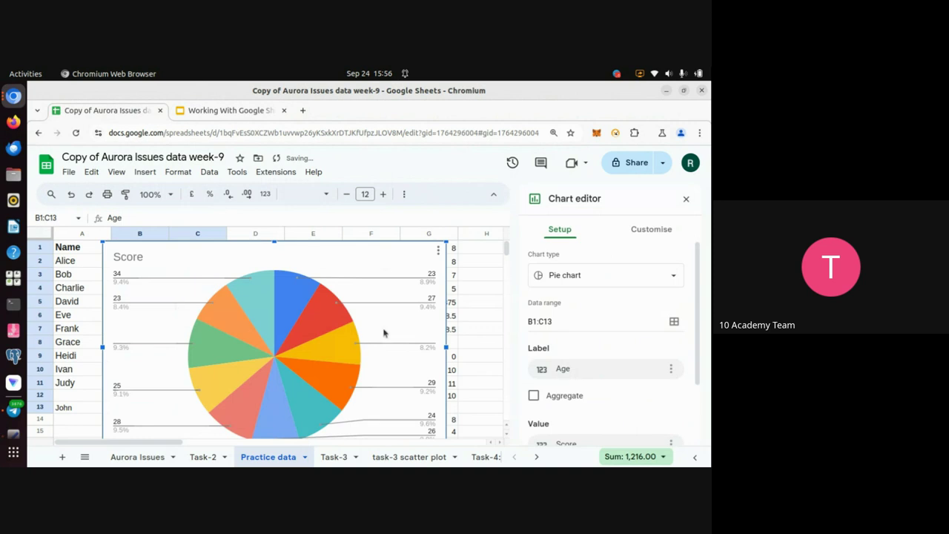
# Step: Change the new Age and Score chart from a pie chart to a scatter chart
pyautogui.click(671, 276)
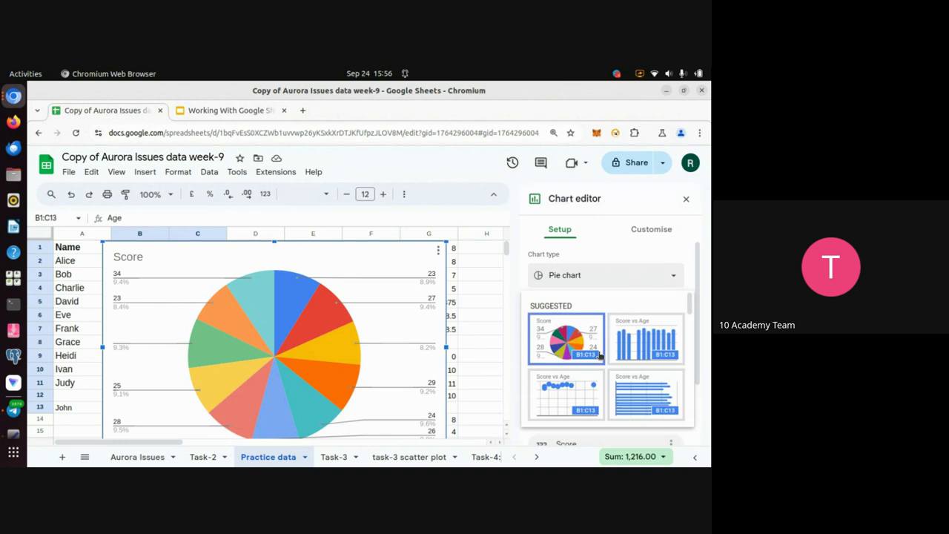
pyautogui.scroll(-3, 600, 356)
pyautogui.scroll(-5, 601, 355)
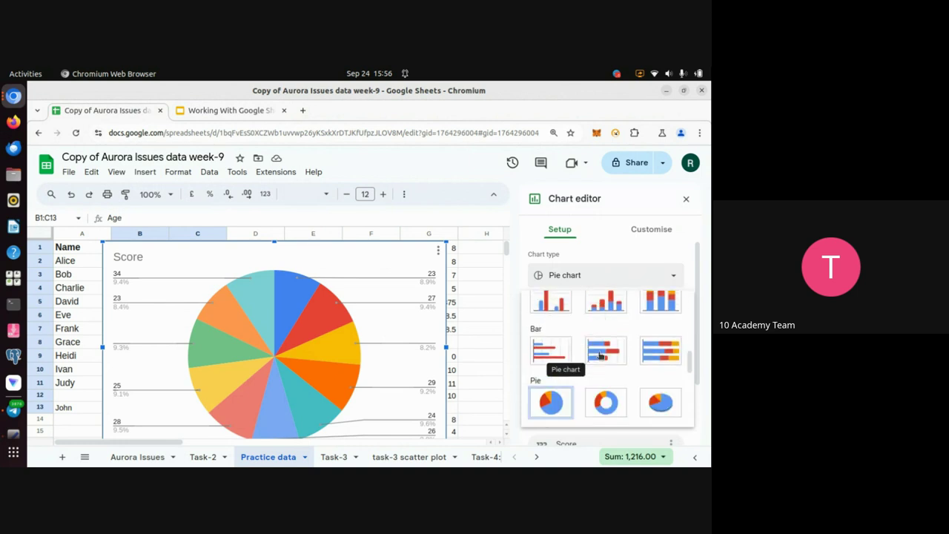
pyautogui.scroll(-2, 600, 357)
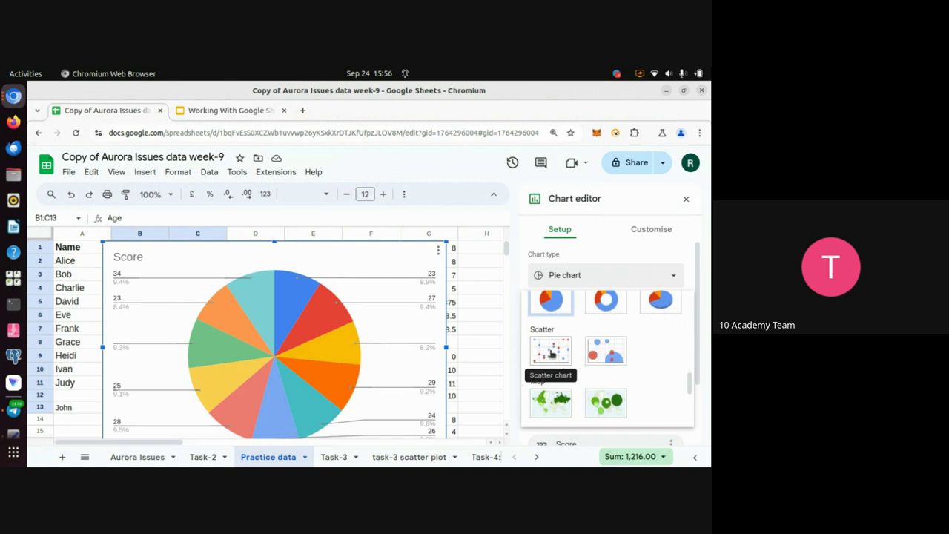
pyautogui.click(552, 351)
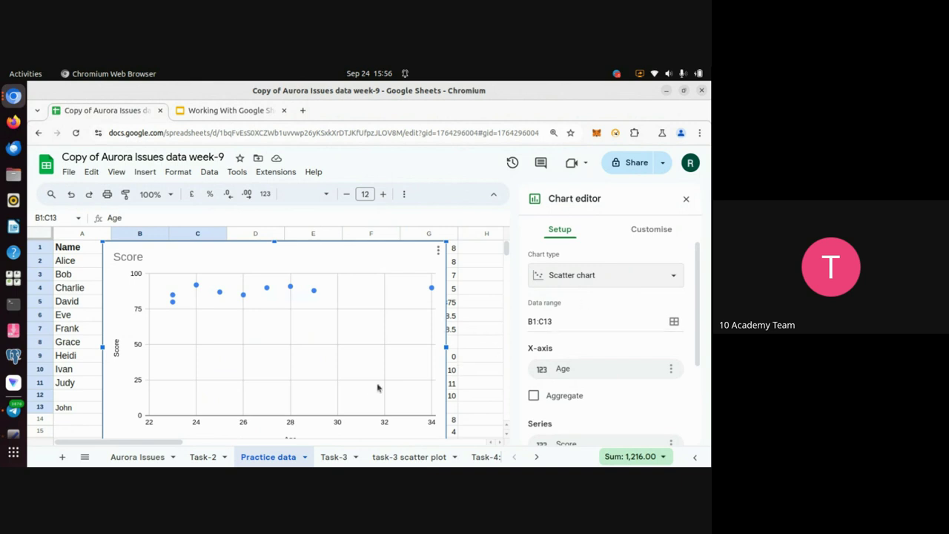
# Step: Examine the points and axes of the Score against Age scatter chart, and nudge the chart slightly toward column A
pyautogui.scroll(-3, 341, 347)
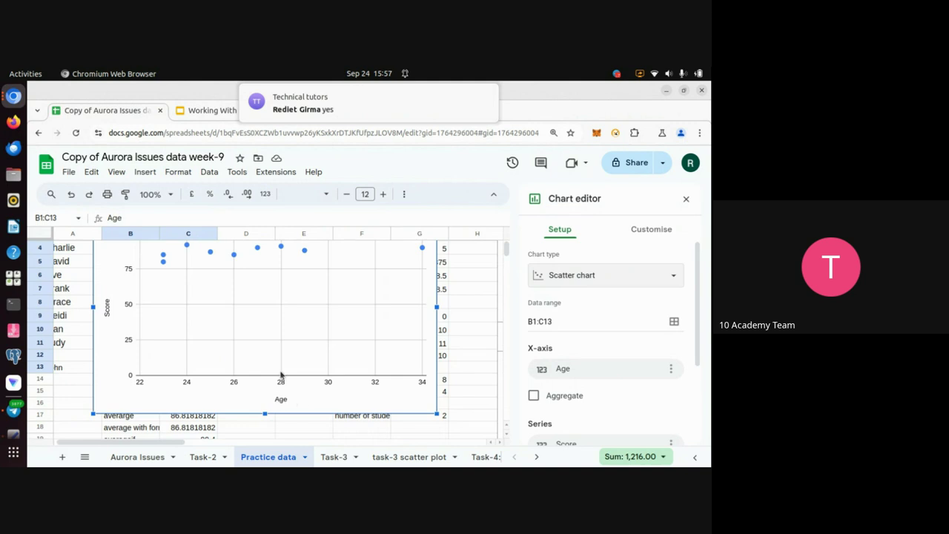
pyautogui.scroll(3, 280, 375)
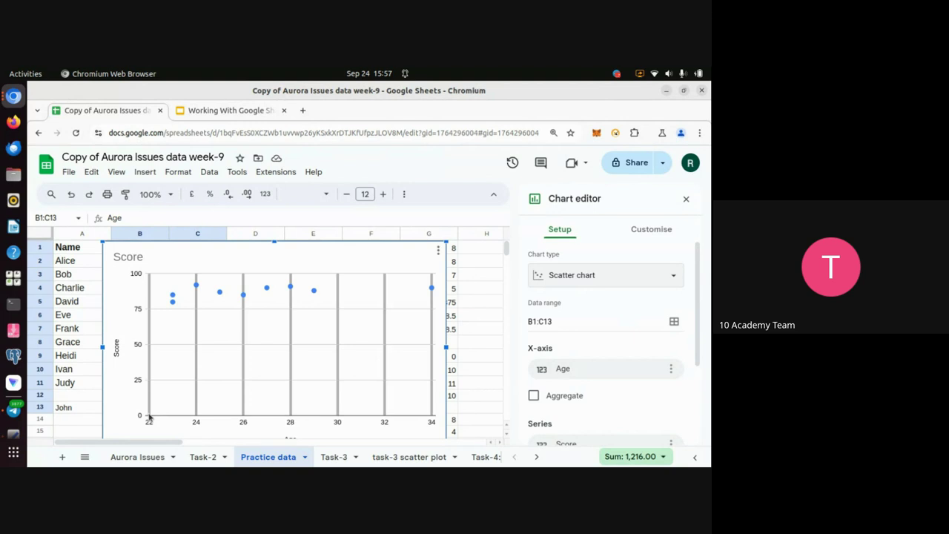
pyautogui.moveTo(149, 417); pyautogui.dragTo(144, 389)
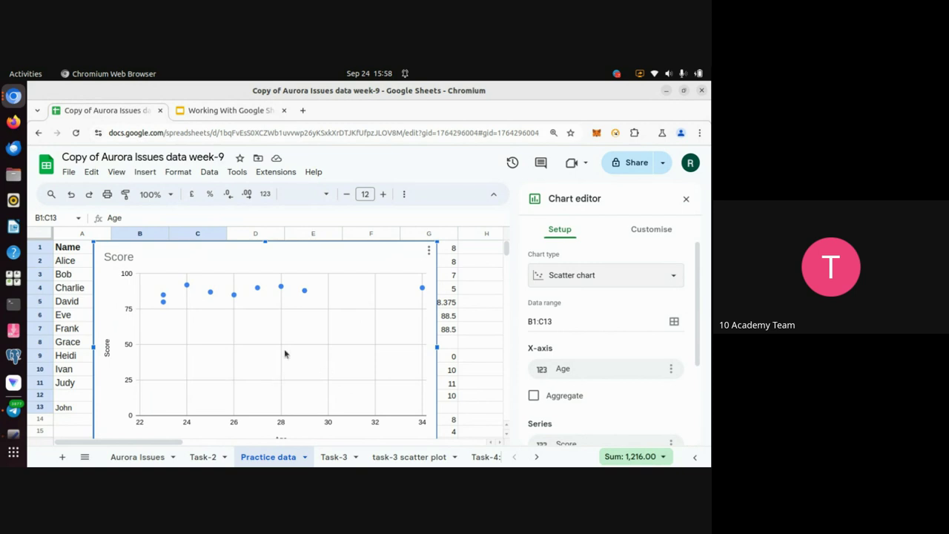
# Step: Check the Google Meet call twice, returning to the scatter chart in the spreadsheet each time
pyautogui.hotkey('alt', 'Tab')
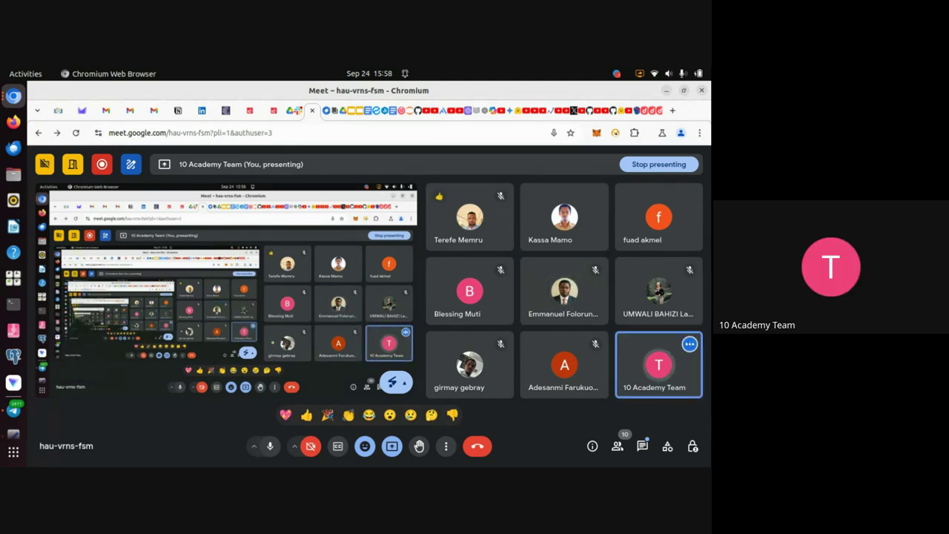
pyautogui.hotkey('alt', 'Tab')
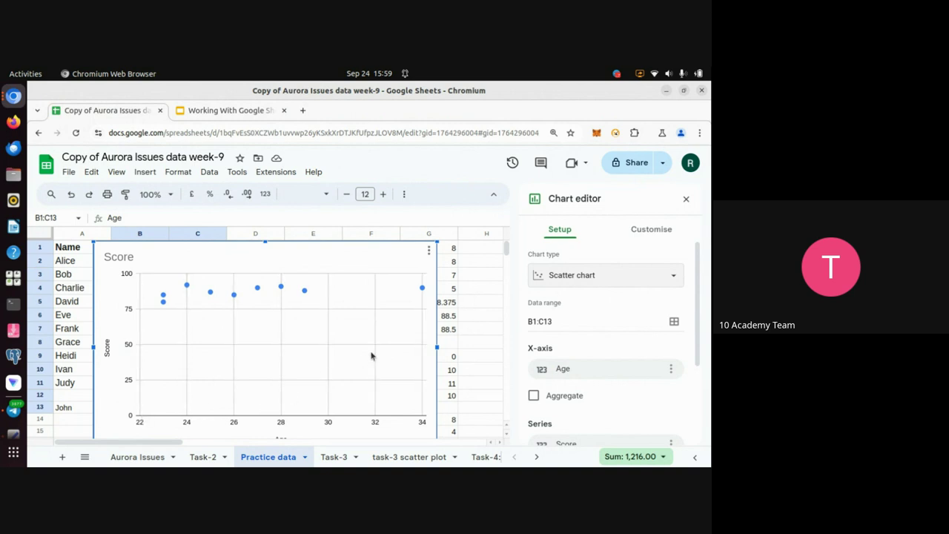
pyautogui.hotkey('alt', 'Tab')
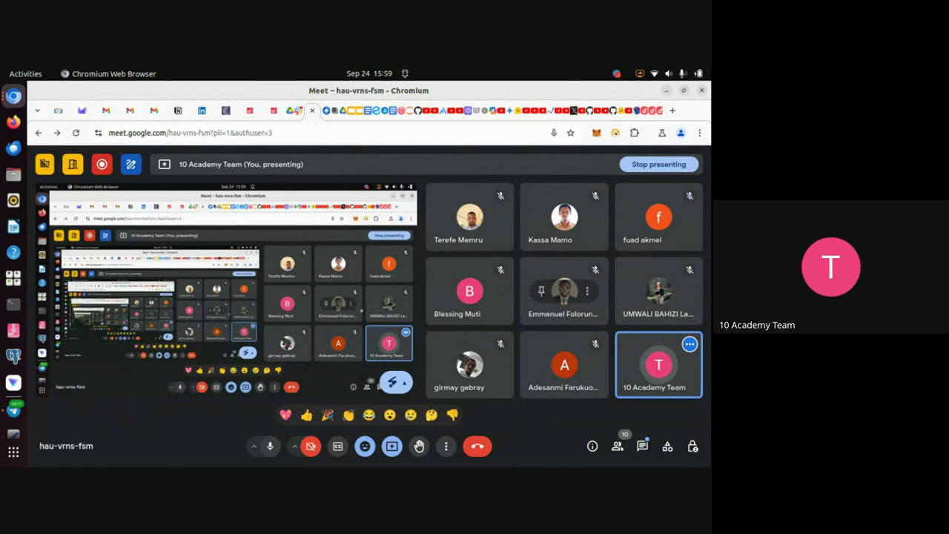
pyautogui.hotkey('alt', 'Tab')
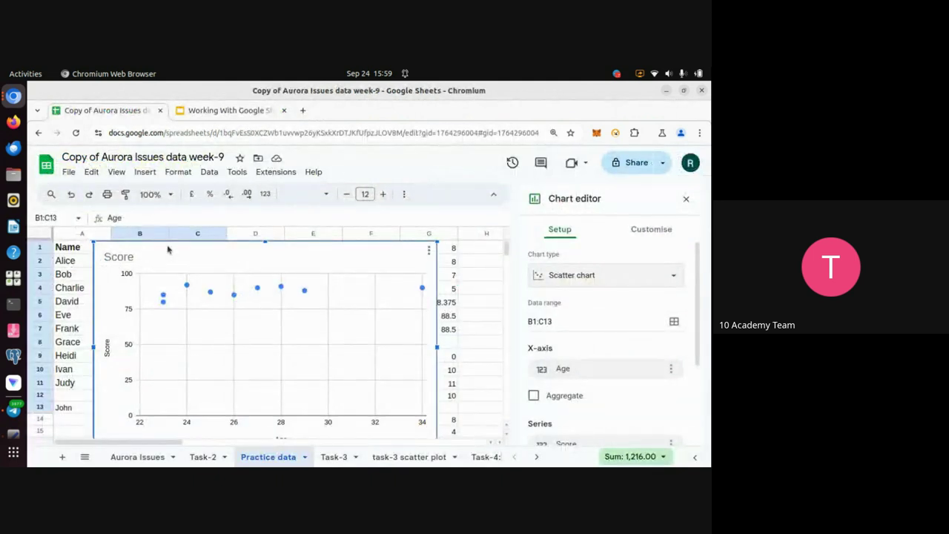
# Step: Move the scatter chart off the data table to the area beside the Status column, and close the chart editor
pyautogui.moveTo(167, 250); pyautogui.dragTo(476, 309)
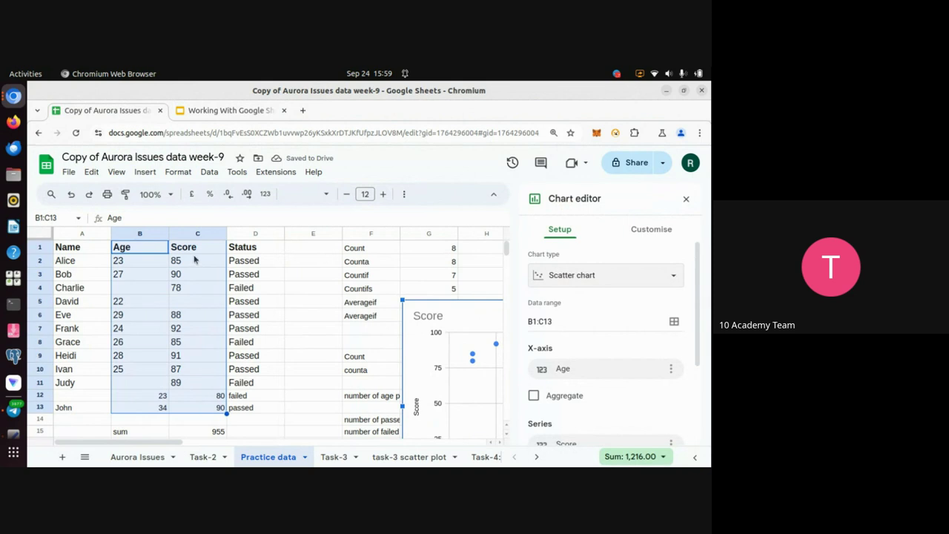
pyautogui.click(186, 252)
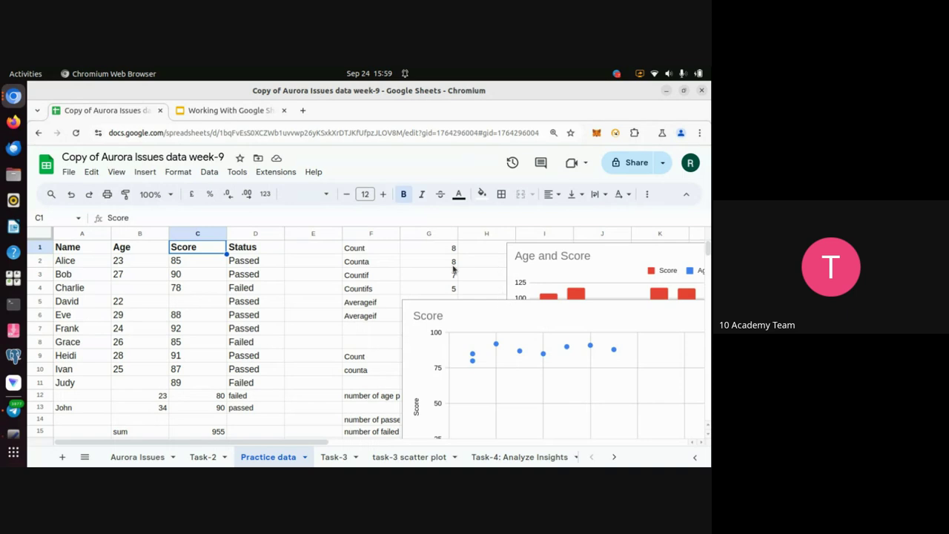
pyautogui.click(456, 315)
pyautogui.scroll(-2, 457, 317)
pyautogui.moveTo(467, 250); pyautogui.dragTo(397, 252)
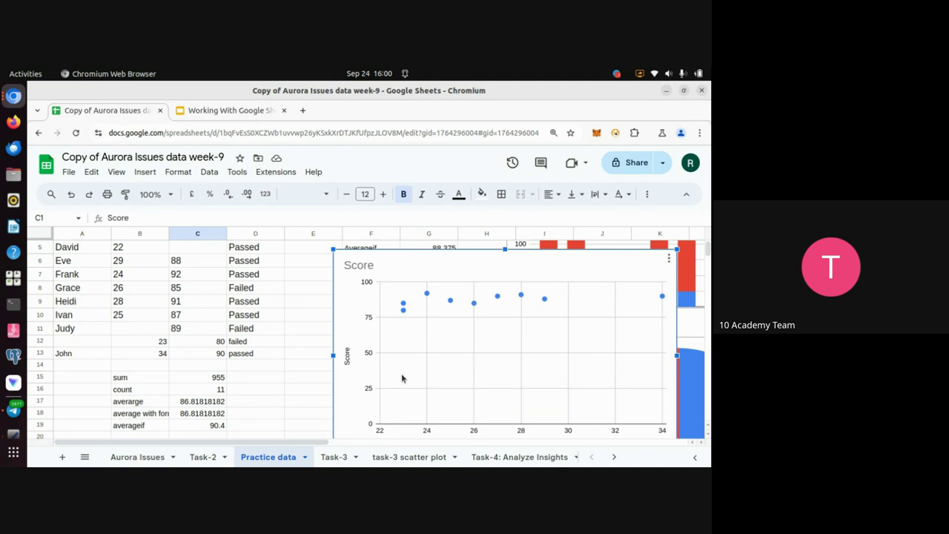
# Step: Check the Google Meet call and return to the scatter chart beside the data table
pyautogui.hotkey('alt', 'Tab')
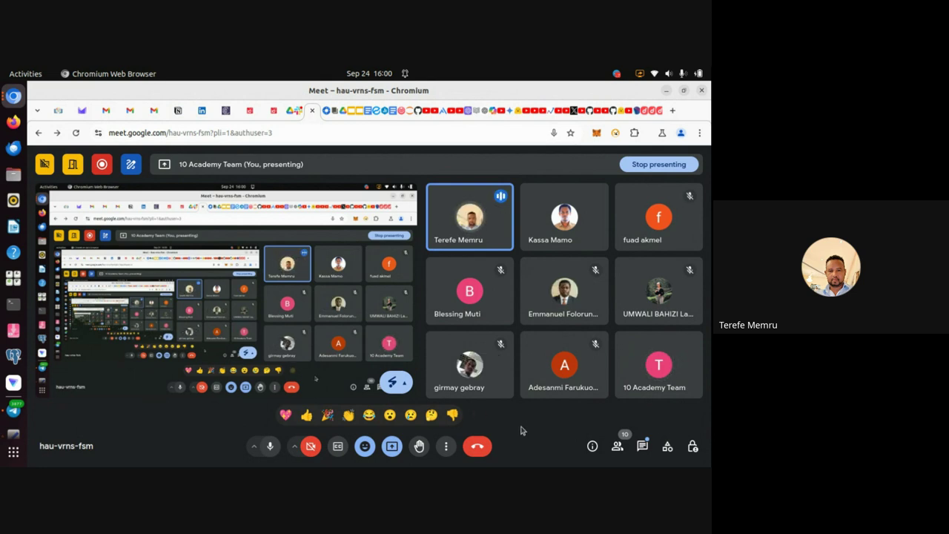
pyautogui.hotkey('alt', 'Tab')
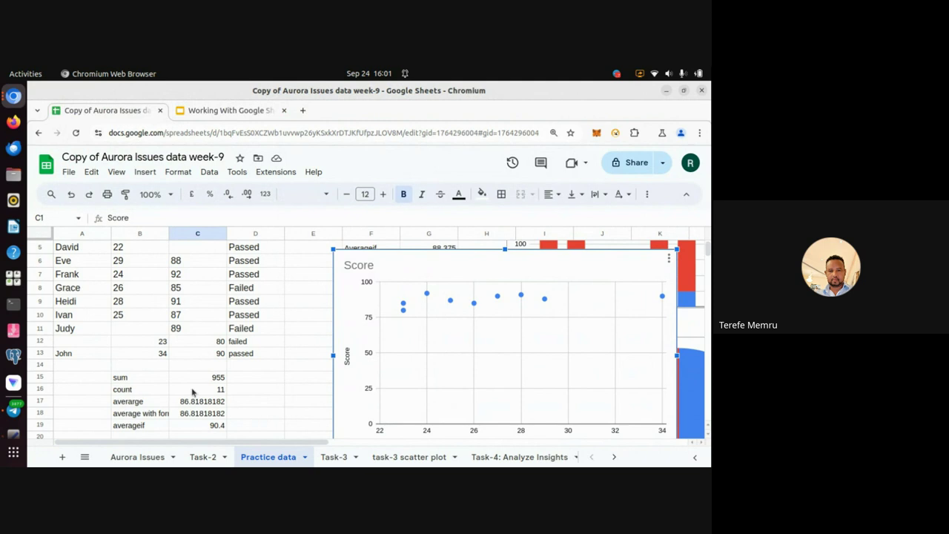
# Step: Make the ages in the last two data rows negative, setting B12 to -23 and B13 to -34
pyautogui.click(139, 343)
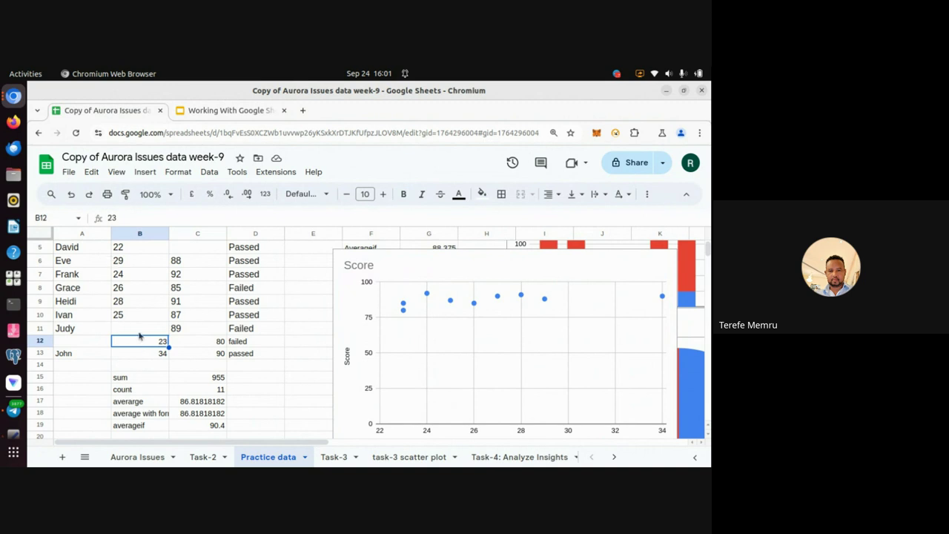
pyautogui.doubleClick(139, 343)
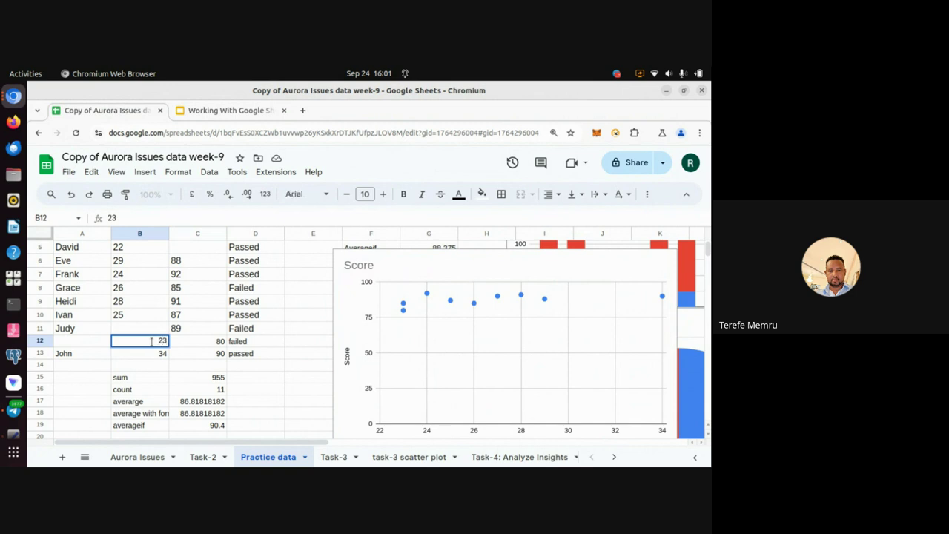
pyautogui.write('-')
pyautogui.press('Return')
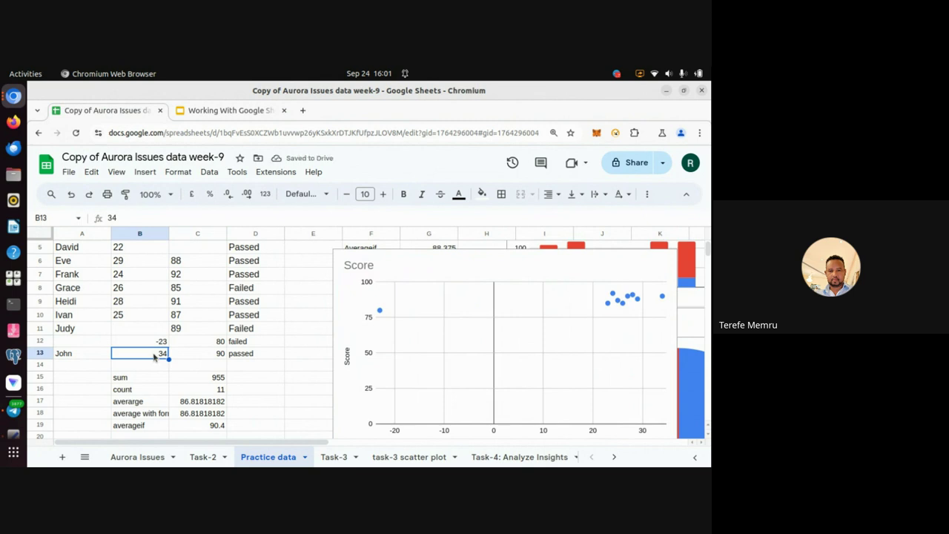
pyautogui.doubleClick(154, 356)
pyautogui.click(154, 354)
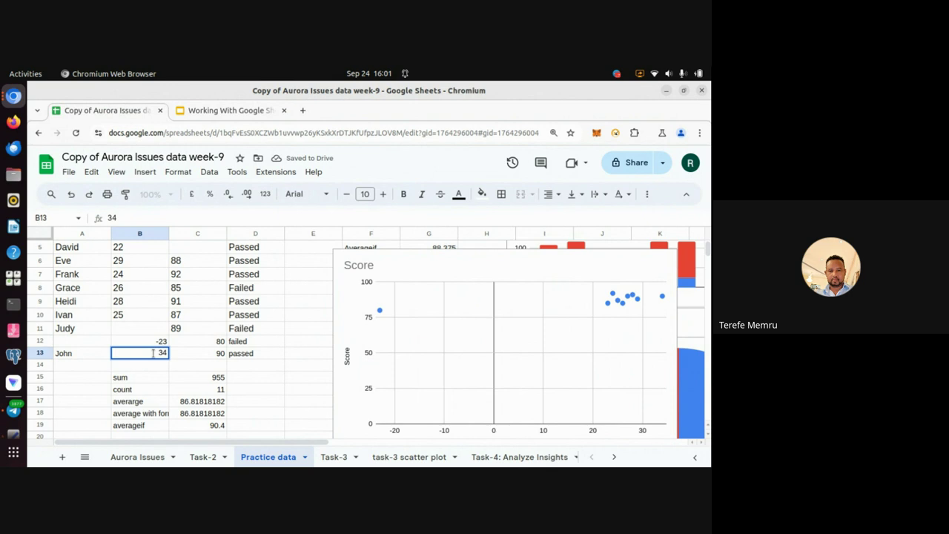
pyautogui.write('-')
pyautogui.click(204, 346)
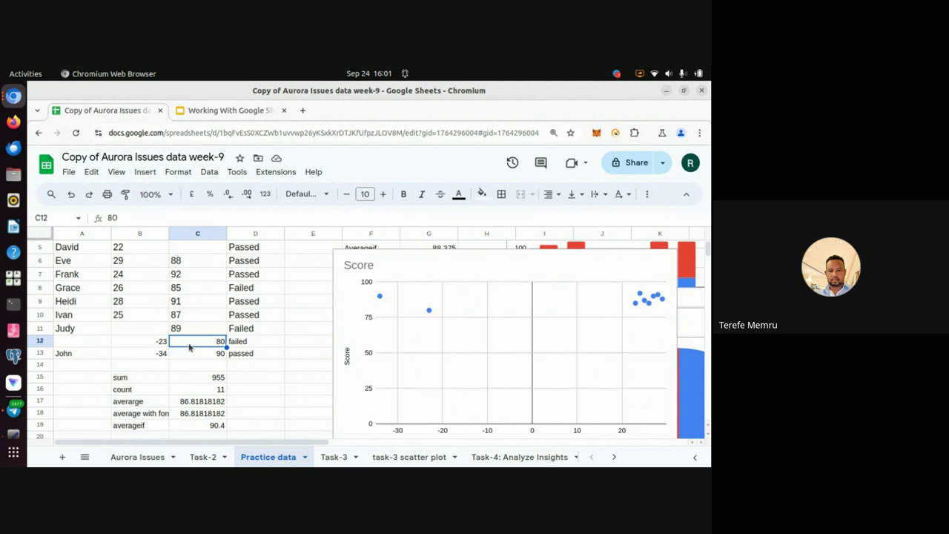
# Step: Make the scores in the last two data rows negative, entering -80 in C12 and -90 in C13
pyautogui.doubleClick(188, 342)
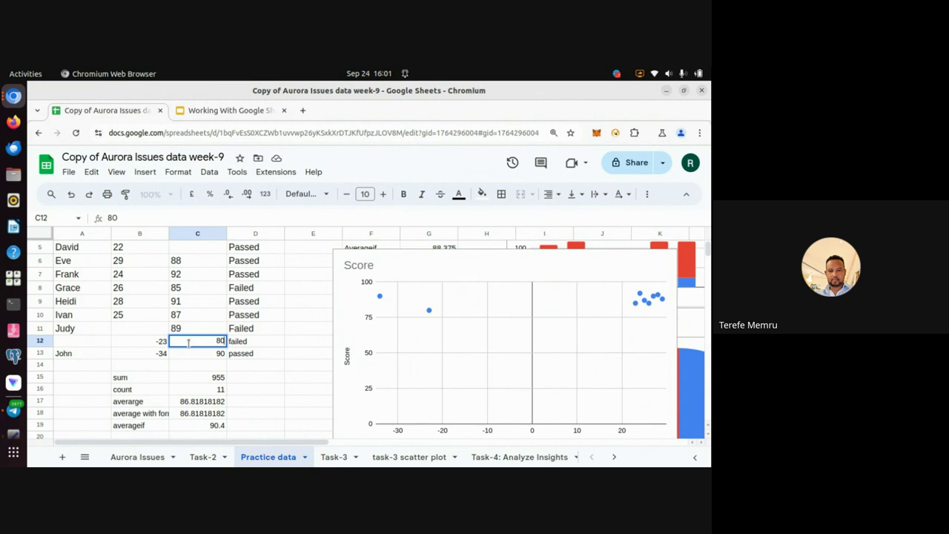
pyautogui.press('Home')
pyautogui.write('-')
pyautogui.click(210, 353)
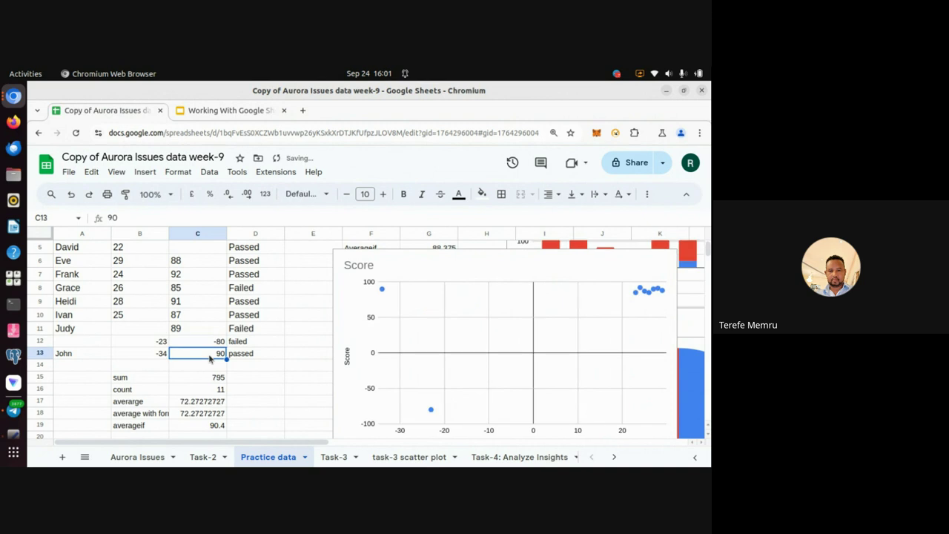
pyautogui.doubleClick(210, 356)
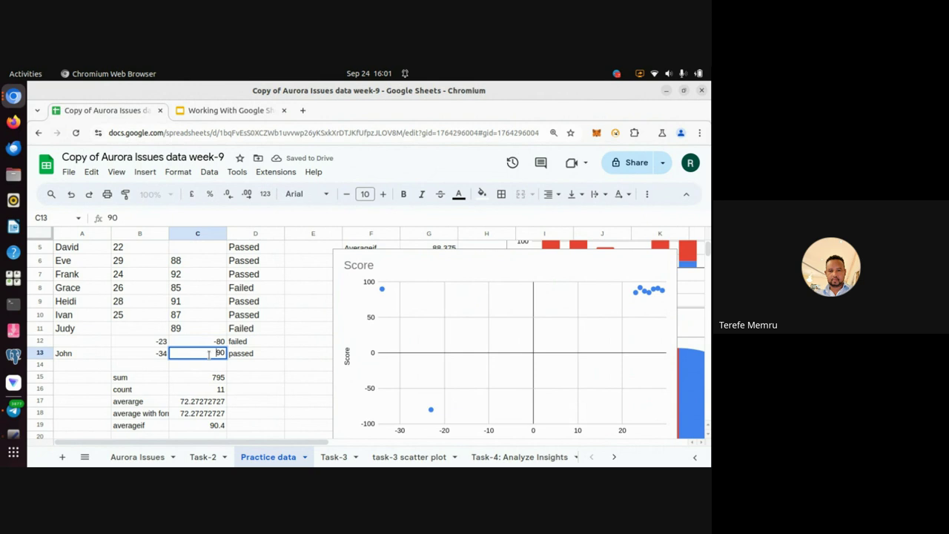
pyautogui.press('Home')
pyautogui.write('-')
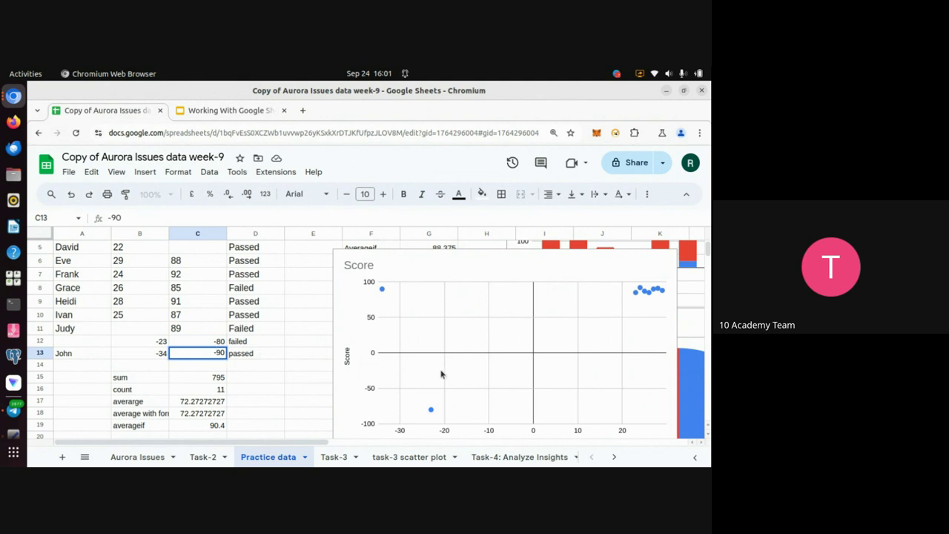
# Step: Shift the scatter chart slightly closer to the data table, and check the Google Meet call before returning to the spreadsheet
pyautogui.click(463, 255)
pyautogui.moveTo(462, 255); pyautogui.dragTo(430, 250)
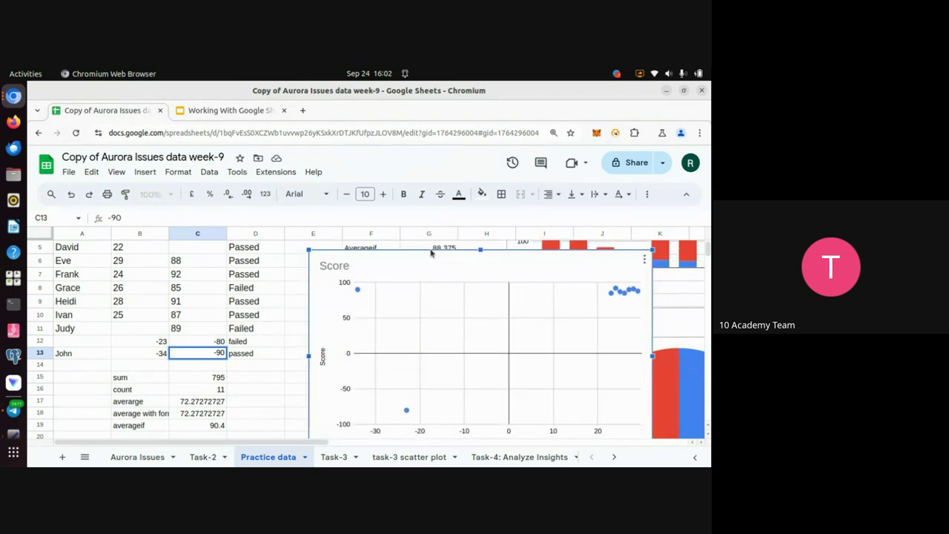
pyautogui.hotkey('alt', 'Tab')
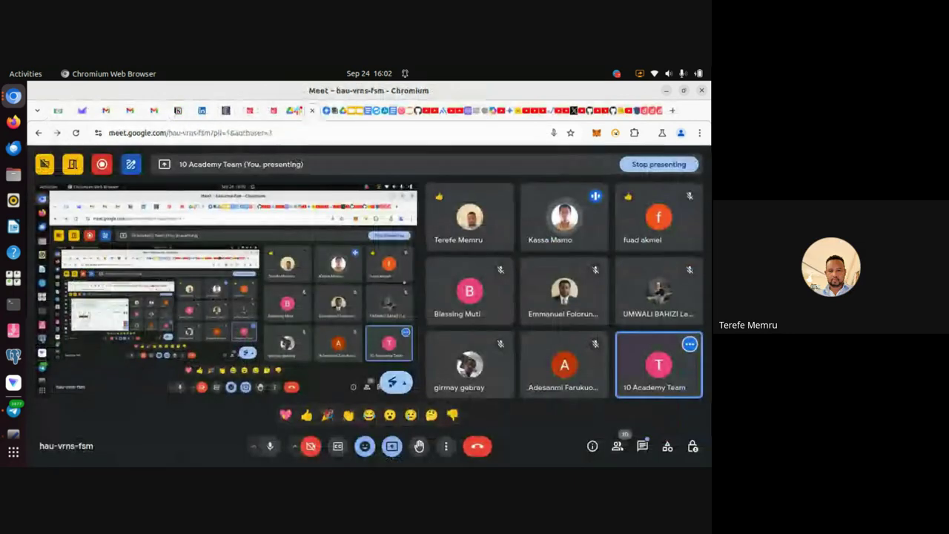
pyautogui.hotkey('alt', 'Tab')
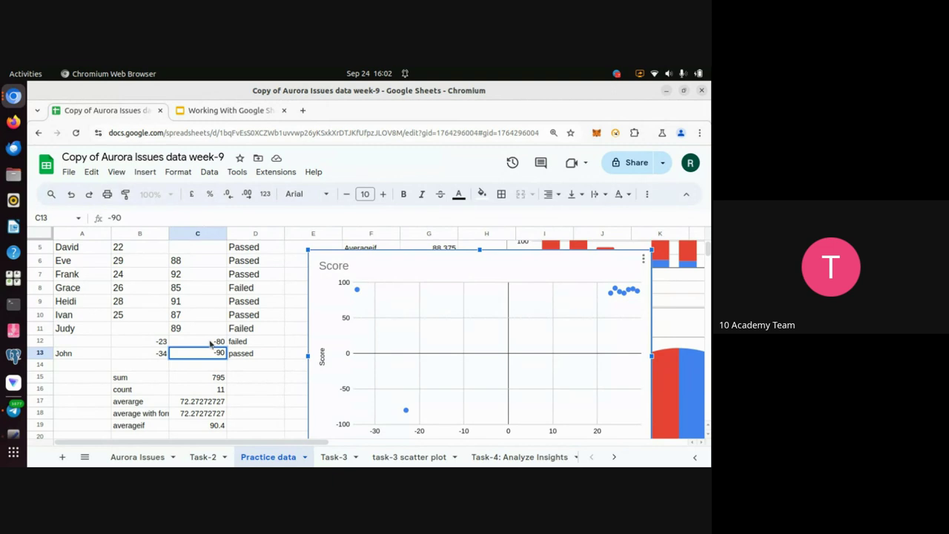
# Step: Make the ages in the last two data rows positive again, setting B13 to 34 and B12 to 23
pyautogui.click(160, 356)
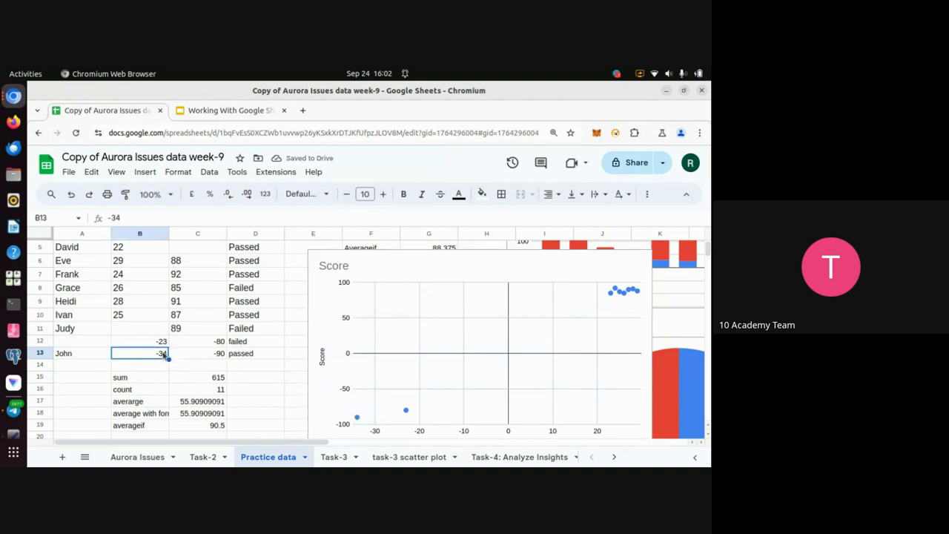
pyautogui.doubleClick(163, 355)
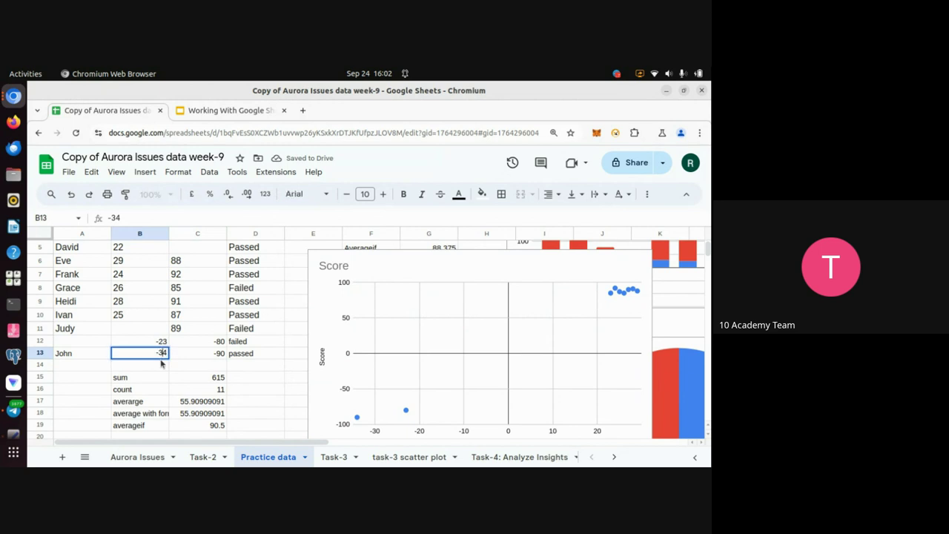
pyautogui.press('Escape')
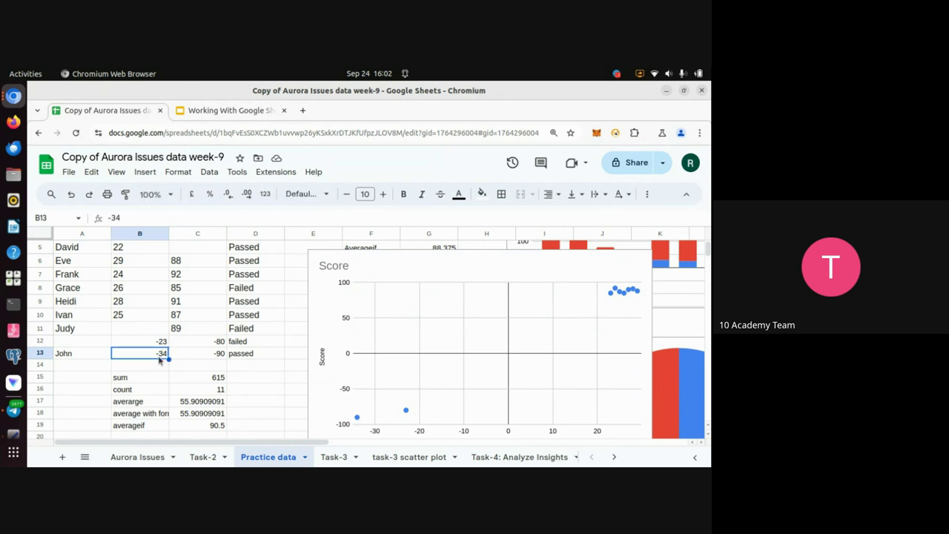
pyautogui.doubleClick(159, 359)
pyautogui.press('BackSpace')
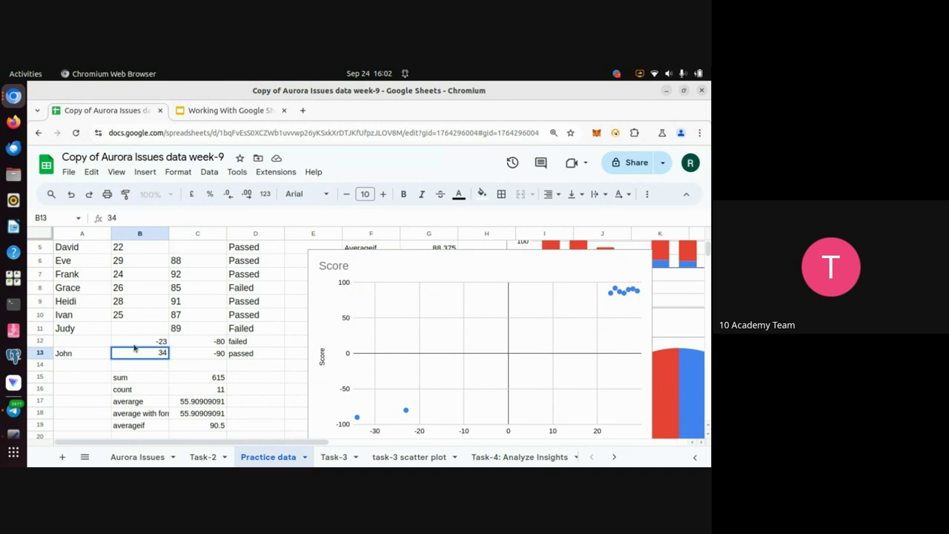
pyautogui.click(157, 344)
pyautogui.doubleClick(161, 342)
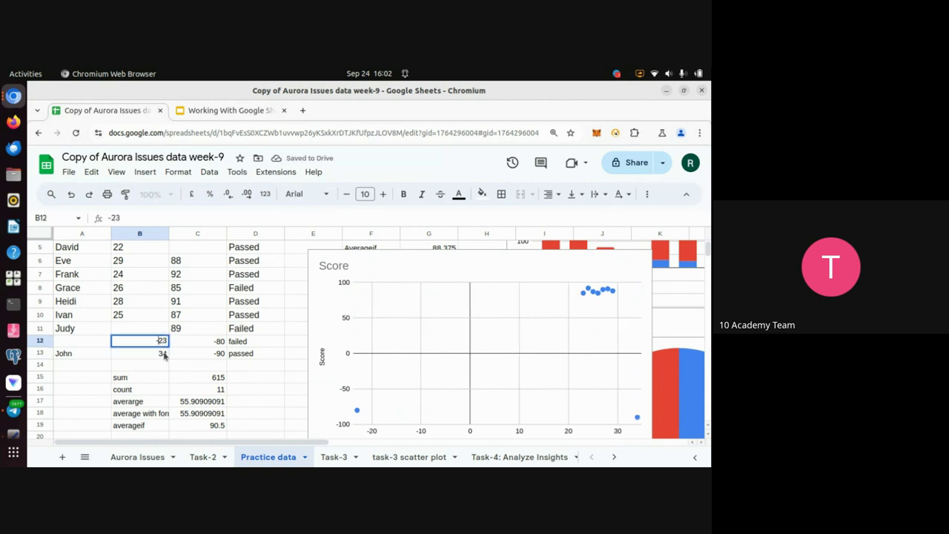
pyautogui.press('BackSpace')
pyautogui.scroll(-2, 483, 335)
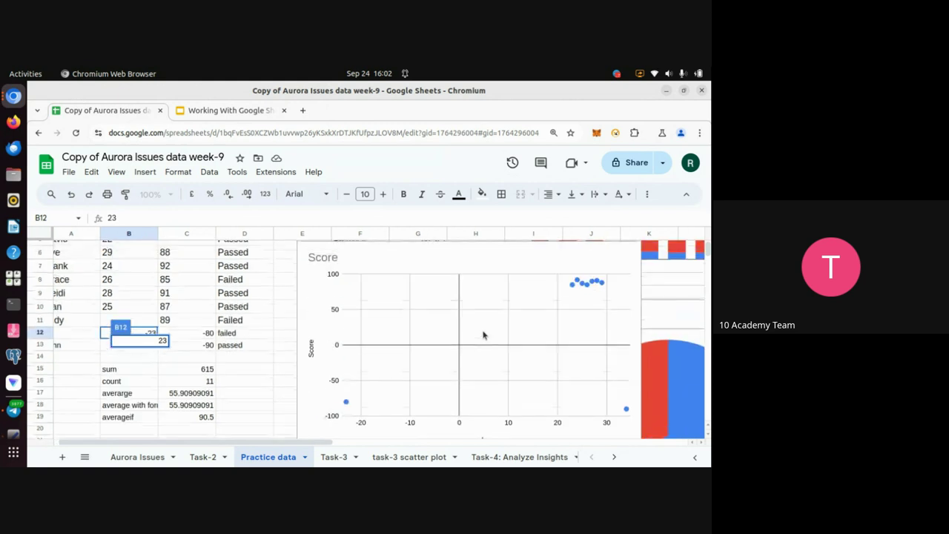
pyautogui.scroll(3, 483, 336)
pyautogui.scroll(-4, 482, 336)
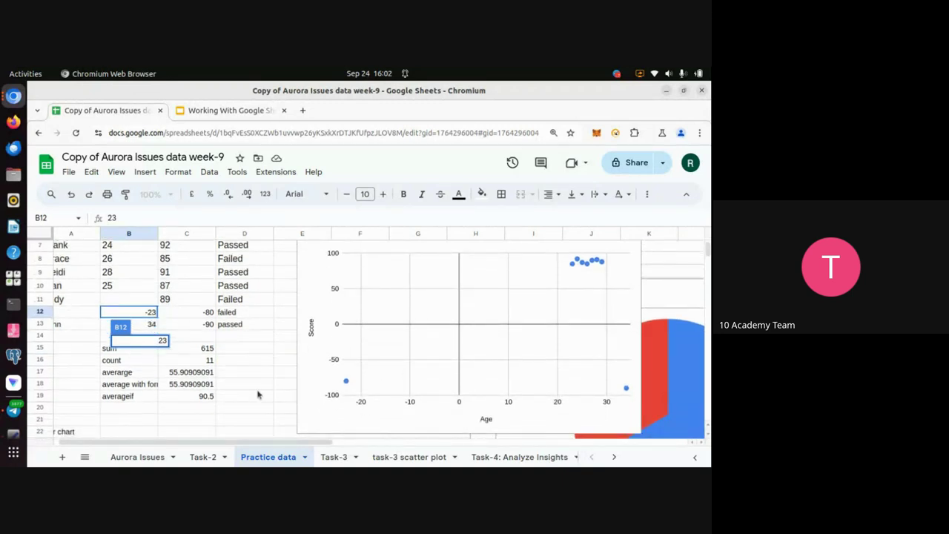
pyautogui.click(259, 387)
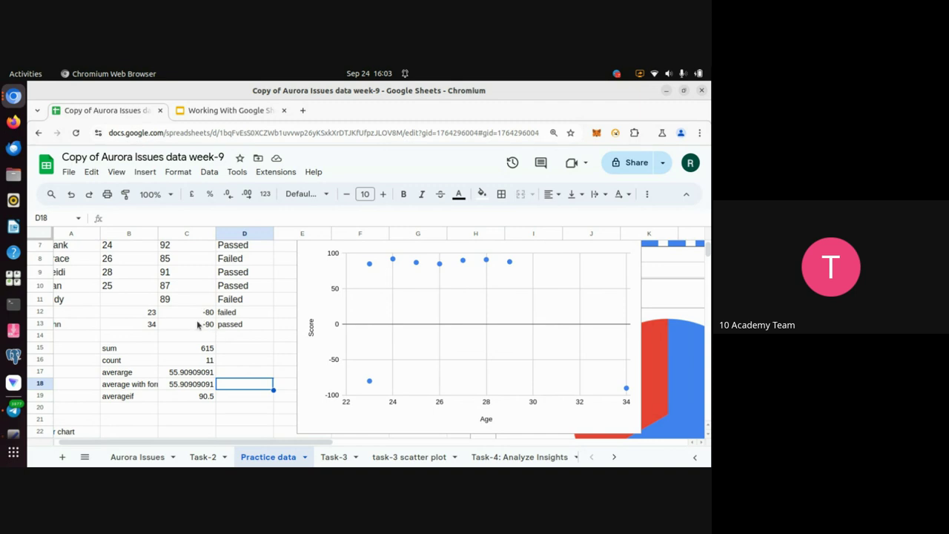
# Step: Make the scores in the last two data rows positive again, entering 90 in C13 and 80 in C12
pyautogui.click(199, 324)
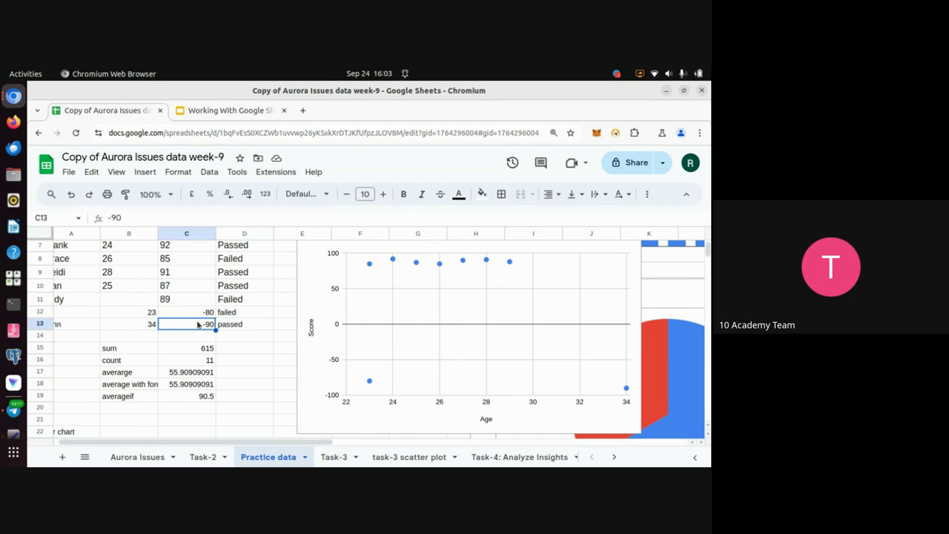
pyautogui.write('90')
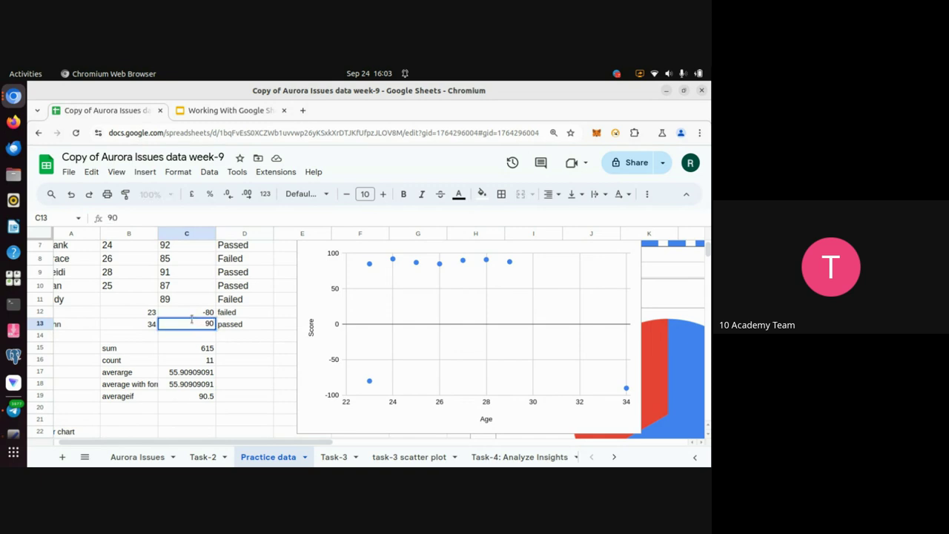
pyautogui.click(190, 312)
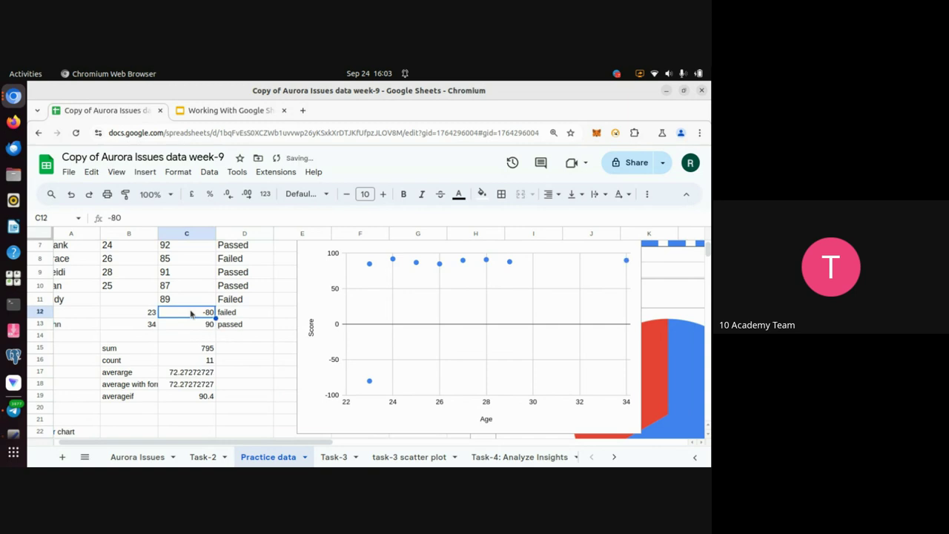
pyautogui.write('80')
pyautogui.press('Return')
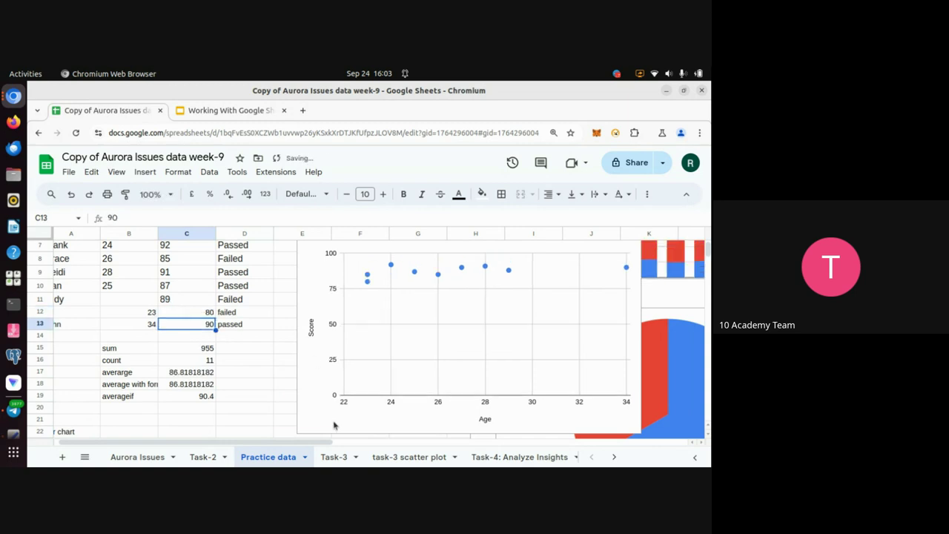
# Step: Switch to the Google Meet call, look through the participant list, and close it
pyautogui.hotkey('alt', 'Tab')
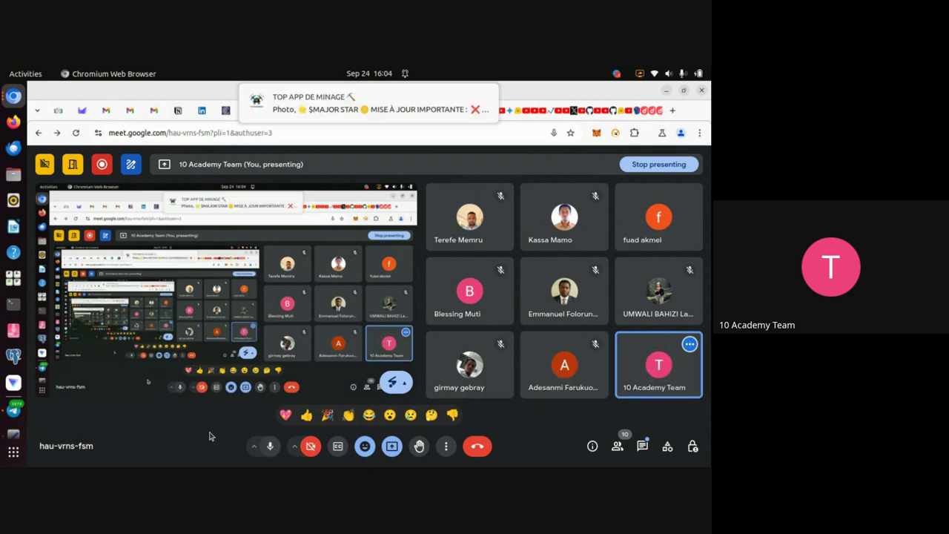
pyautogui.click(616, 447)
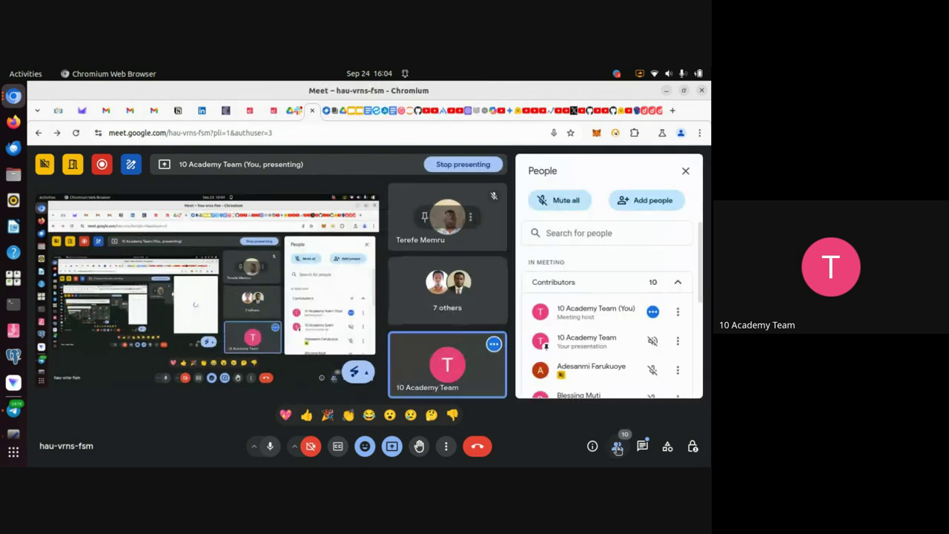
pyautogui.scroll(-5, 608, 359)
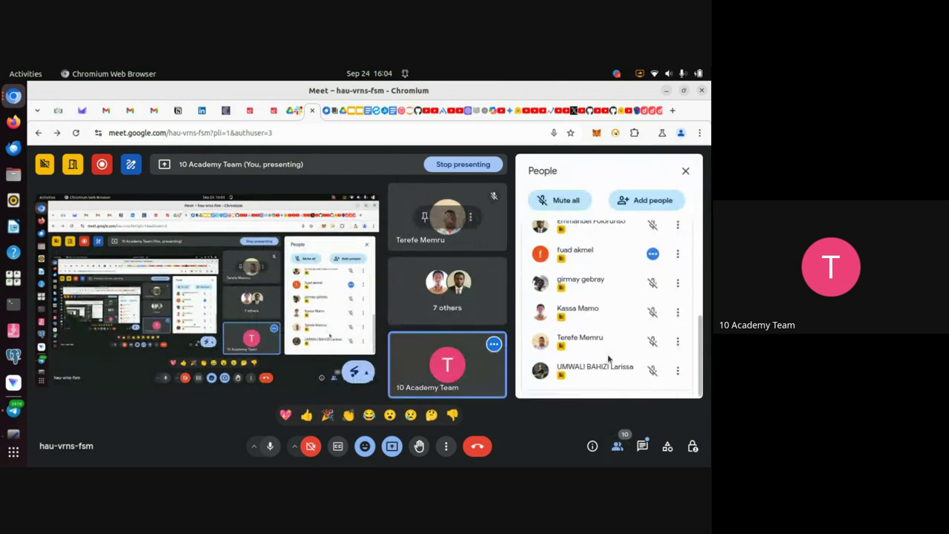
pyautogui.scroll(5, 608, 359)
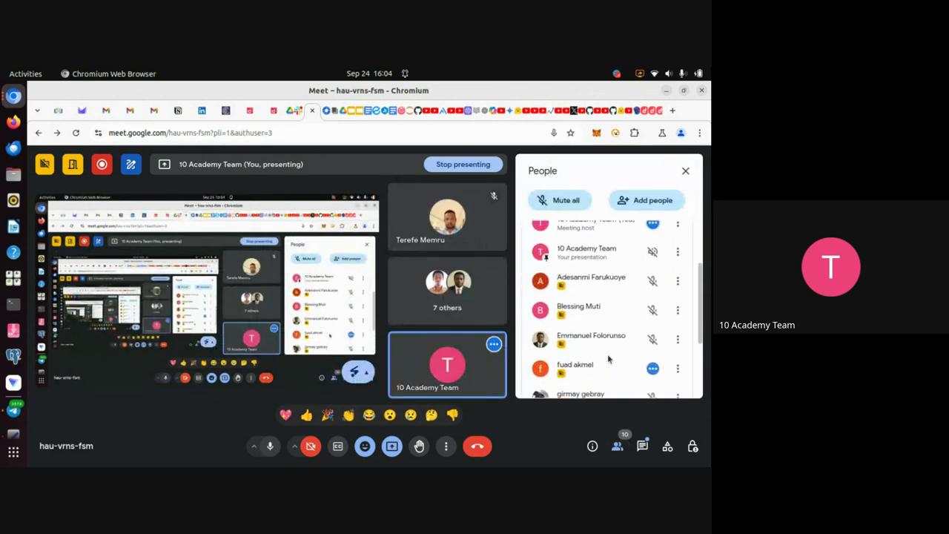
pyautogui.scroll(1, 607, 354)
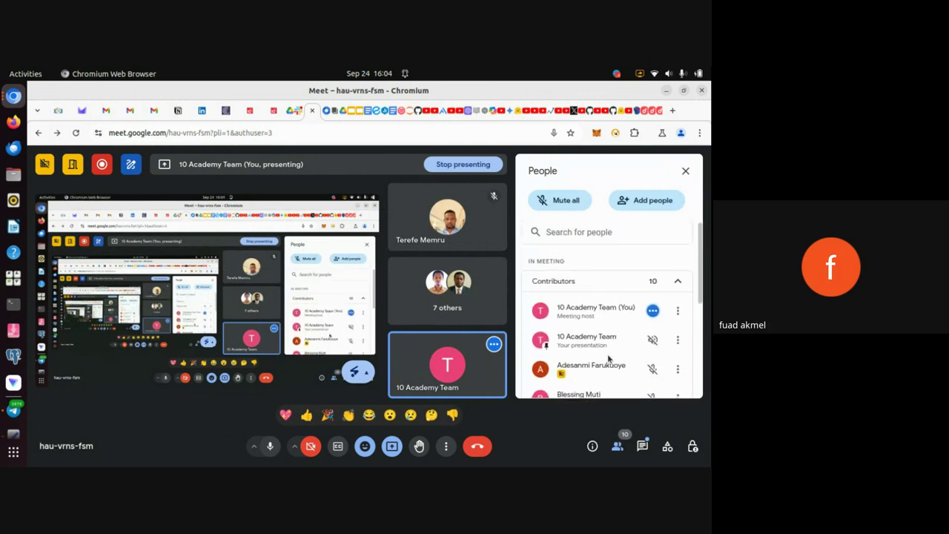
pyautogui.scroll(-5, 607, 353)
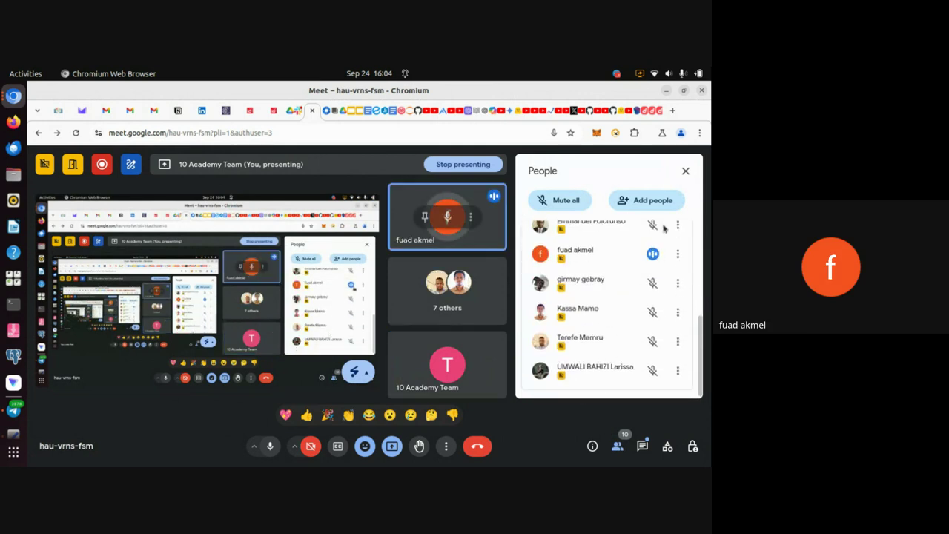
pyautogui.click(686, 170)
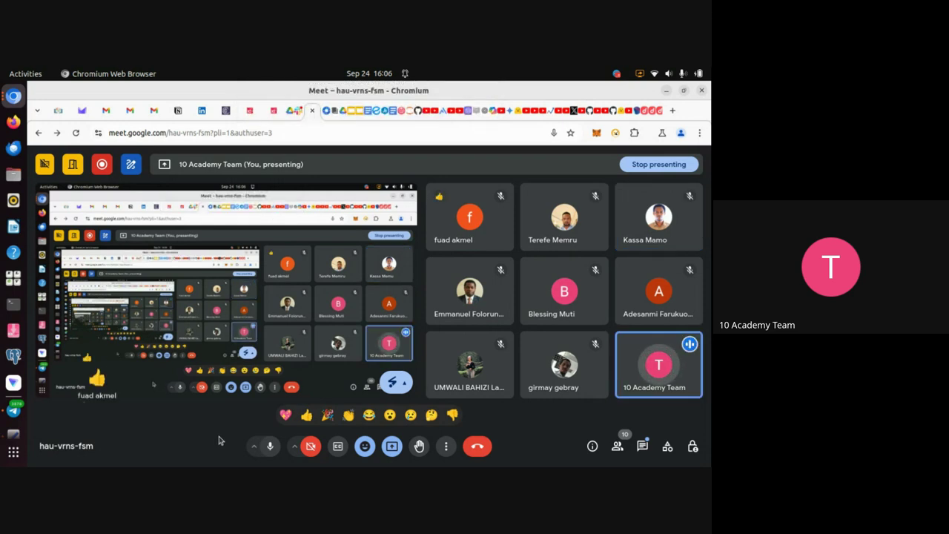
# Step: Mute the call microphone and turn it back on, and return to the Practice data spreadsheet
pyautogui.click(270, 453)
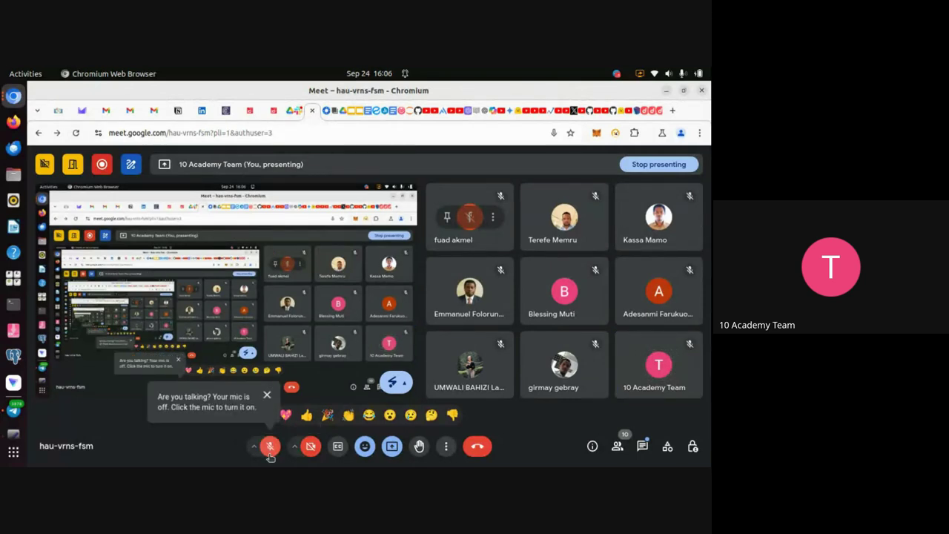
pyautogui.click(270, 450)
pyautogui.hotkey('alt', 'Tab')
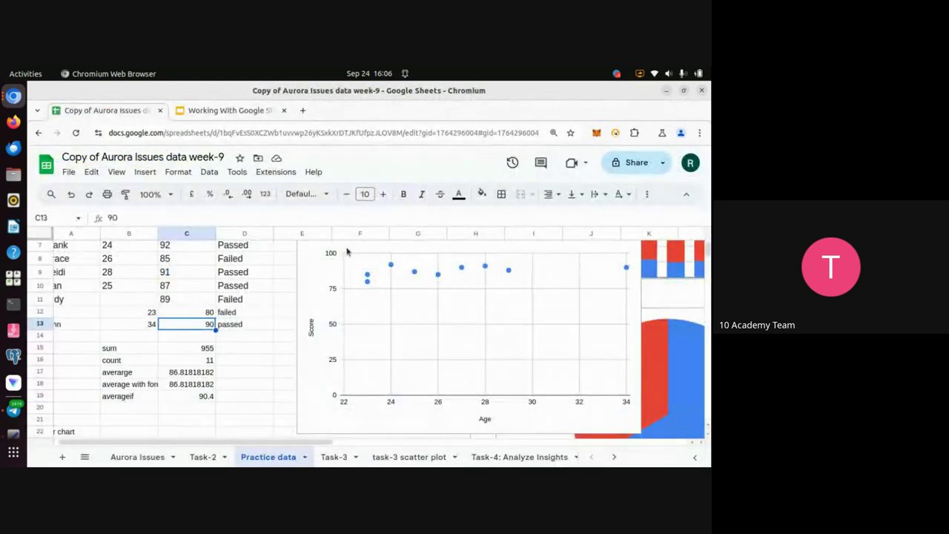
# Step: Move the scatter chart away from the data table so it starts at about column I, row 13
pyautogui.click(501, 332)
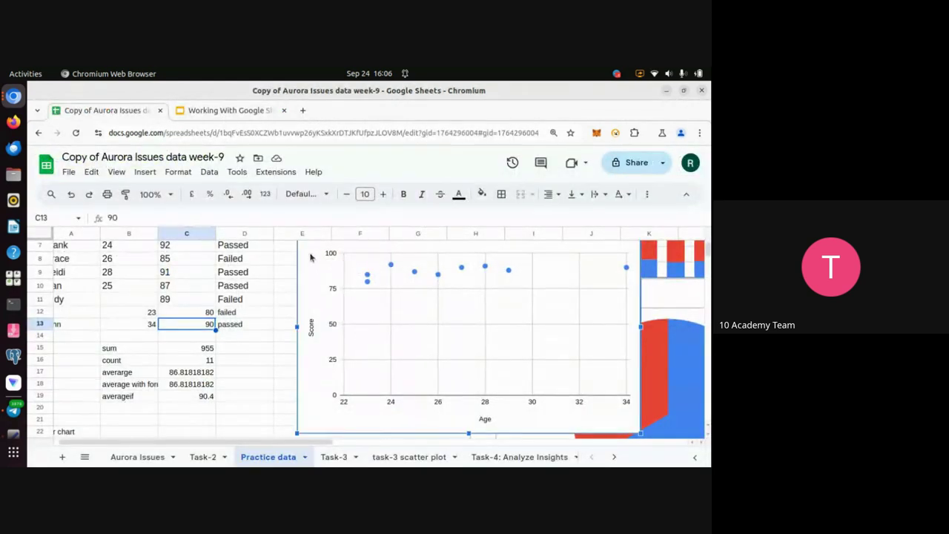
pyautogui.moveTo(310, 257); pyautogui.dragTo(522, 333)
pyautogui.scroll(-2, 363, 361)
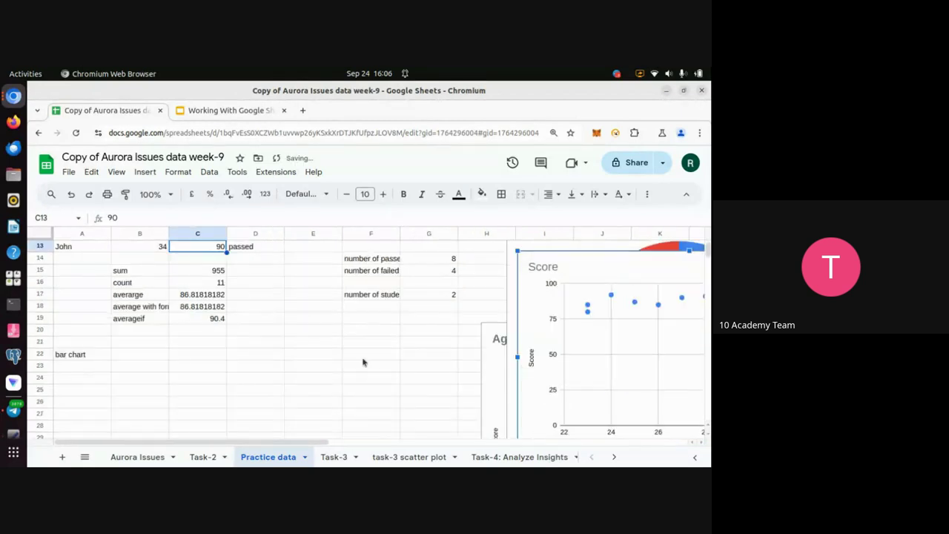
pyautogui.scroll(3, 362, 362)
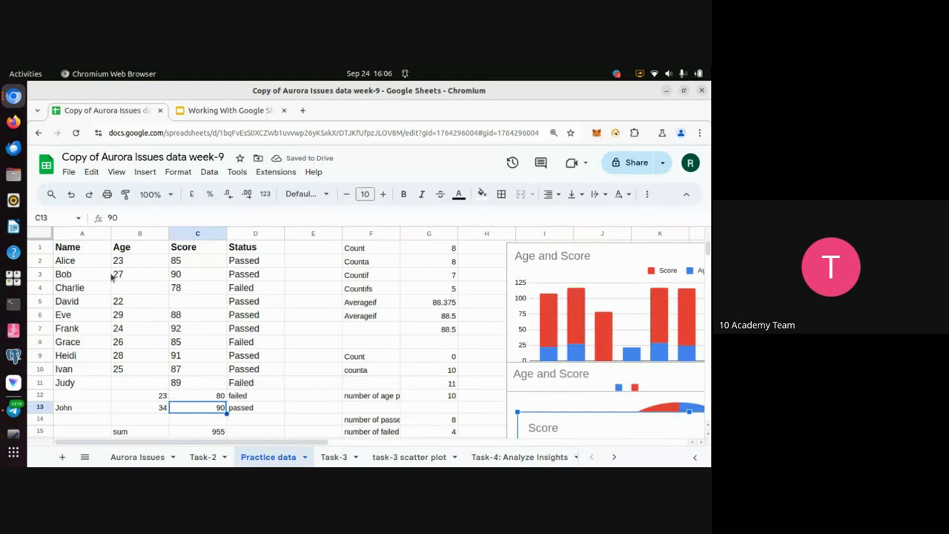
# Step: Insert a chart from the Age column, using the range B1:B13
pyautogui.click(139, 251)
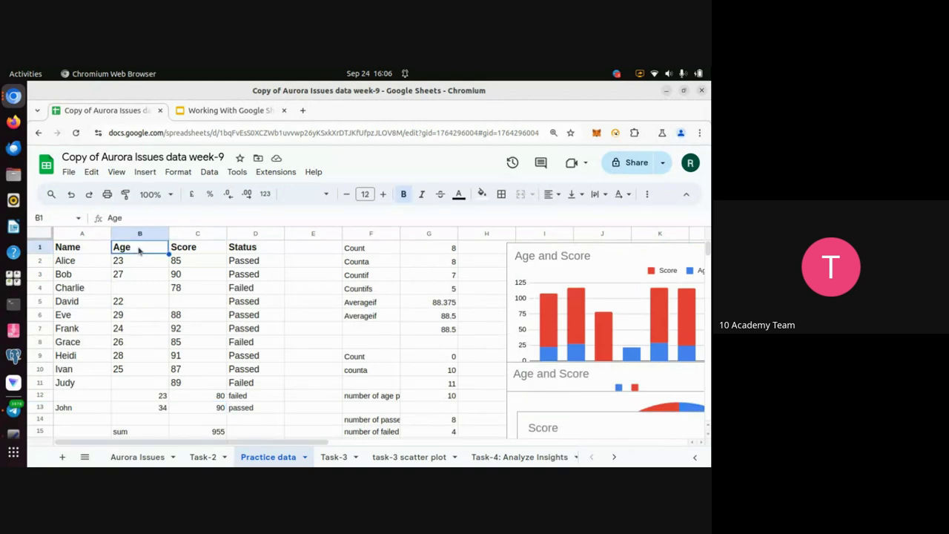
pyautogui.hotkey('shift', 'Down')
pyautogui.hotkey('shift', 'Down')
pyautogui.hotkey('shift', 'Down')
pyautogui.hotkey('shift', 'Down')
pyautogui.hotkey('shift', 'Down')
pyautogui.hotkey('shift', 'Down')
pyautogui.hotkey('shift', 'Down')
pyautogui.hotkey('shift', 'Down')
pyautogui.hotkey('shift', 'Down')
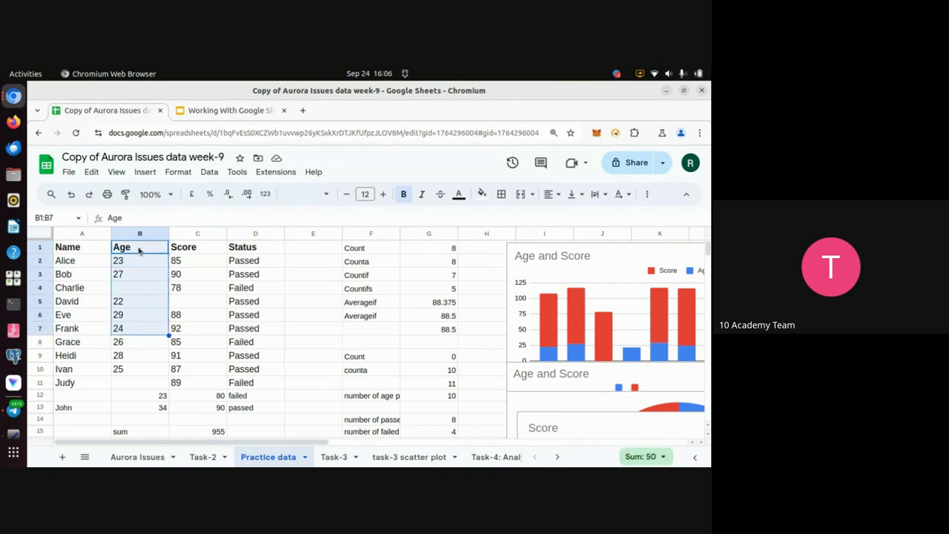
pyautogui.hotkey('shift', 'Down')
pyautogui.hotkey('shift', 'Down')
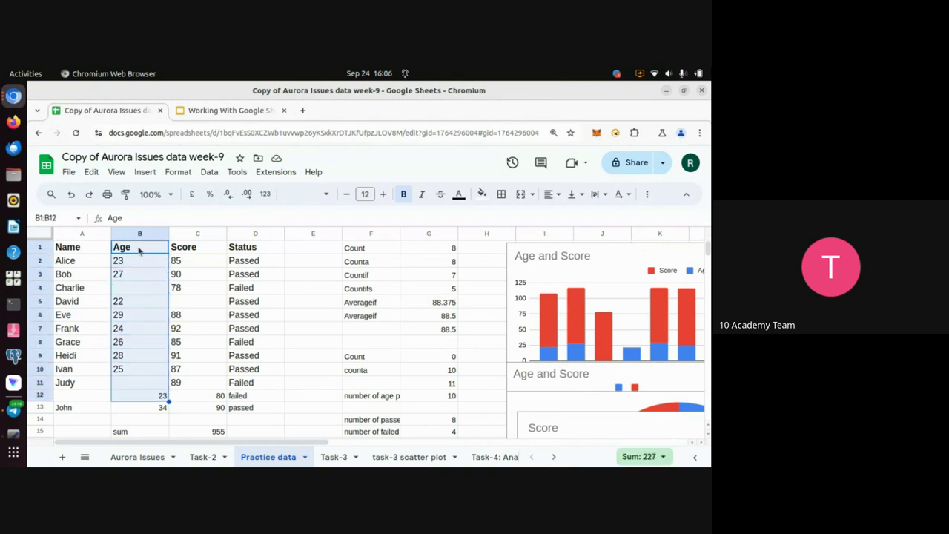
pyautogui.hotkey('shift', 'Down')
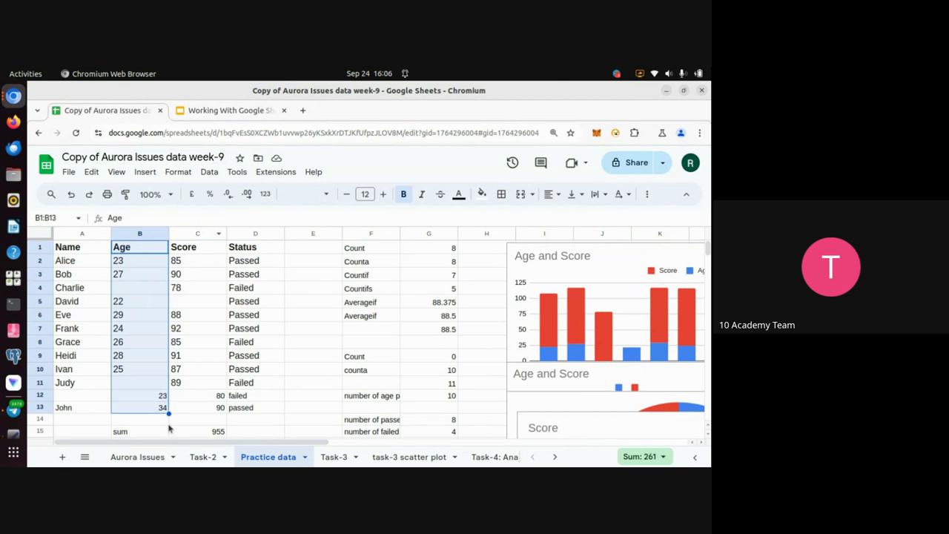
pyautogui.click(144, 174)
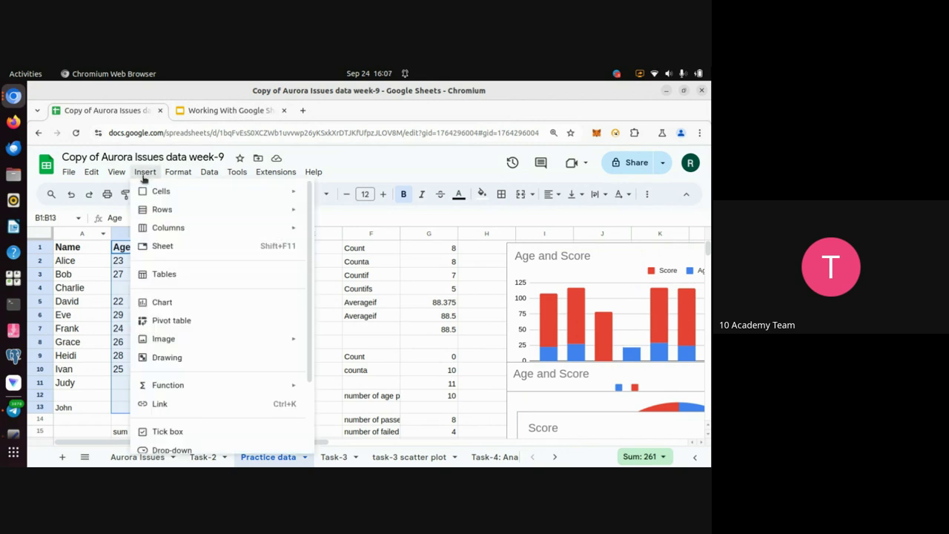
pyautogui.click(183, 303)
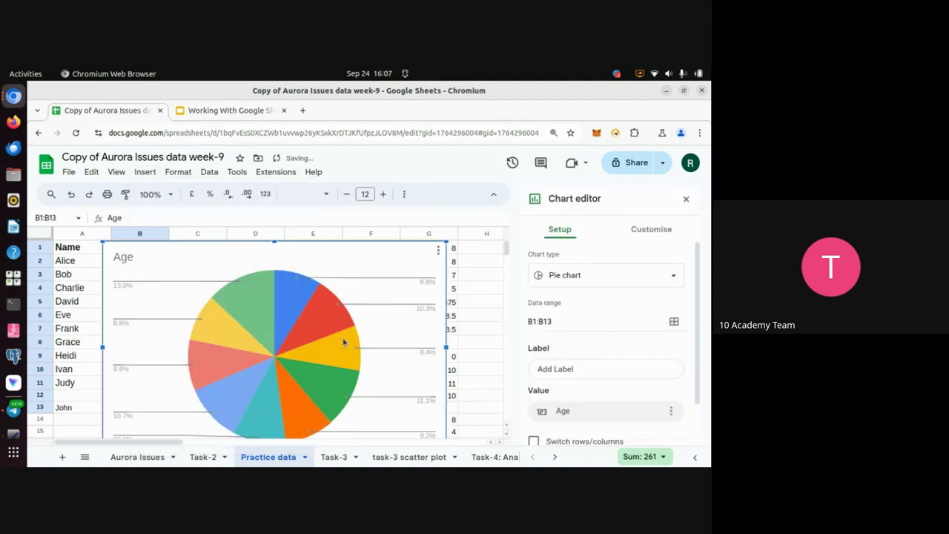
# Step: Change the new Age chart from a pie chart to a line chart
pyautogui.click(613, 281)
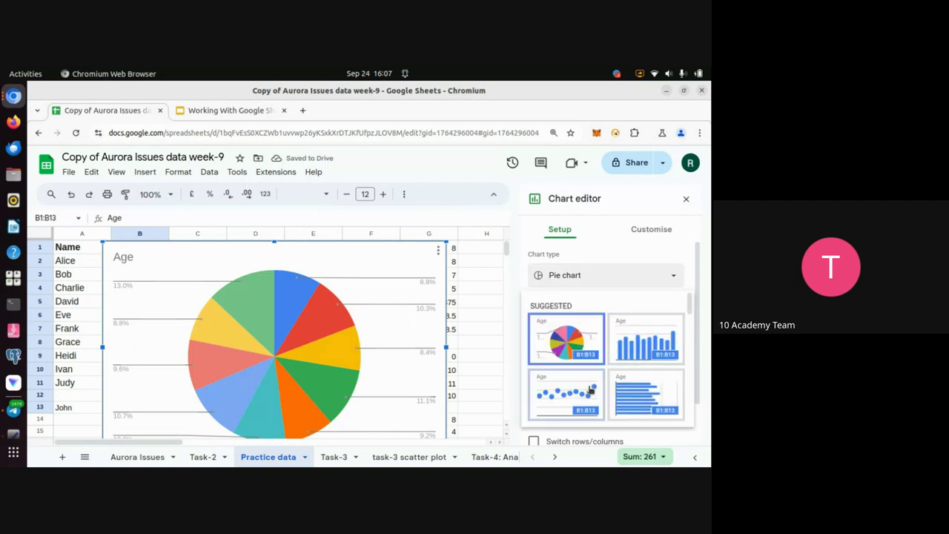
pyautogui.scroll(-3, 586, 391)
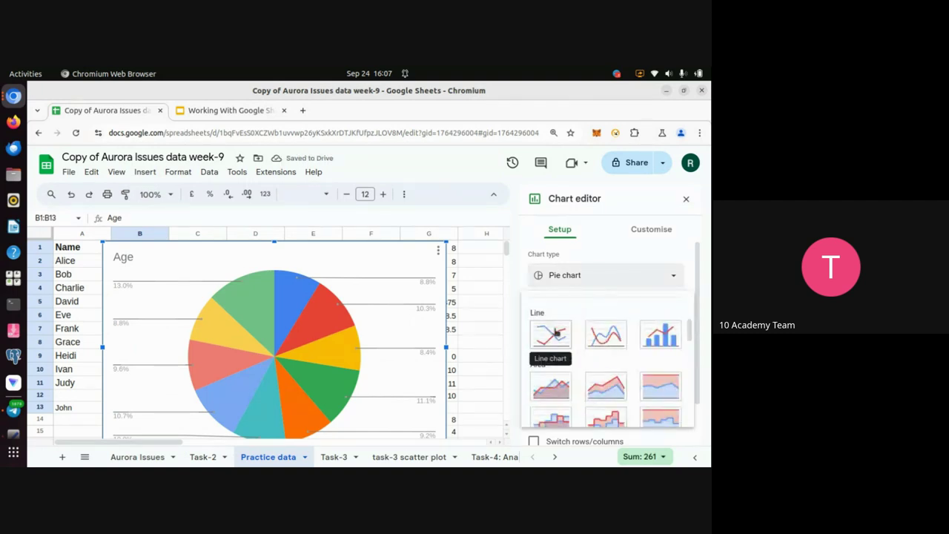
pyautogui.click(550, 338)
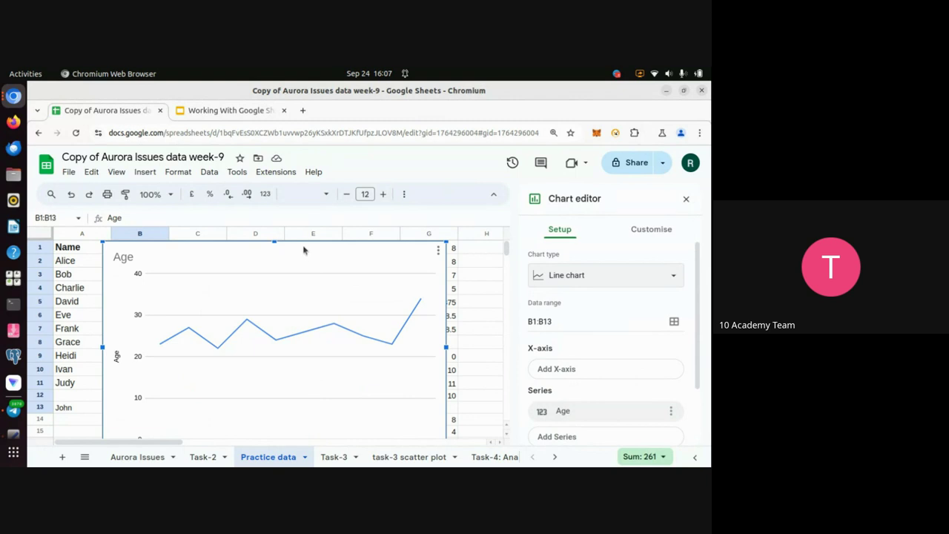
# Step: Nudge the Age line chart slightly toward column G, review the suggested chart types without changing the type, and inspect the whole chart
pyautogui.moveTo(303, 249); pyautogui.dragTo(322, 252)
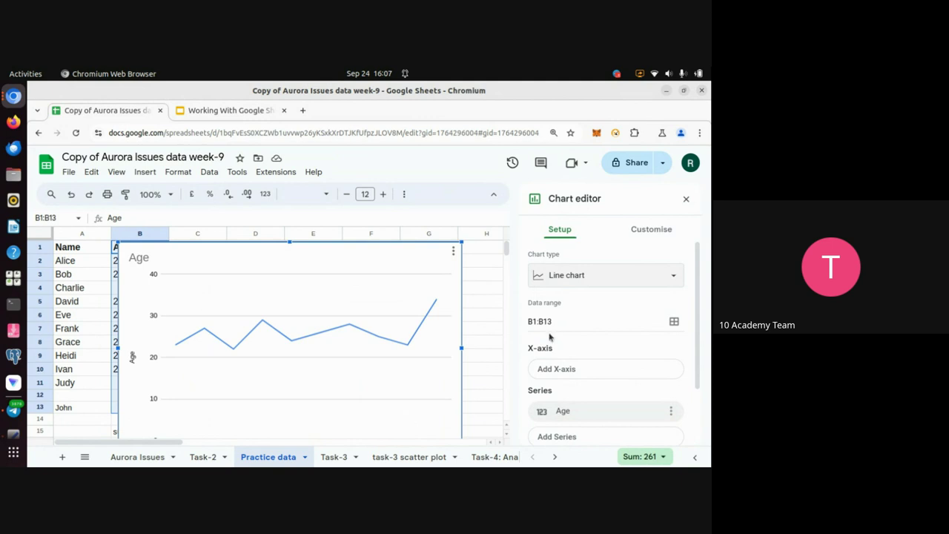
pyautogui.click(672, 276)
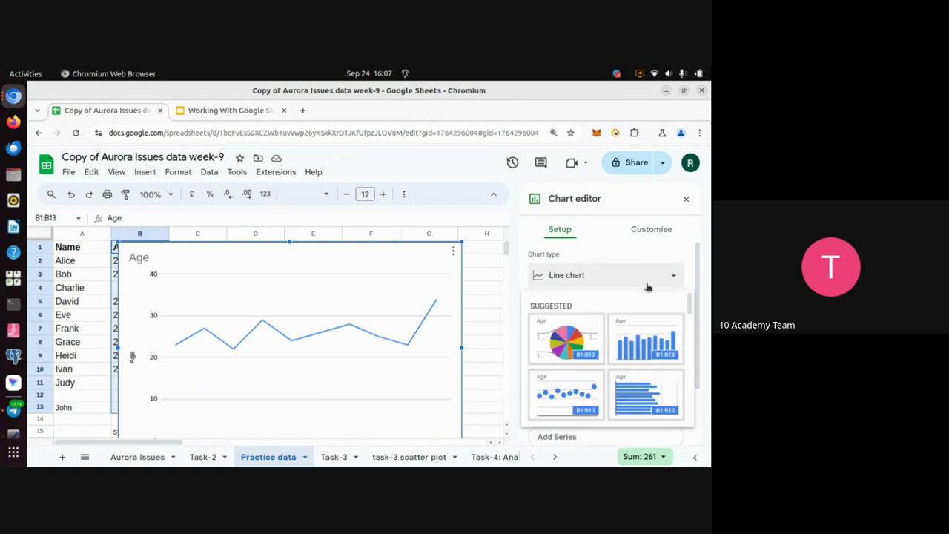
pyautogui.click(619, 280)
pyautogui.scroll(-1, 271, 365)
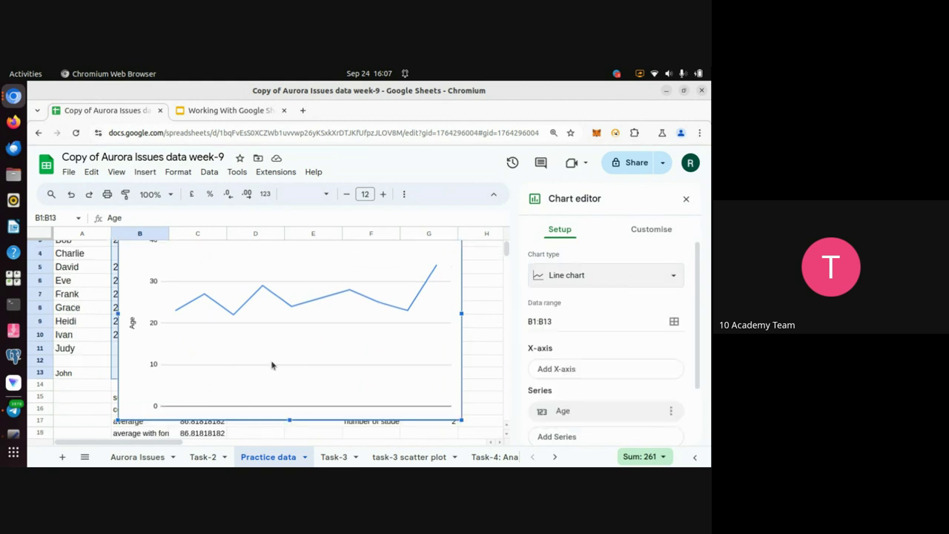
pyautogui.scroll(1, 271, 365)
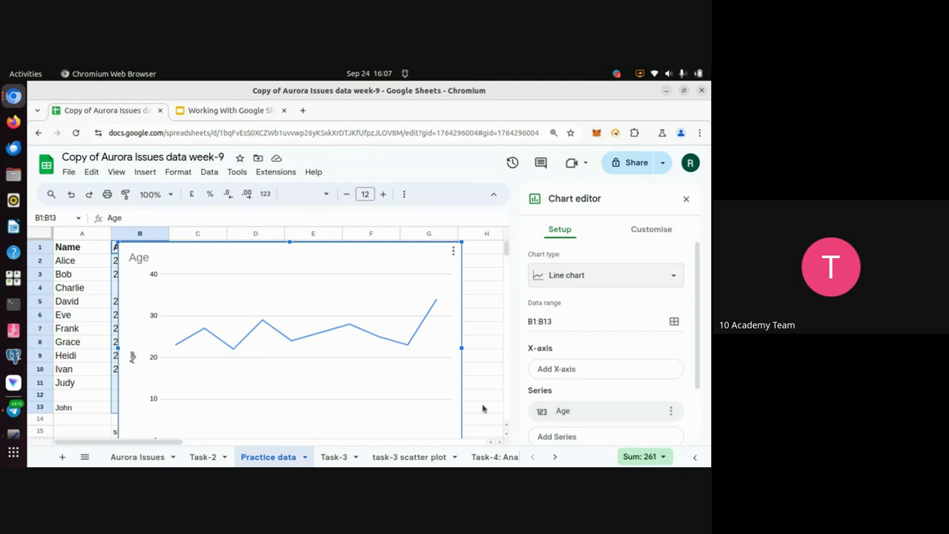
# Step: Switch to the Google Meet call, mute the microphone and turn it back on, and return to the Practice data spreadsheet
pyautogui.hotkey('alt', 'Tab')
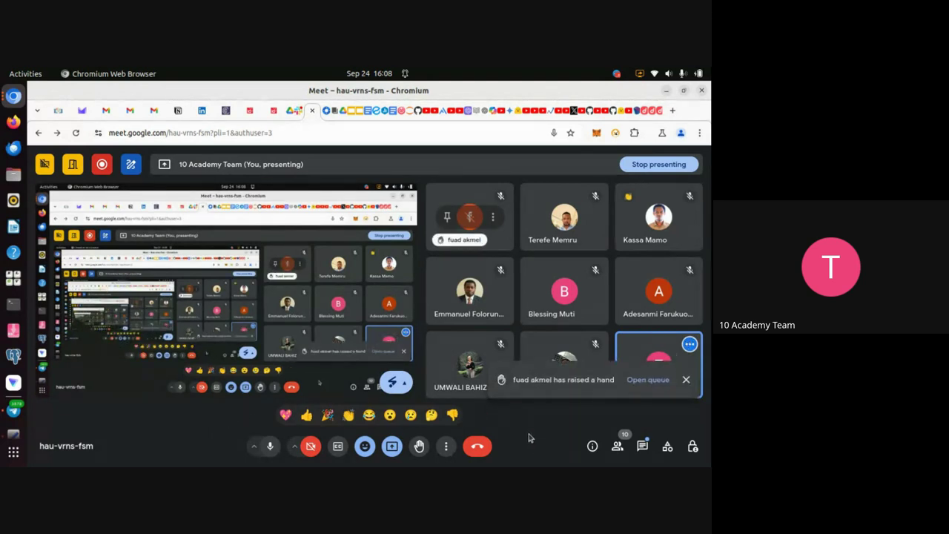
pyautogui.click(270, 447)
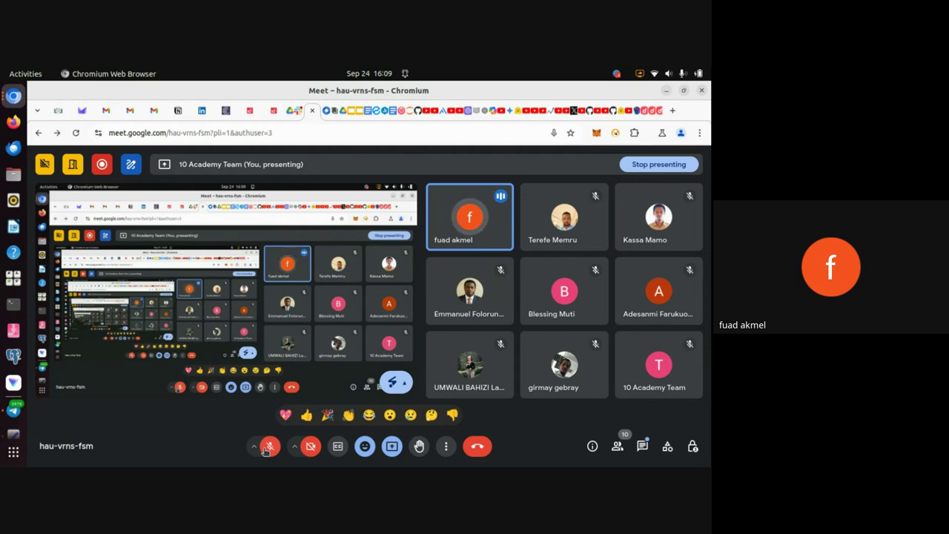
pyautogui.click(265, 449)
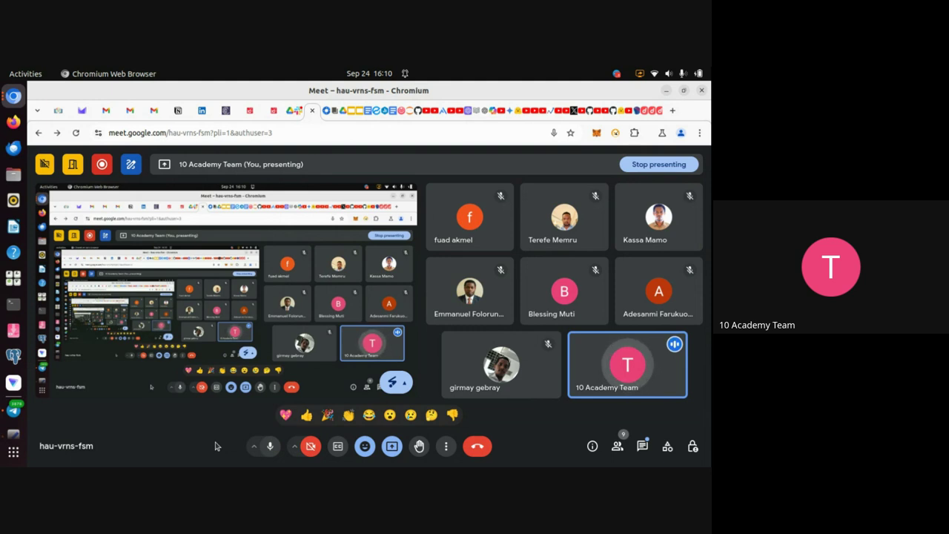
pyautogui.hotkey('alt', 'Tab')
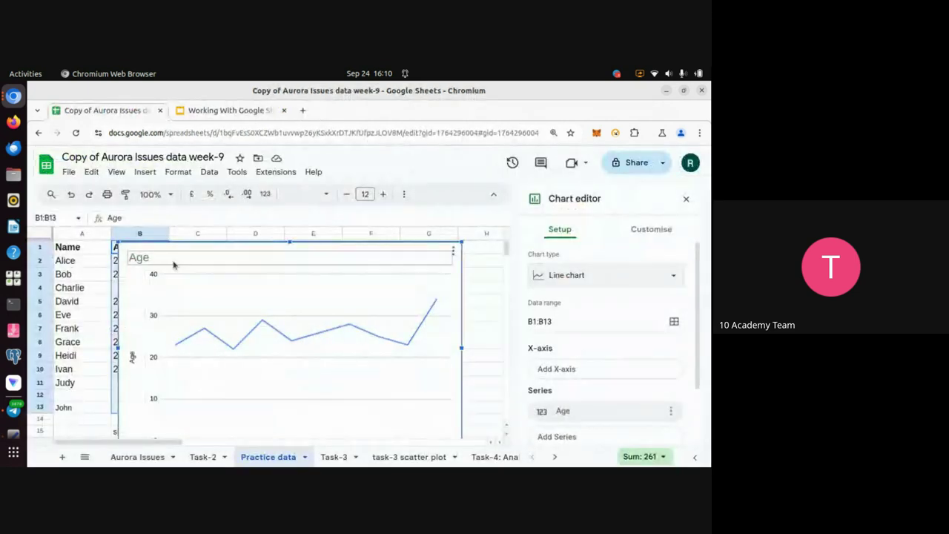
# Step: Move the Age line chart off the data table to start at about column F, row 10, and select the empty Age cells B4 and B11
pyautogui.moveTo(180, 255); pyautogui.dragTo(427, 382)
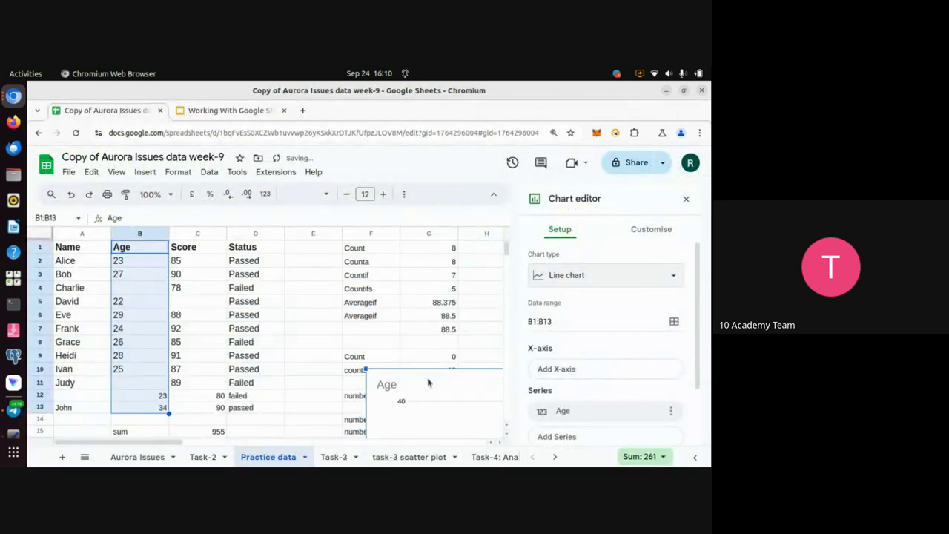
pyautogui.click(127, 291)
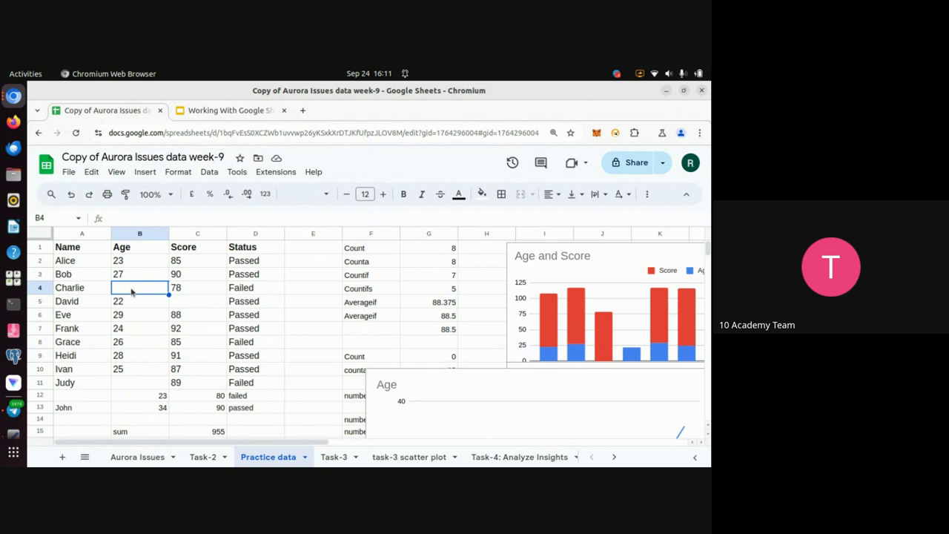
pyautogui.click(121, 385)
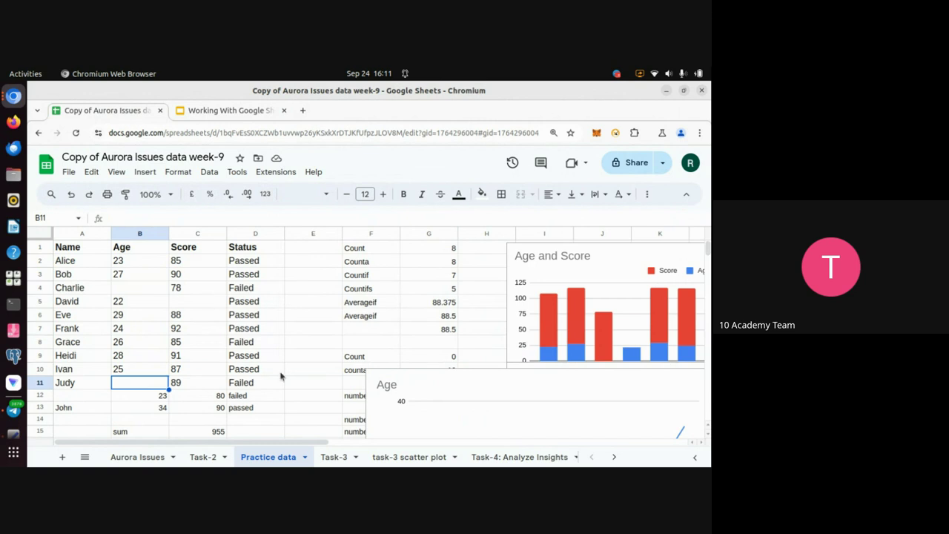
# Step: Switch back to the Google Meet call
pyautogui.hotkey('alt', 'Tab')
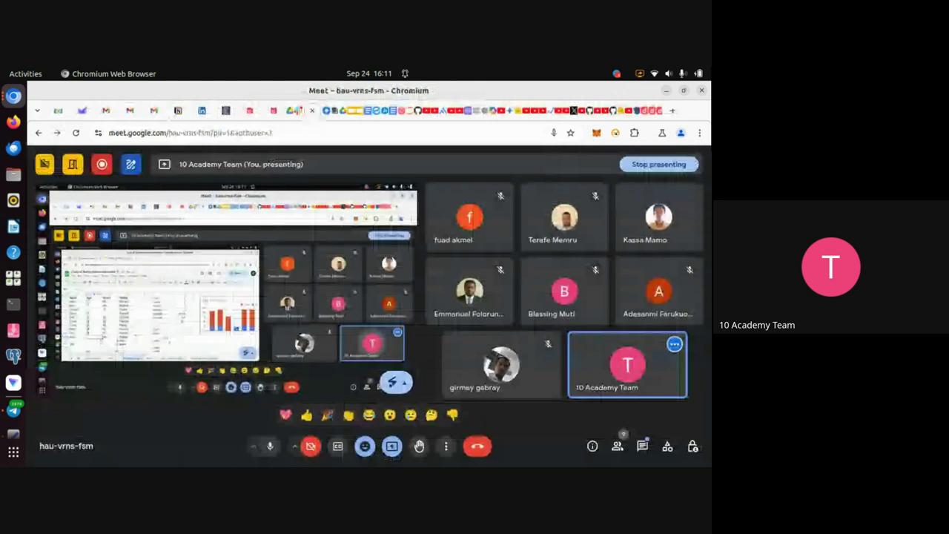